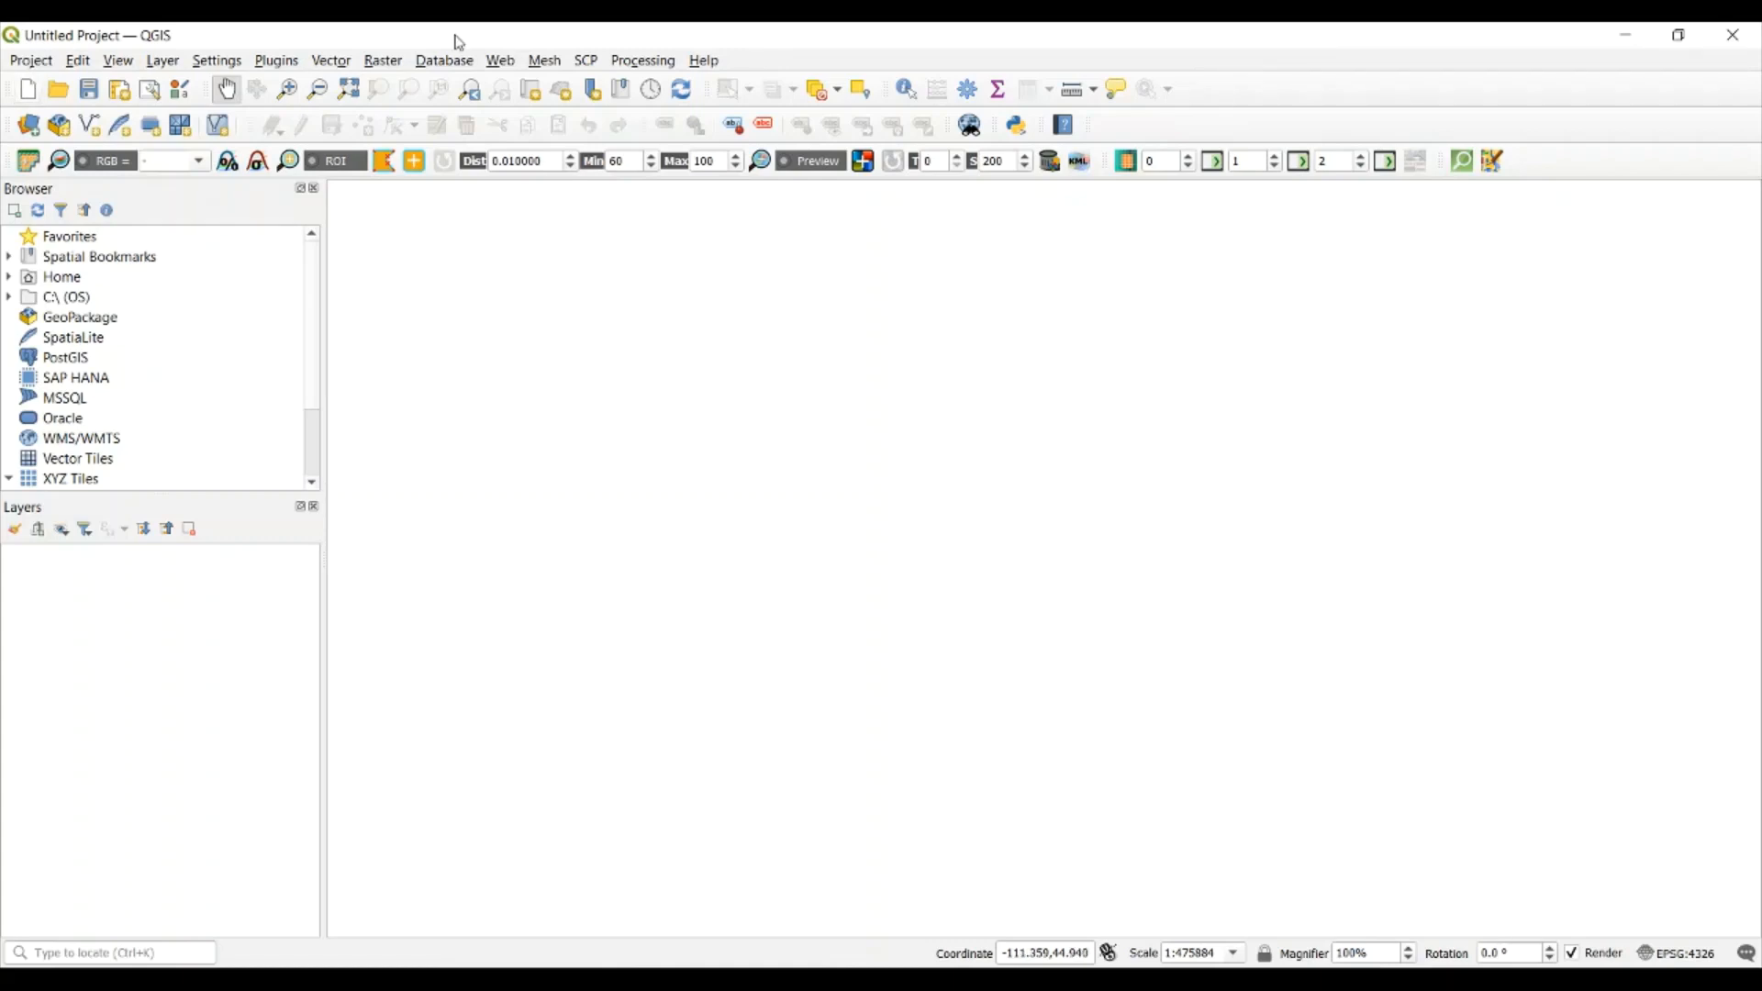
Search the plugin manager for "semi" and review the Semi-Automatic Classification Plugin entry
left_click(274, 61)
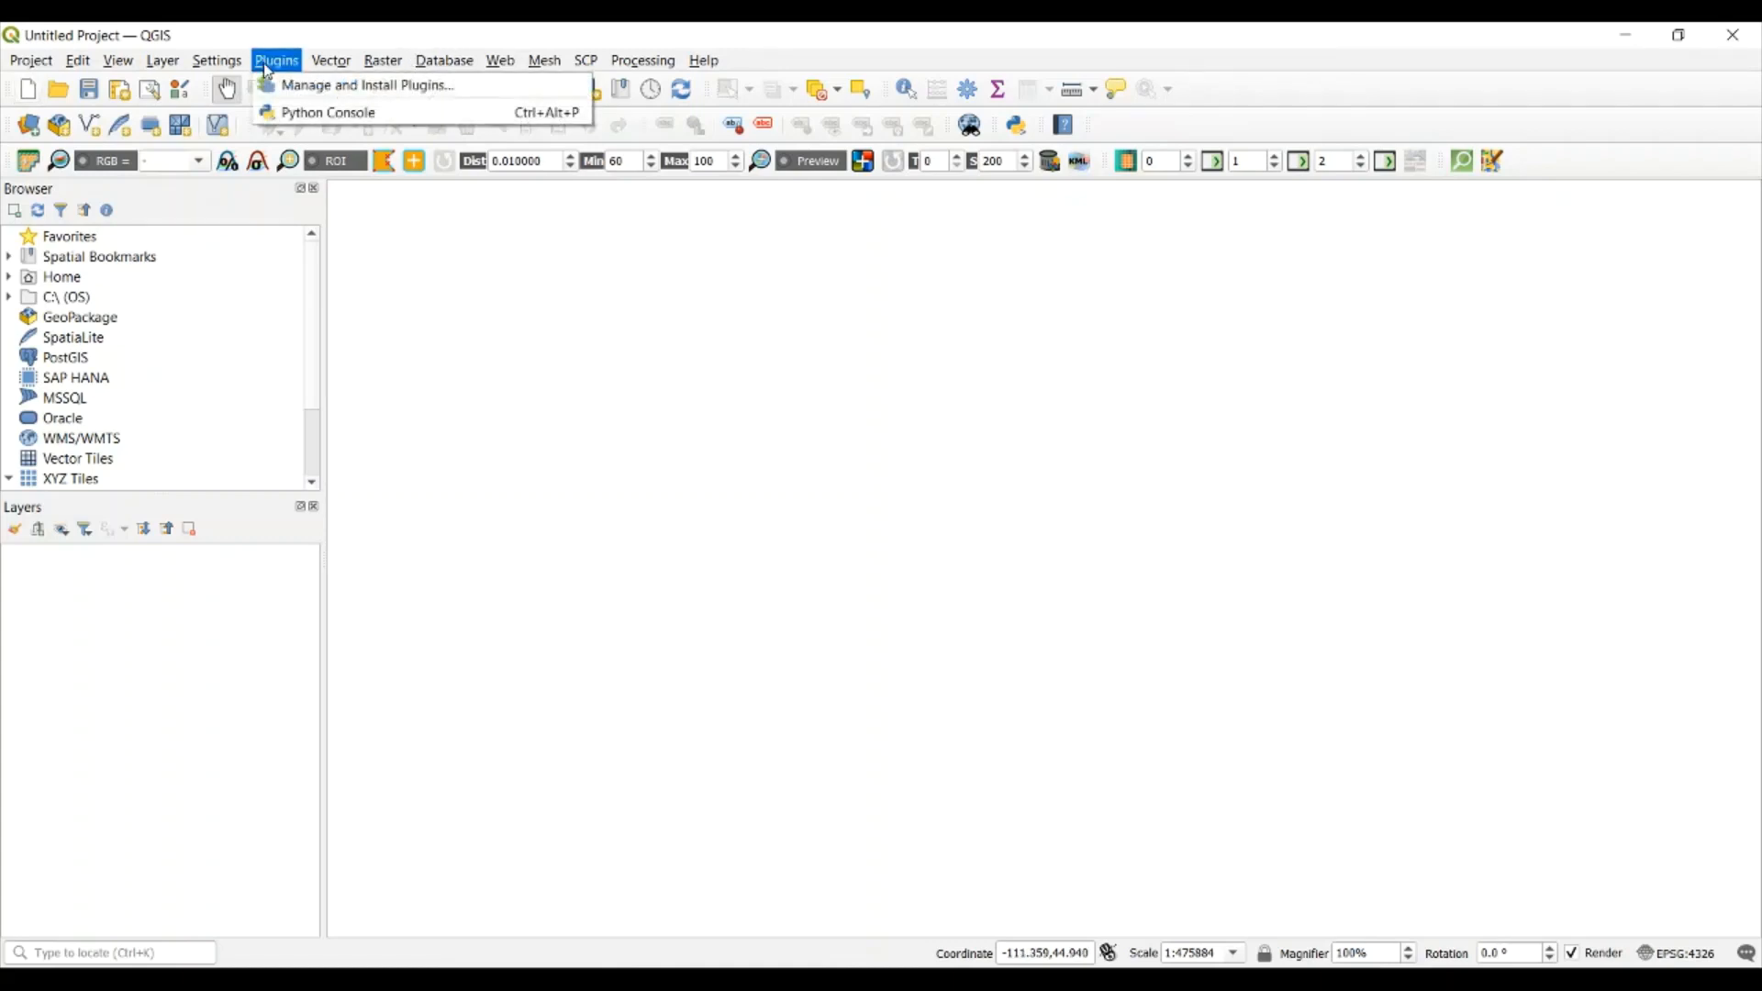
left_click(343, 92)
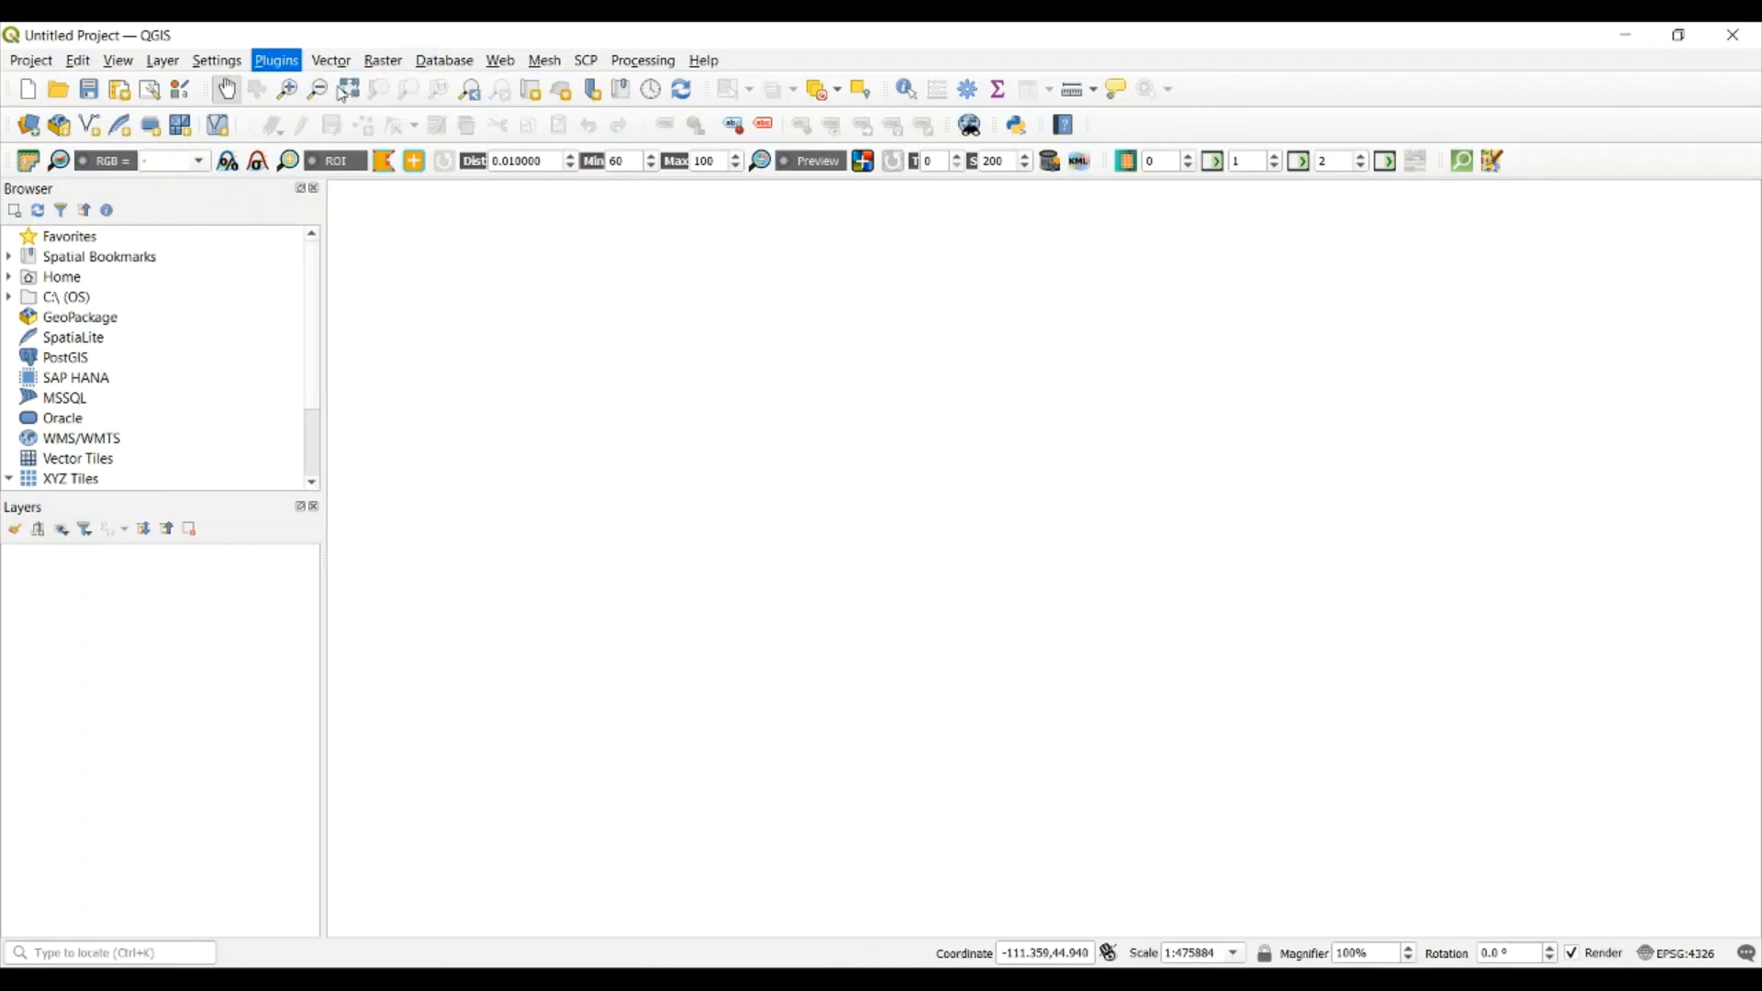
left_click_drag(828, 324, 710, 335)
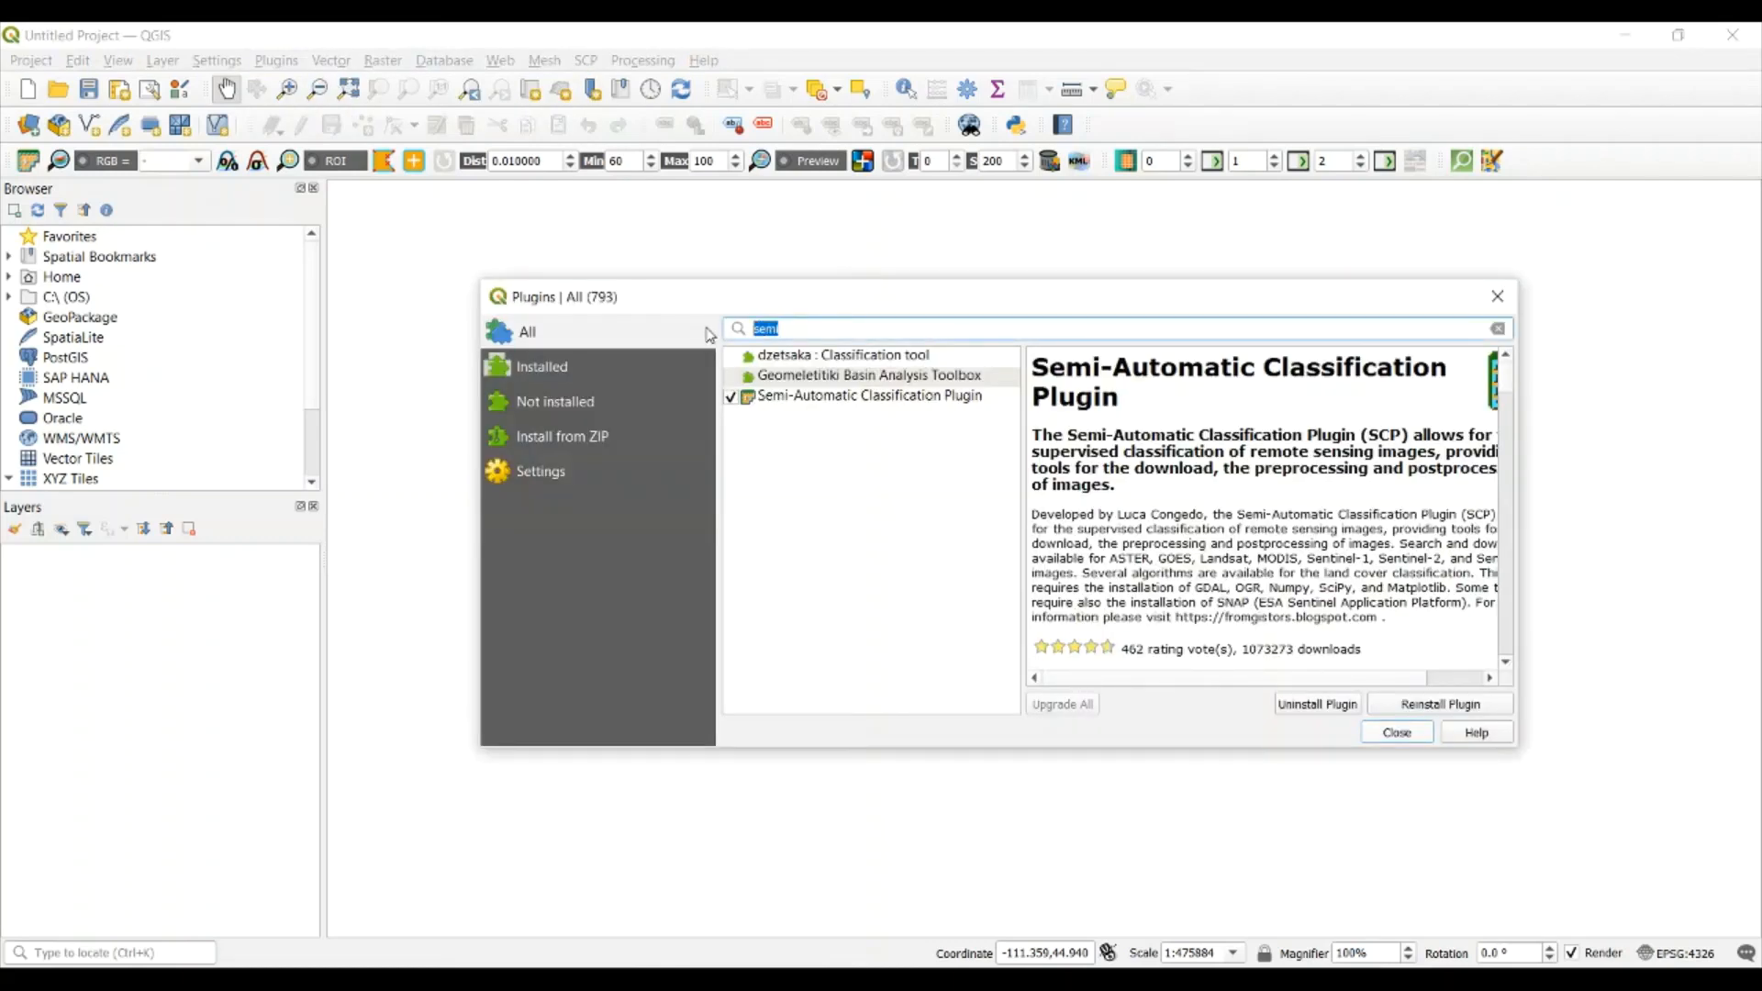
type("semi")
left_click(815, 396)
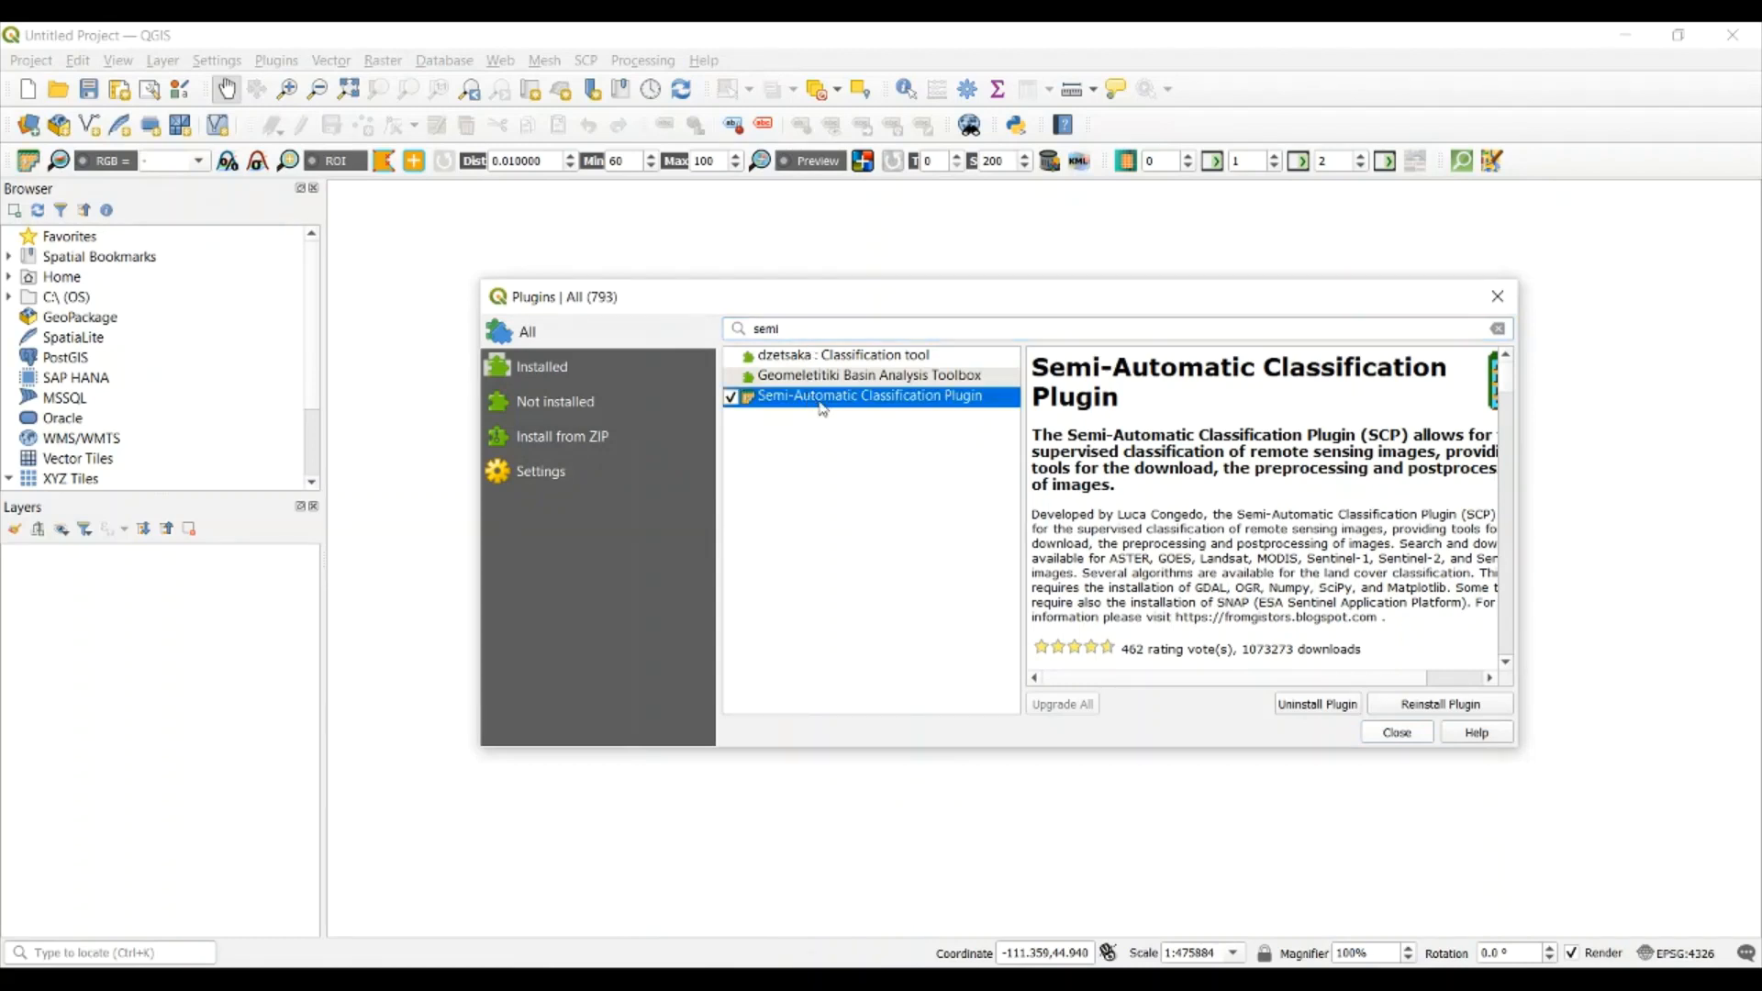
left_click_drag(1133, 414, 1022, 370)
left_click(1122, 418)
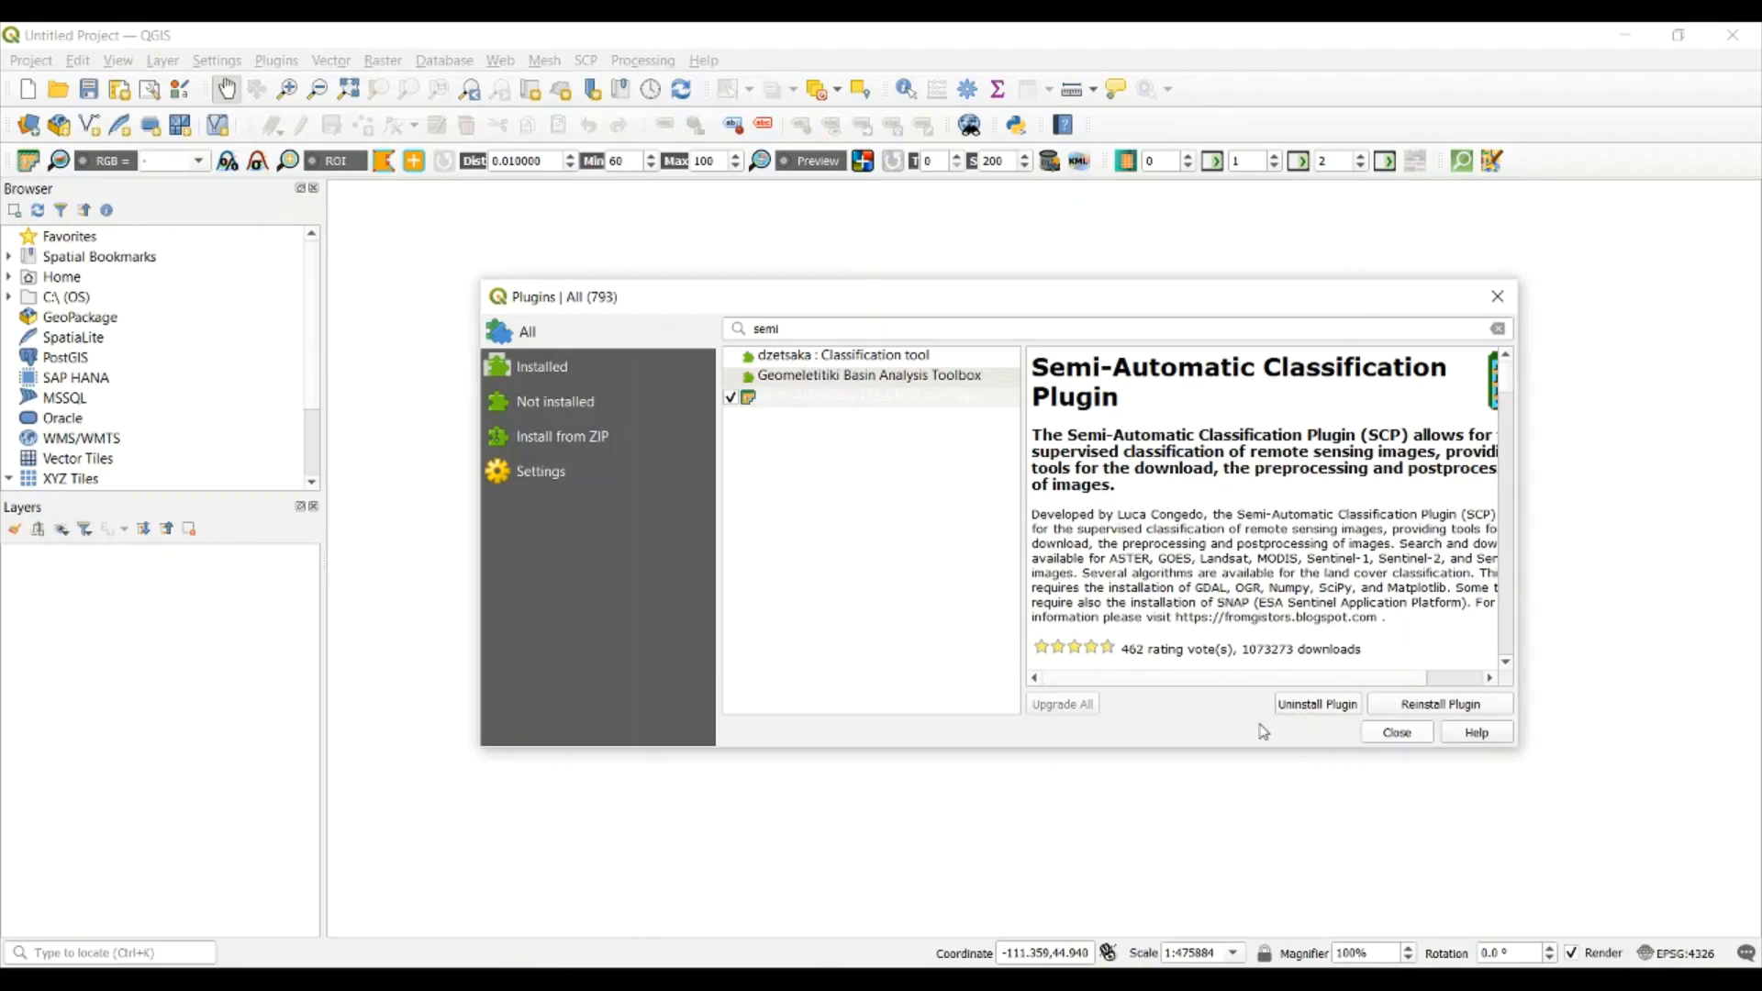
left_click(1397, 733)
Open the Semi-Automatic Classification Plugin window and review its login data for Landsat, ASTER and MODIS, and Sentinels
left_click(635, 61)
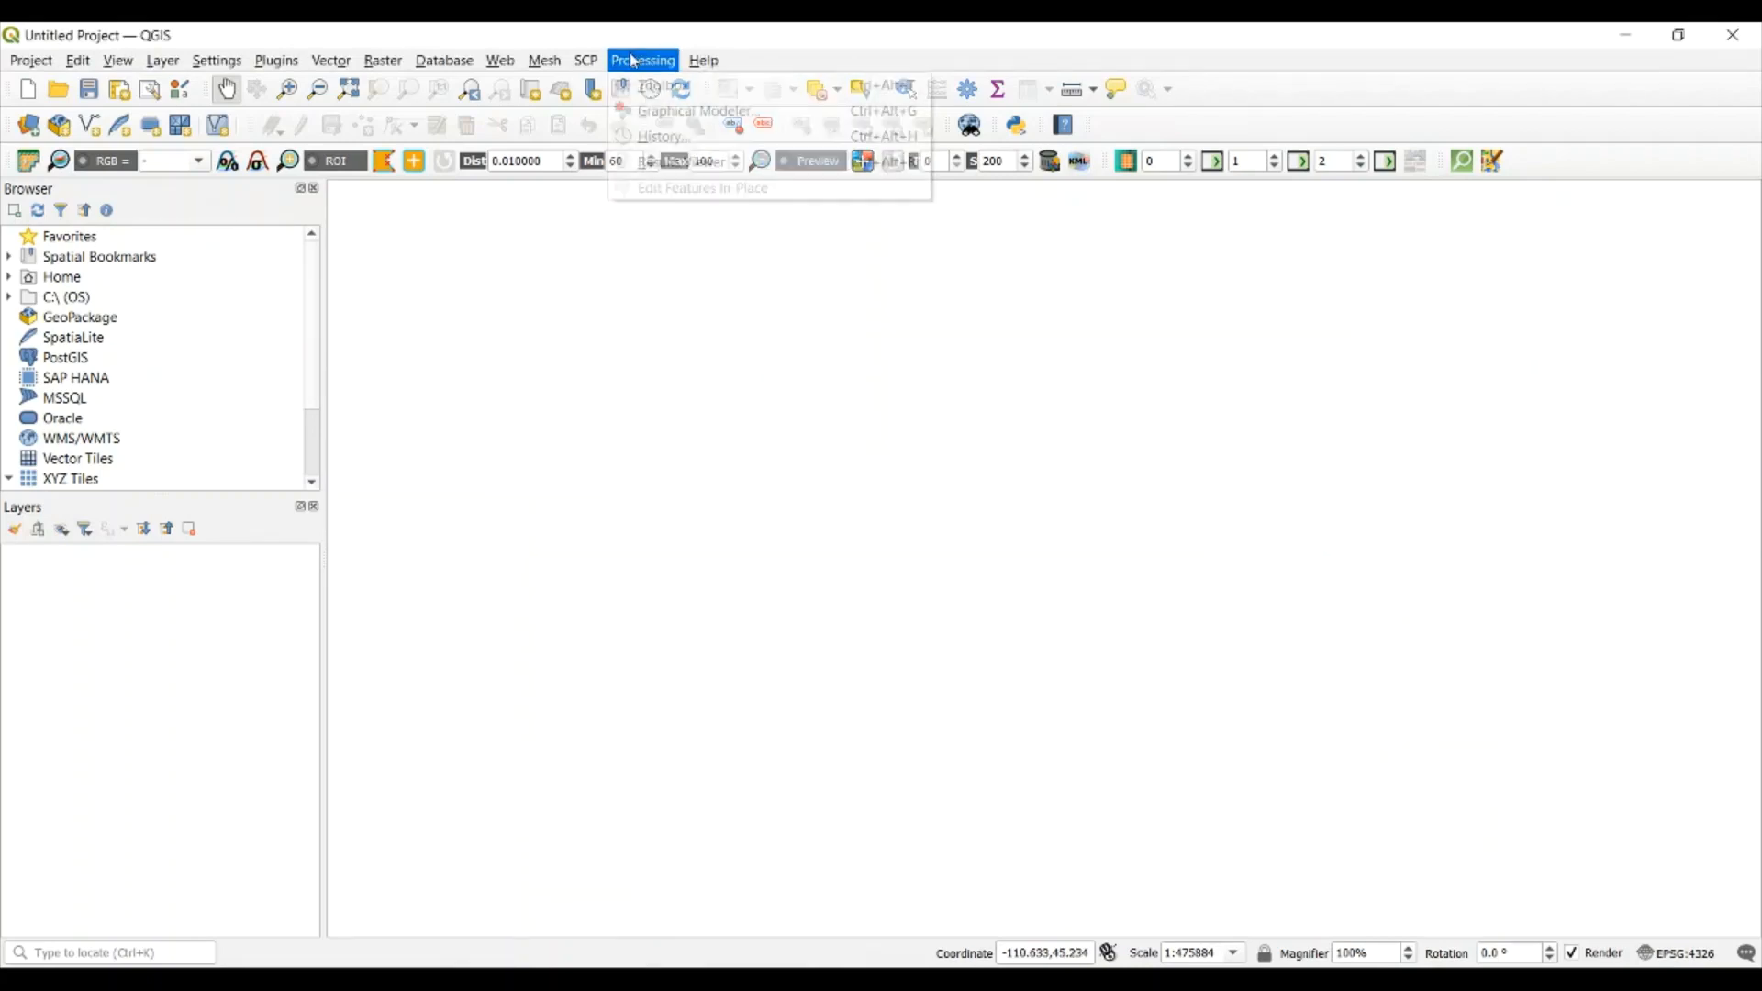
mouse_move(588, 61)
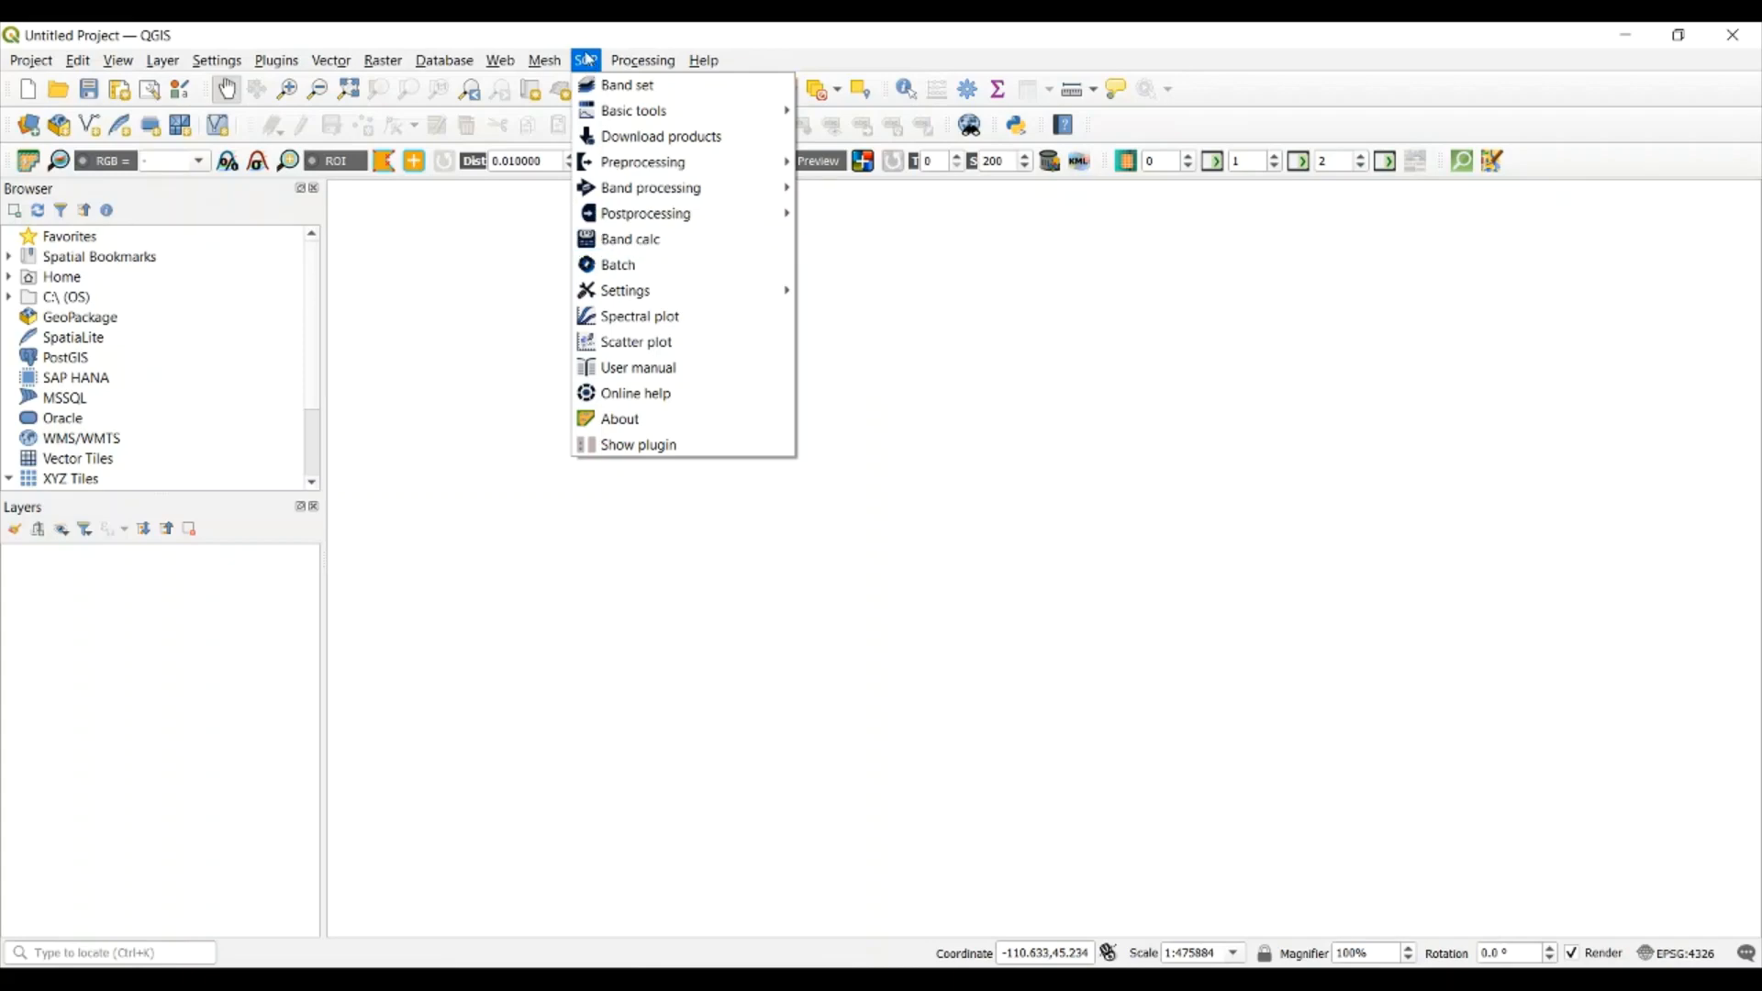
left_click(638, 446)
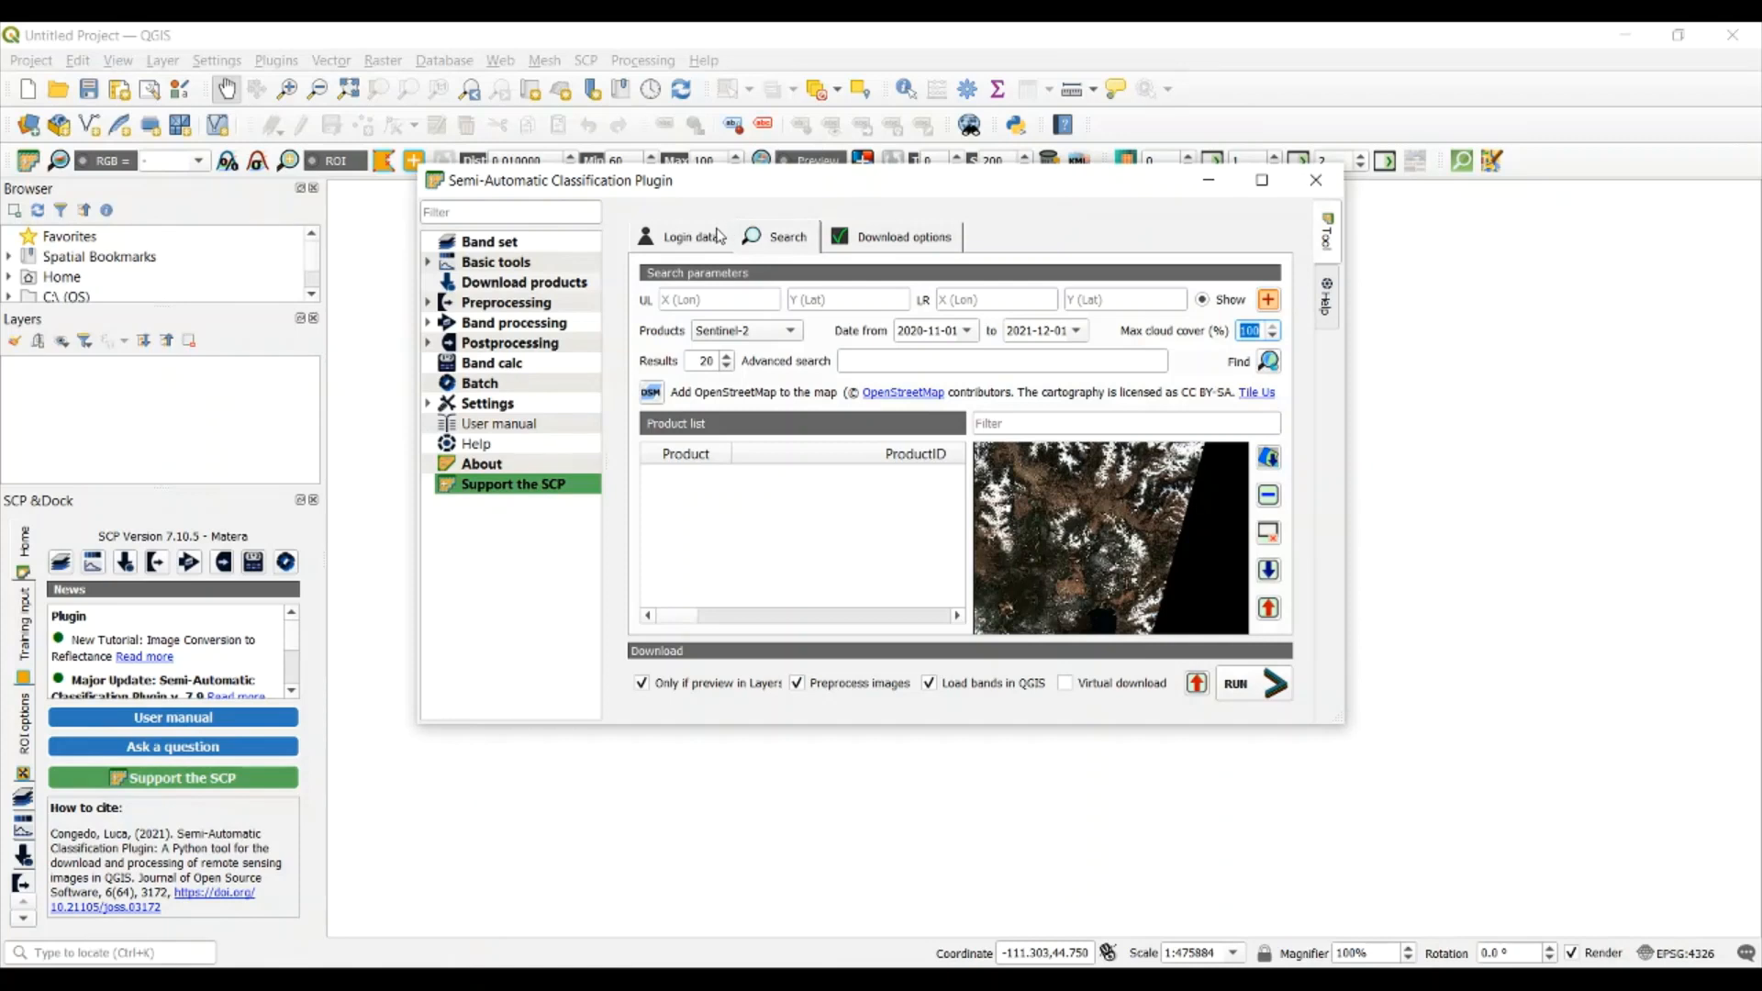
left_click(689, 236)
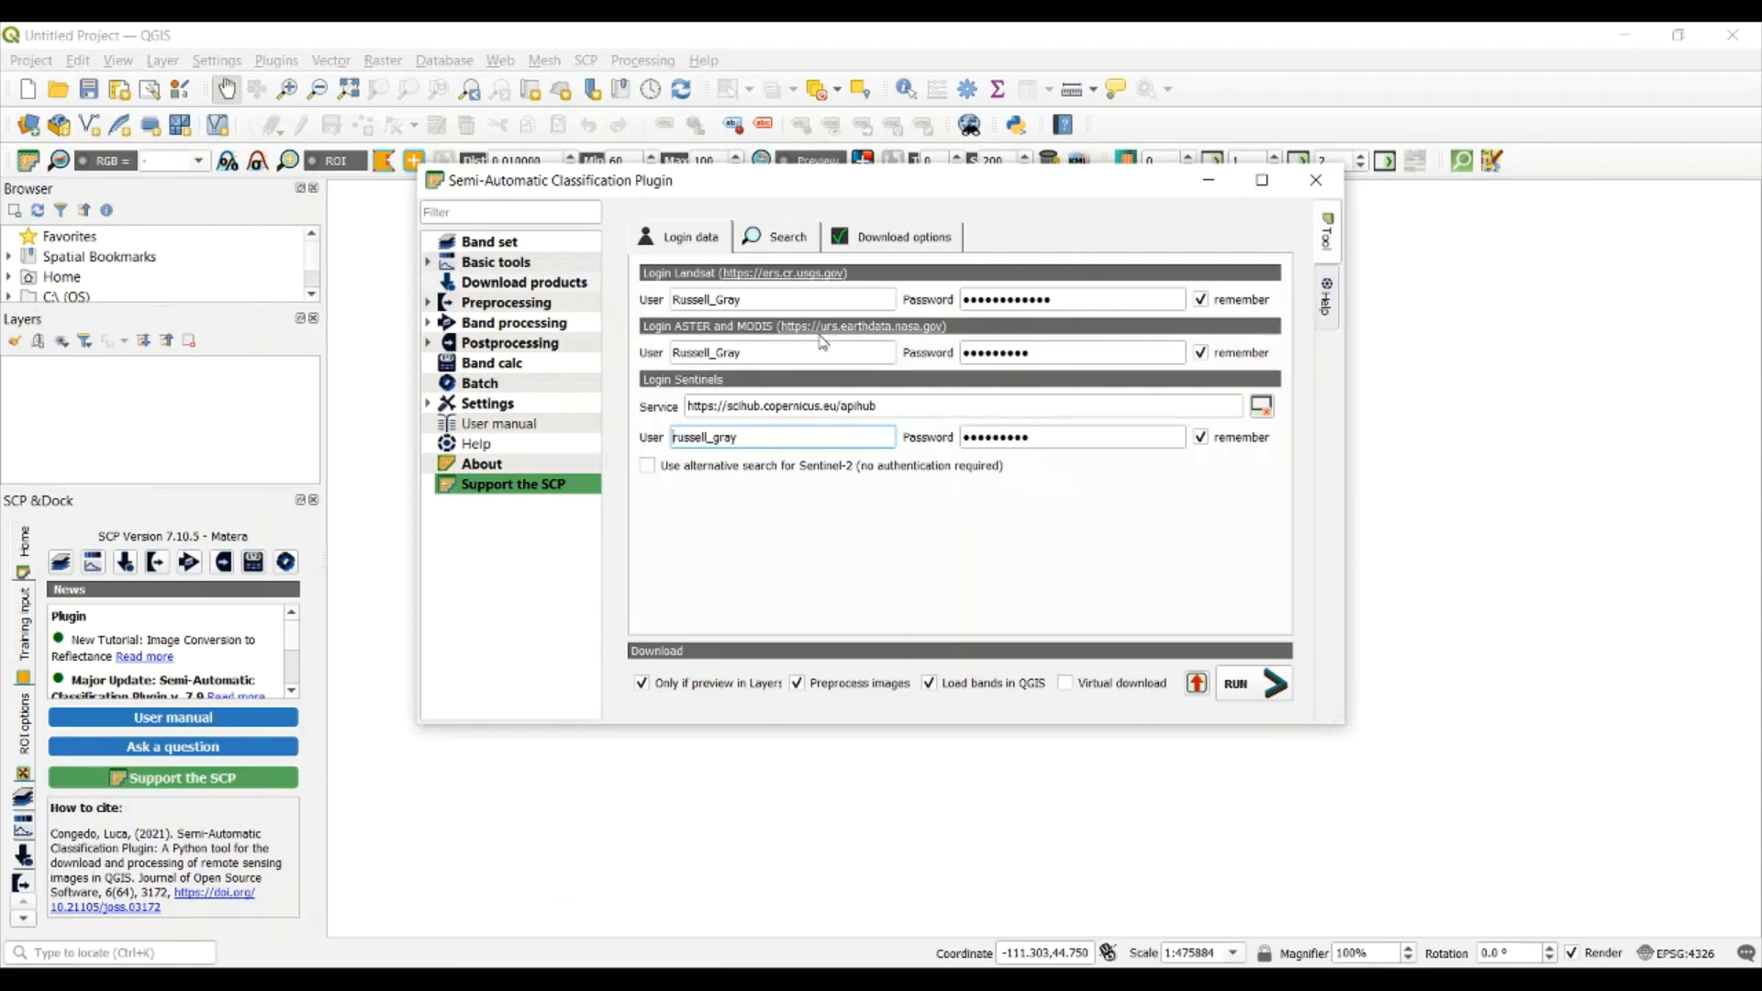
Return to the product search parameters and add OpenStreetMap to the map as a base layer
left_click(769, 246)
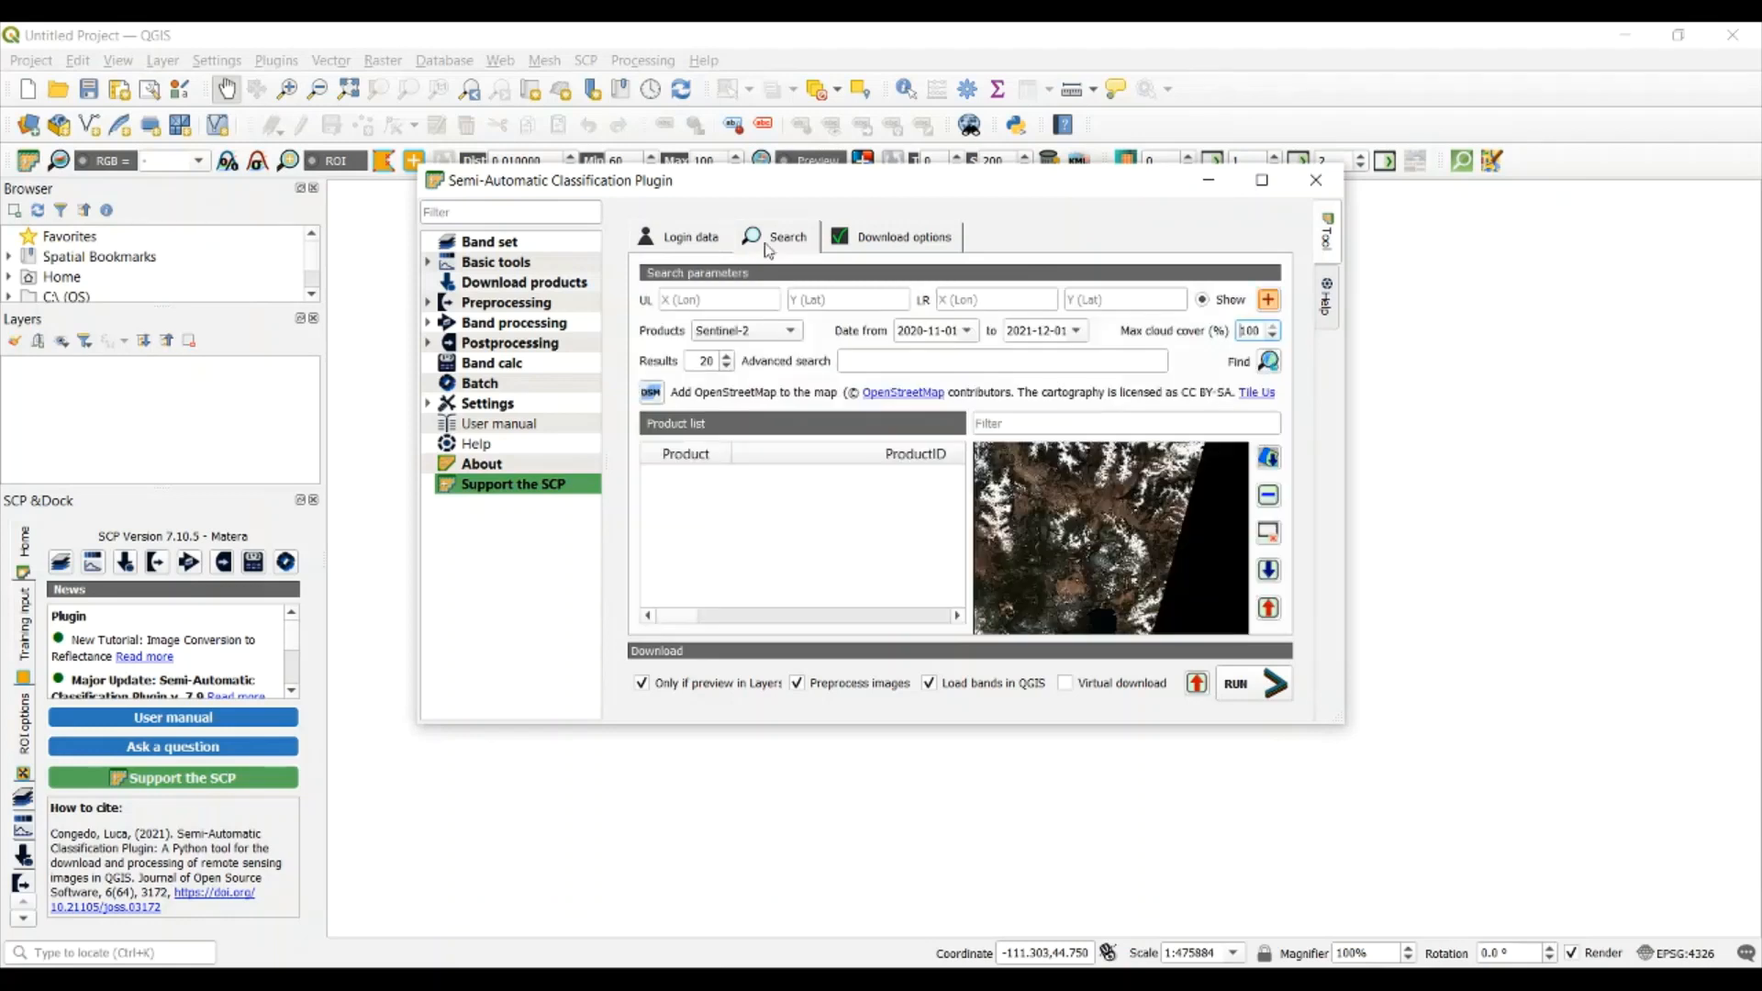
left_click_drag(850, 194, 819, 291)
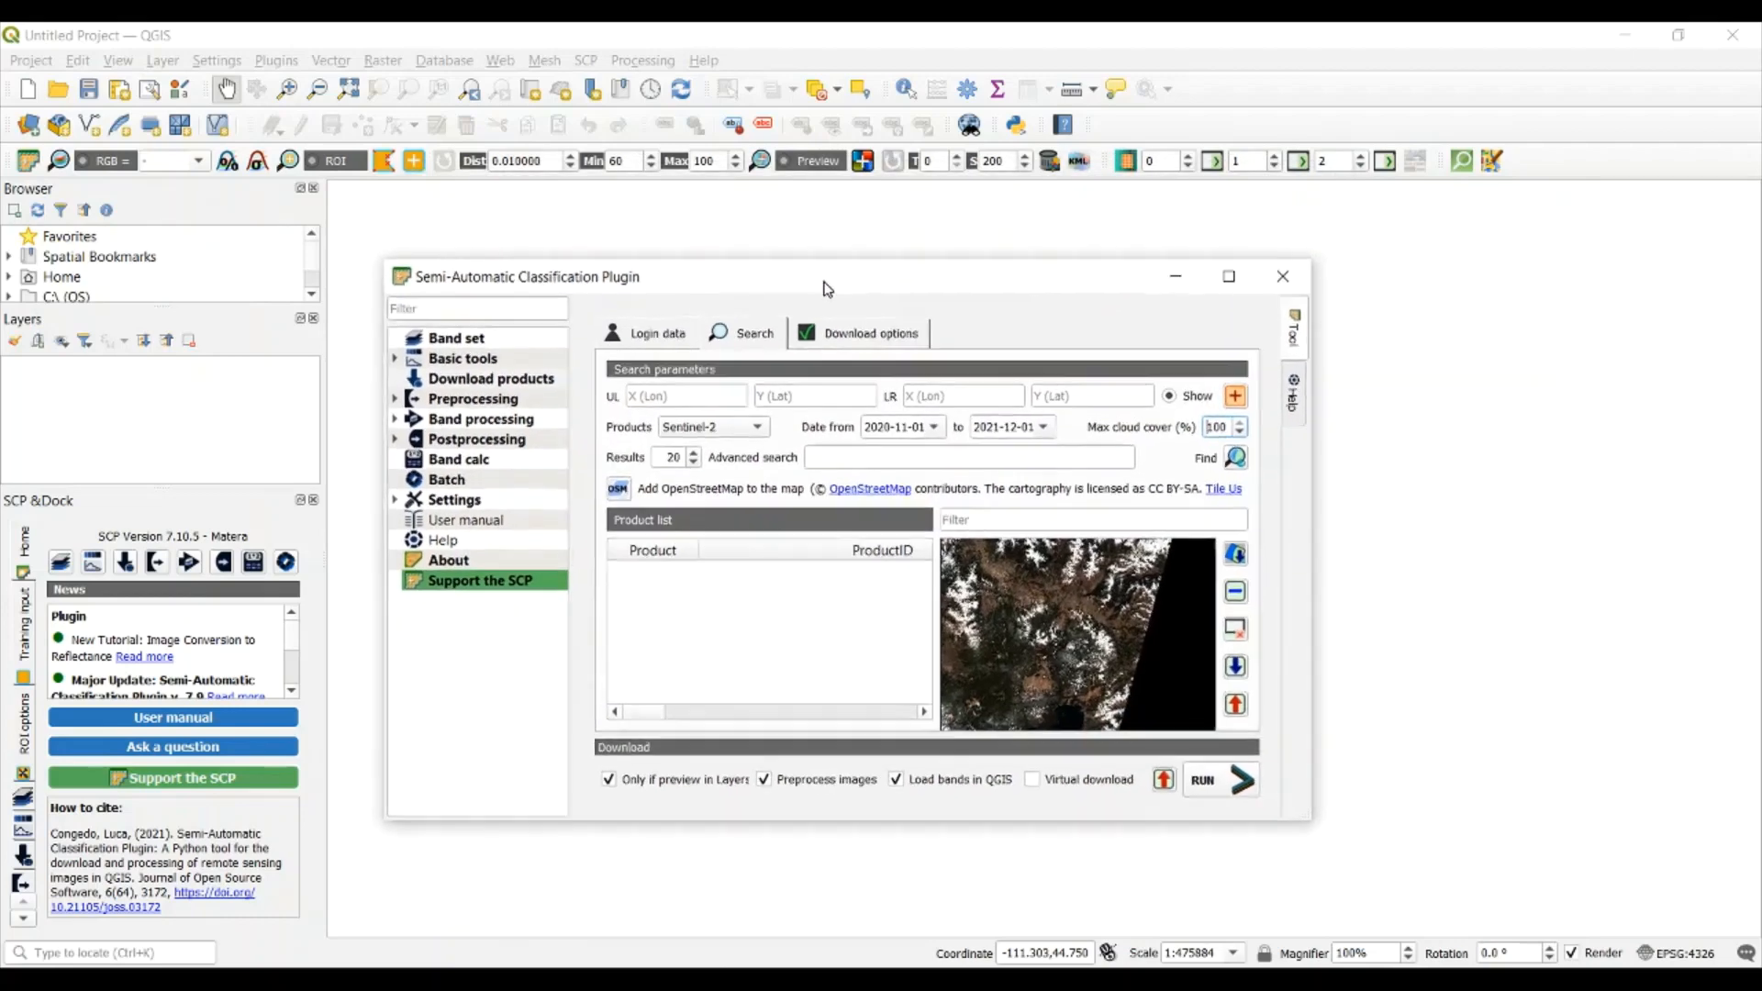
left_click(619, 492)
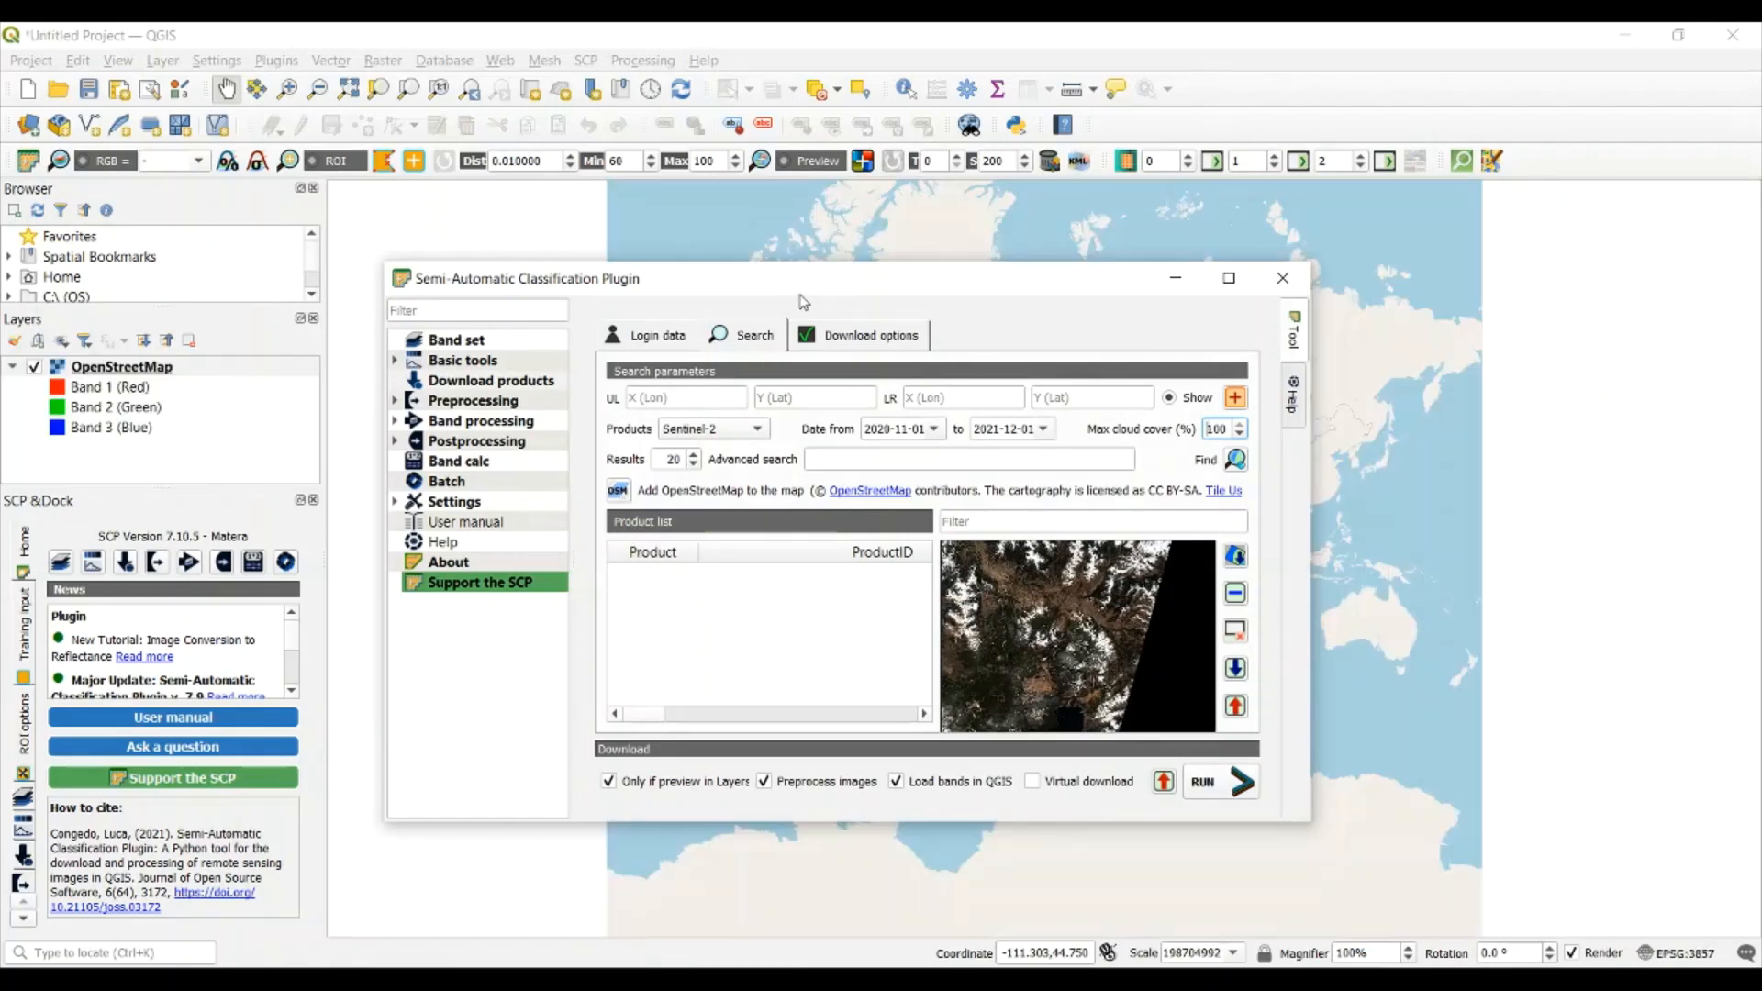
Locate the Cahaba River Park area in Alabama on the OpenStreetMap layer
left_click_drag(801, 294, 795, 588)
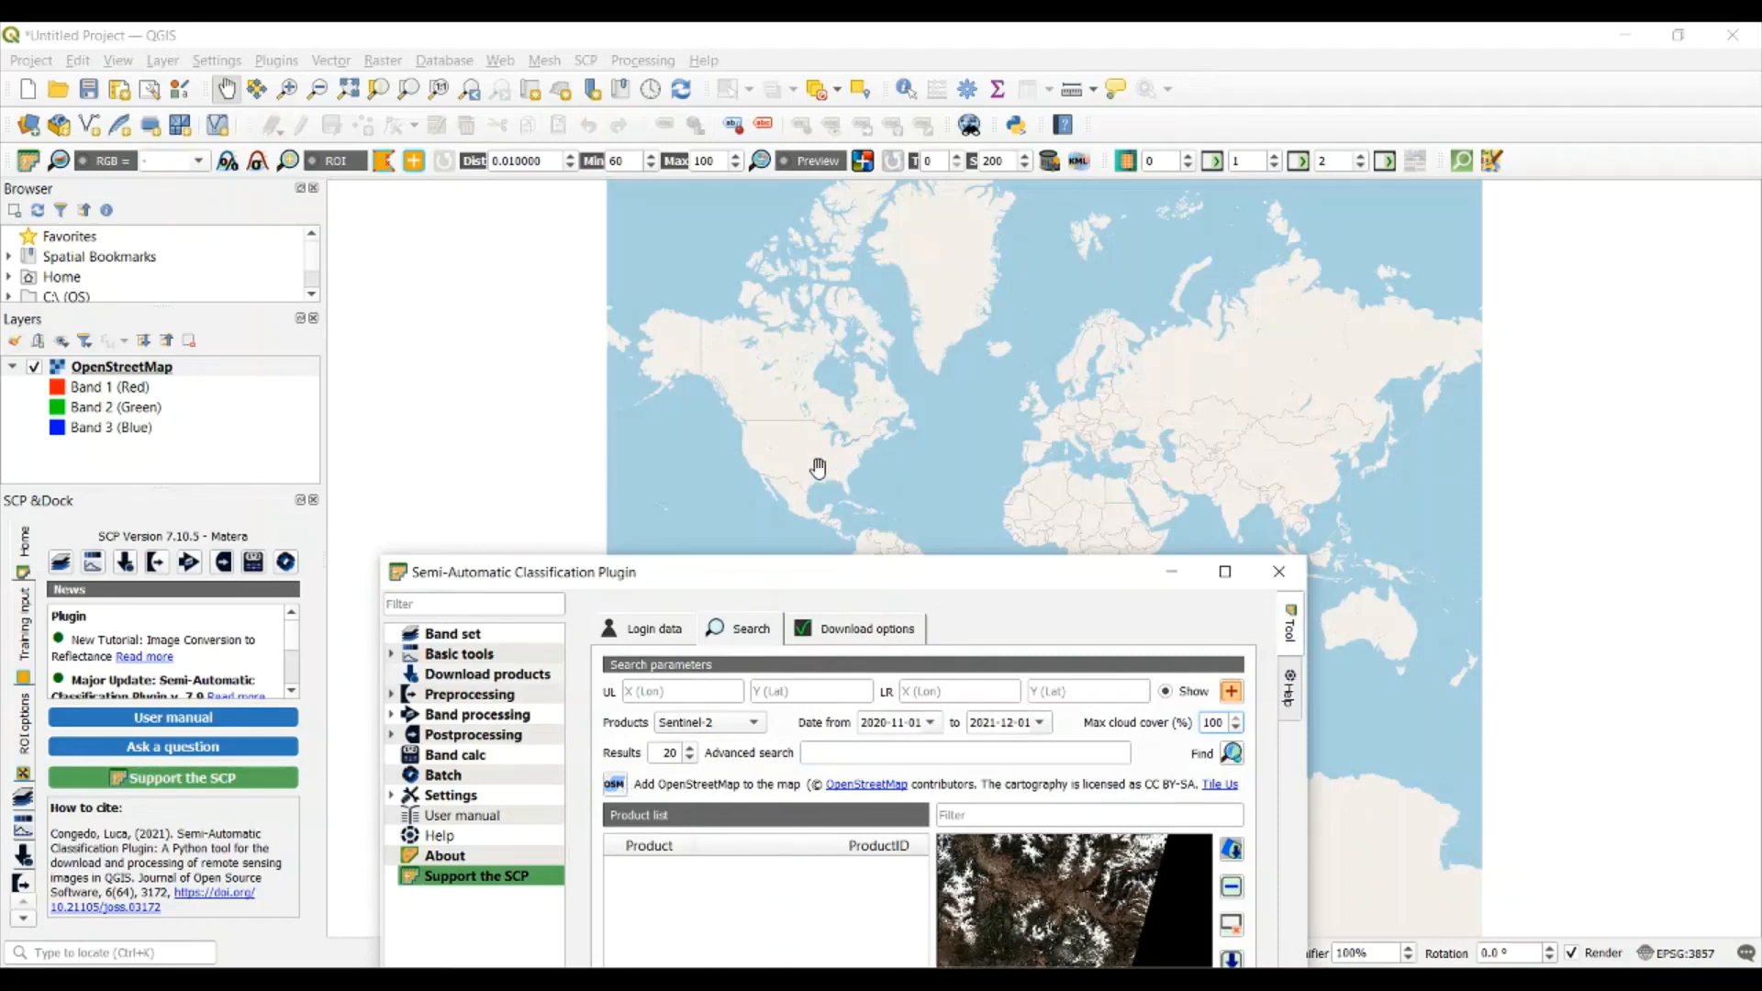
scroll(820, 459, "up", 2)
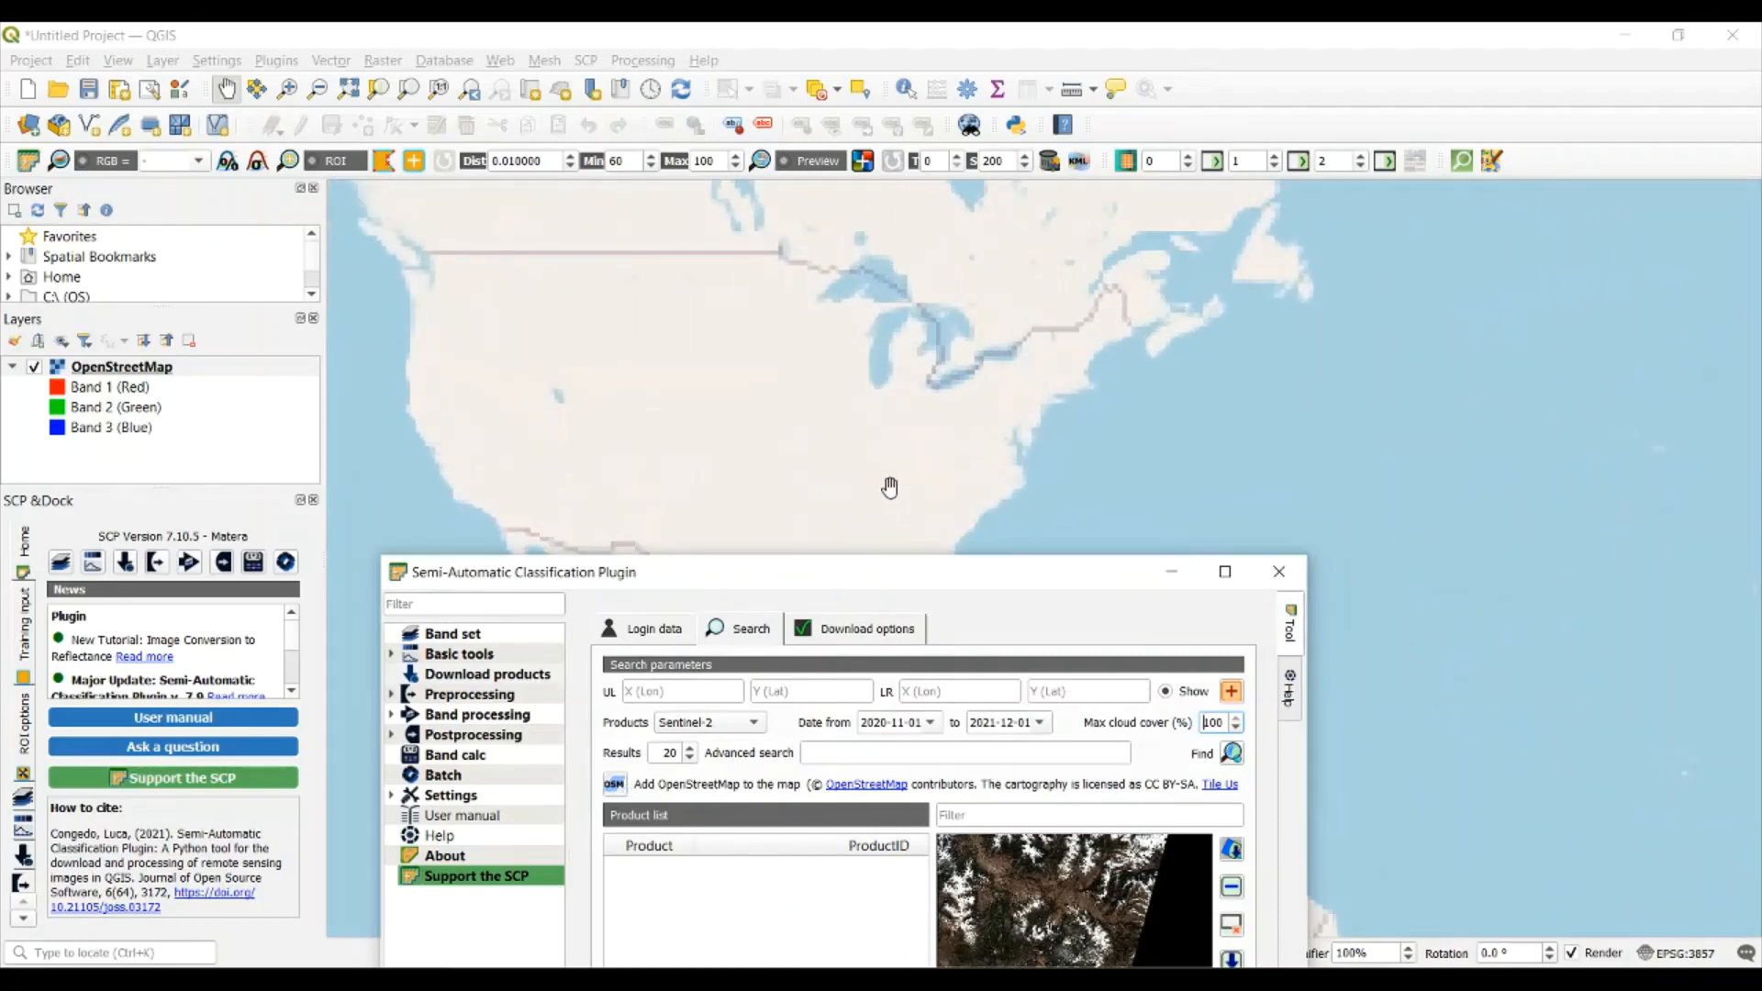
scroll(890, 488, "up", 3)
left_click_drag(833, 504, 924, 393)
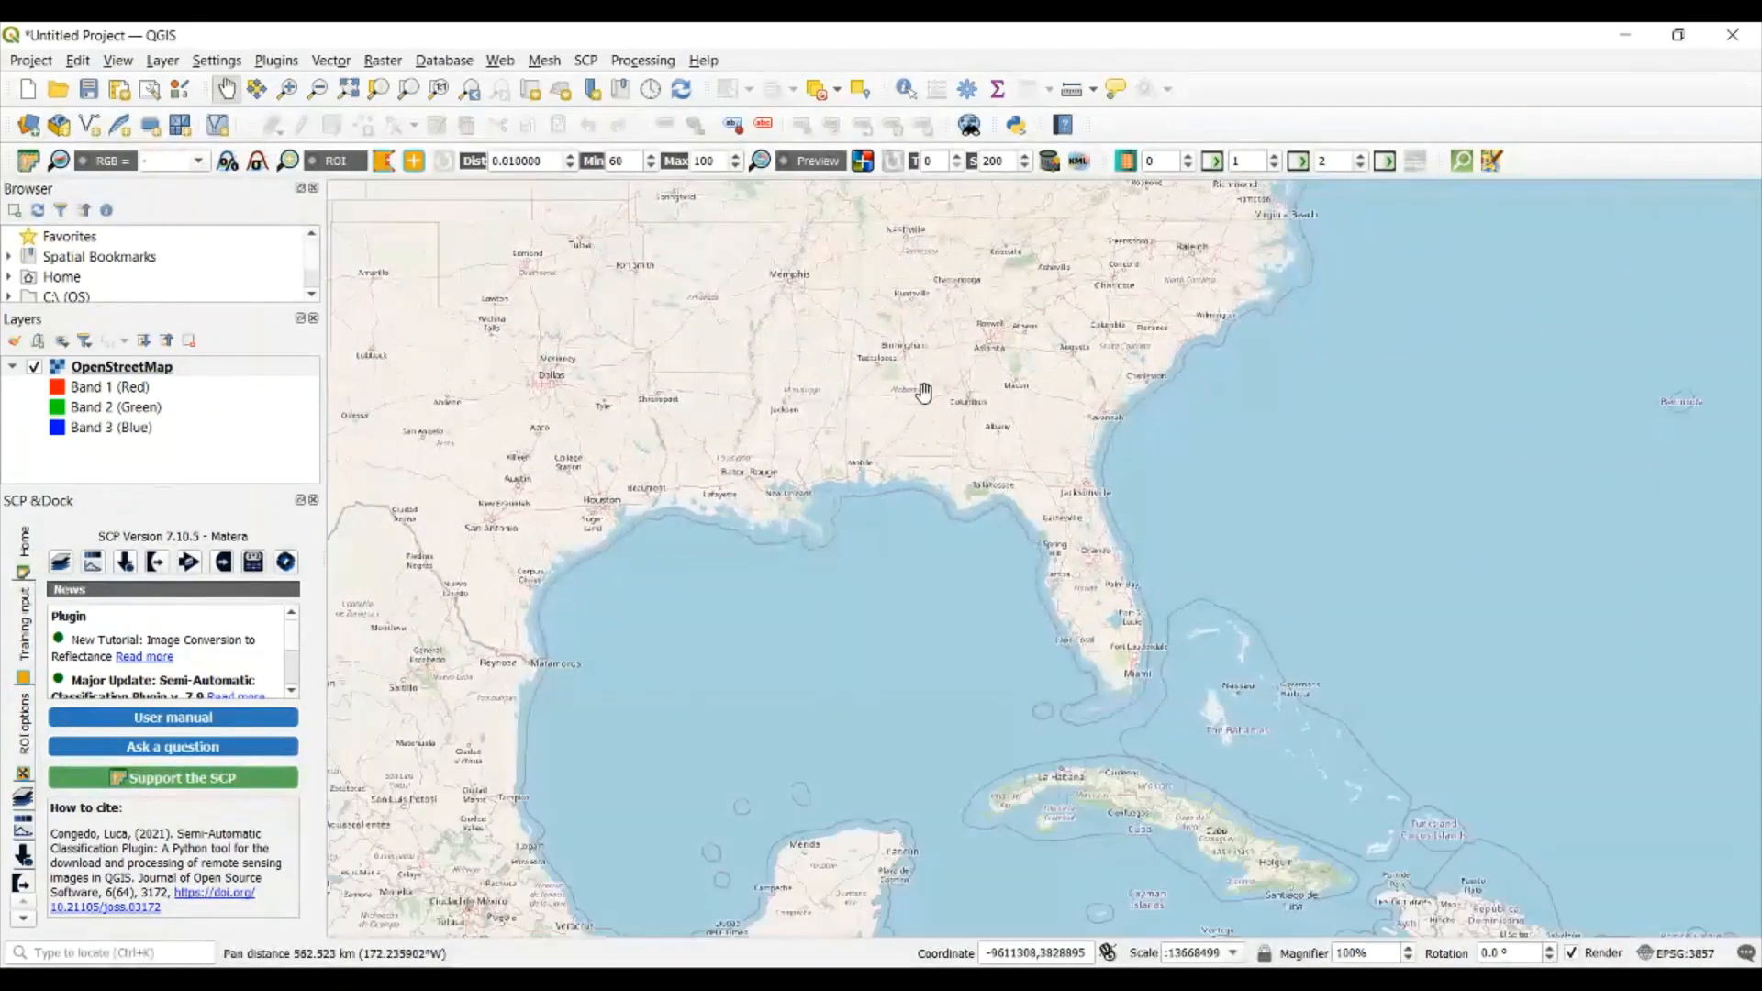
scroll(923, 392, "up", 3)
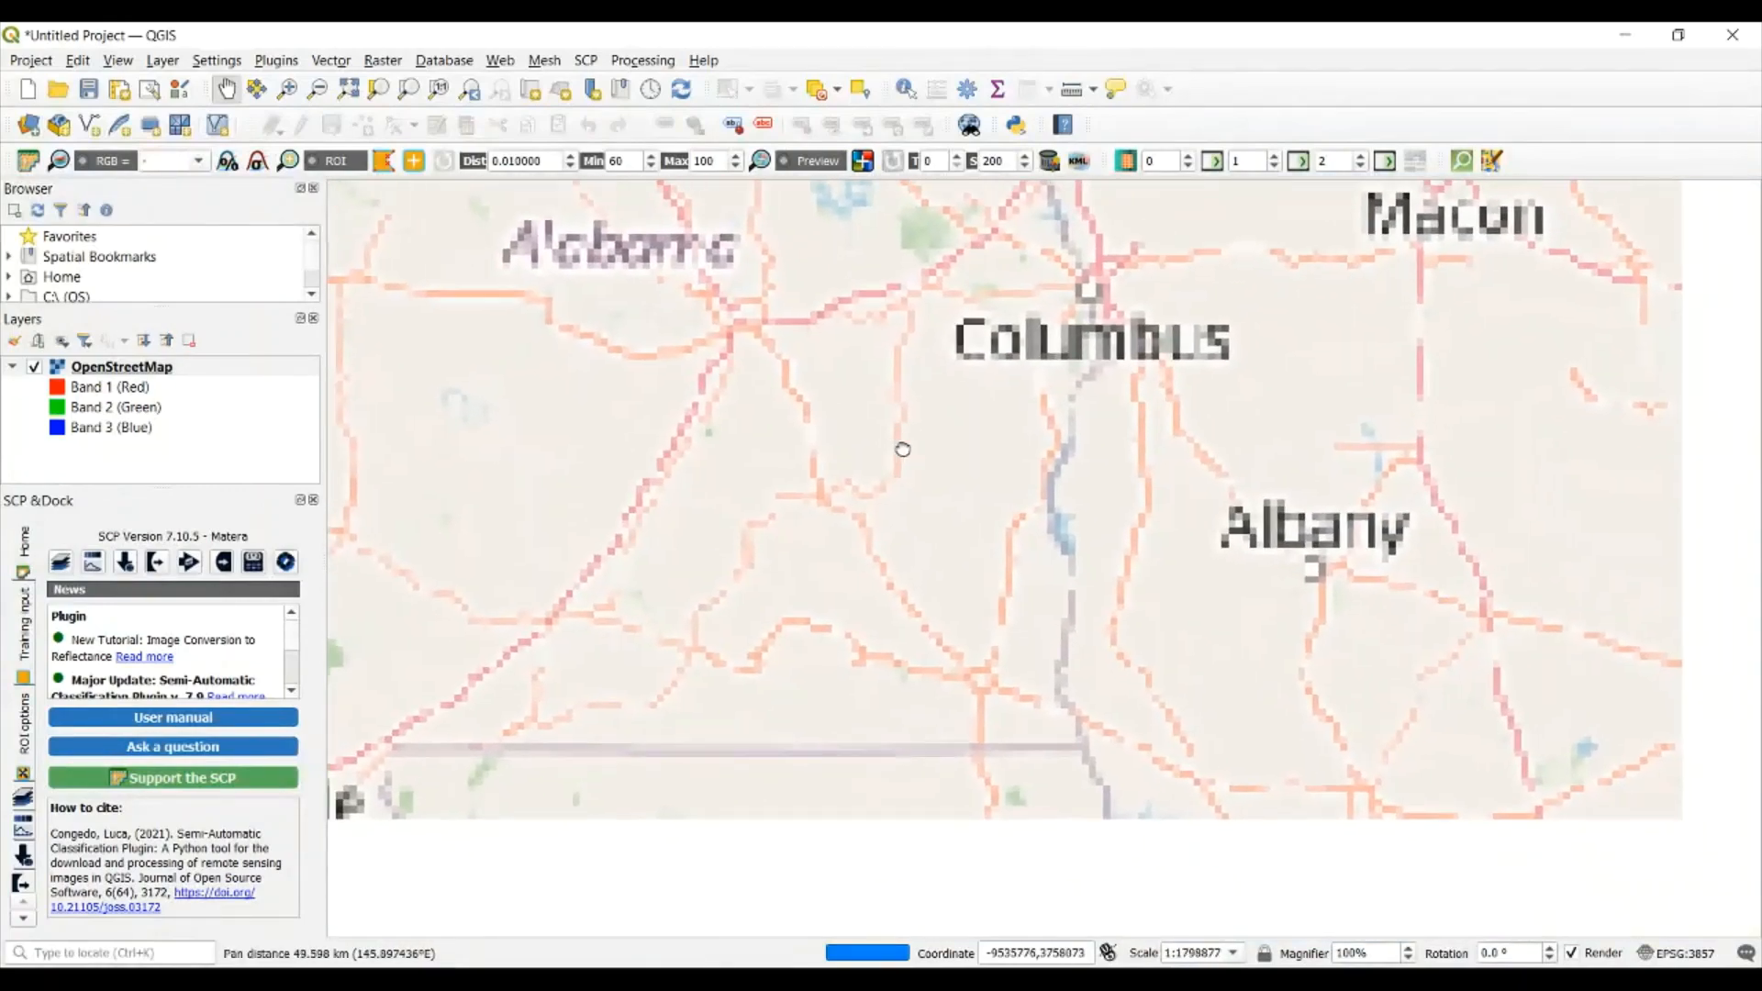
left_click_drag(775, 594, 924, 326)
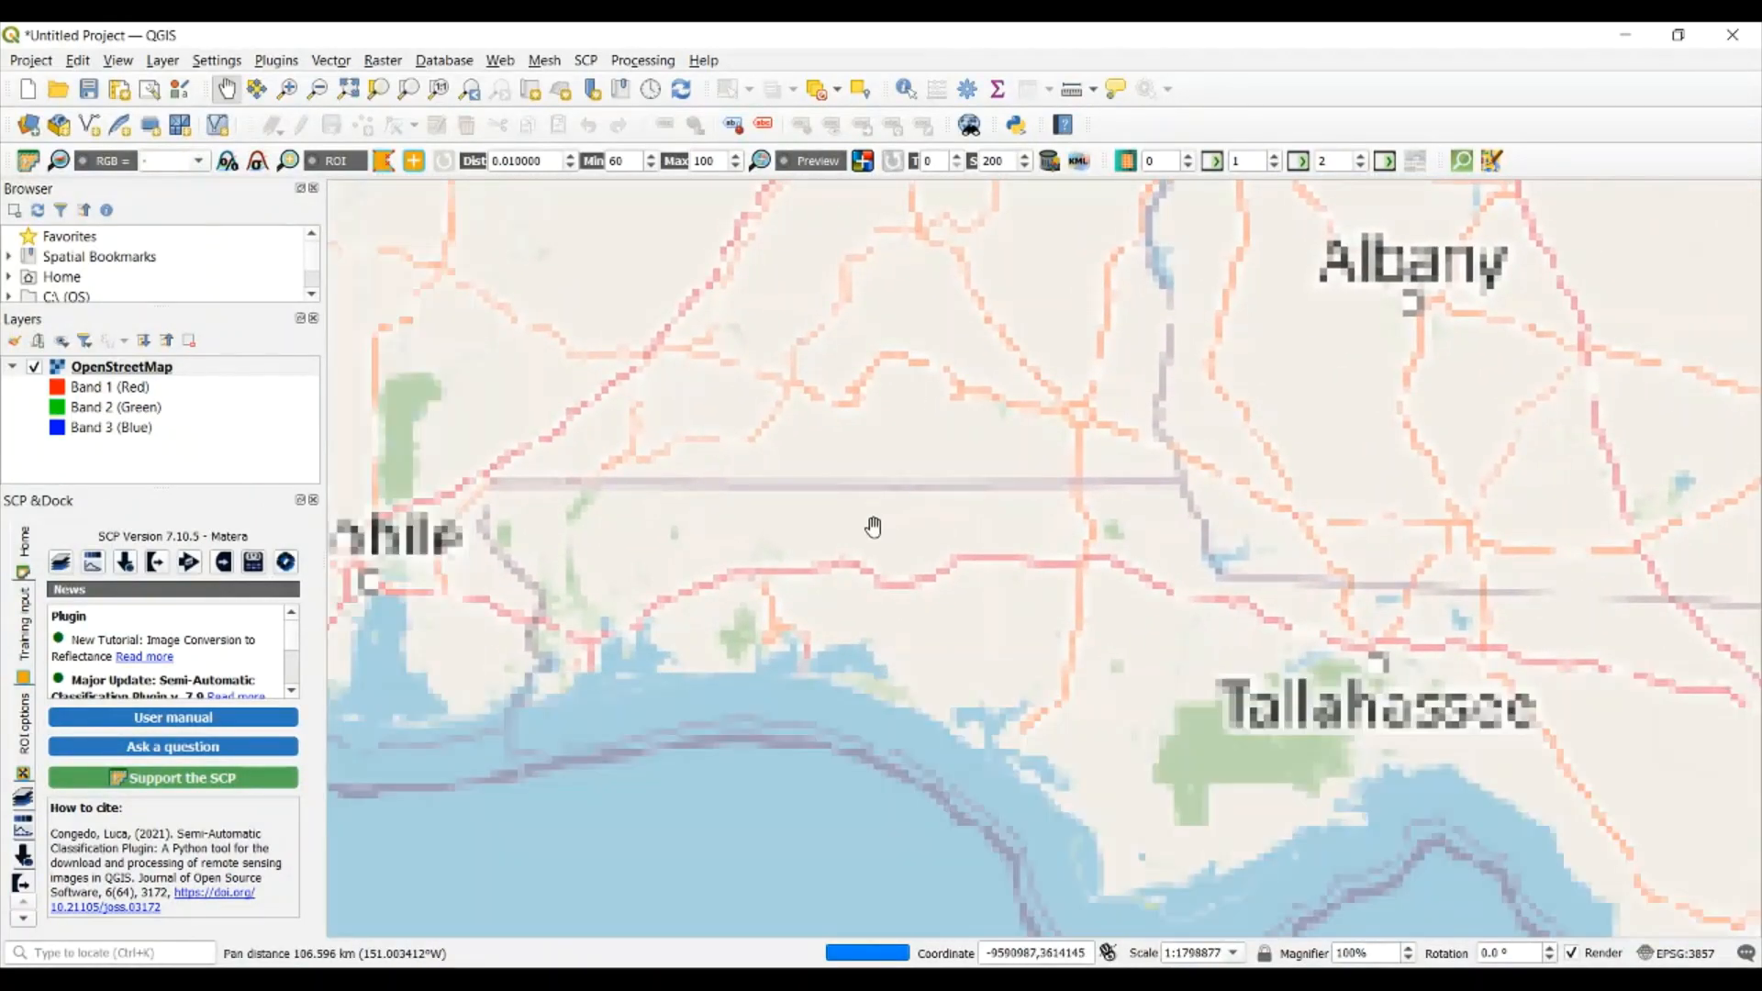
left_click_drag(808, 381, 858, 625)
left_click_drag(656, 569, 854, 630)
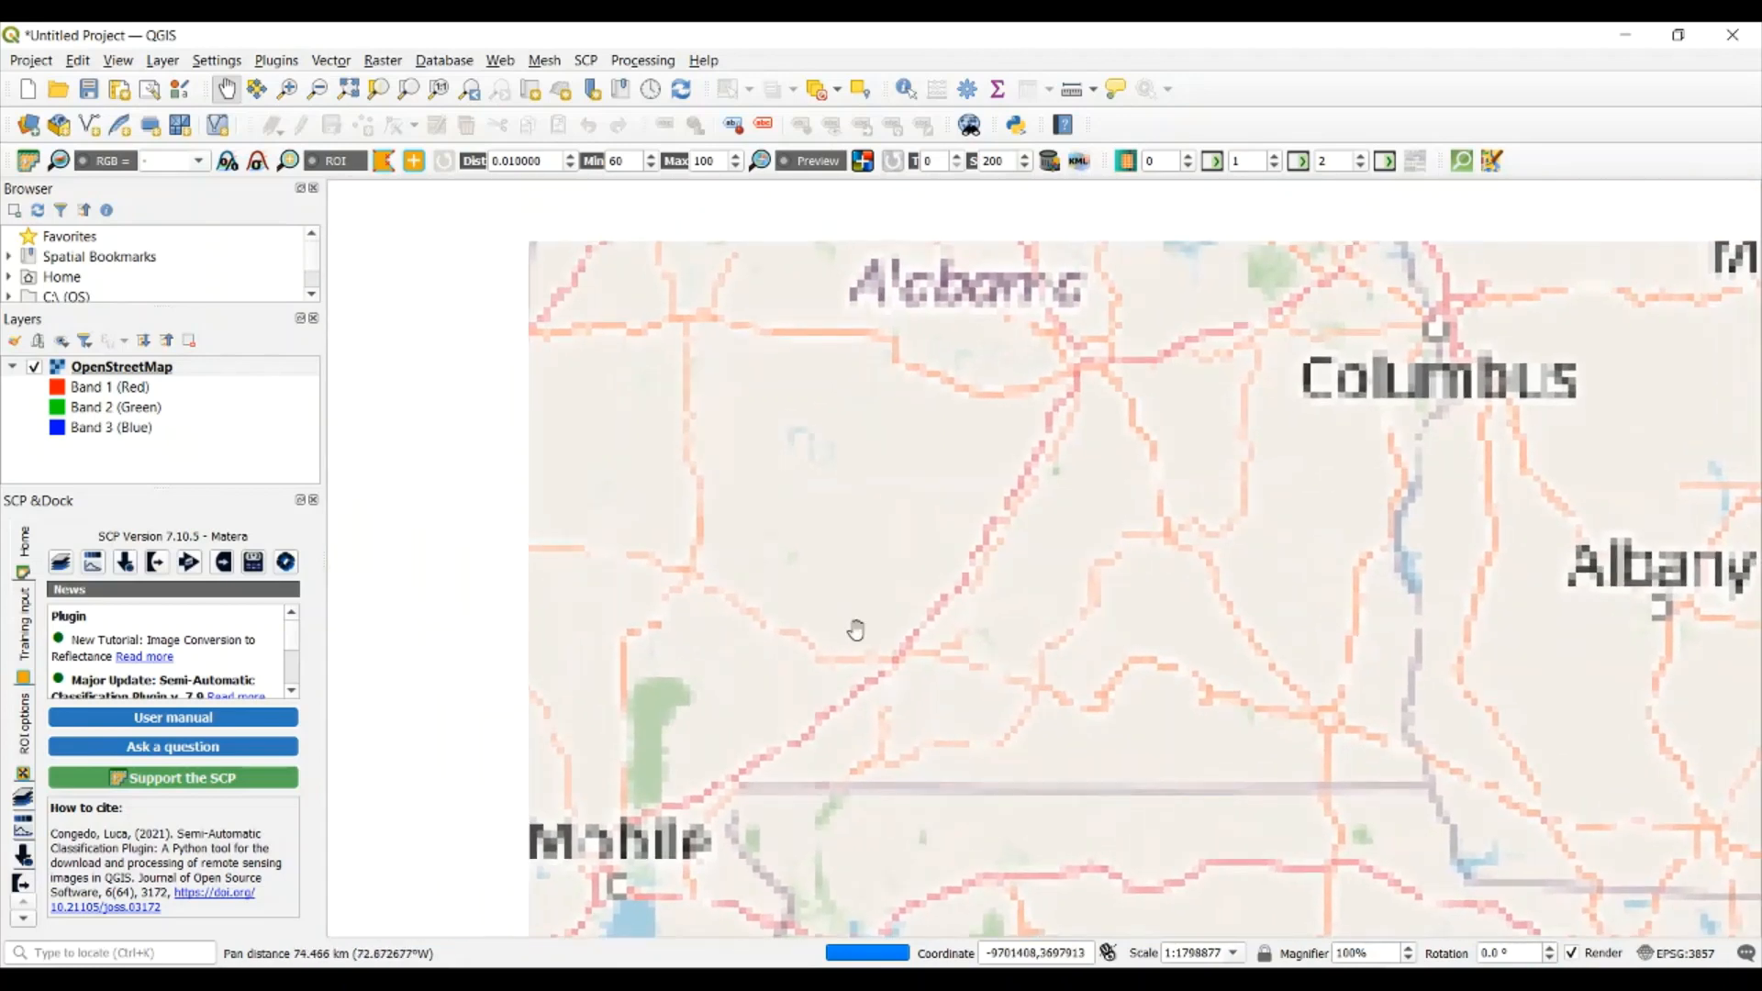
scroll(849, 427, "up", 2)
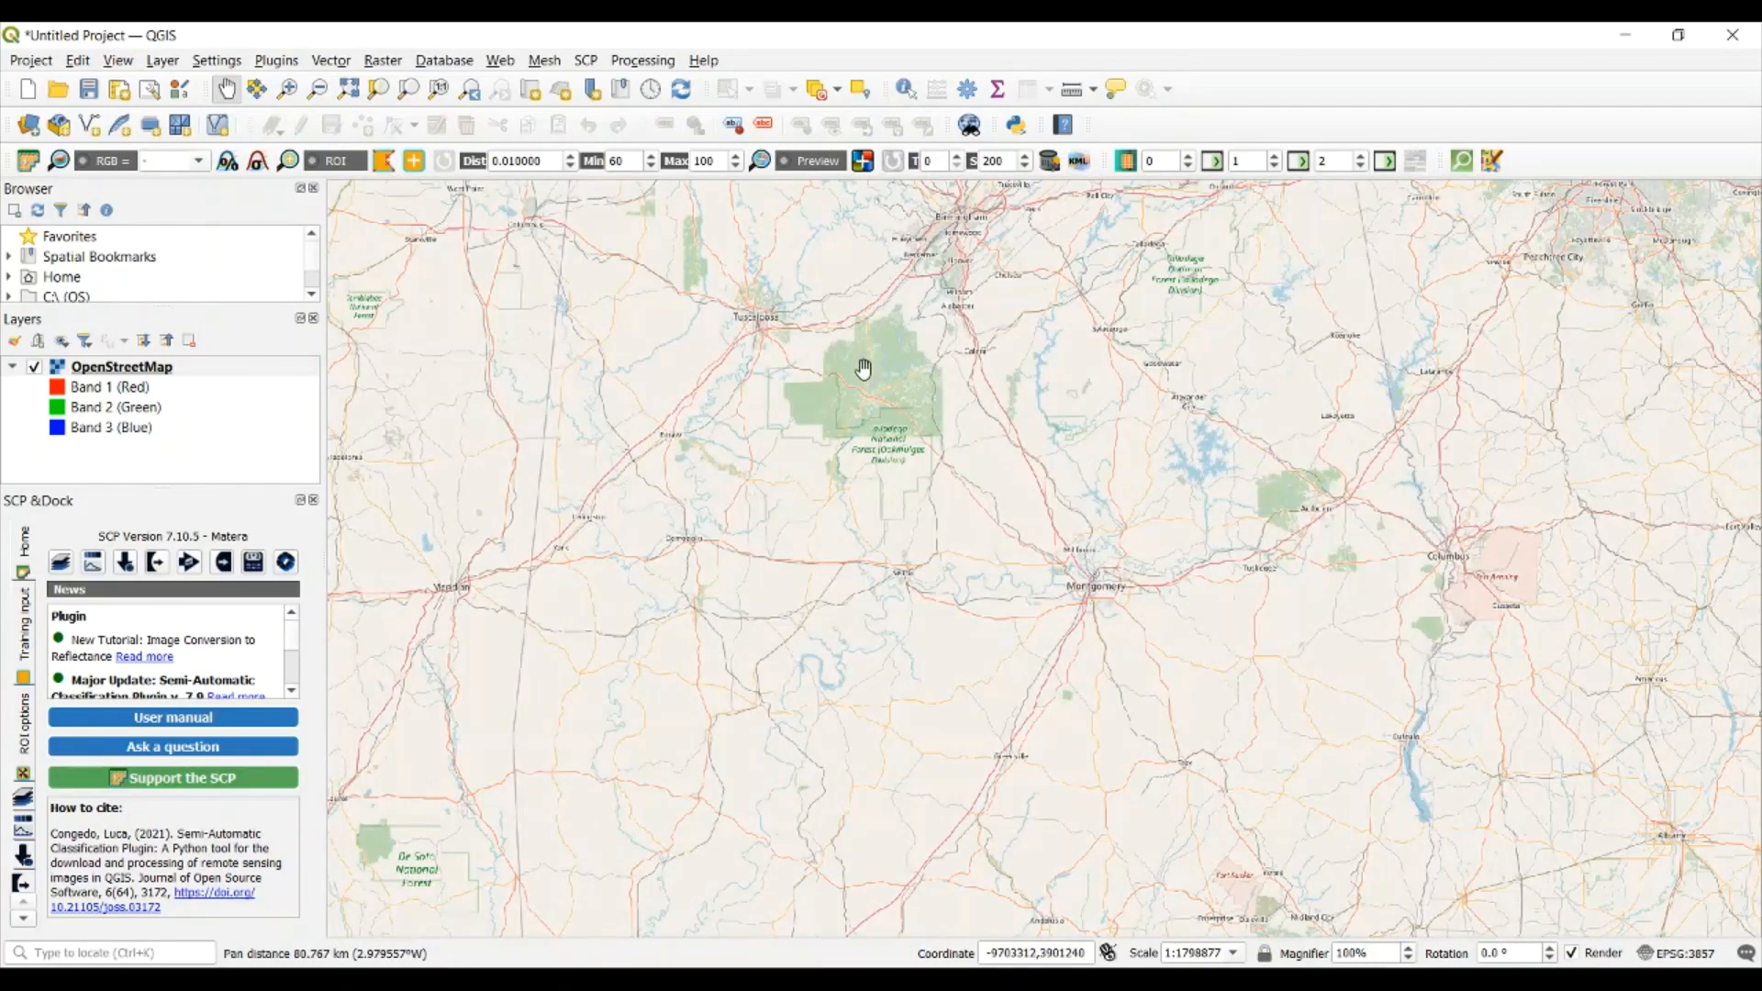
scroll(864, 368, "up", 1)
left_click_drag(1034, 385, 869, 512)
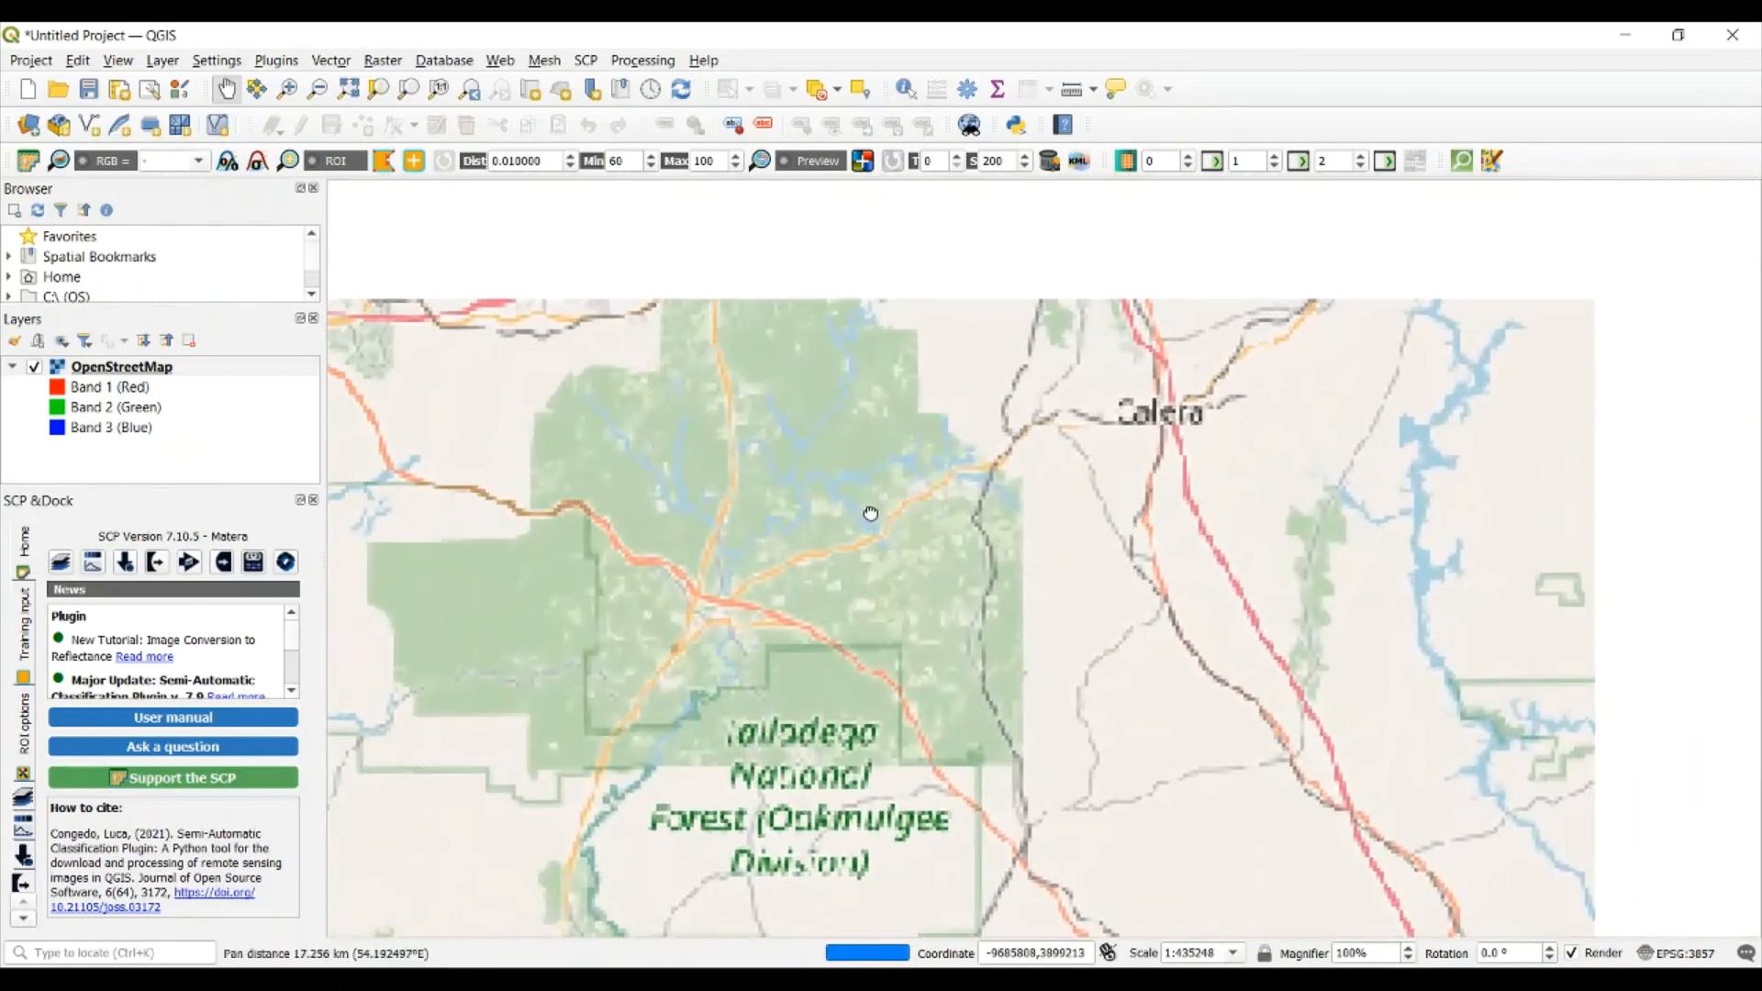
scroll(850, 366, "up", 3)
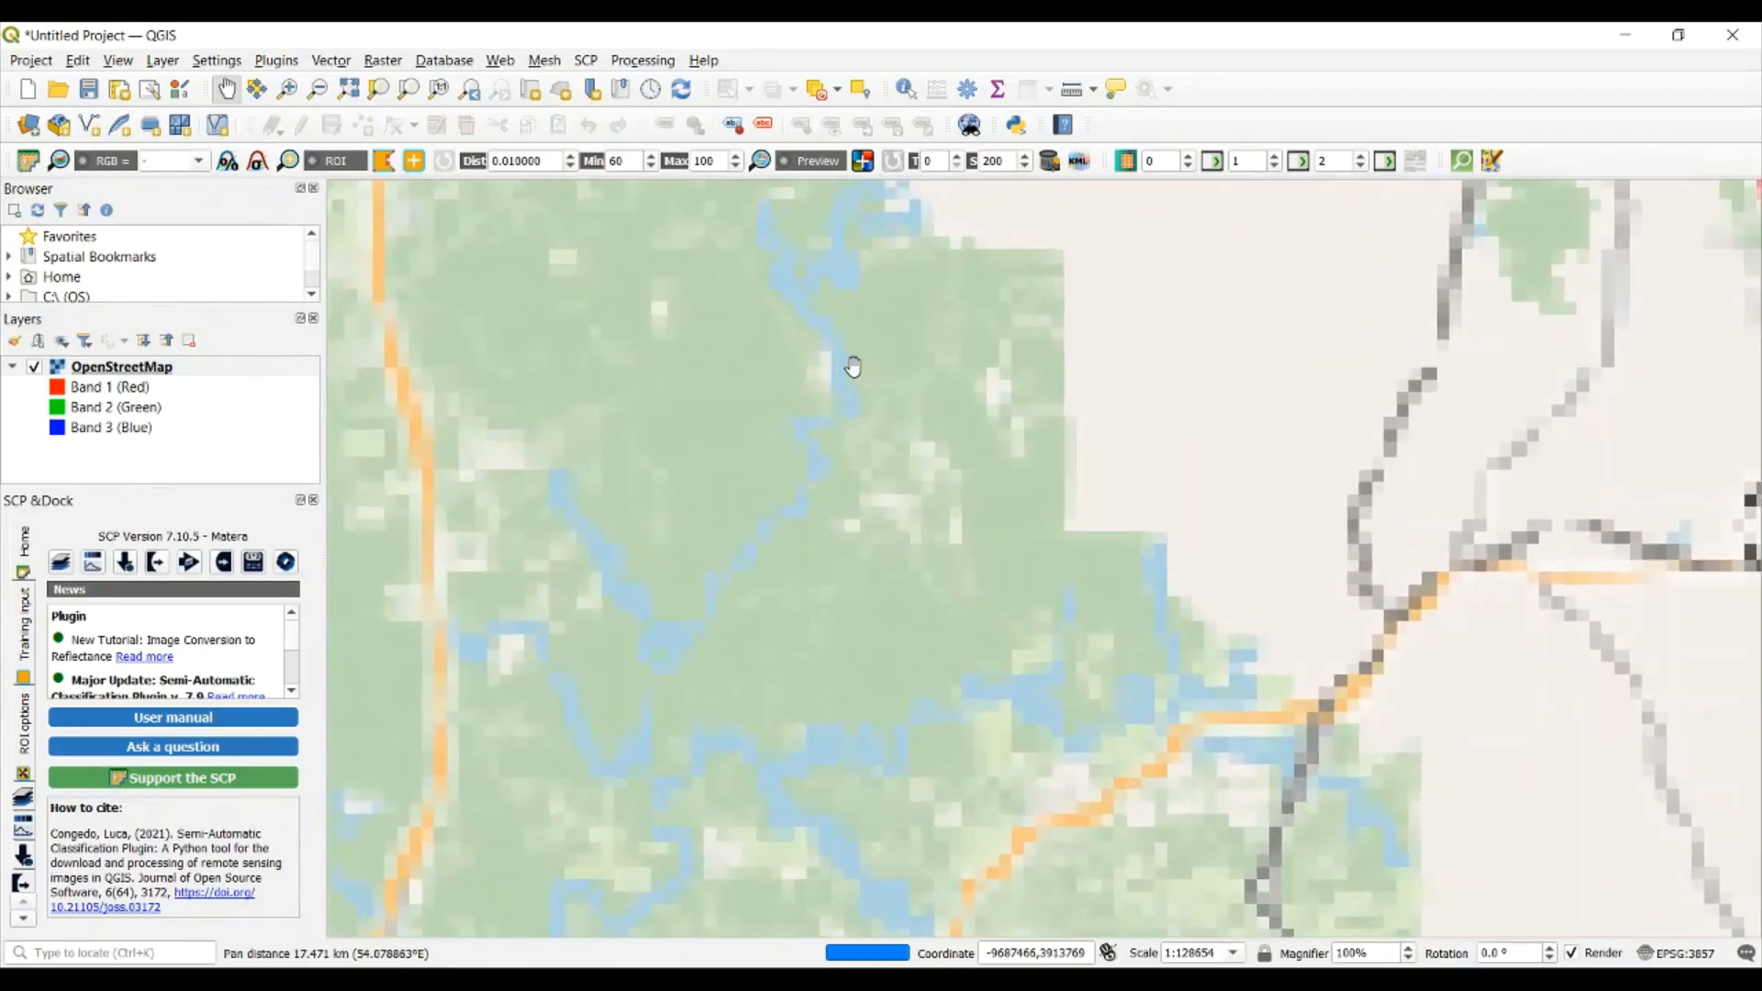
left_click_drag(878, 325, 858, 525)
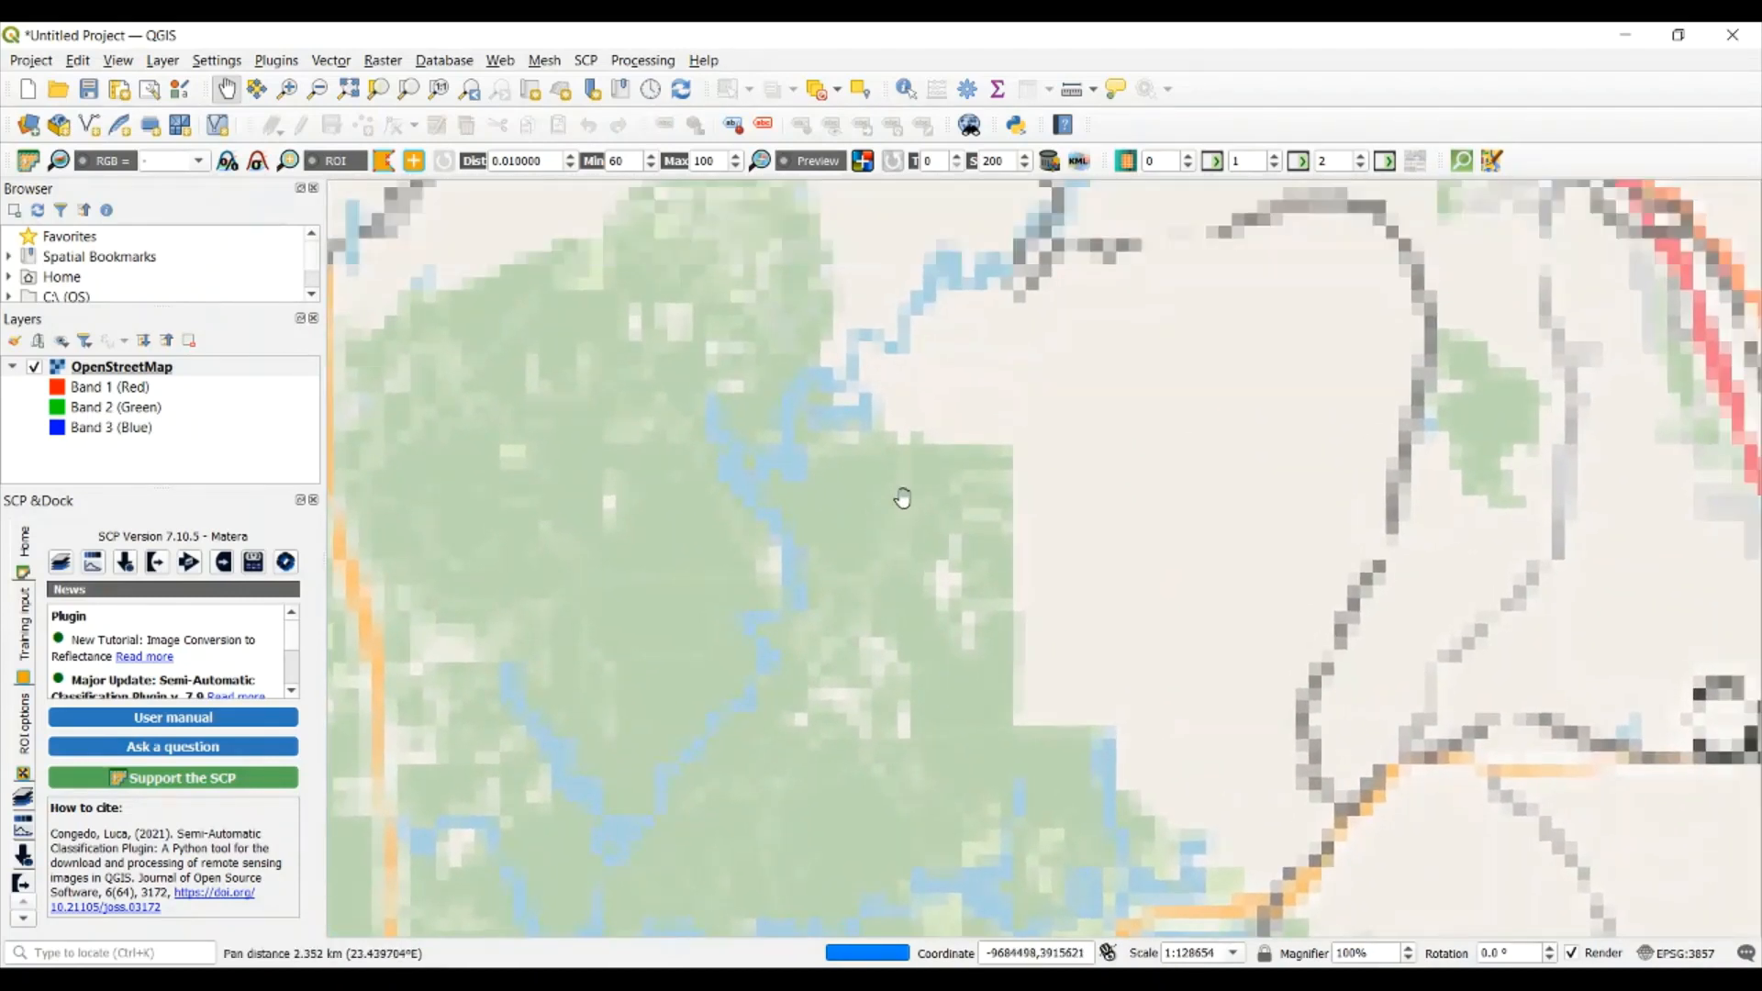
mouse_move(1406, 983)
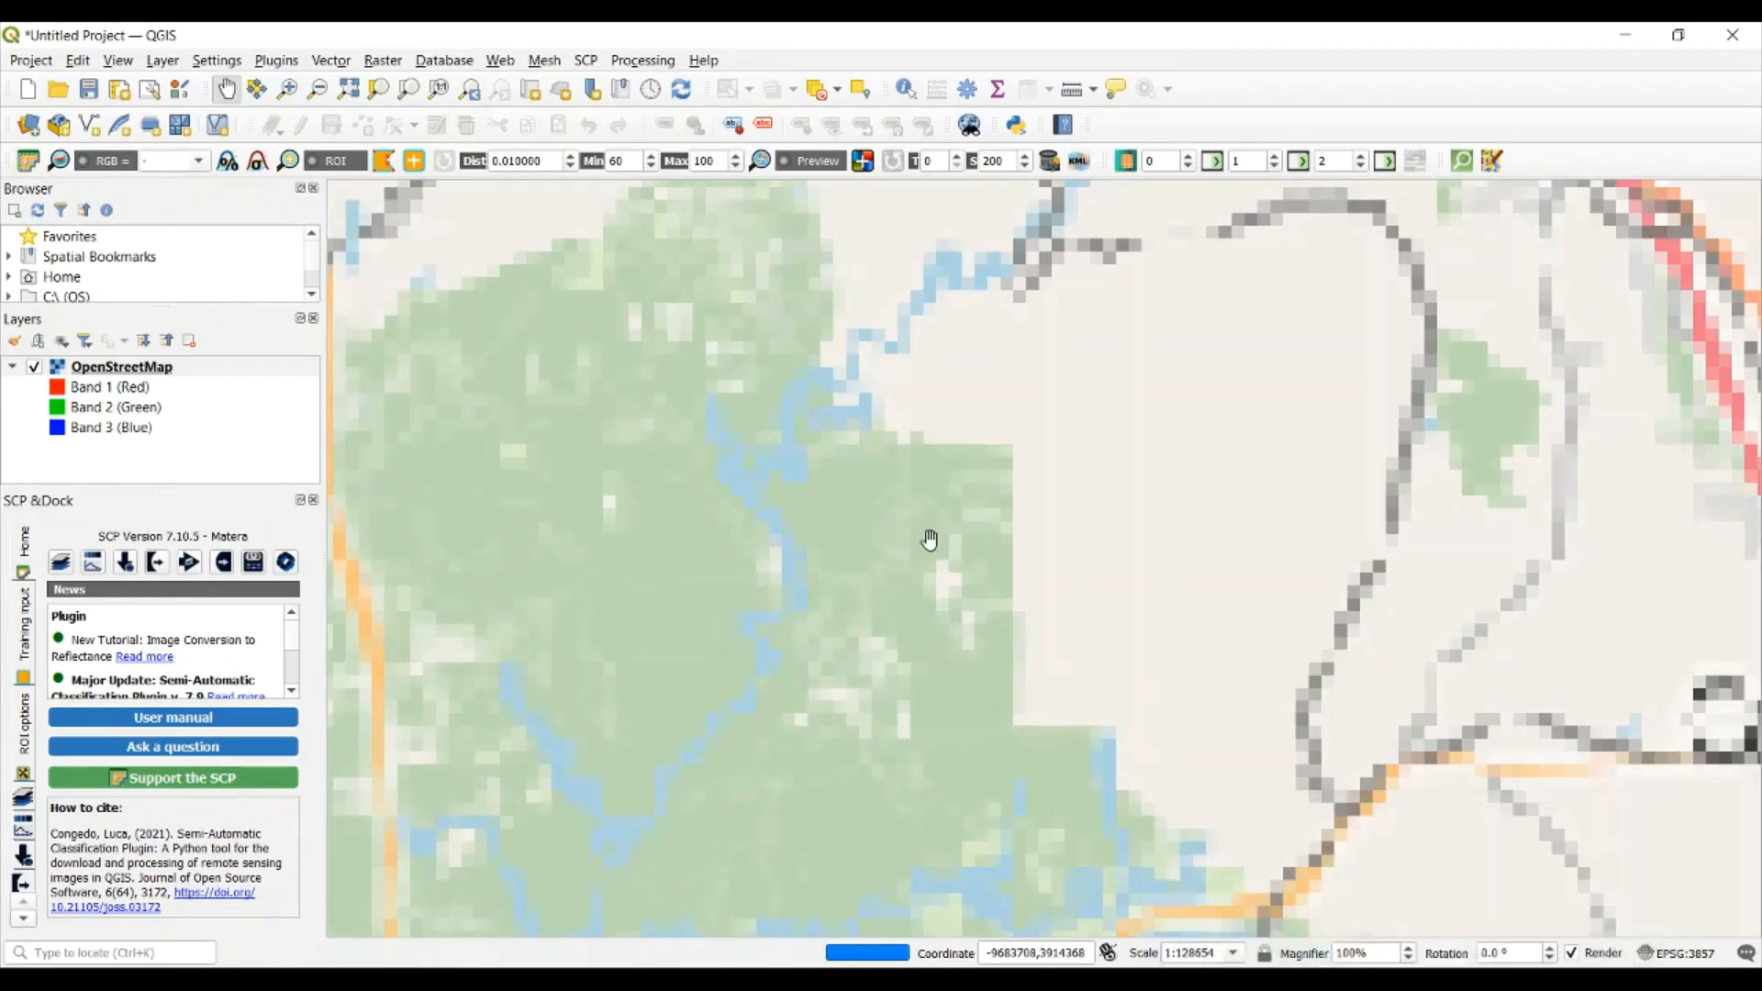
mouse_move(930, 545)
left_mouse_down()
mouse_move(957, 536)
mouse_move(952, 551)
left_mouse_up()
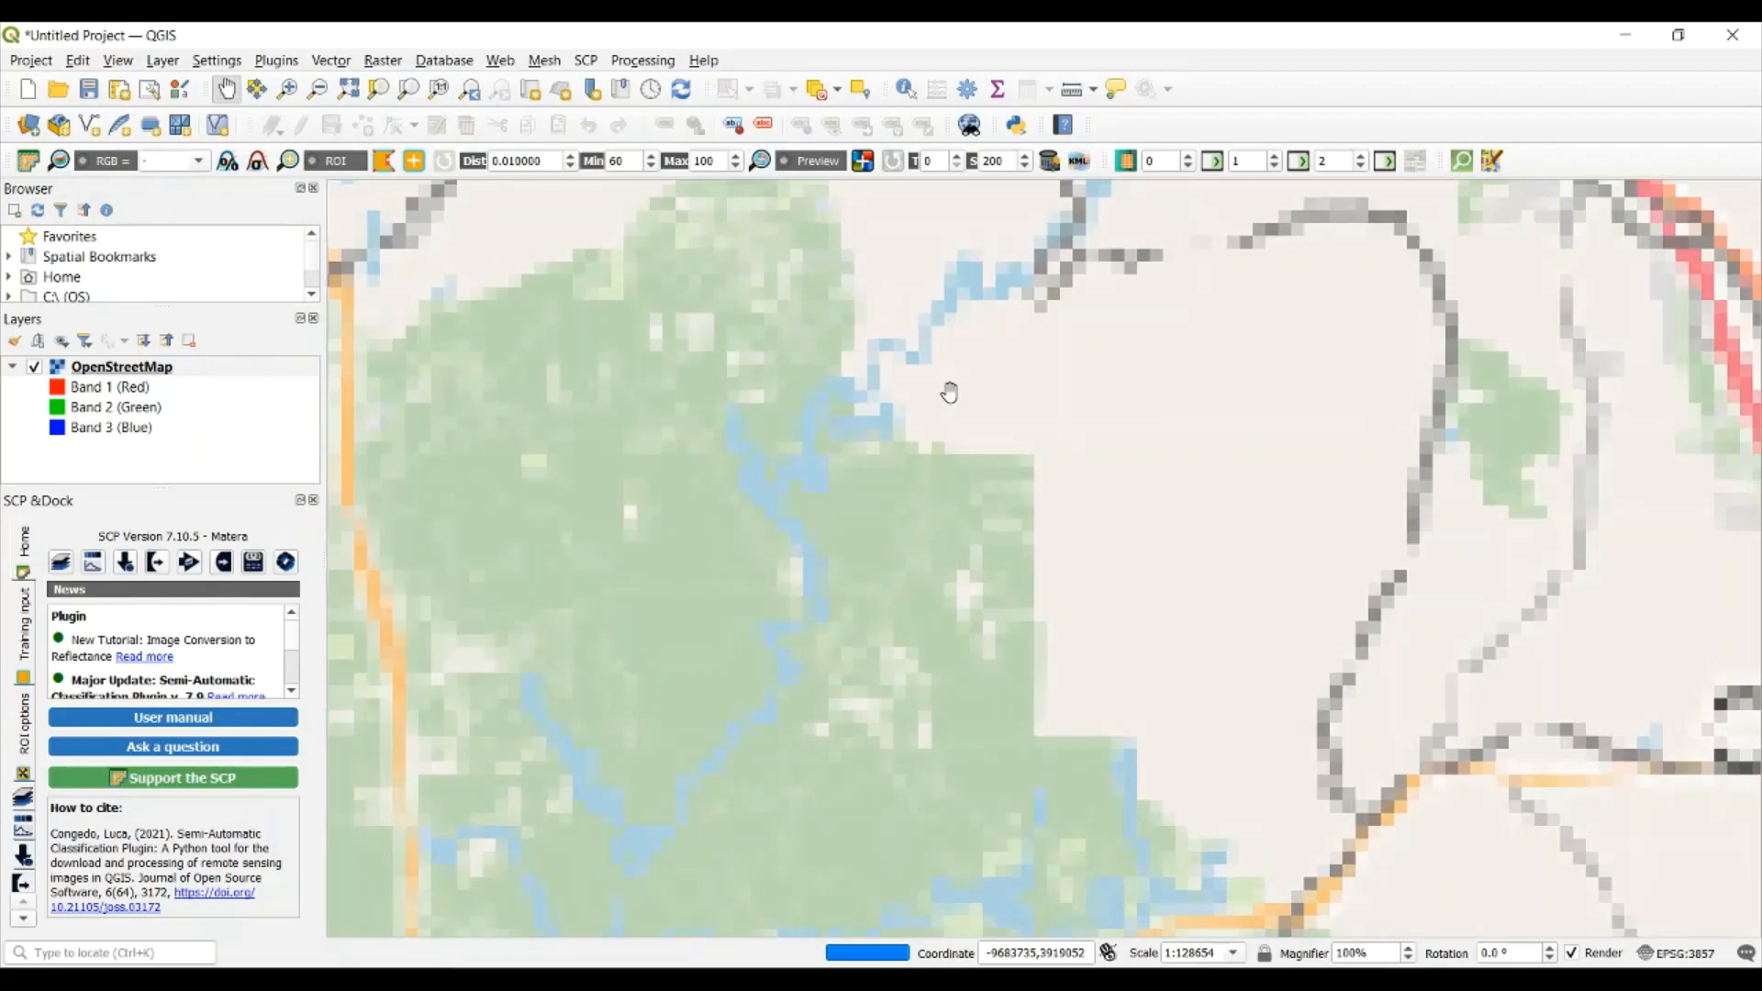
left_click_drag(950, 395, 952, 432)
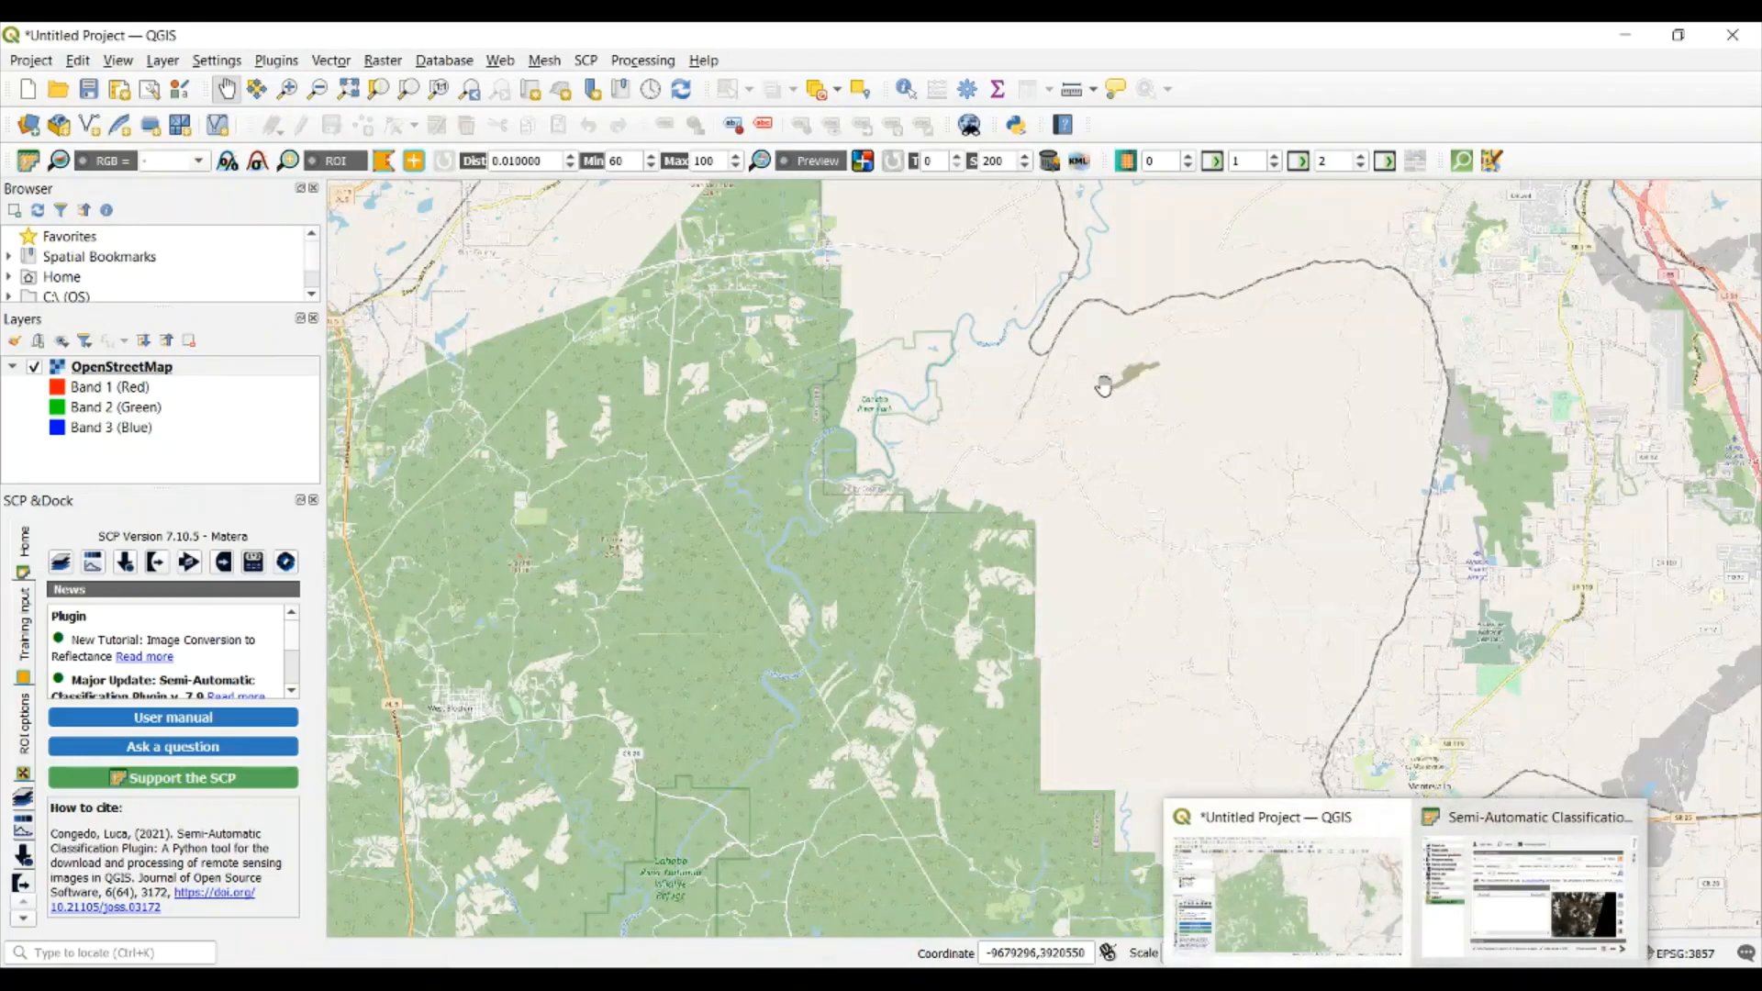
left_click_drag(1102, 390, 1060, 436)
scroll(875, 448, "up", 3)
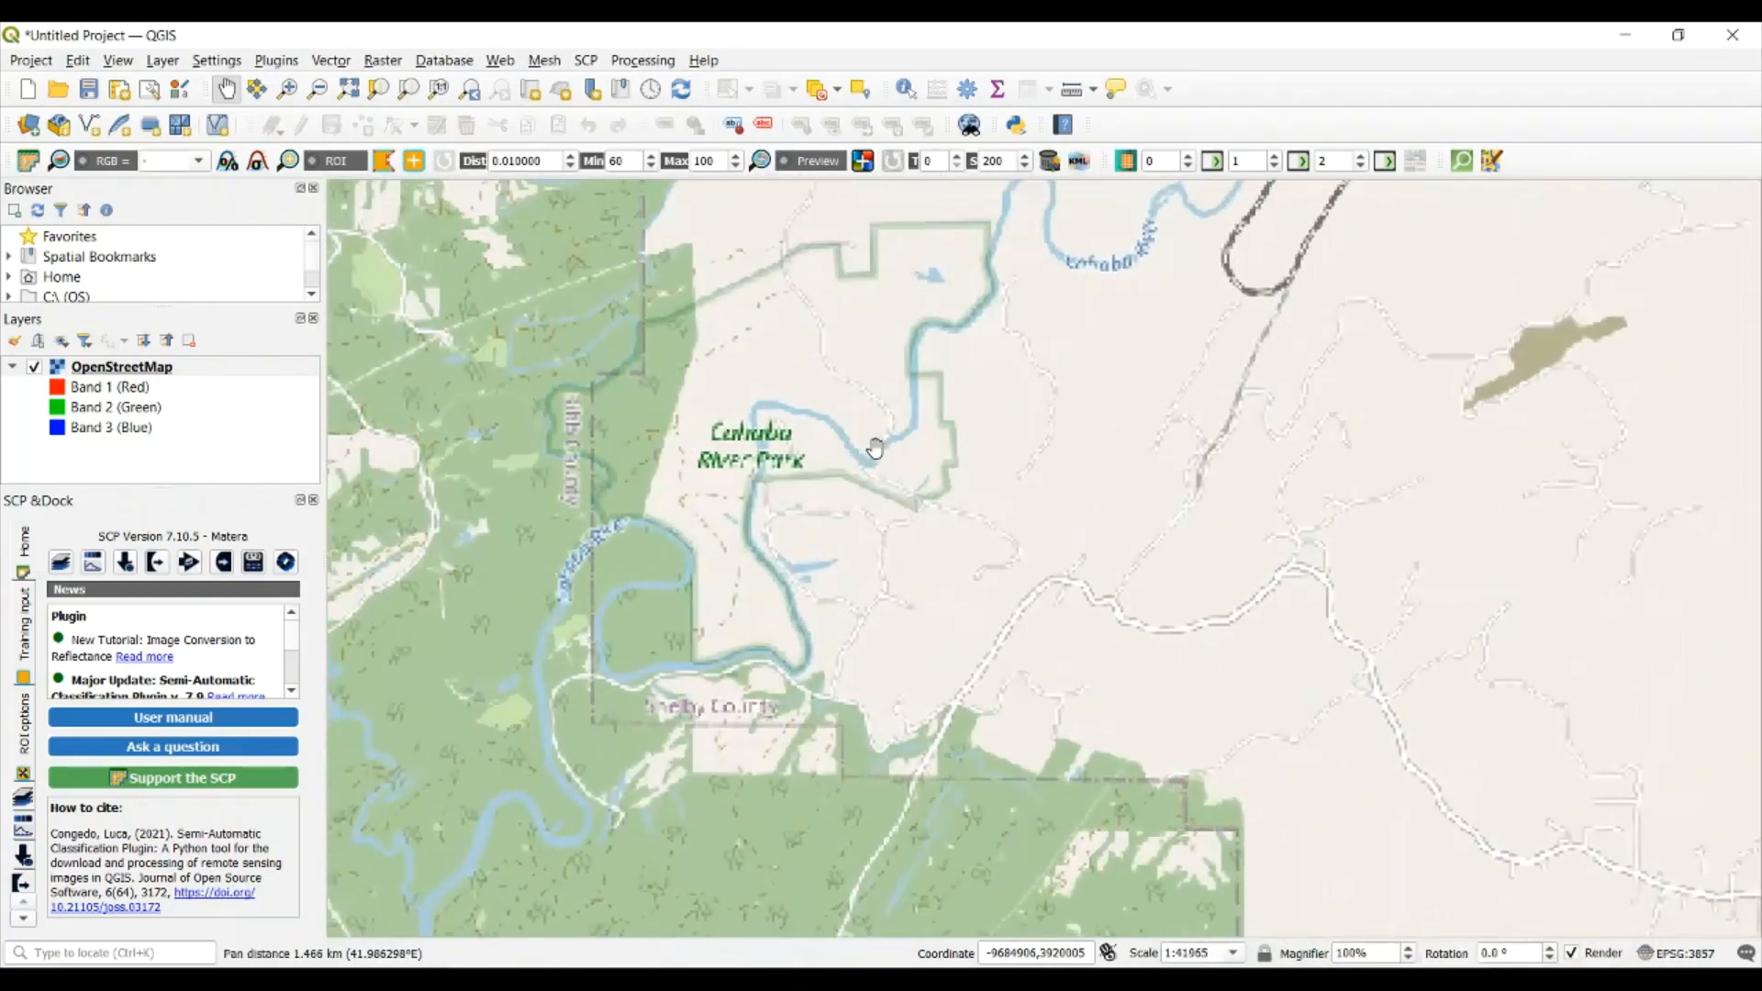
Define the image search area as a rectangle over Cahaba River Park, from about -87.026, 33.193 to about -86.979, 33.171
left_click(1483, 927)
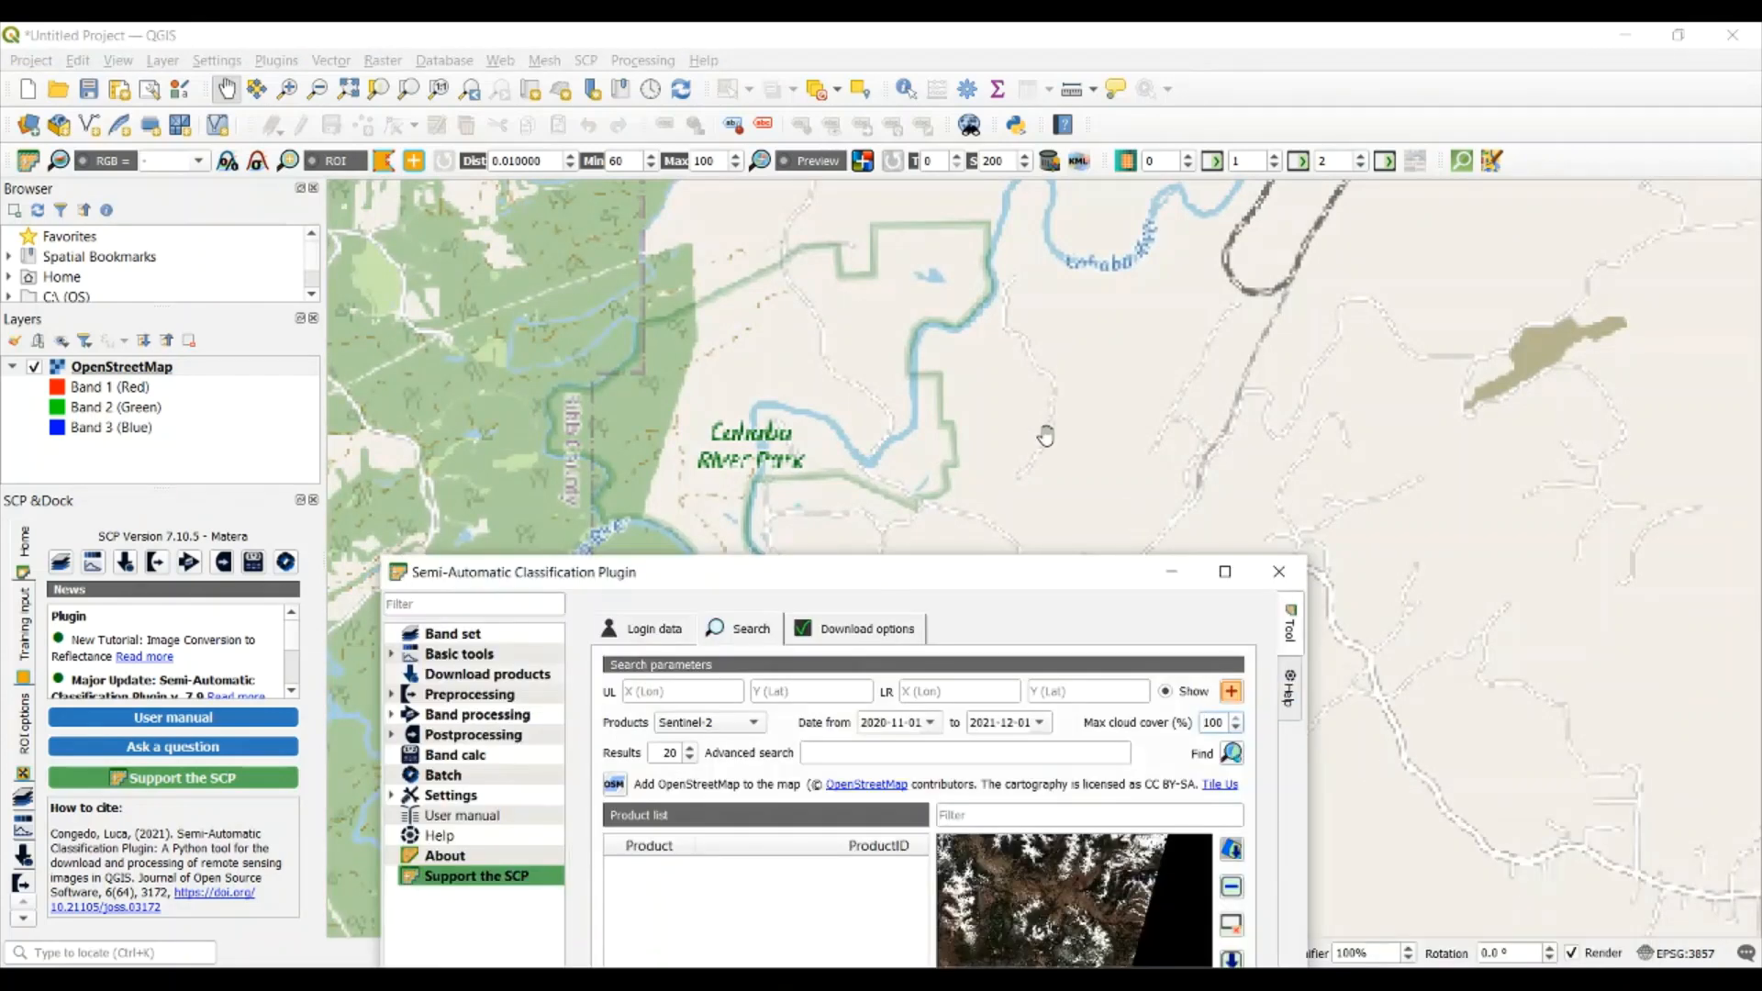
left_click_drag(907, 565, 920, 351)
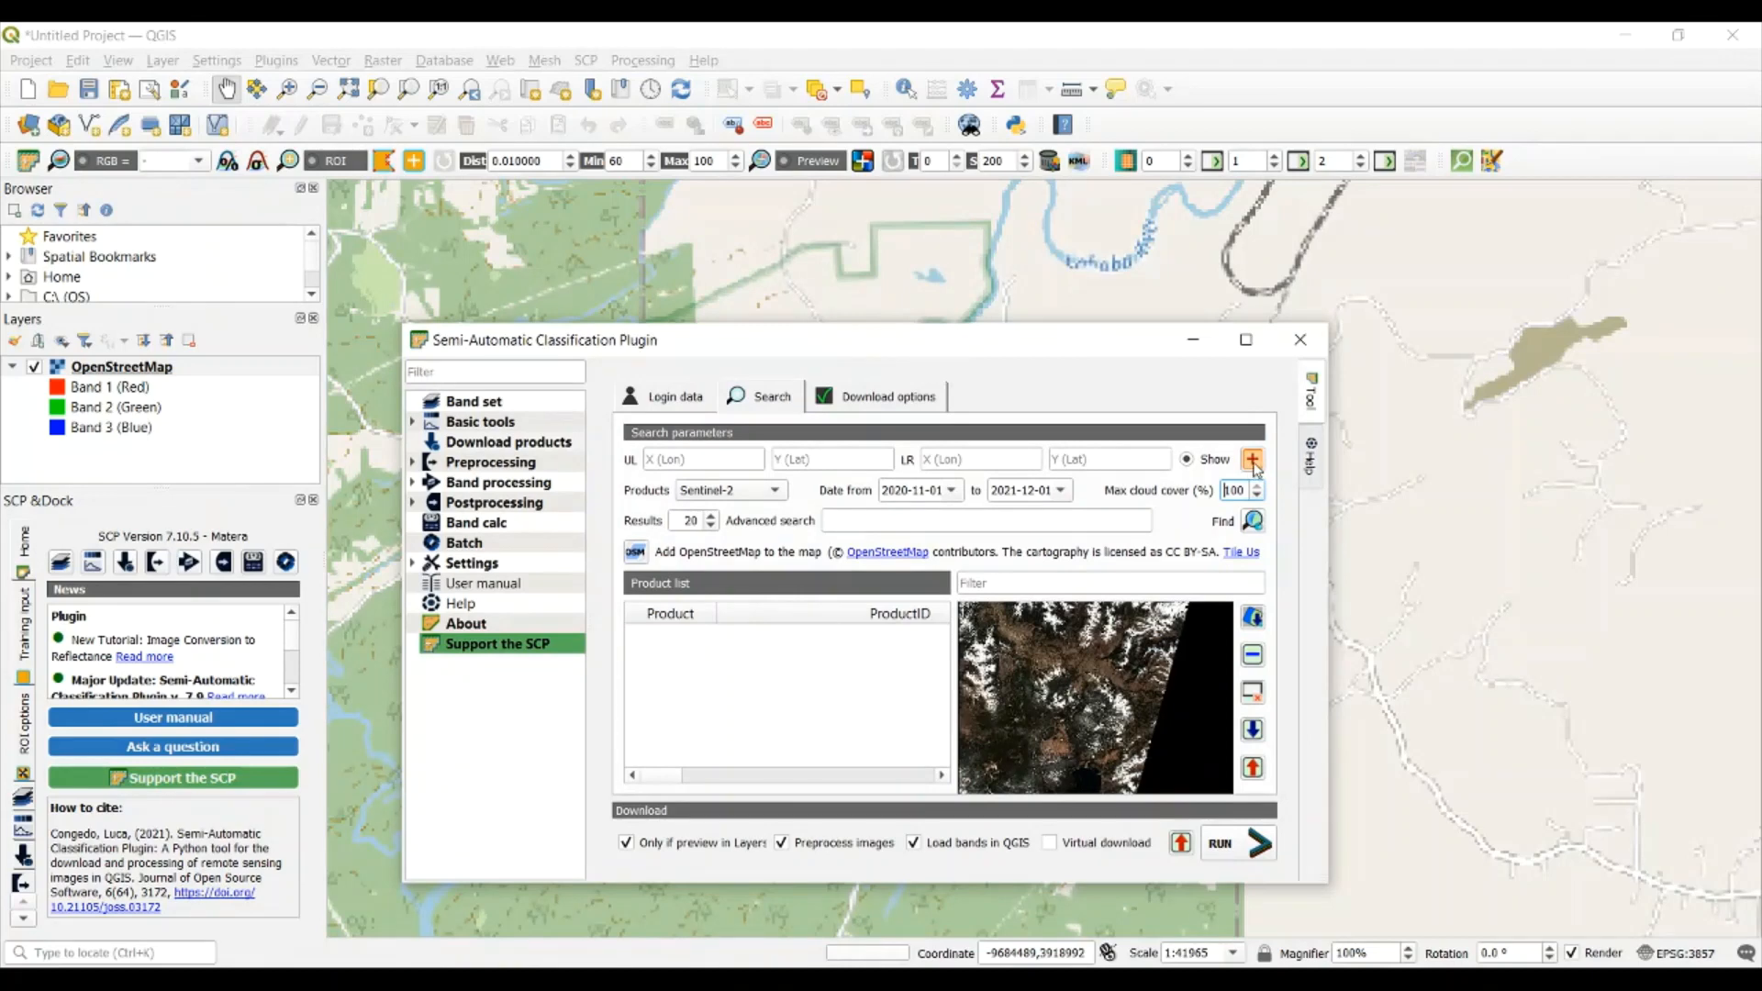
left_click_drag(1055, 343, 1048, 879)
left_click(1123, 650)
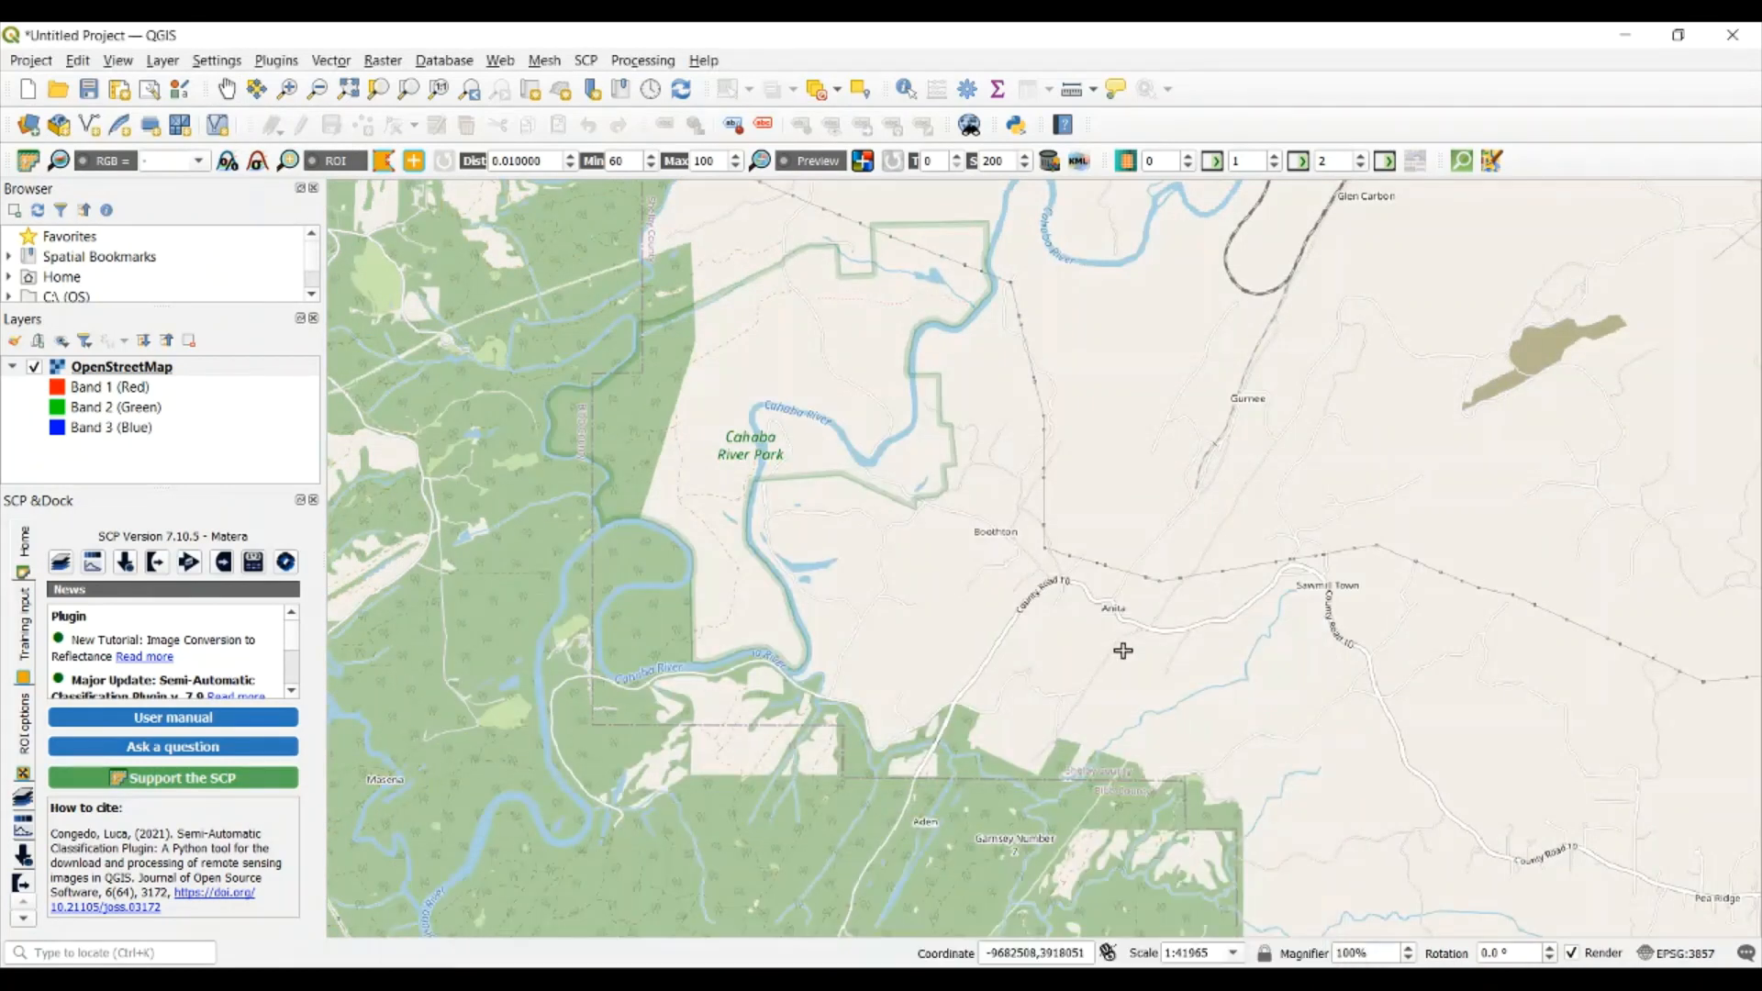
left_click(590, 348)
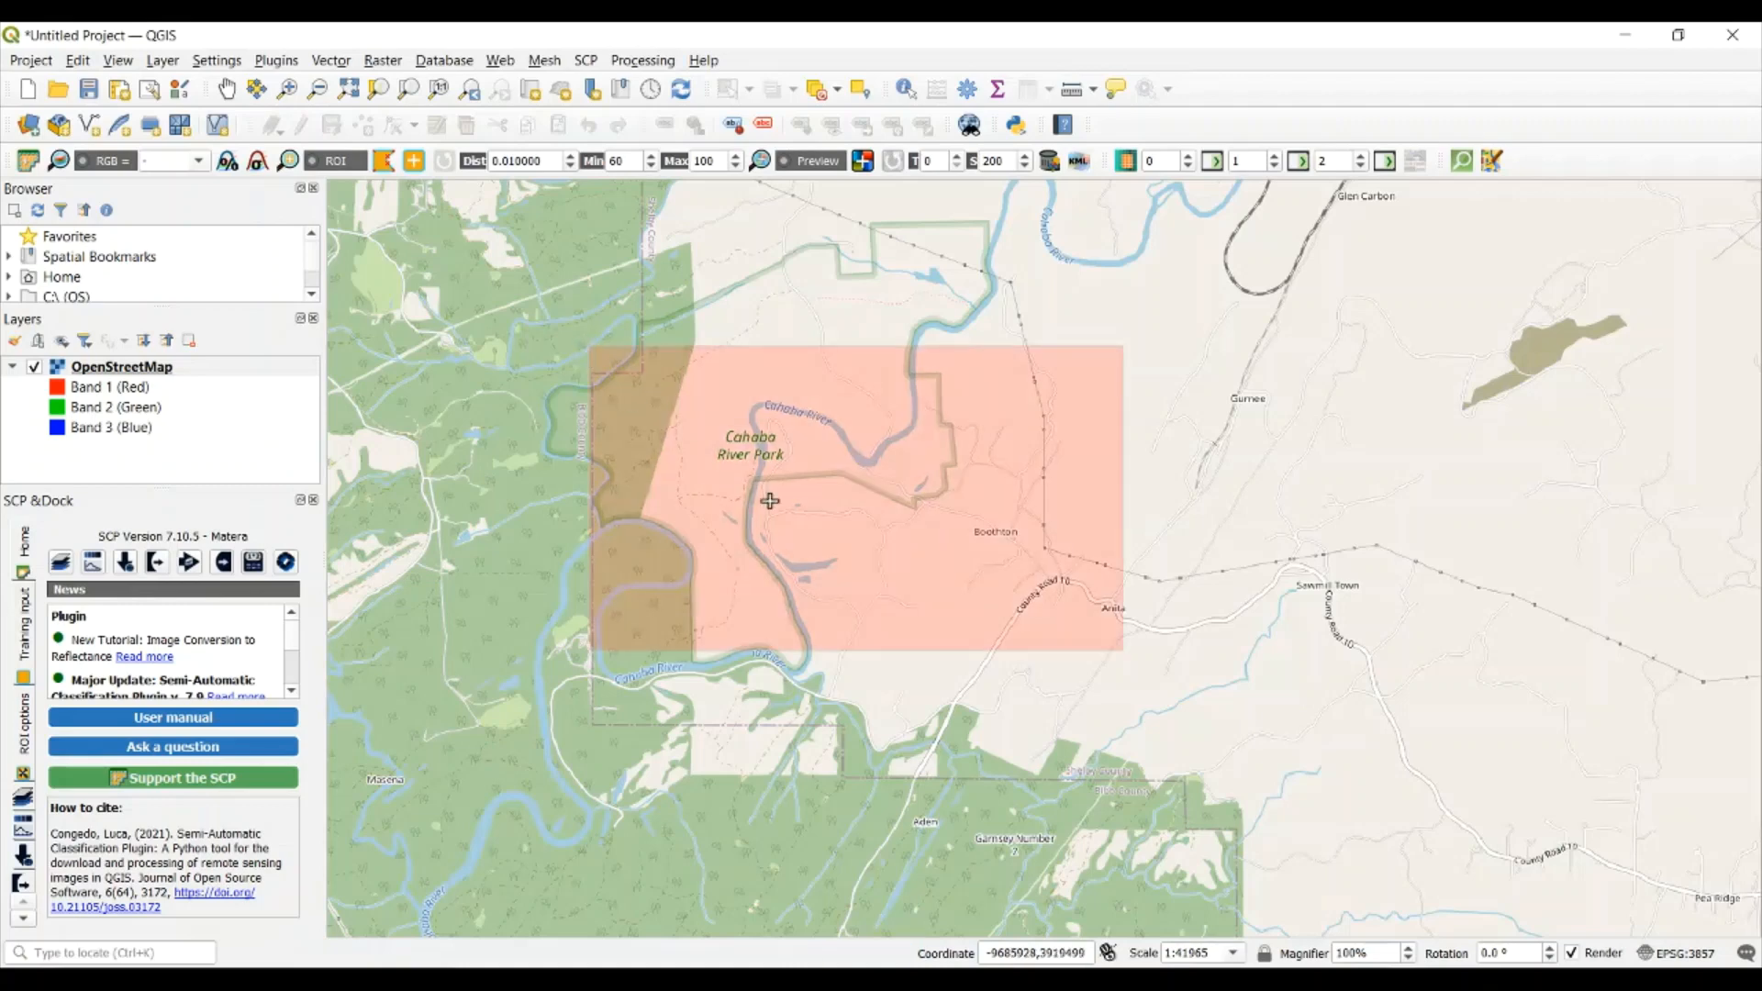
Set the maximum cloud cover to 50 % and search for Sentinel-2 products in the defined area
left_click(1405, 982)
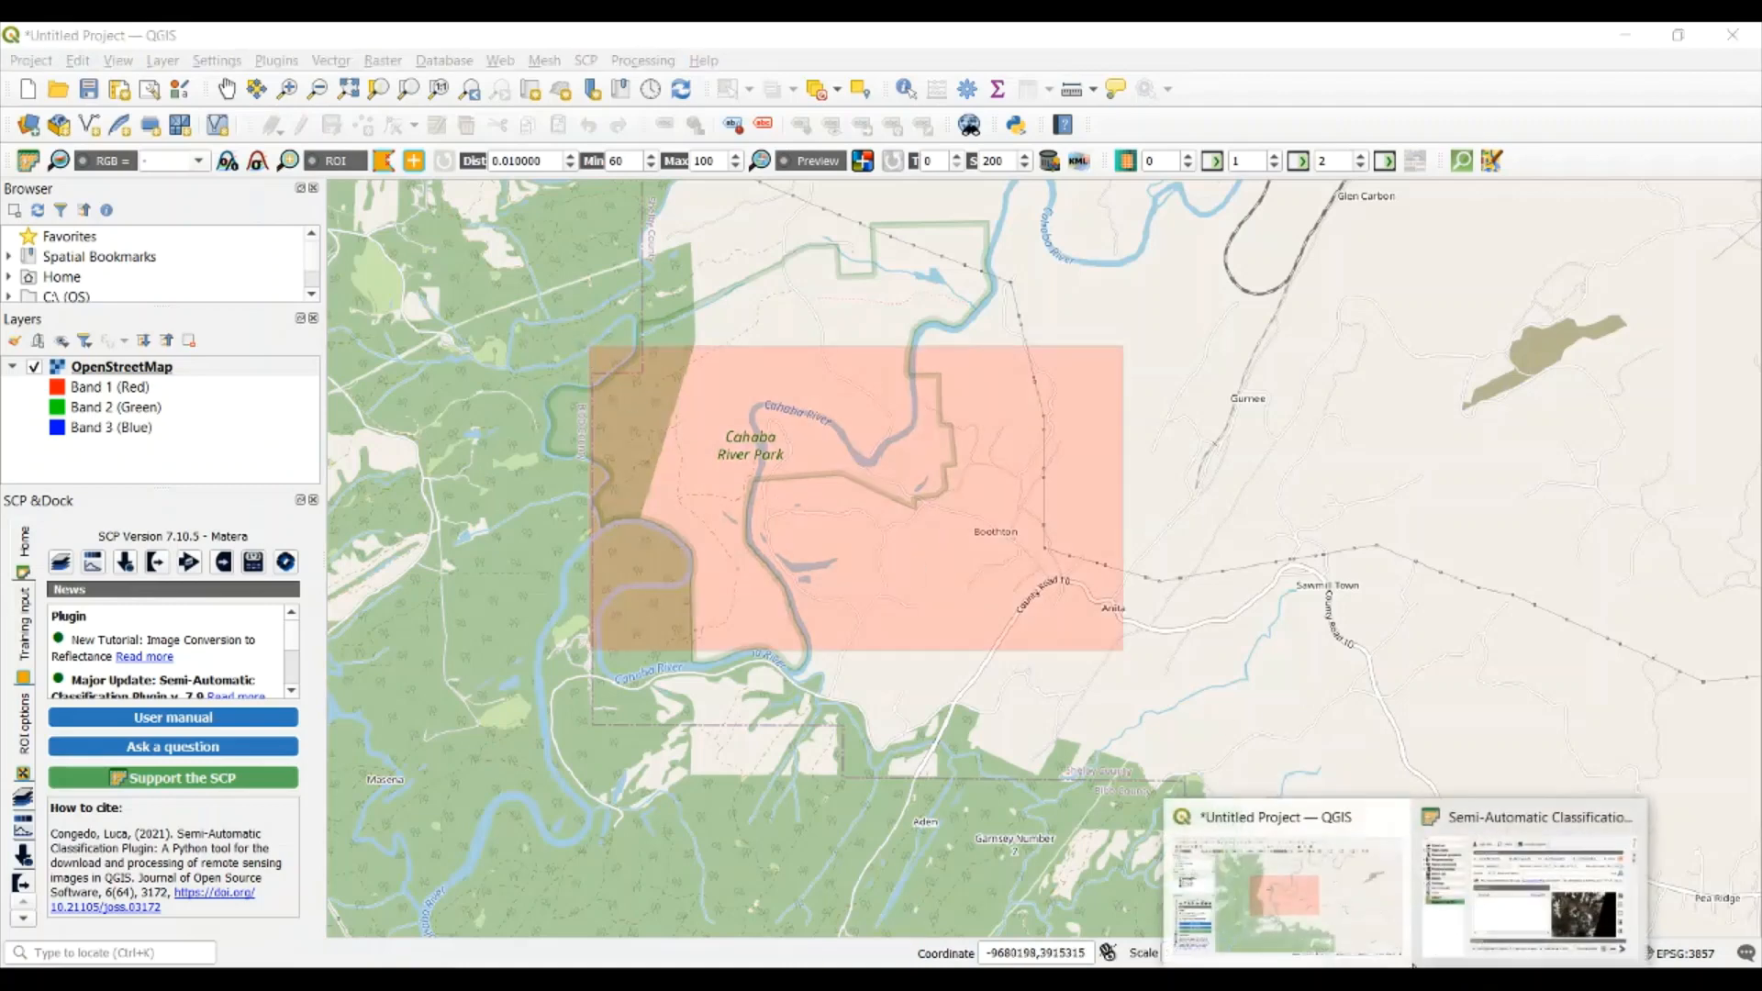
left_click(1484, 918)
left_click_drag(1113, 883, 1156, 318)
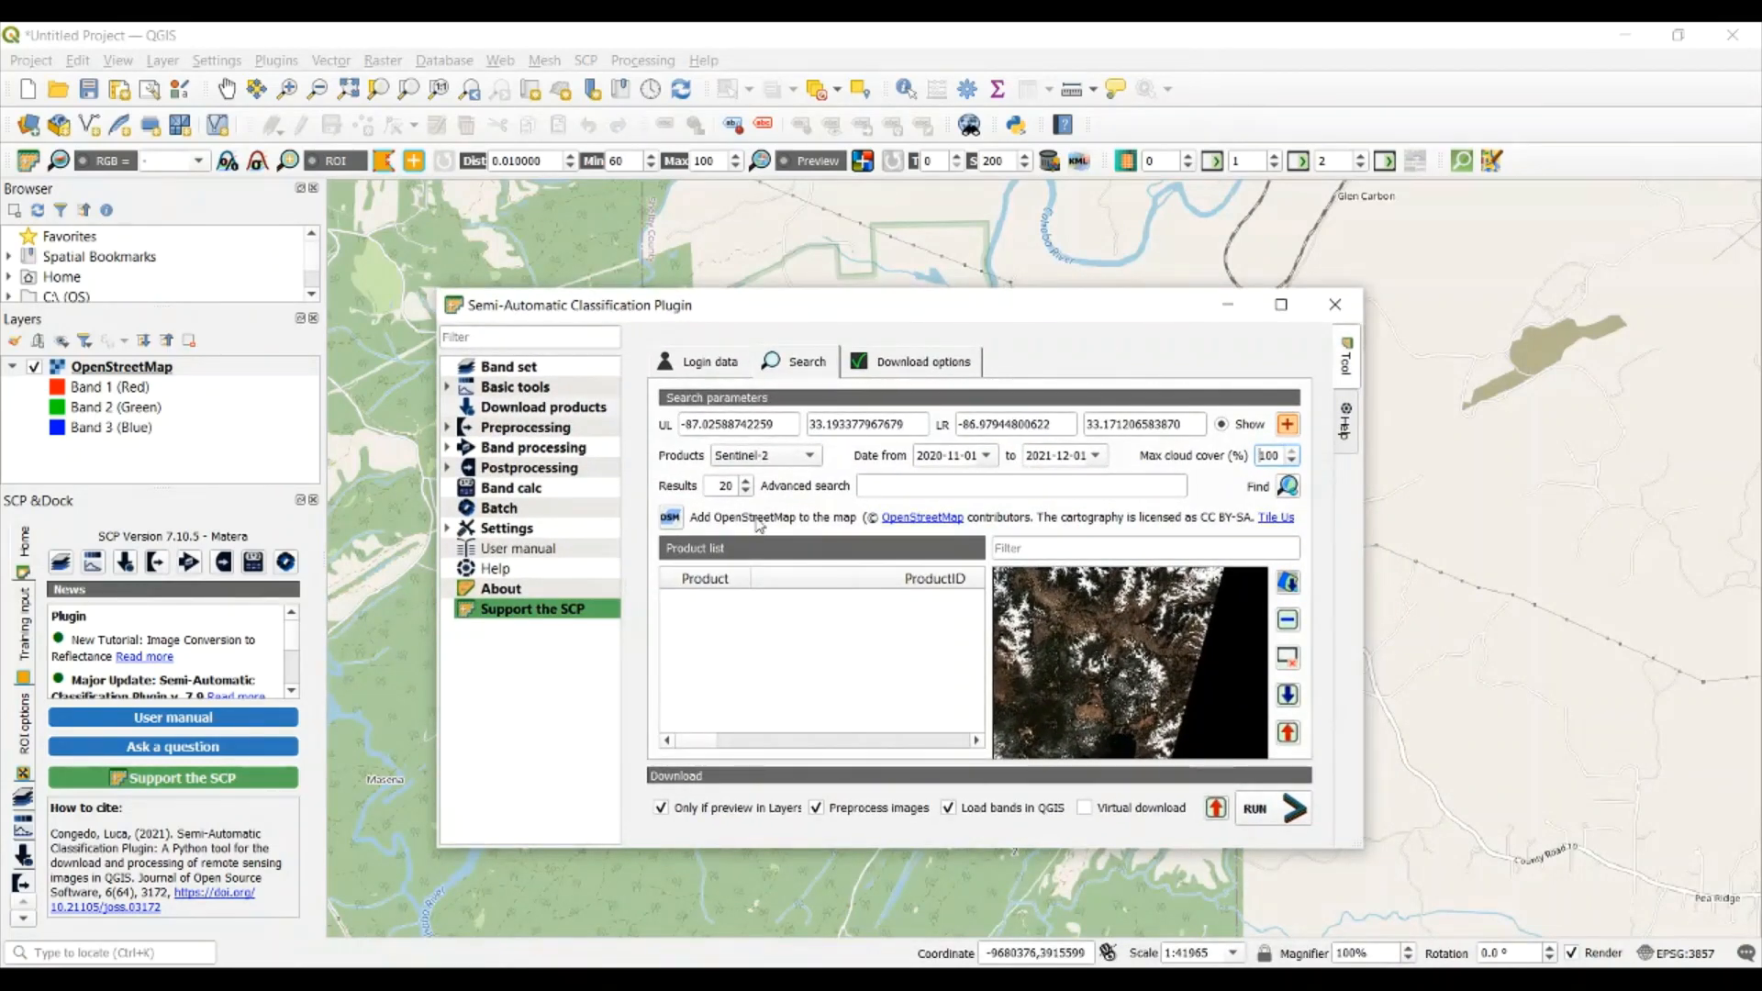
double_click(1278, 455)
type("50")
left_click(1290, 488)
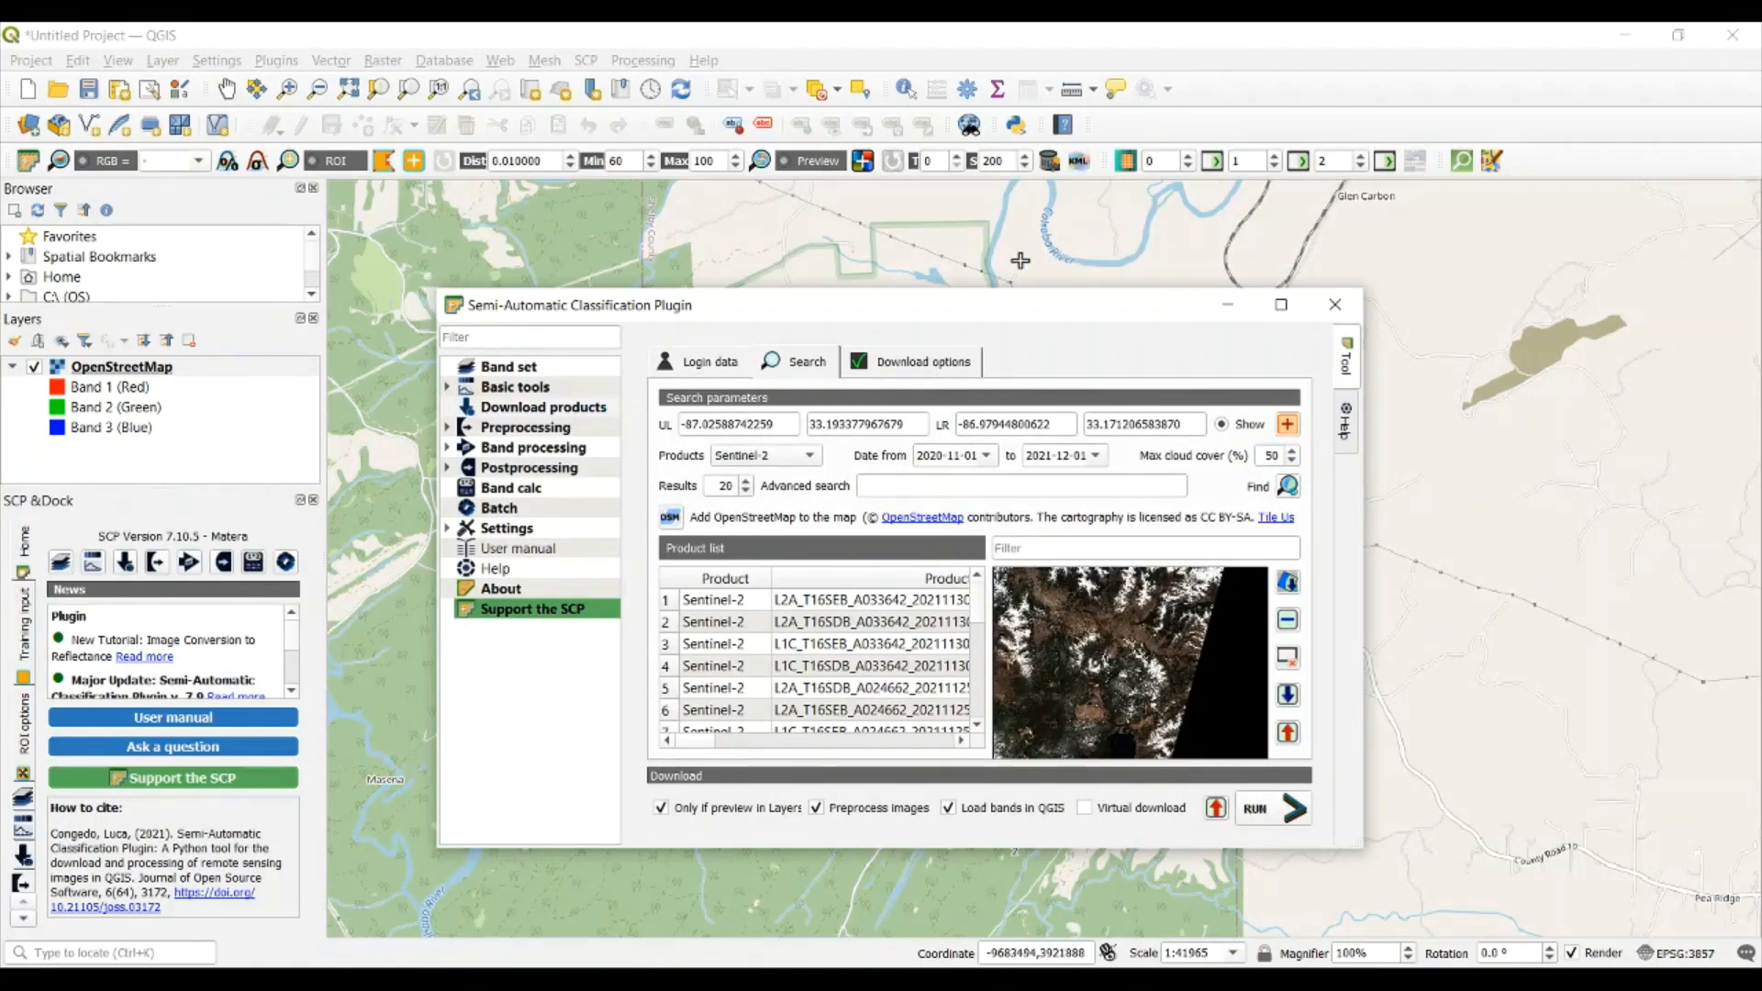
Review the calendars for the start and end dates of the product search period
left_click(987, 456)
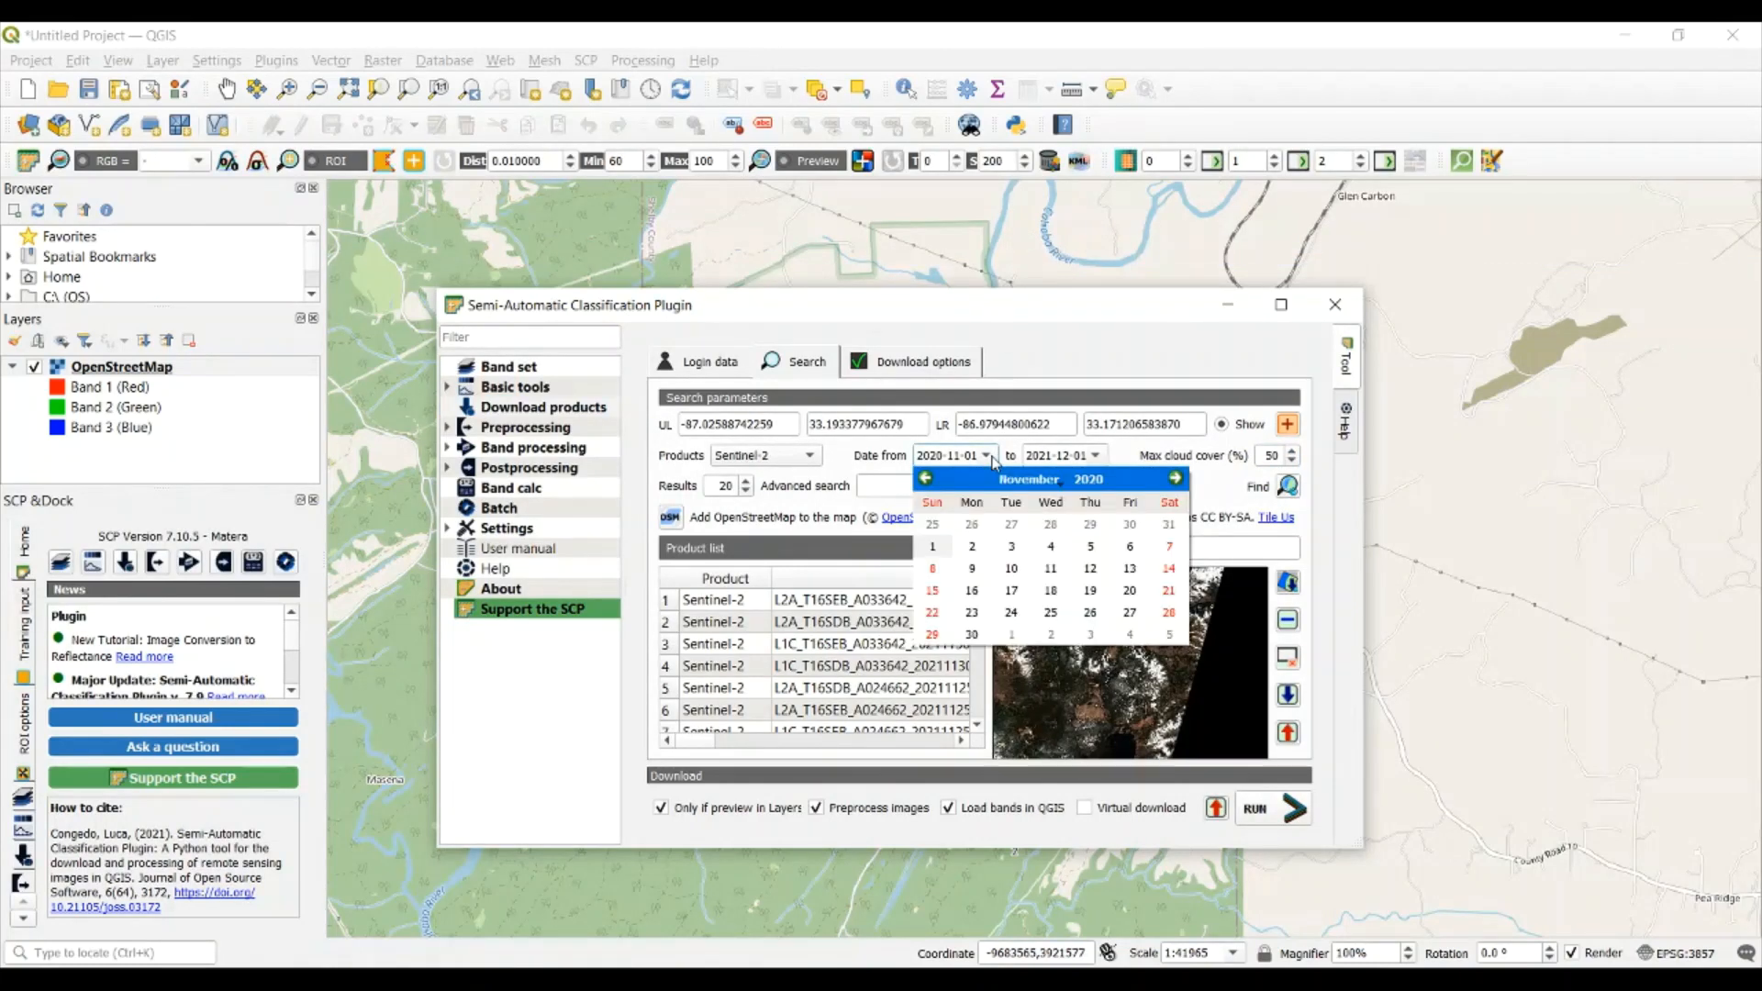
left_click(1096, 457)
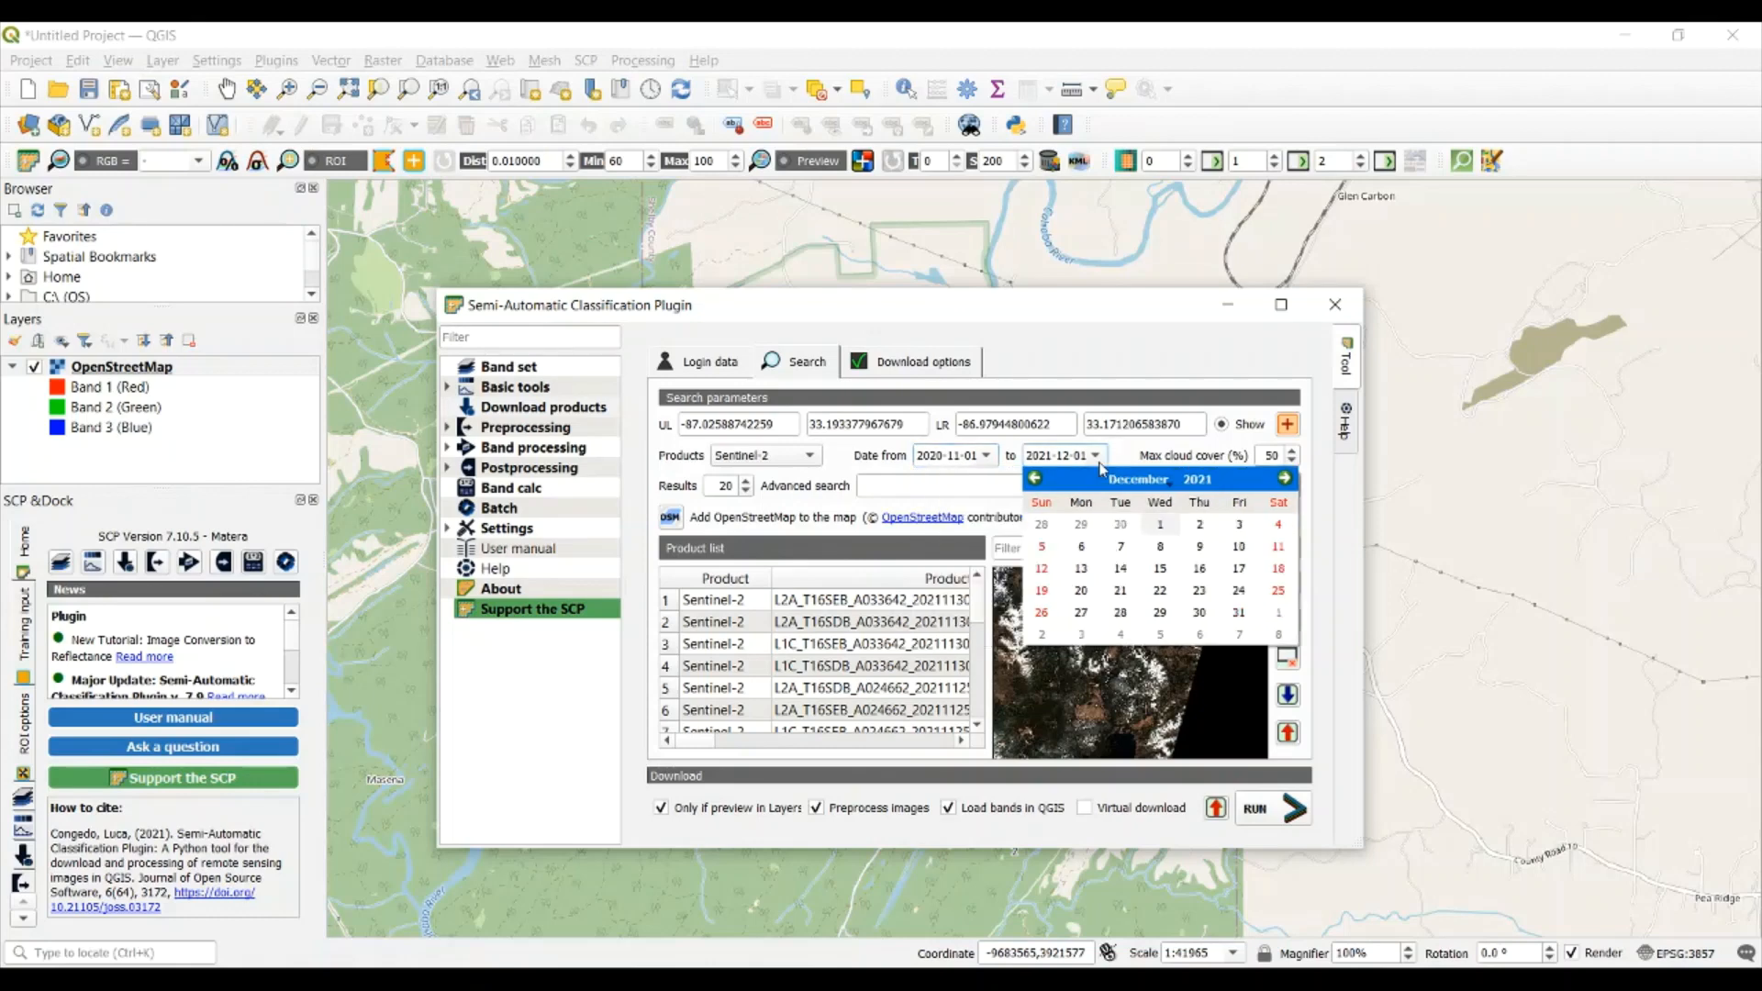
left_click(997, 457)
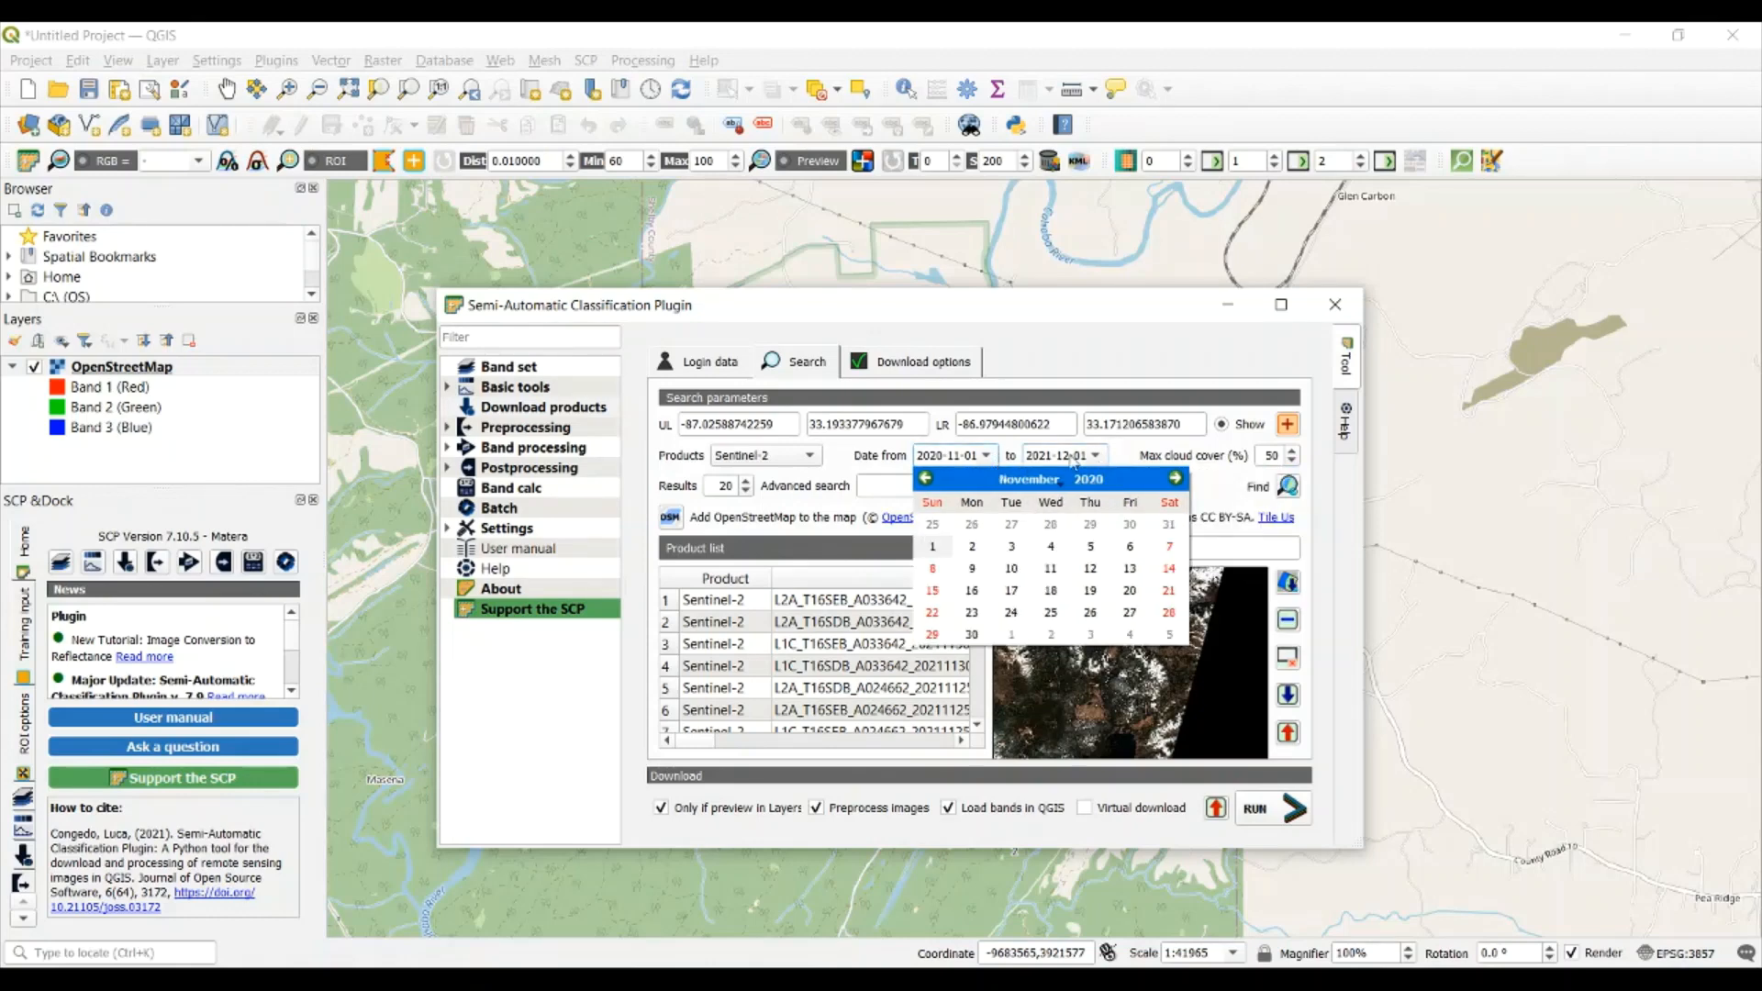
left_click(1136, 459)
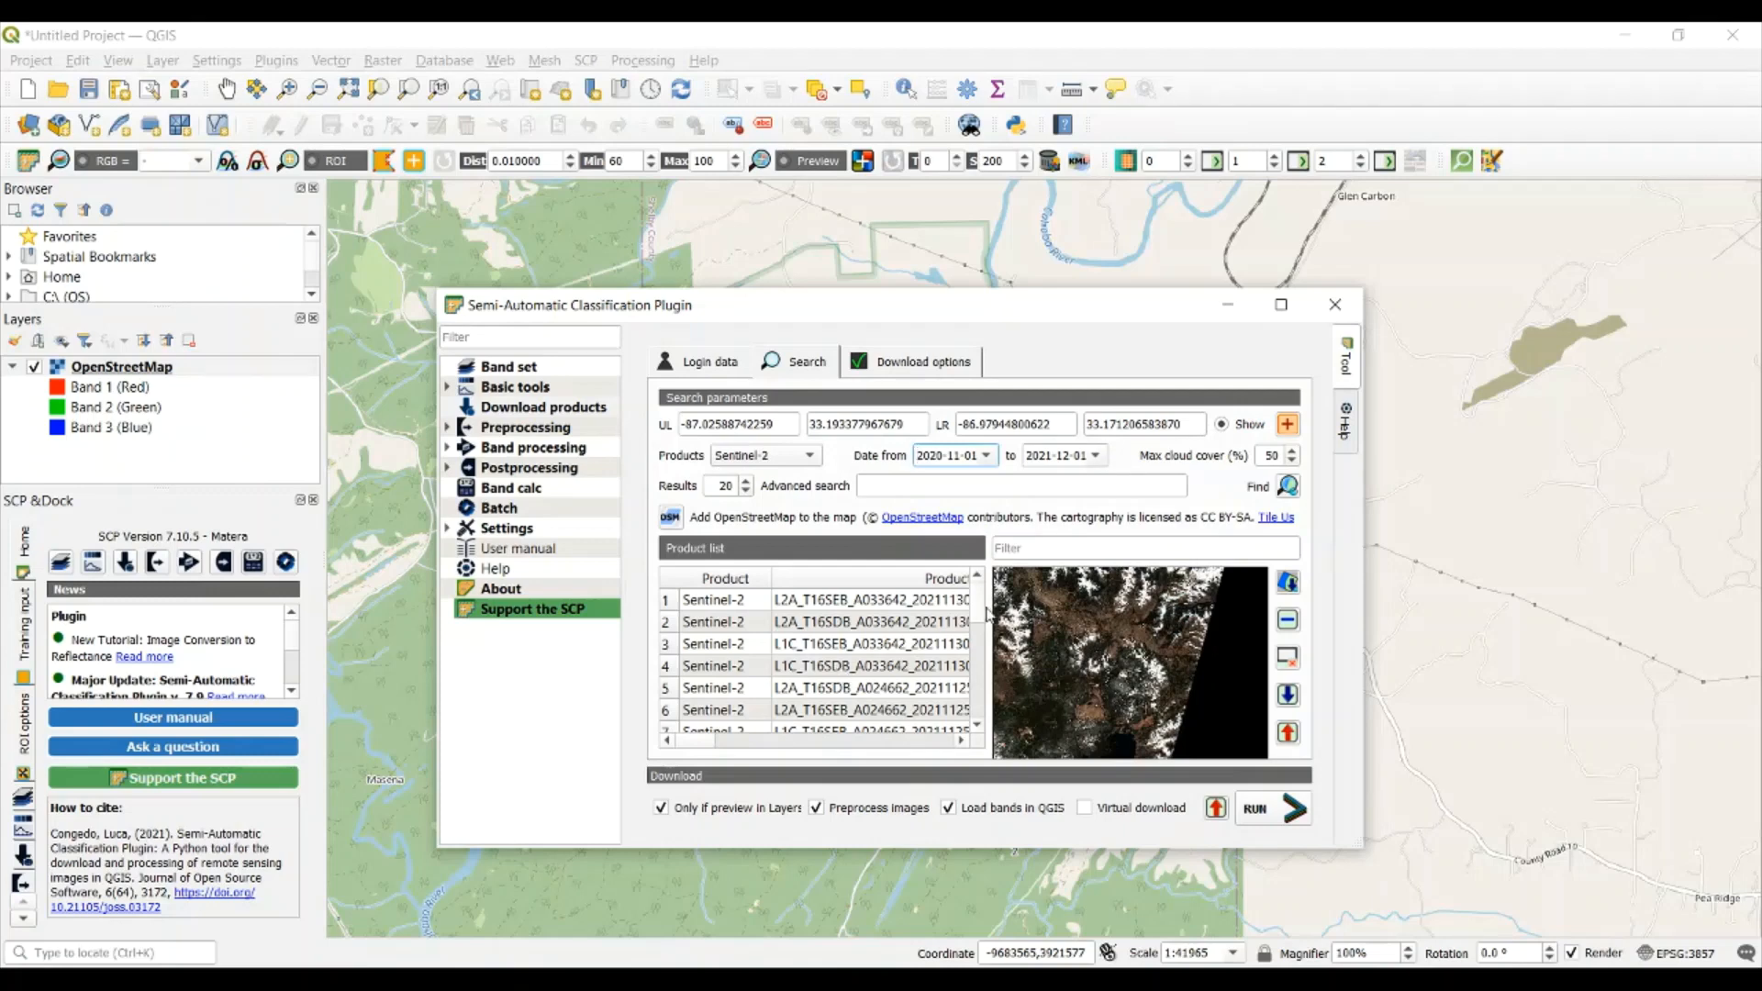
Preview product L1C_T16SEB_A033542_20211123T164400 from the search results
scroll(984, 610, "down", 3)
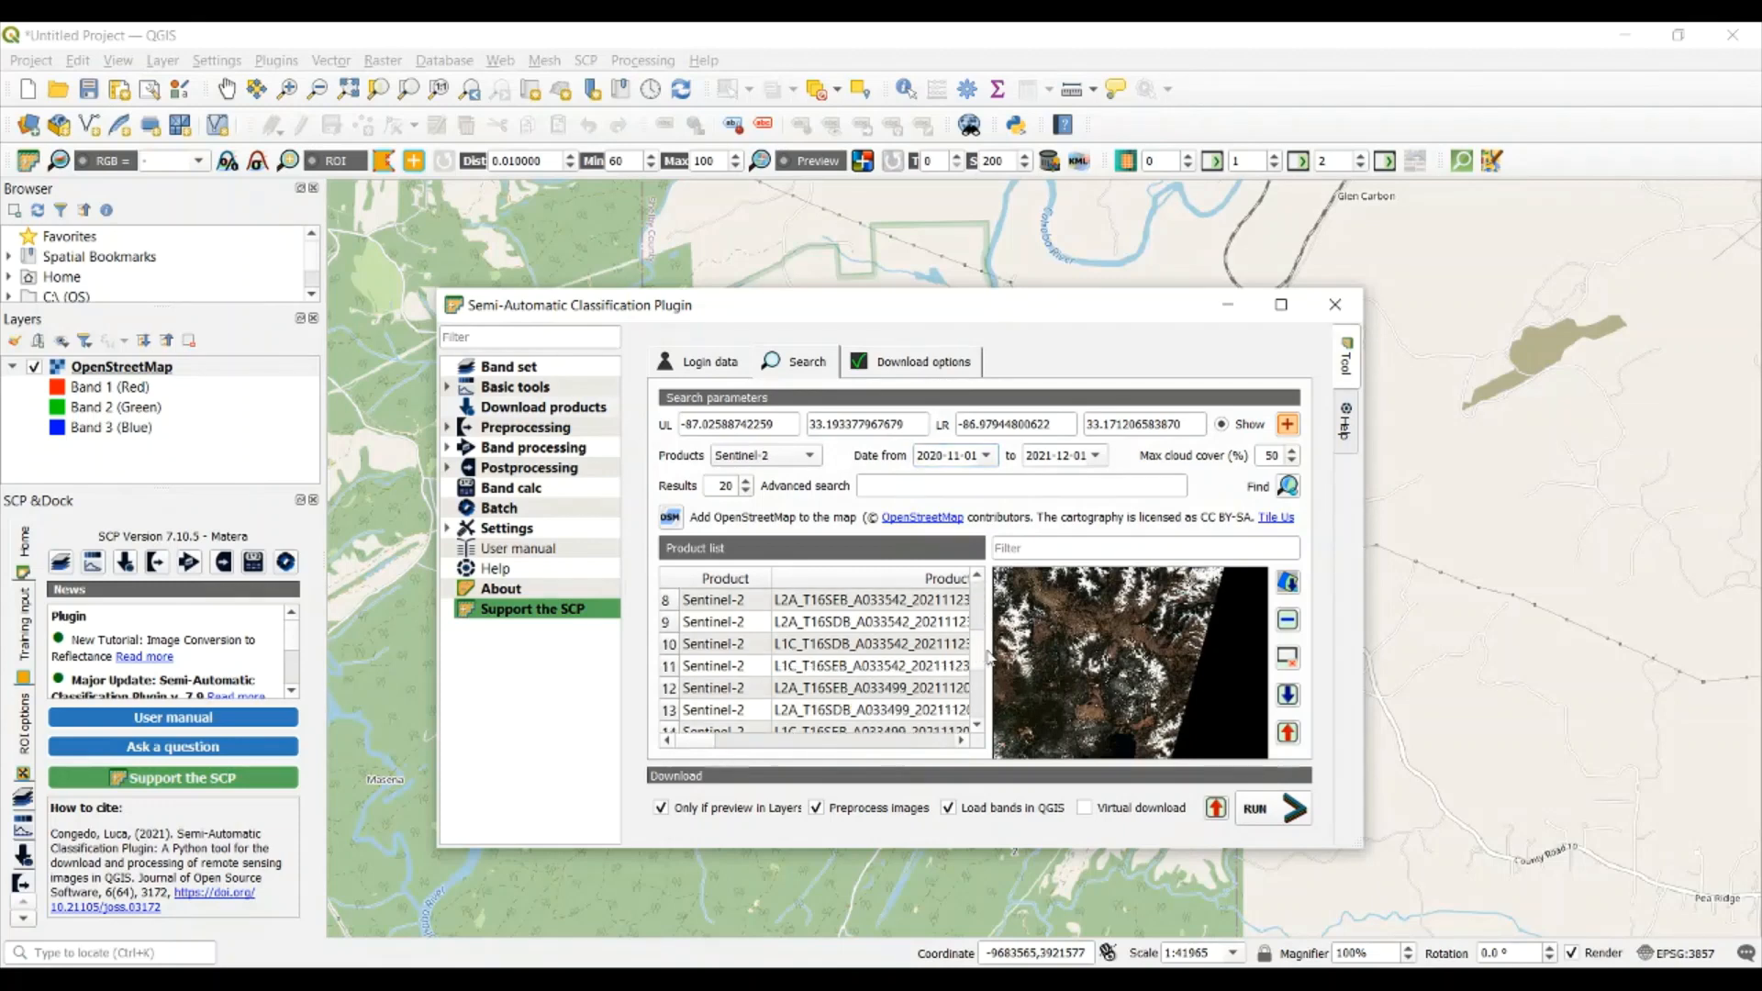
left_click(858, 654)
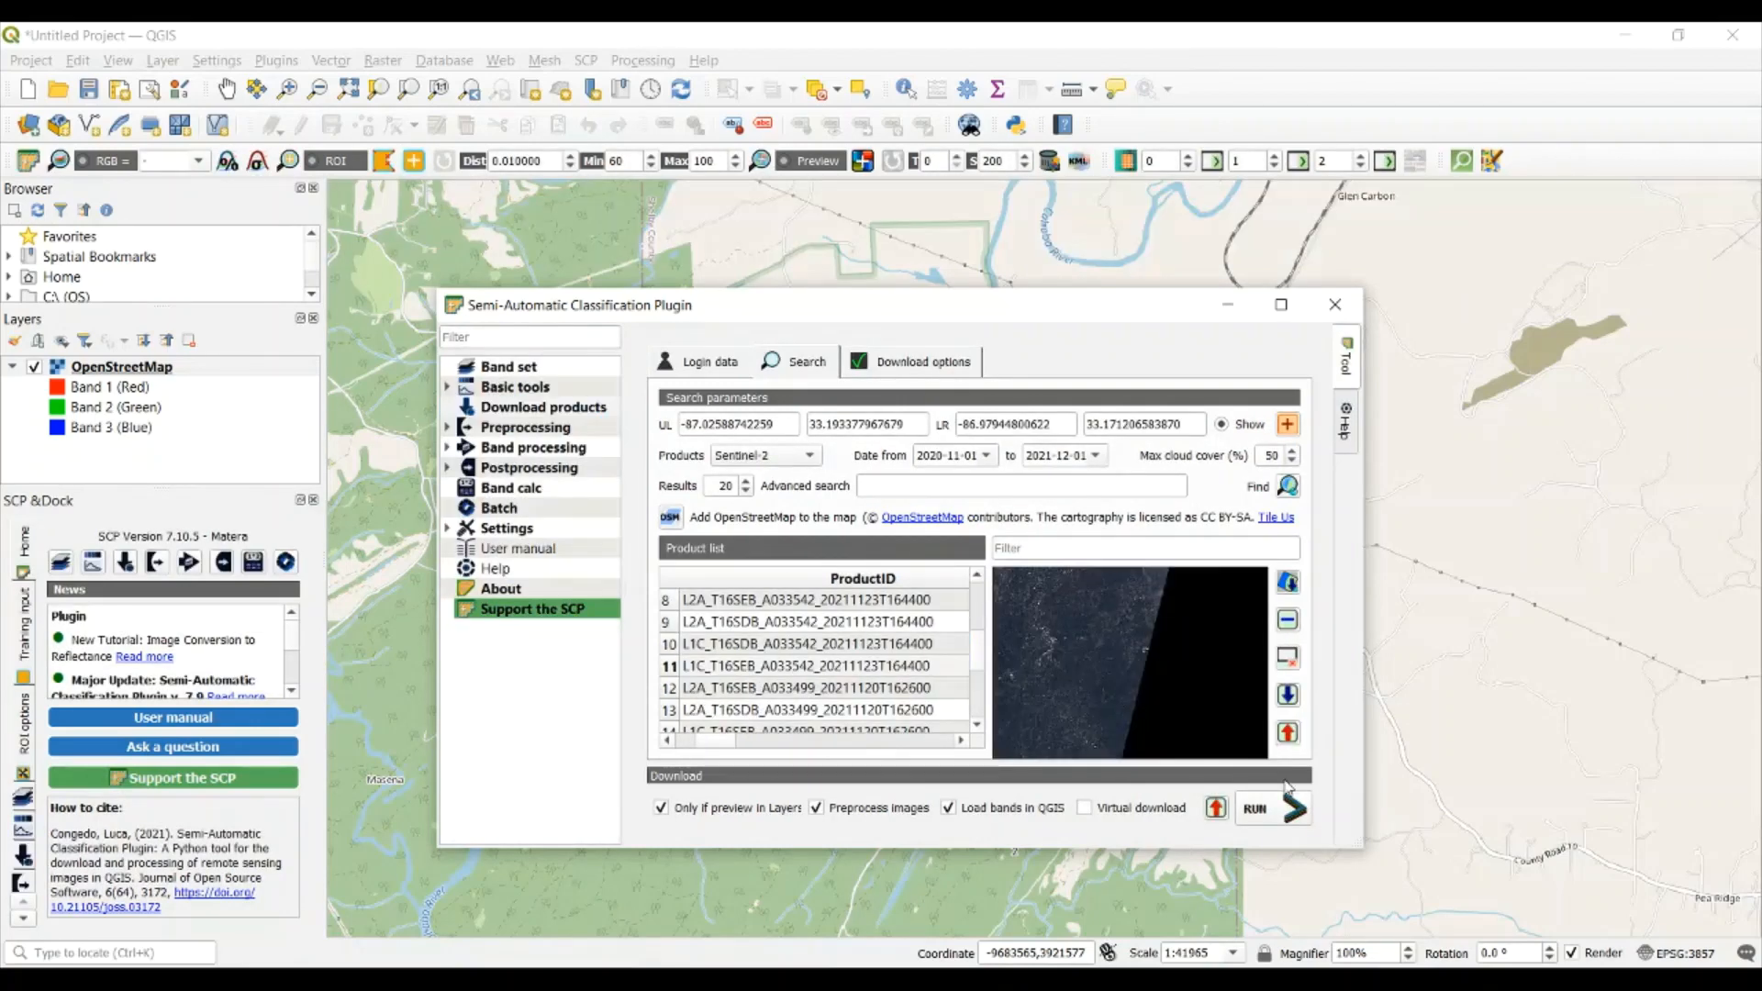
left_click(829, 673)
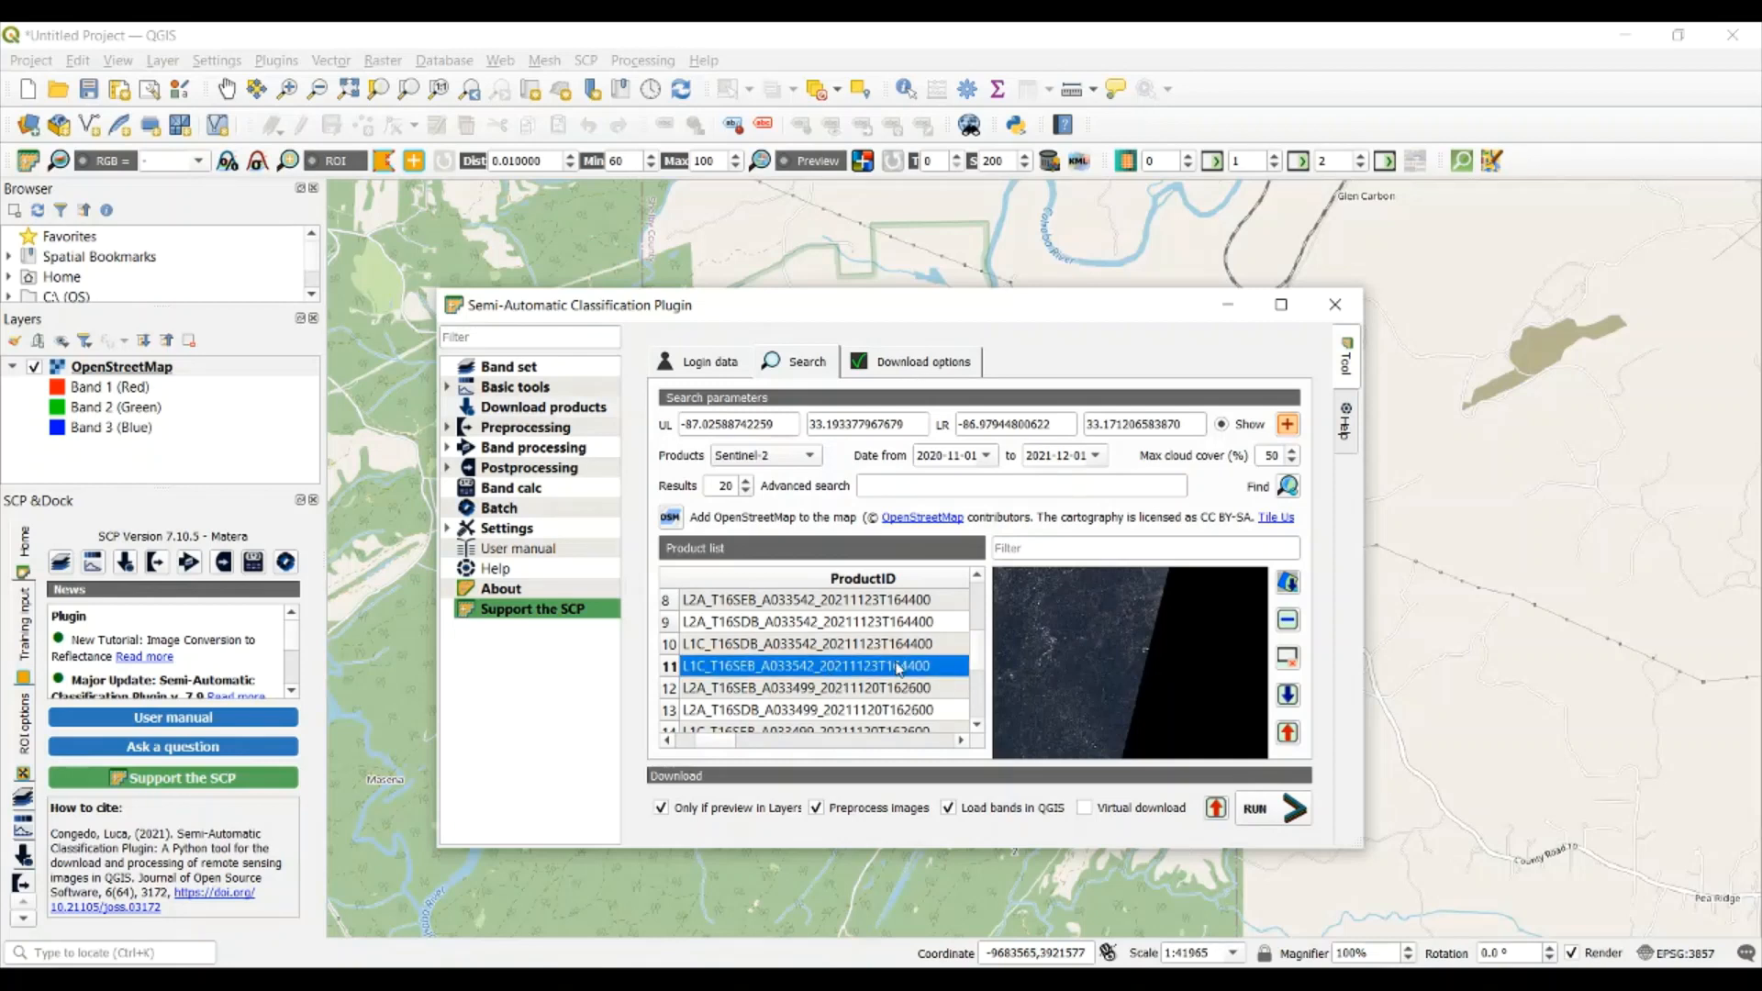
Enlarge the product list and compare the cloud cover and previews of the T16SEB and T16SDB products acquired on 2021-11-30
left_click(1281, 305)
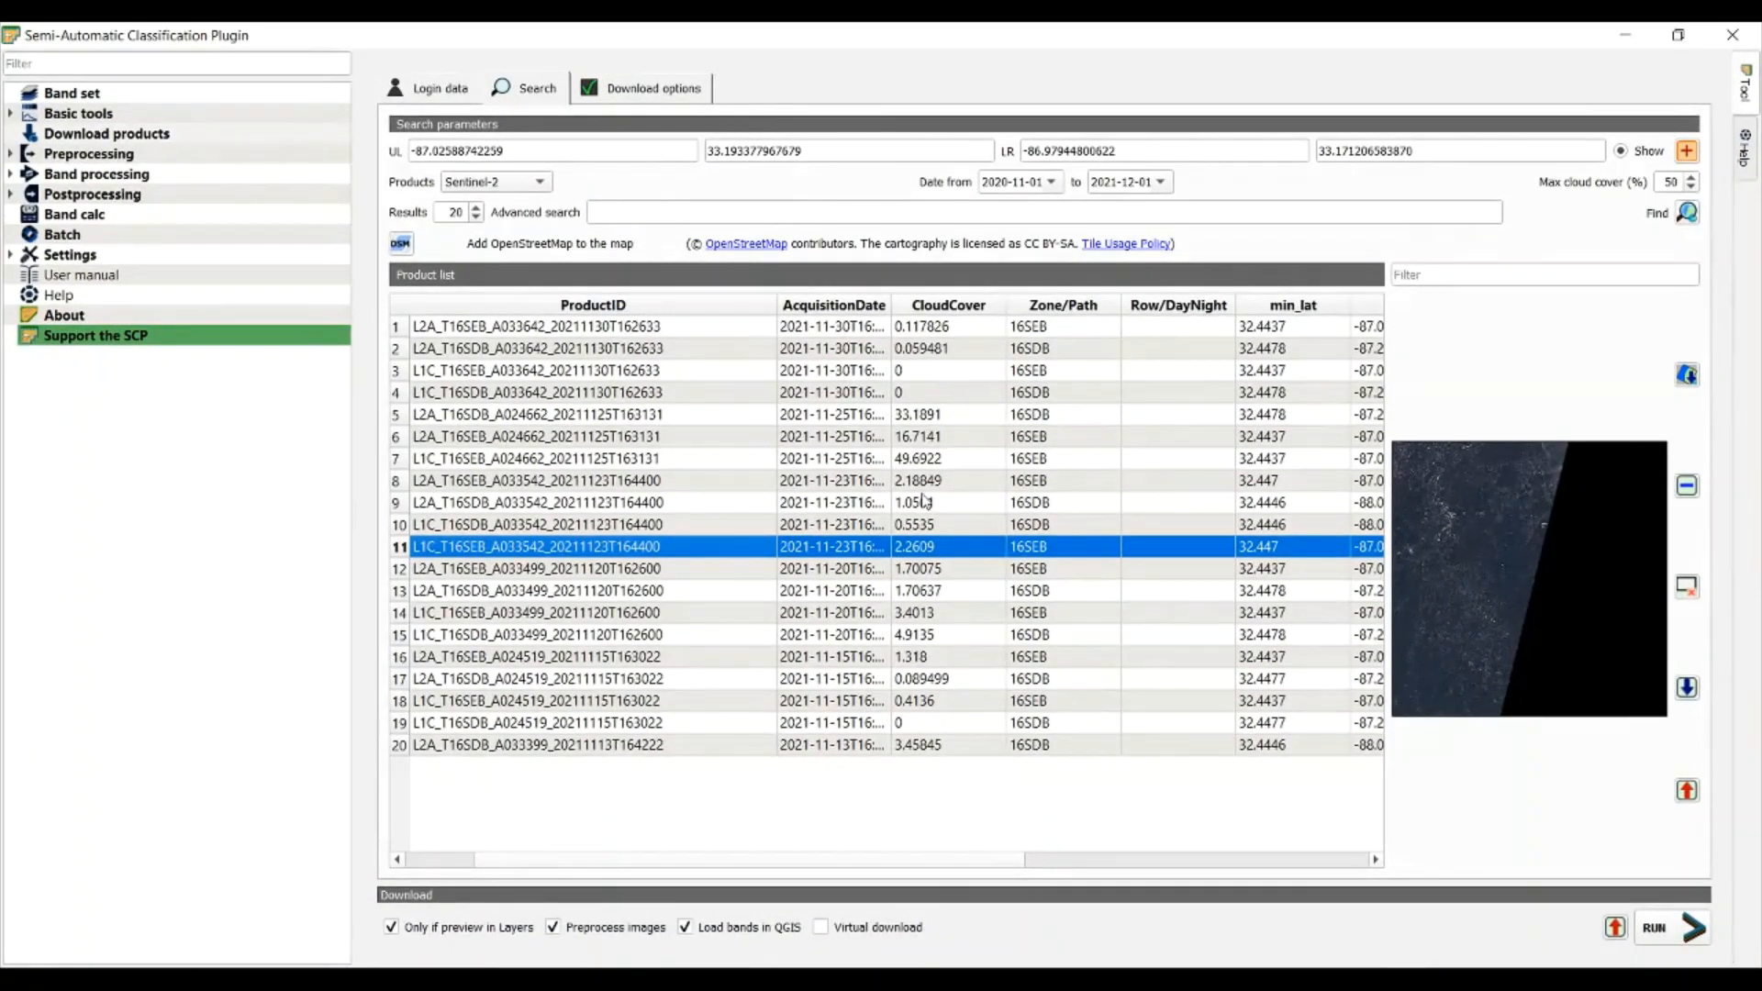
left_click(908, 337)
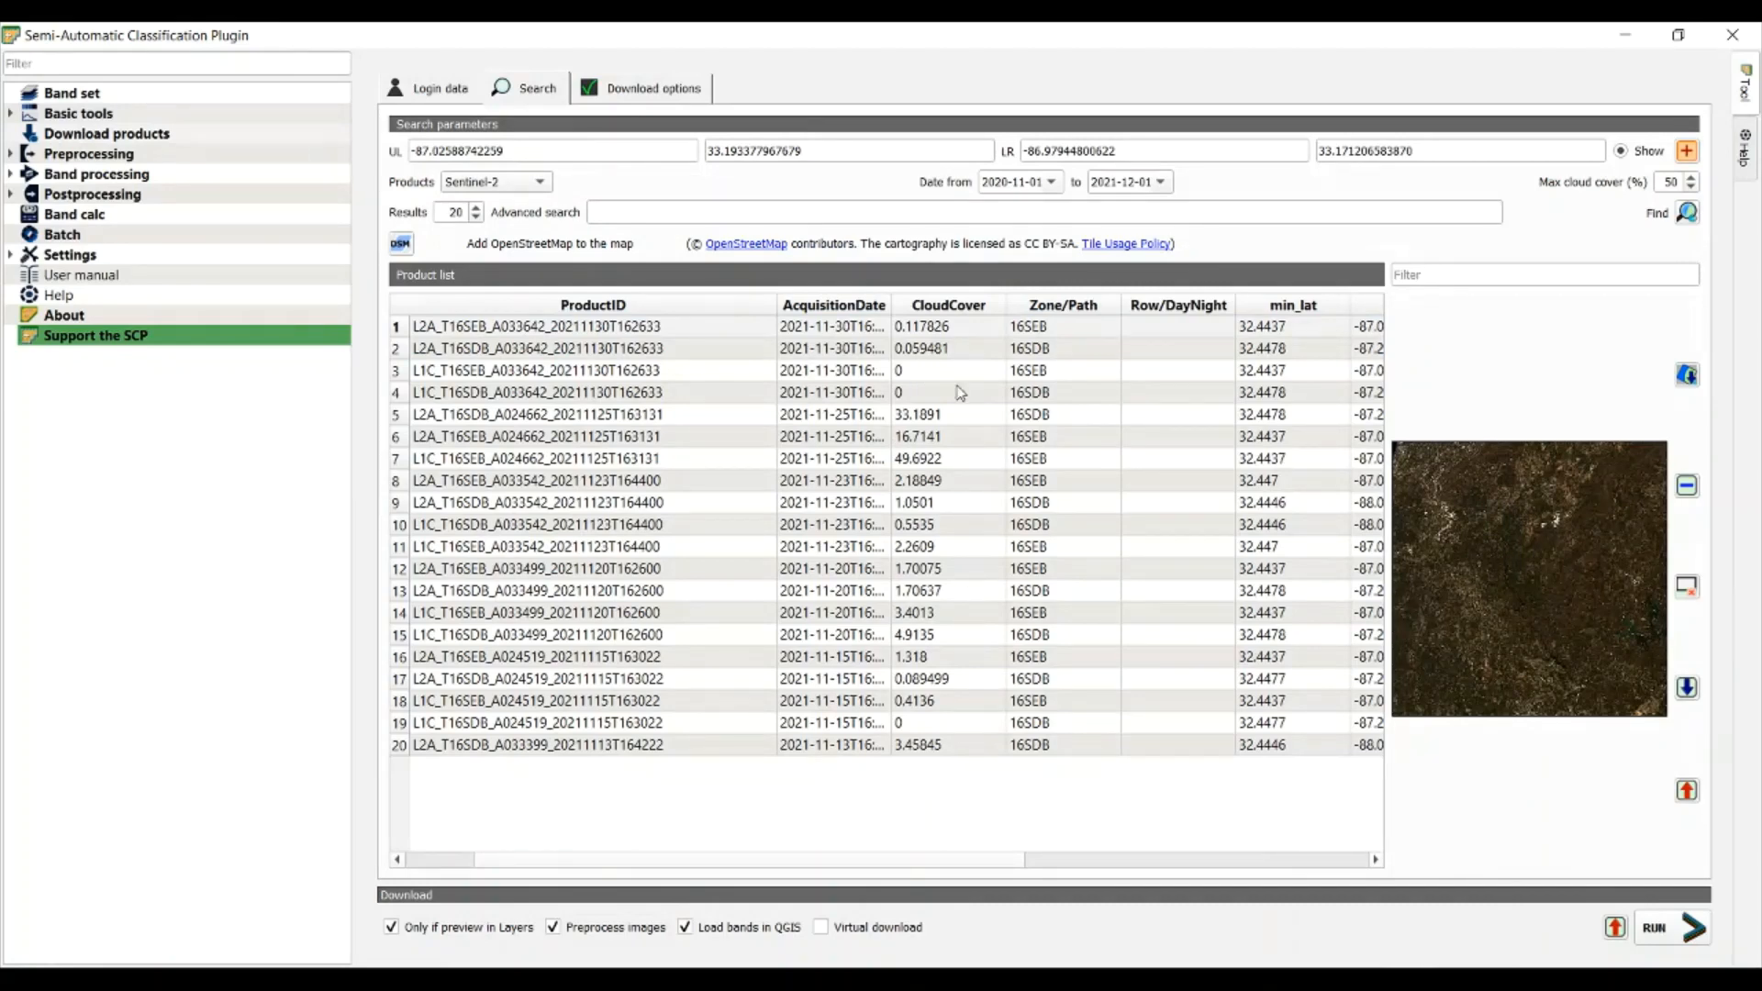
left_click(911, 372)
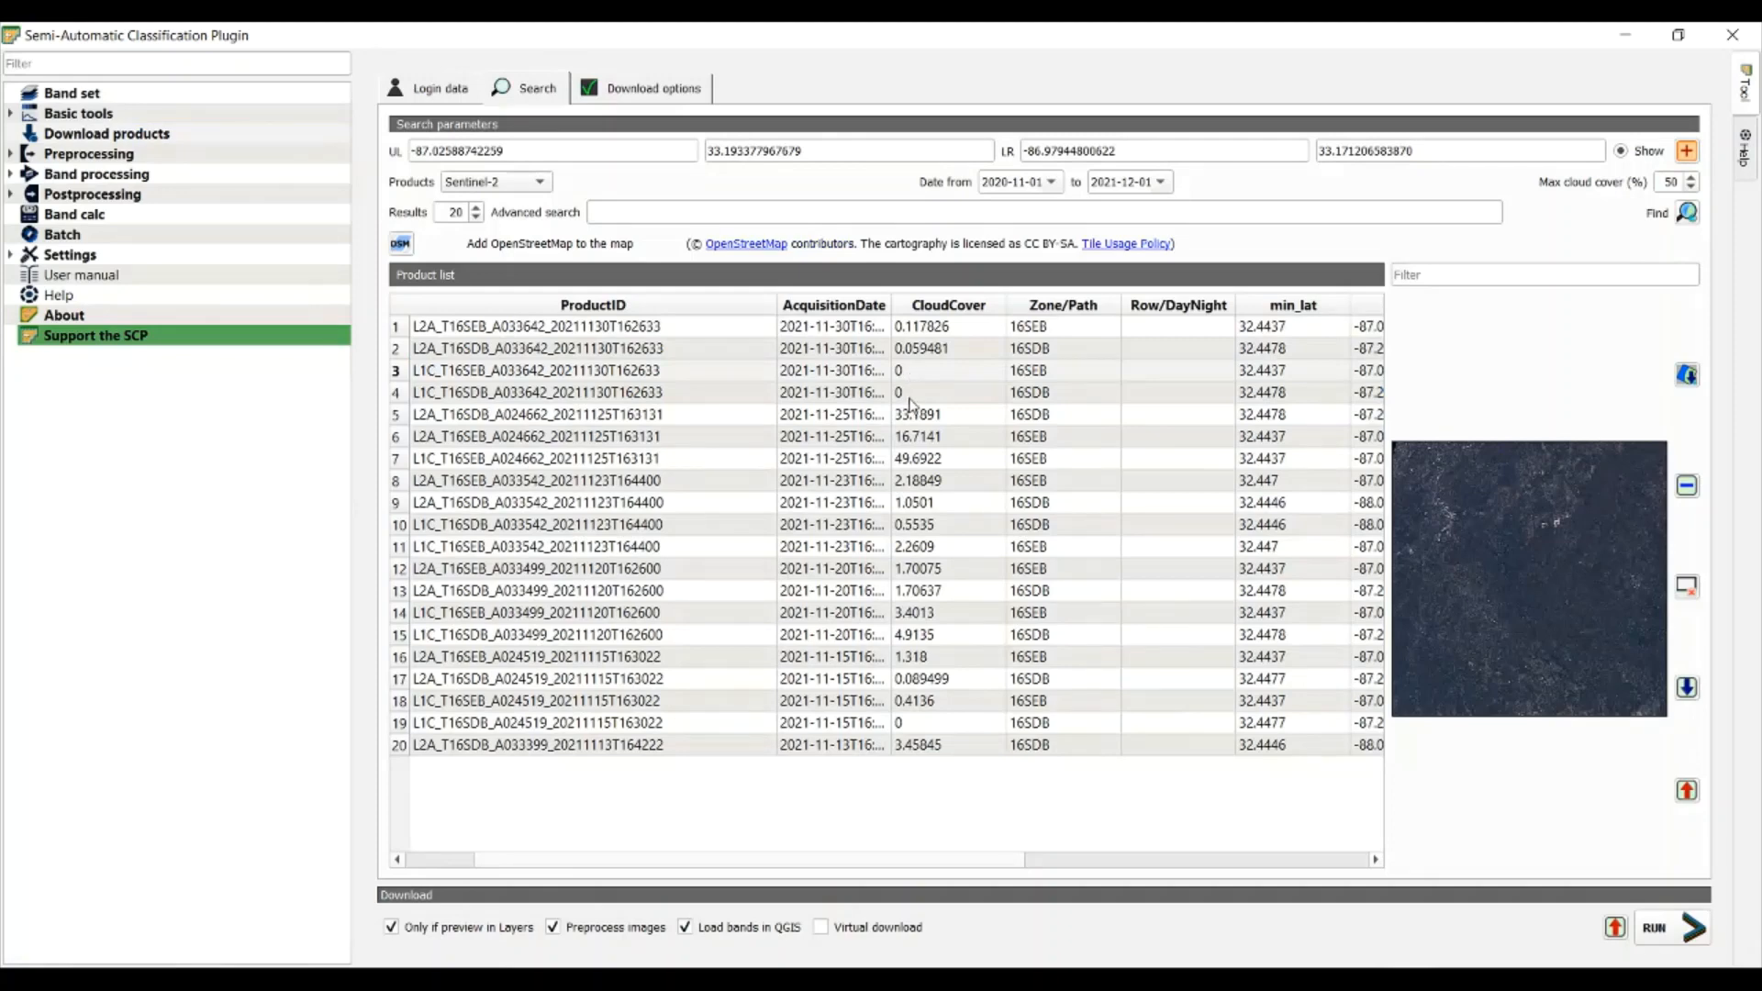
left_click(911, 395)
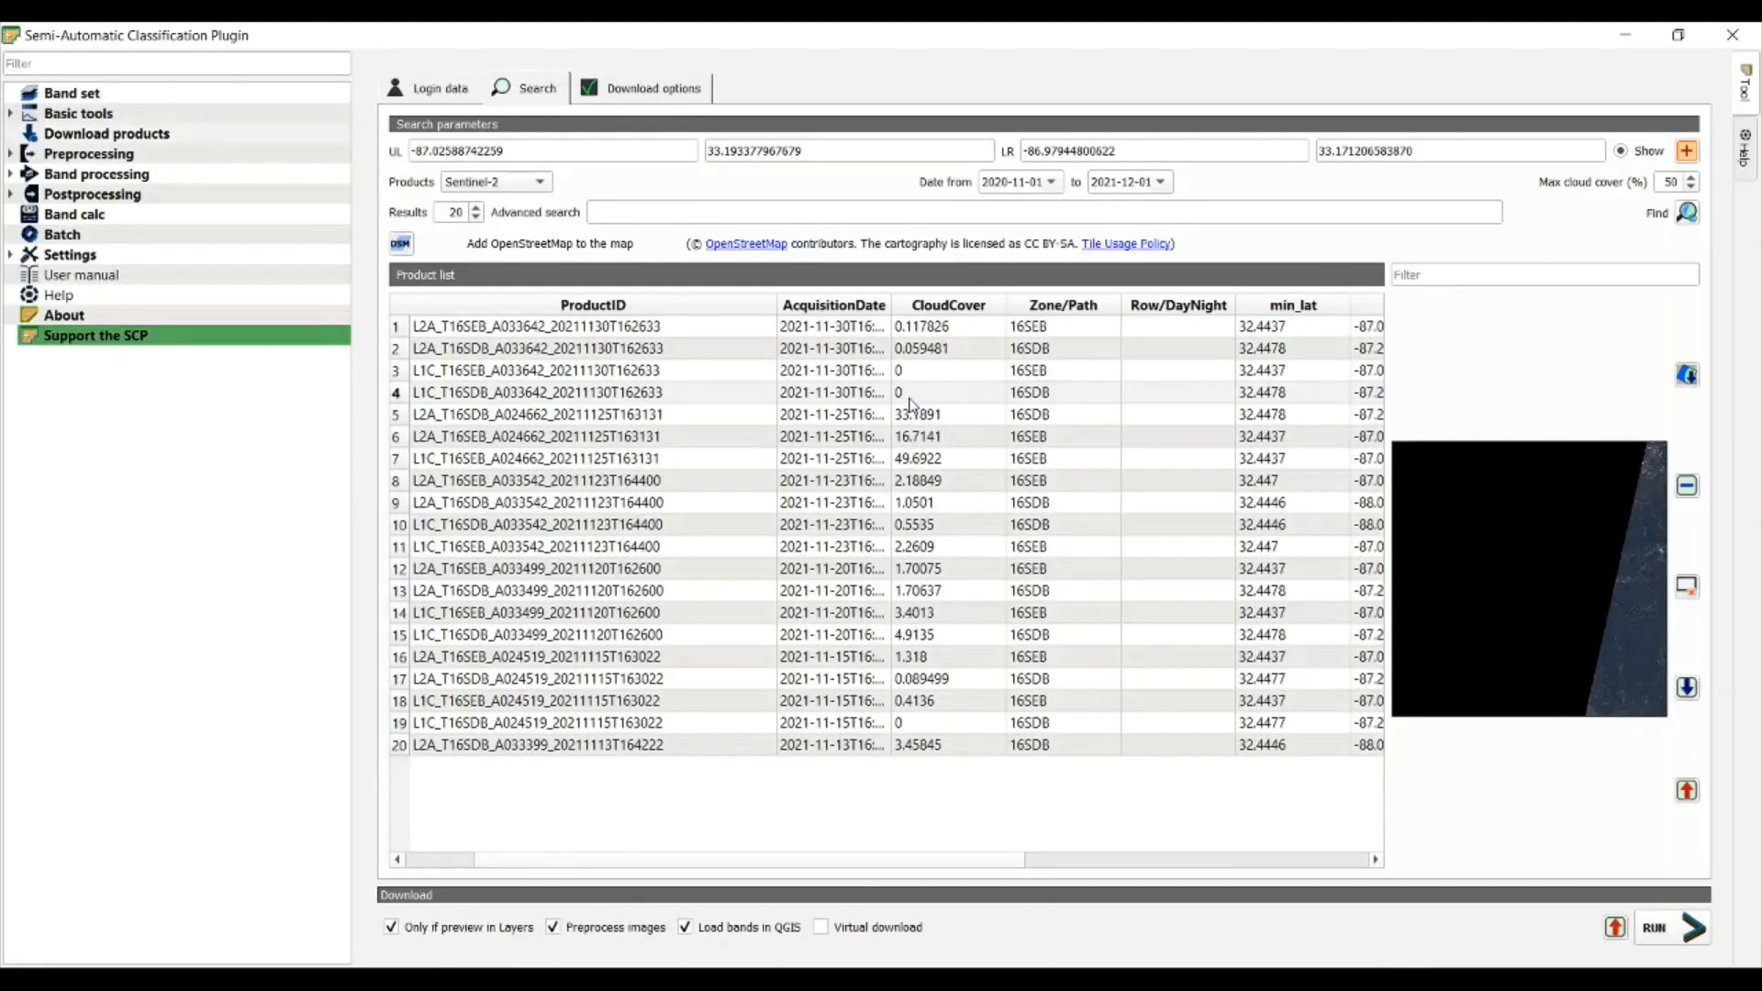
Select product L2A_T16SEB_A033642_20211130T162633 and display its preview in the map
left_click(905, 330)
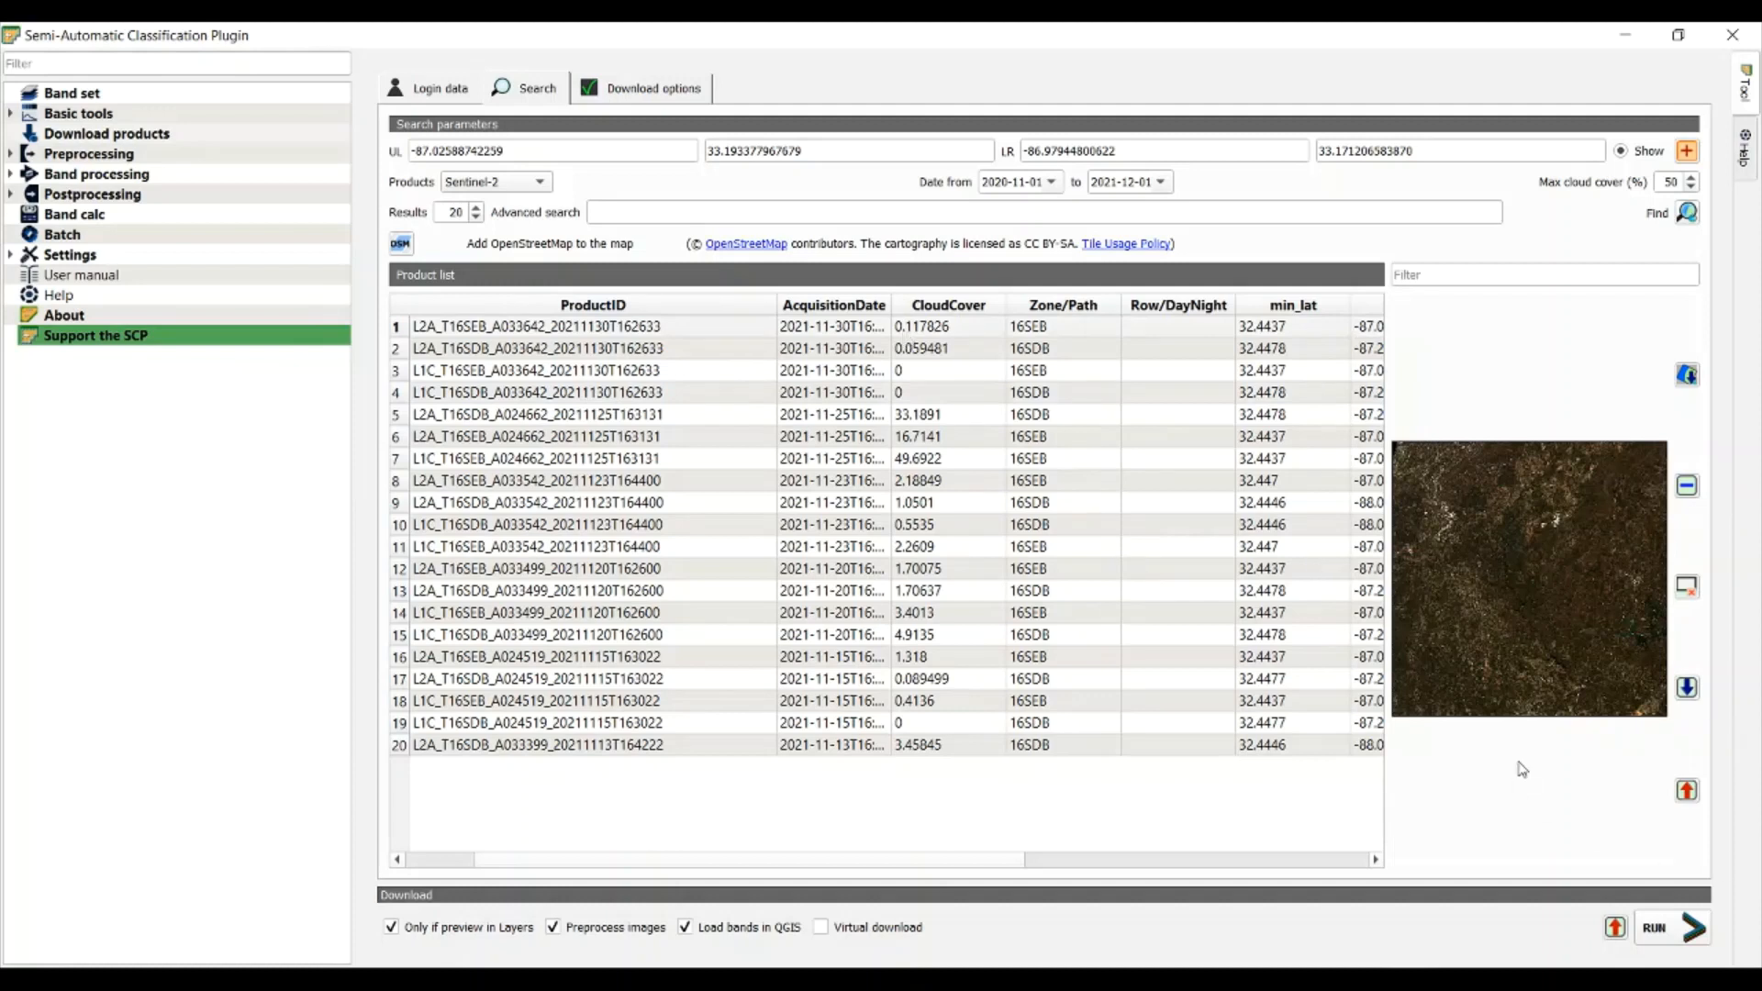
left_click(1678, 37)
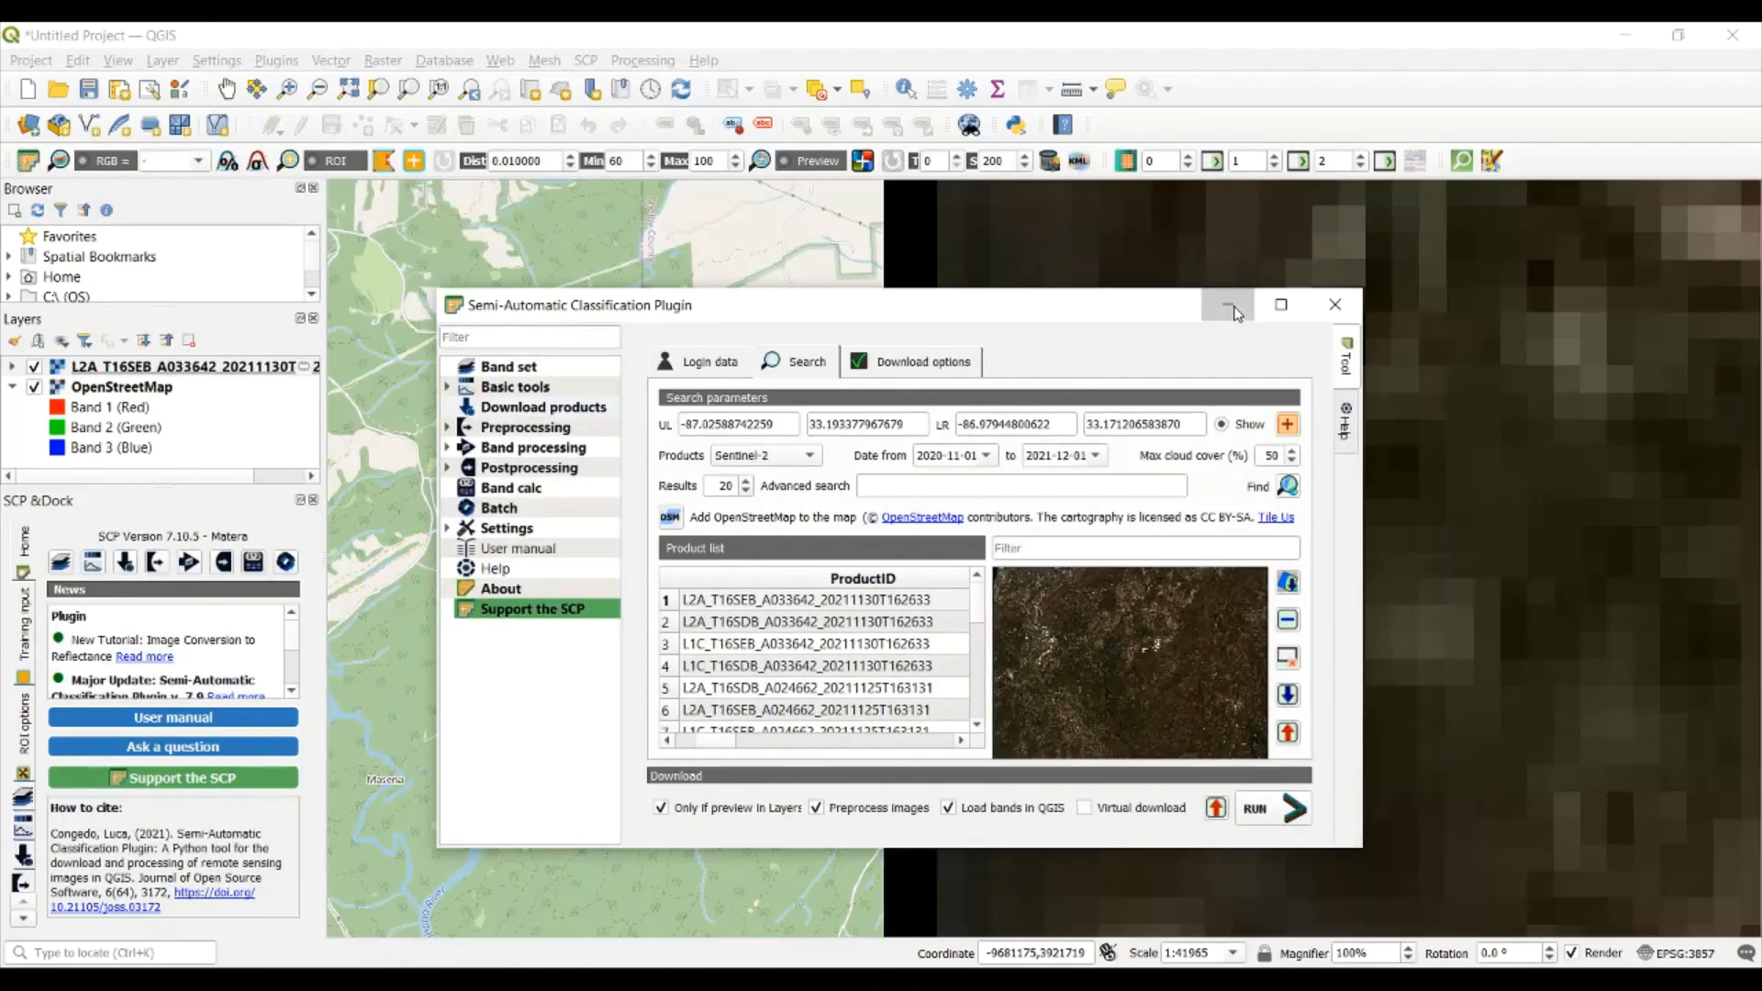
left_click(1235, 314)
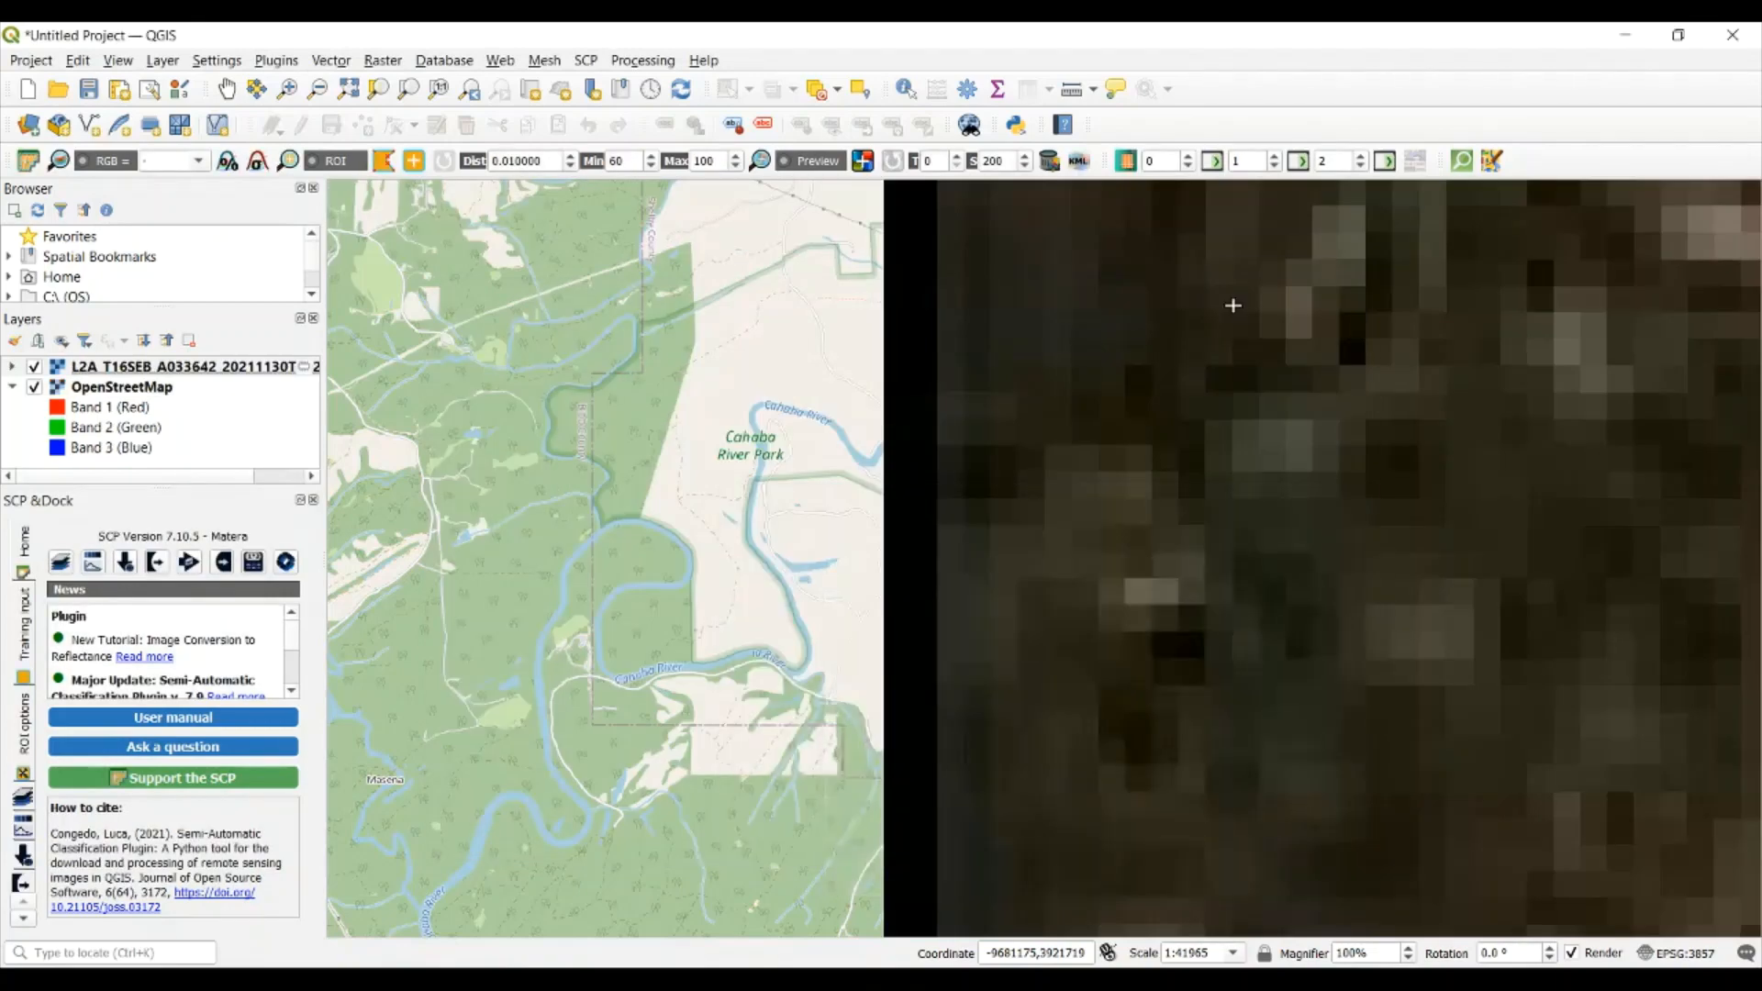
Examine the coverage and quality of the satellite preview image over the OpenStreetMap layer
scroll(1211, 572, "down", 5)
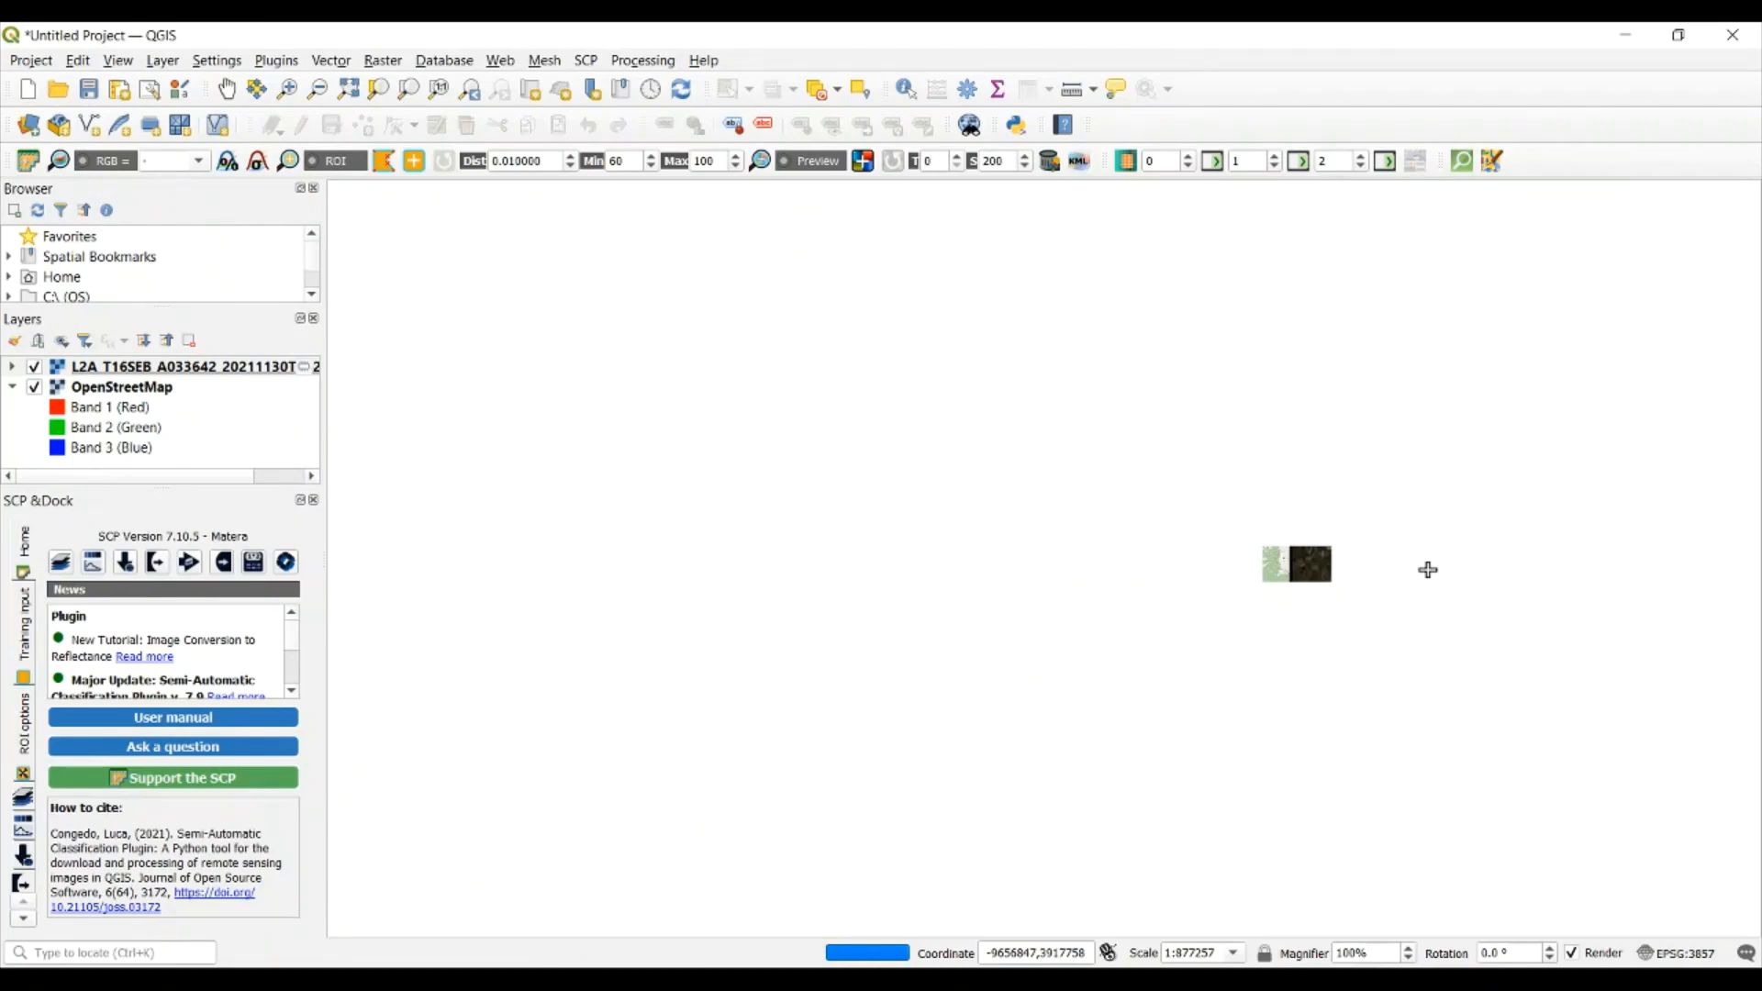
left_click(226, 89)
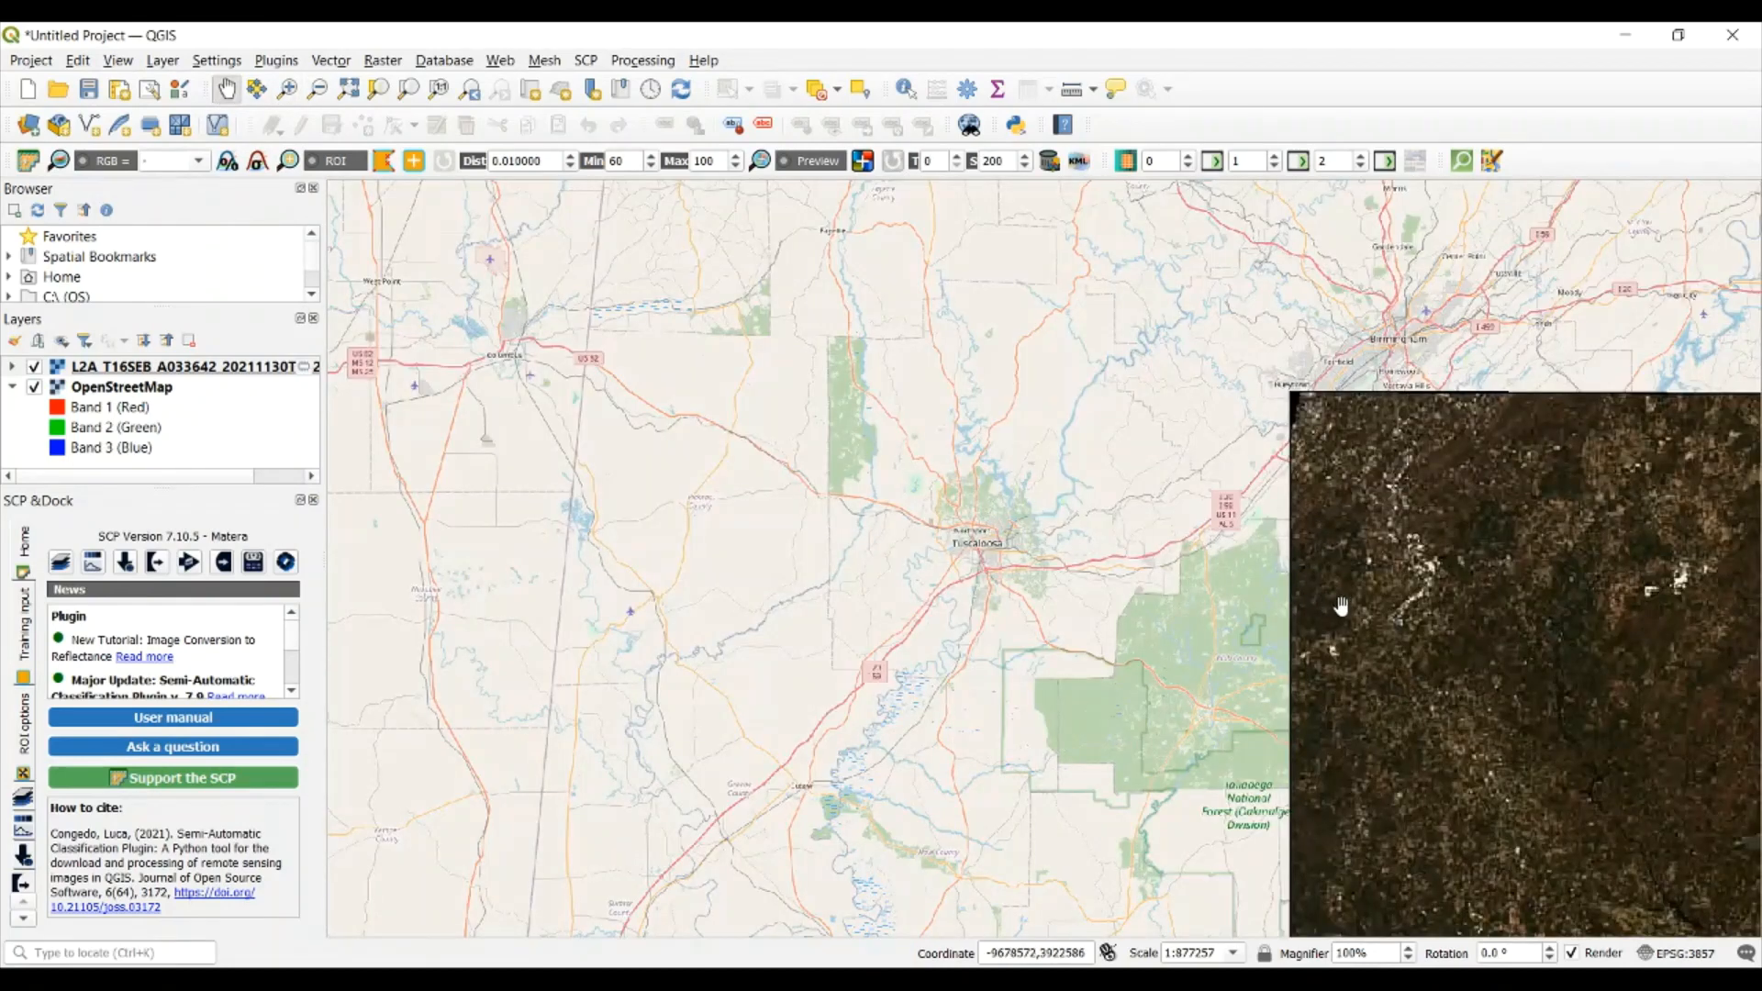
left_click_drag(1342, 606, 1023, 564)
left_click_drag(1426, 660, 1267, 493)
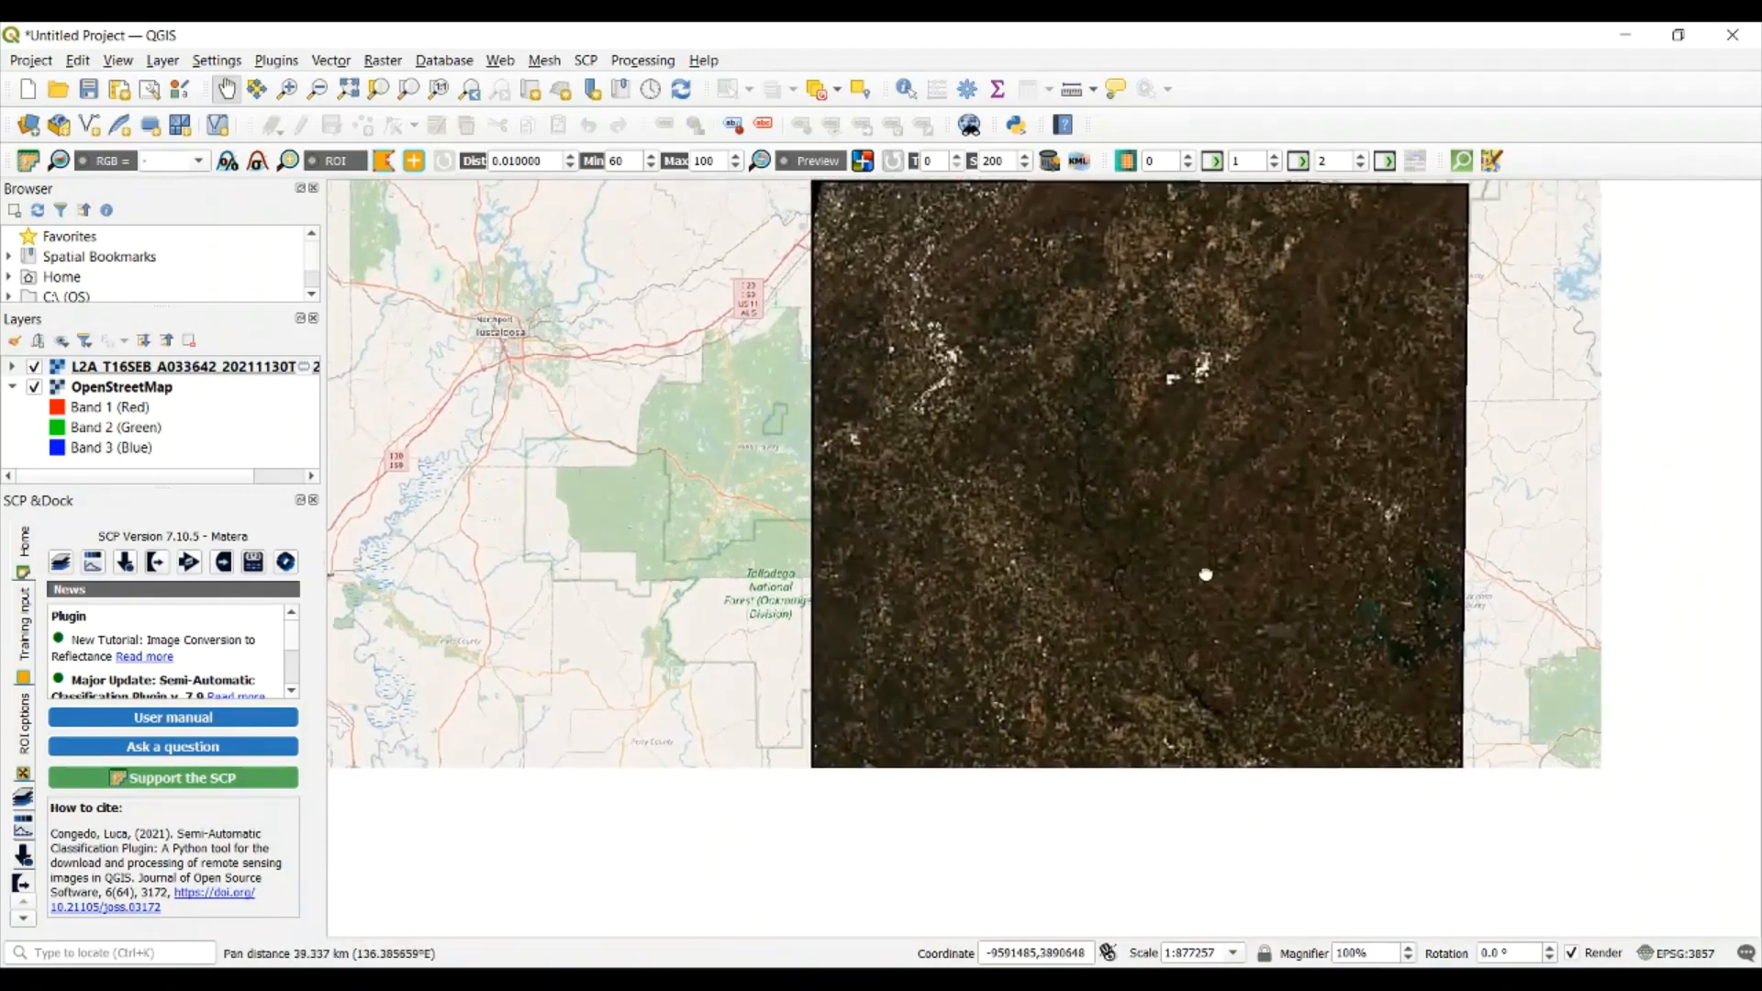
scroll(875, 468, "up", 1)
scroll(875, 468, "up", 1)
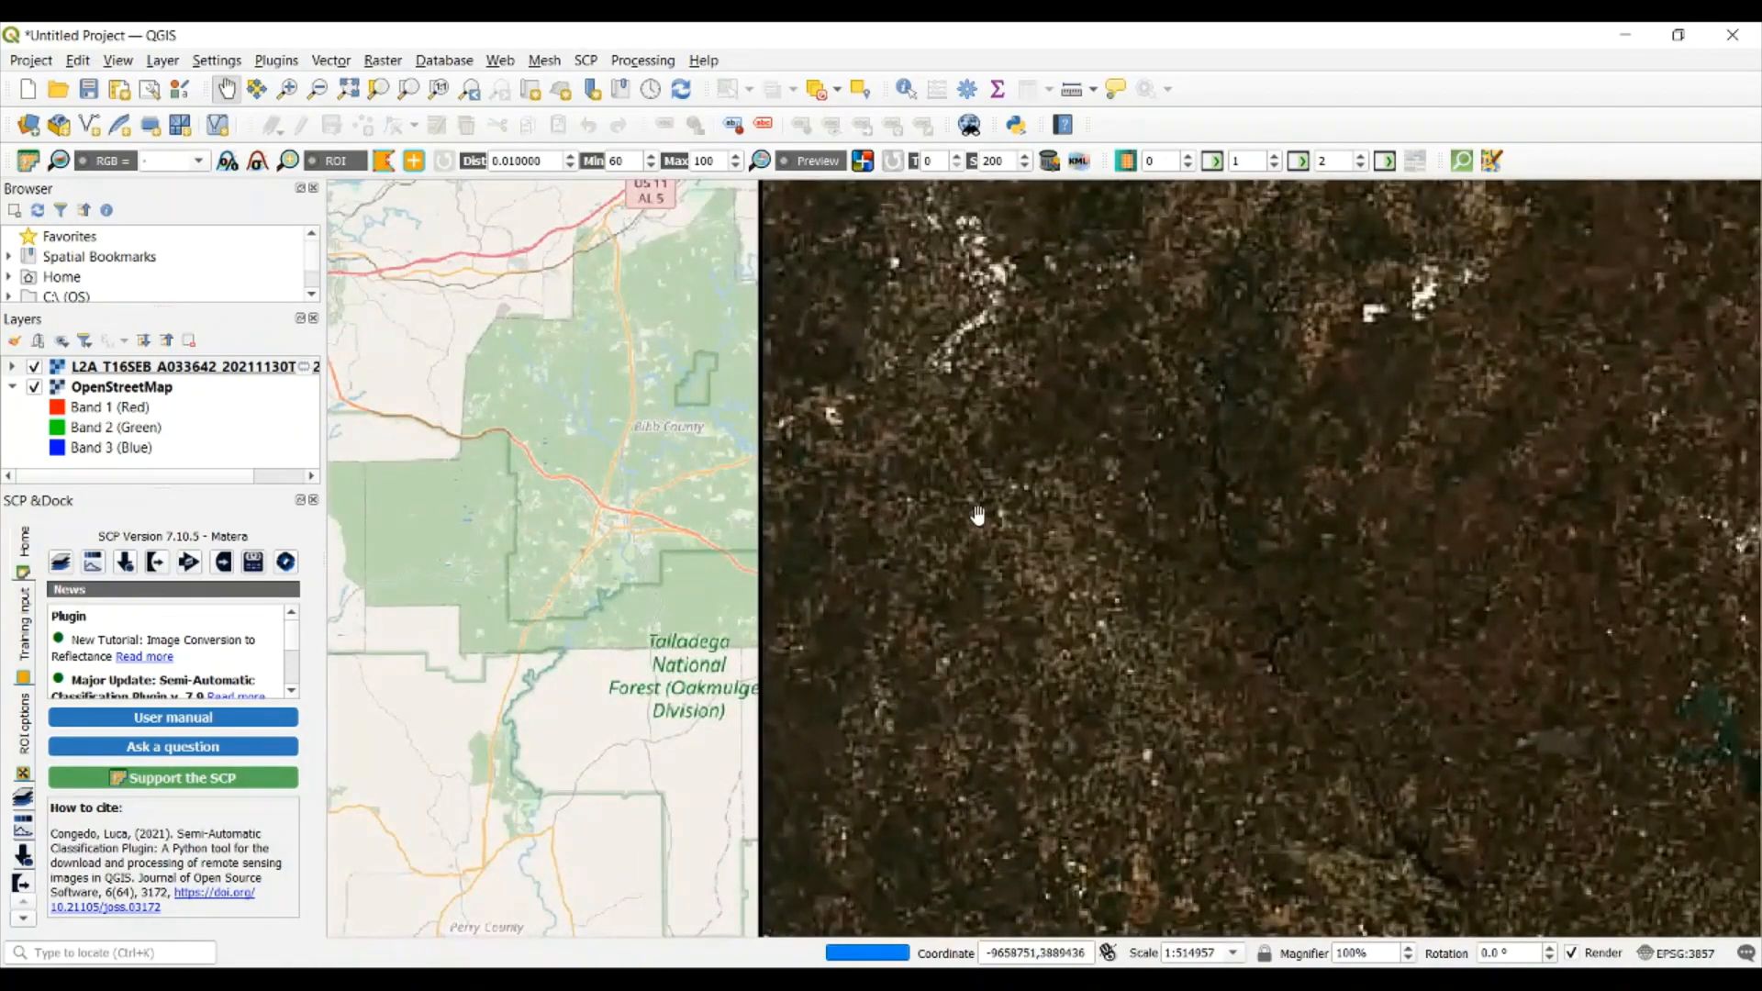
left_click_drag(979, 515, 850, 668)
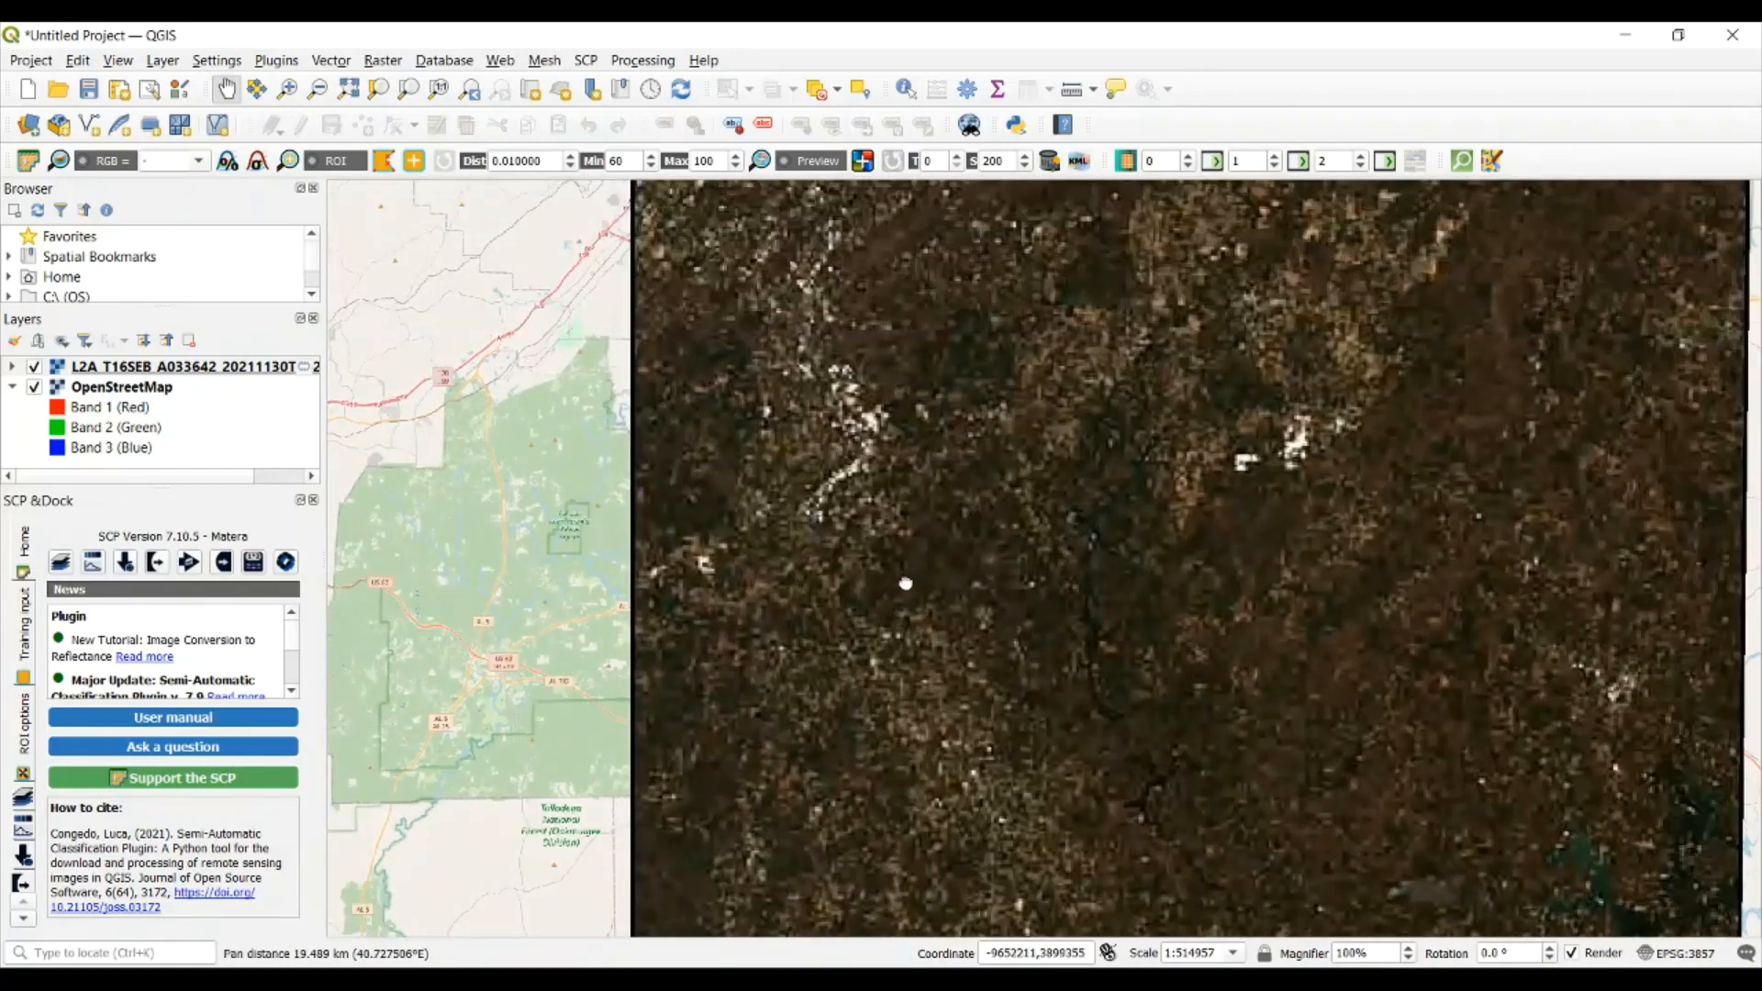
left_click_drag(905, 584, 839, 425)
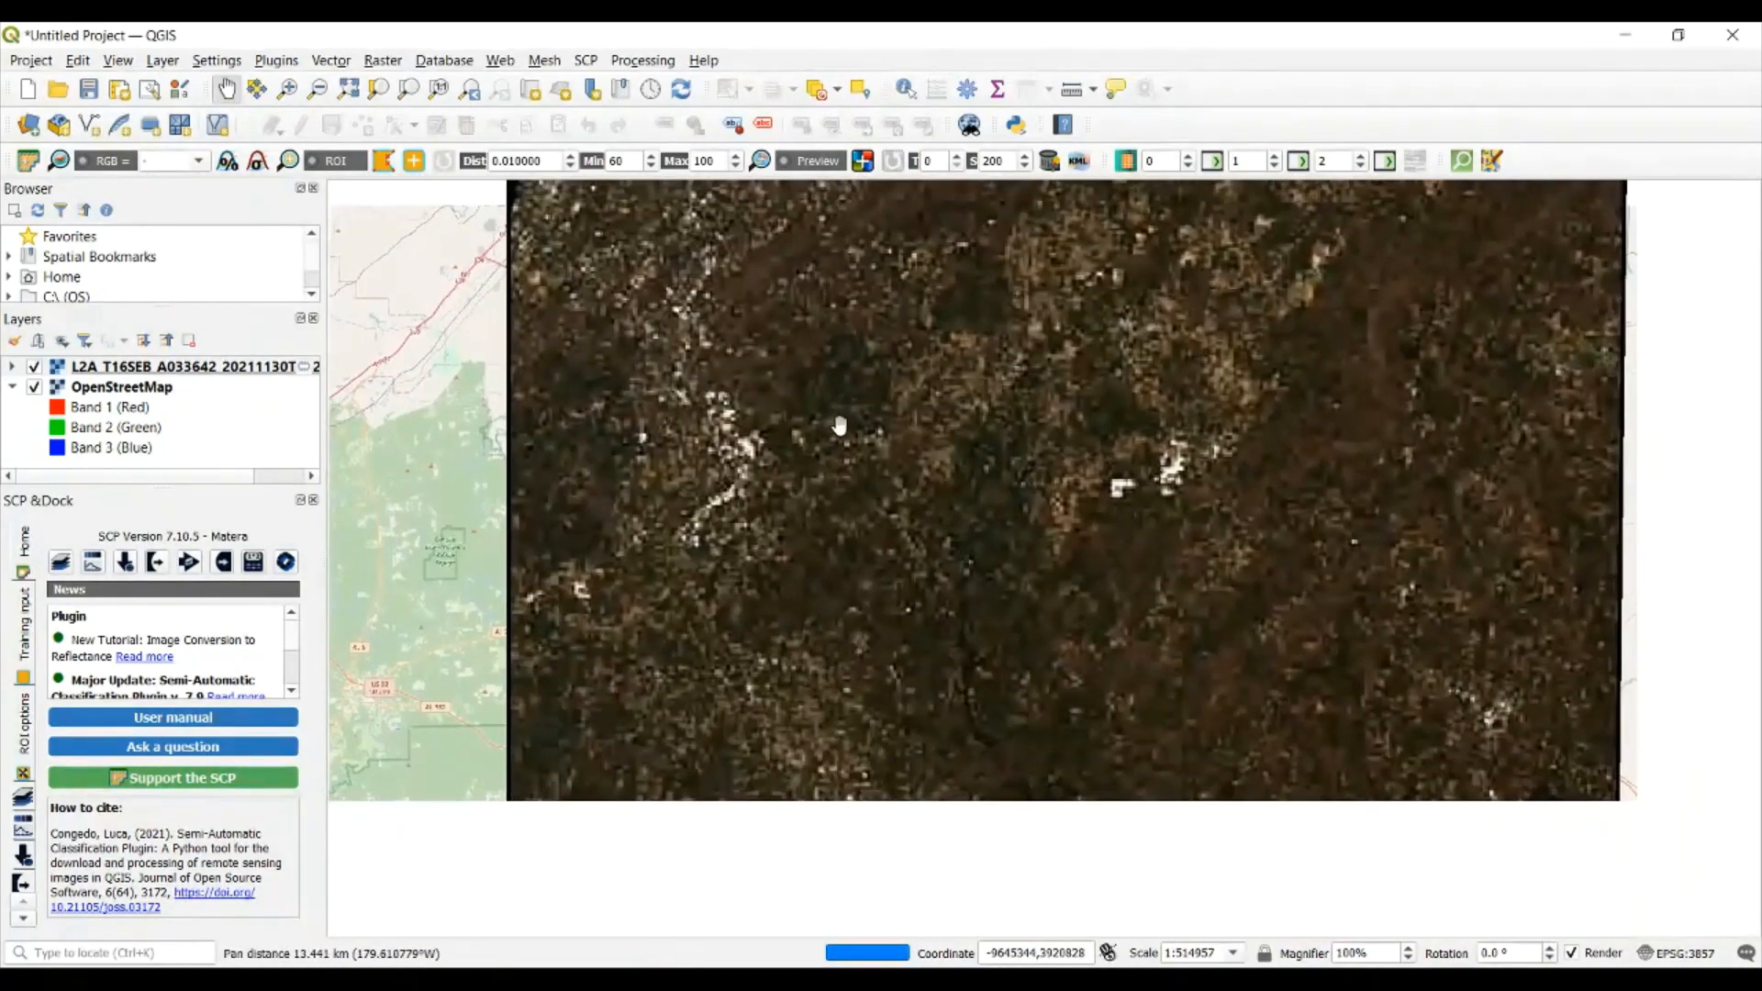
Return to the product search and select L2A_T16SEB_A033642_20211130T162633 in the product list
mouse_move(1336, 918)
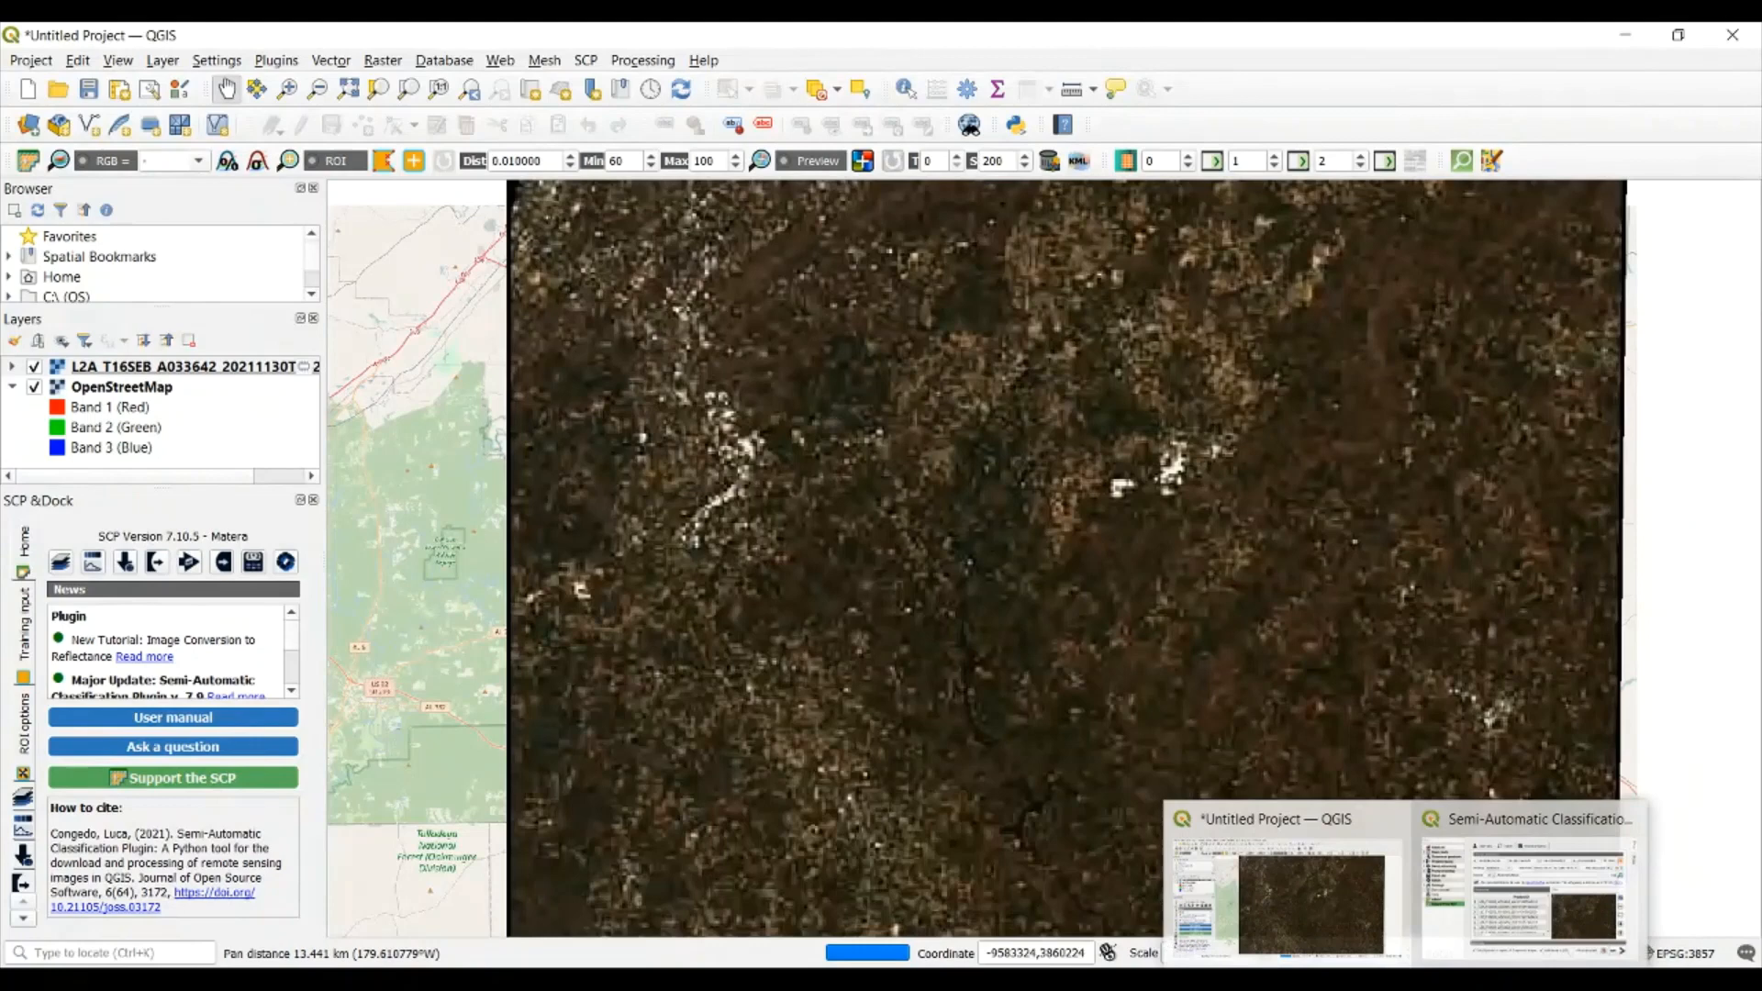
left_click(1441, 948)
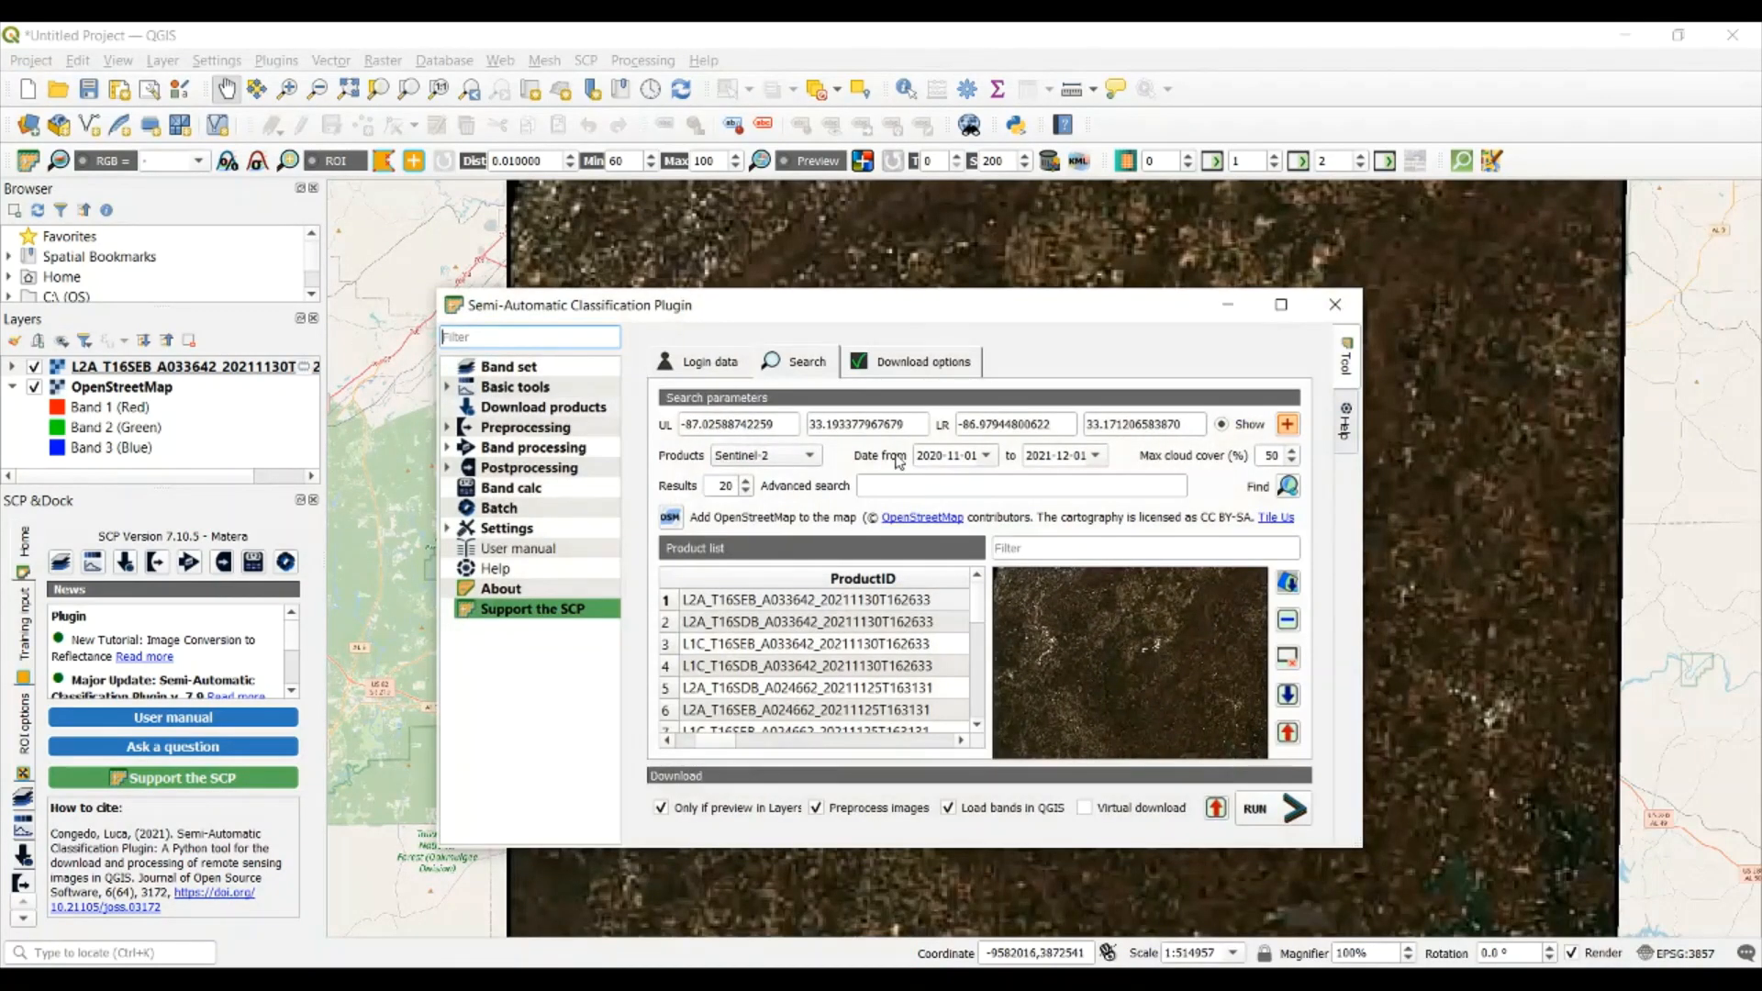
left_click(717, 604)
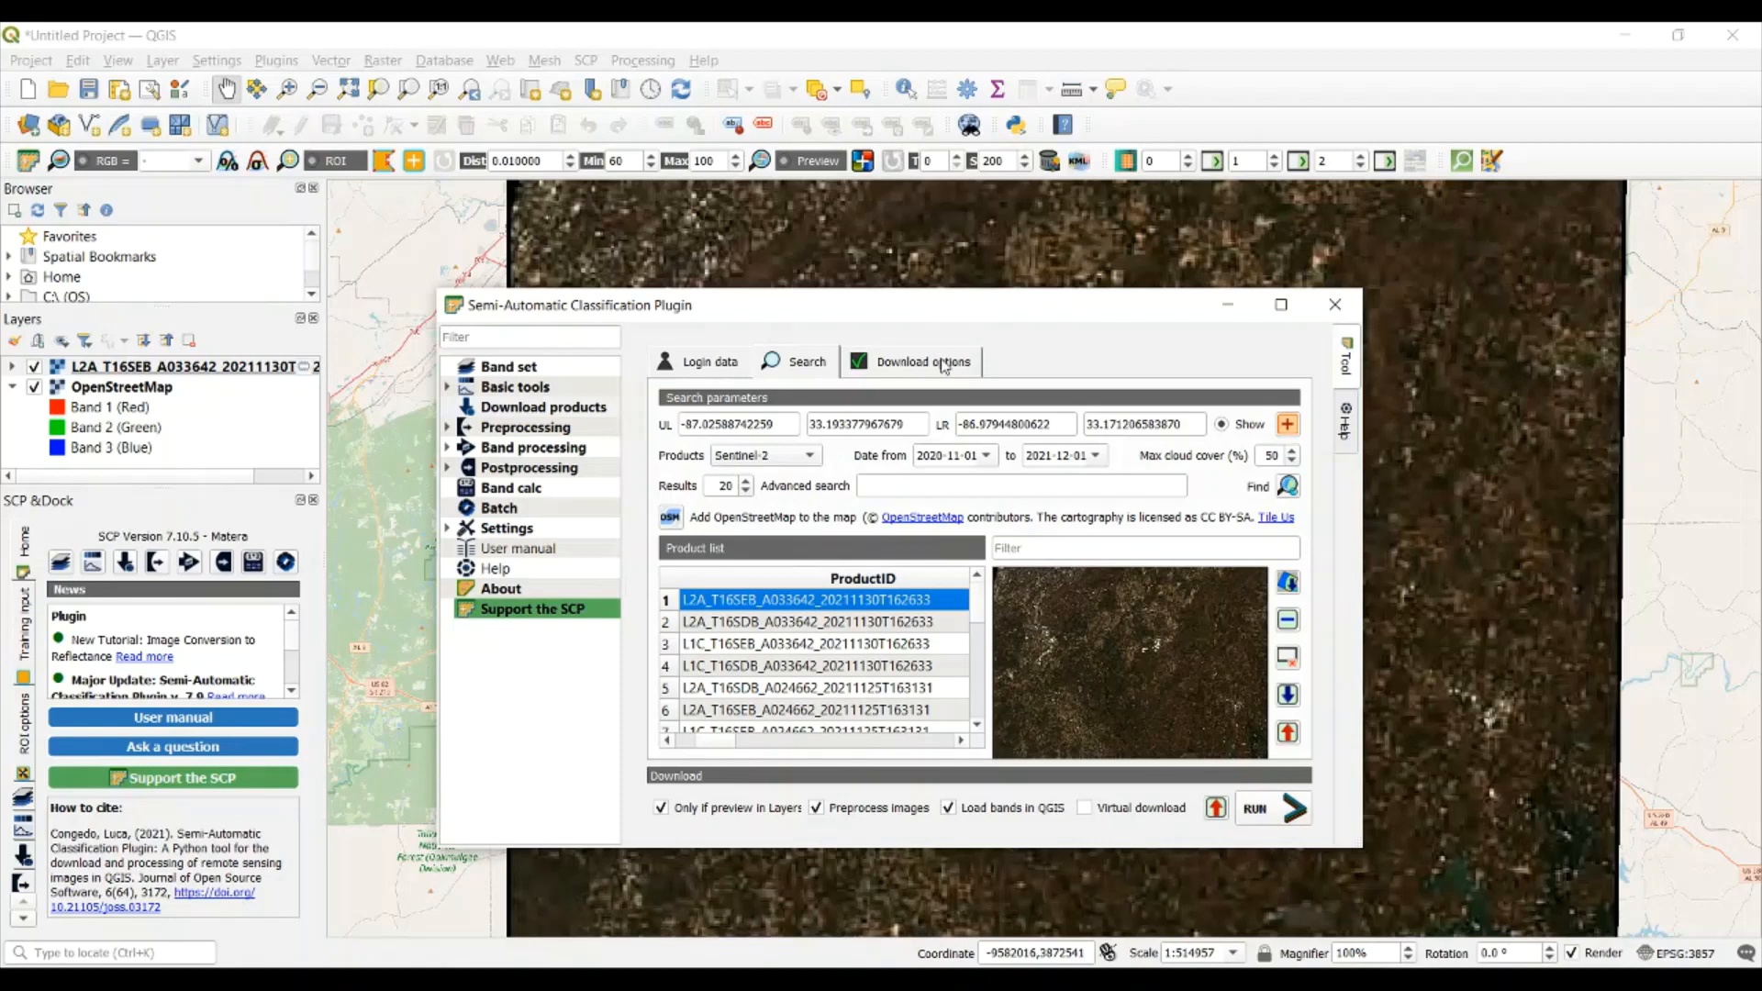
left_click(811, 459)
left_click(811, 458)
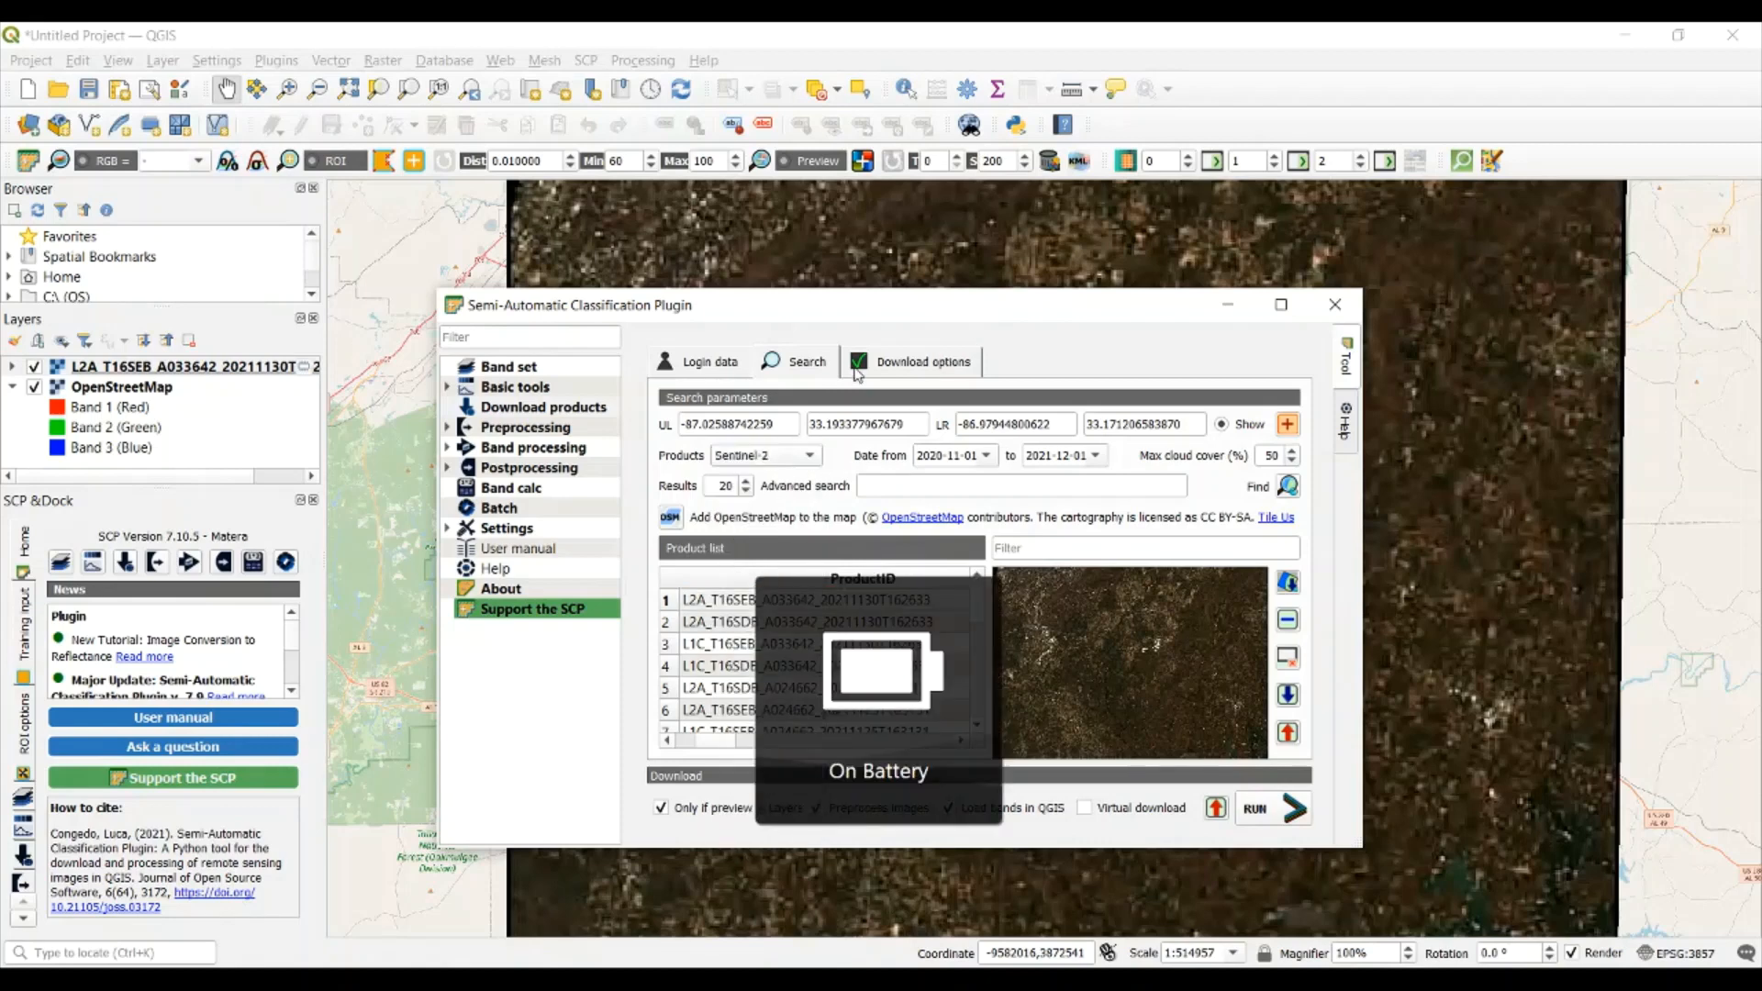
Set the Sentinel-2 download bands to 2 through 10, 8A, 12 and ancillary data, excluding bands 1 and 11
left_click(863, 376)
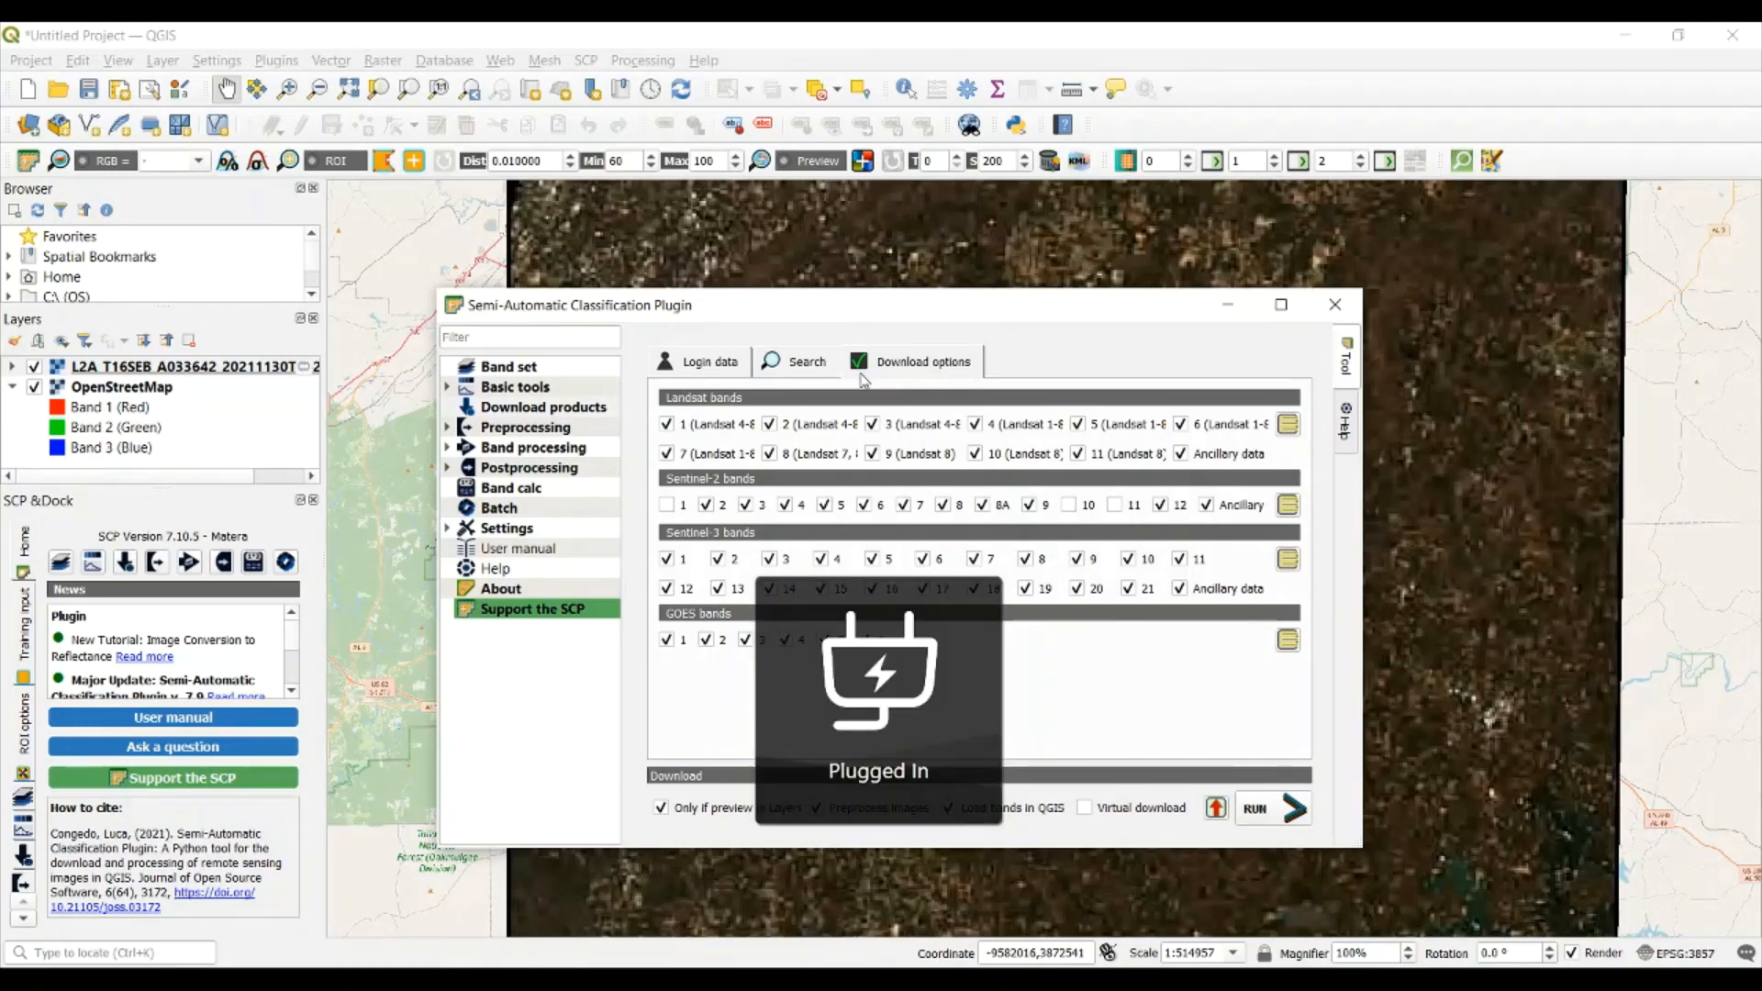
left_click(668, 507)
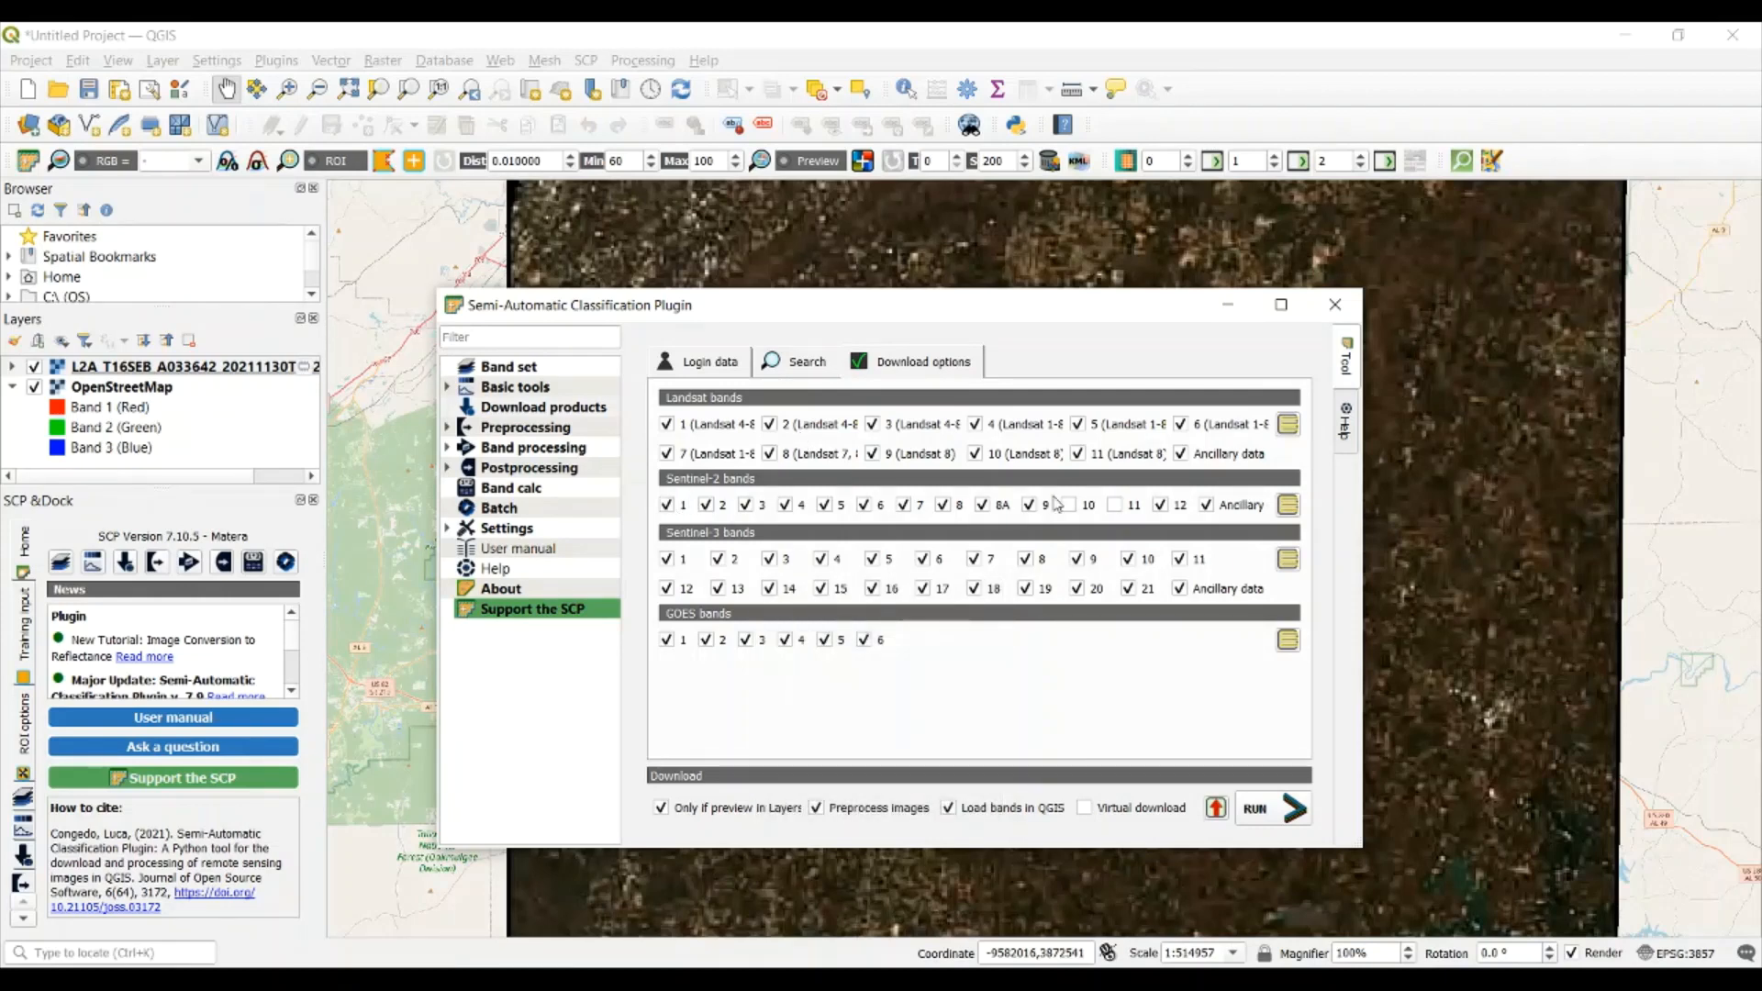
left_click(1116, 506)
left_click(668, 505)
Run the product download and save the images in the Landcover folder on the Desktop
left_click(1292, 810)
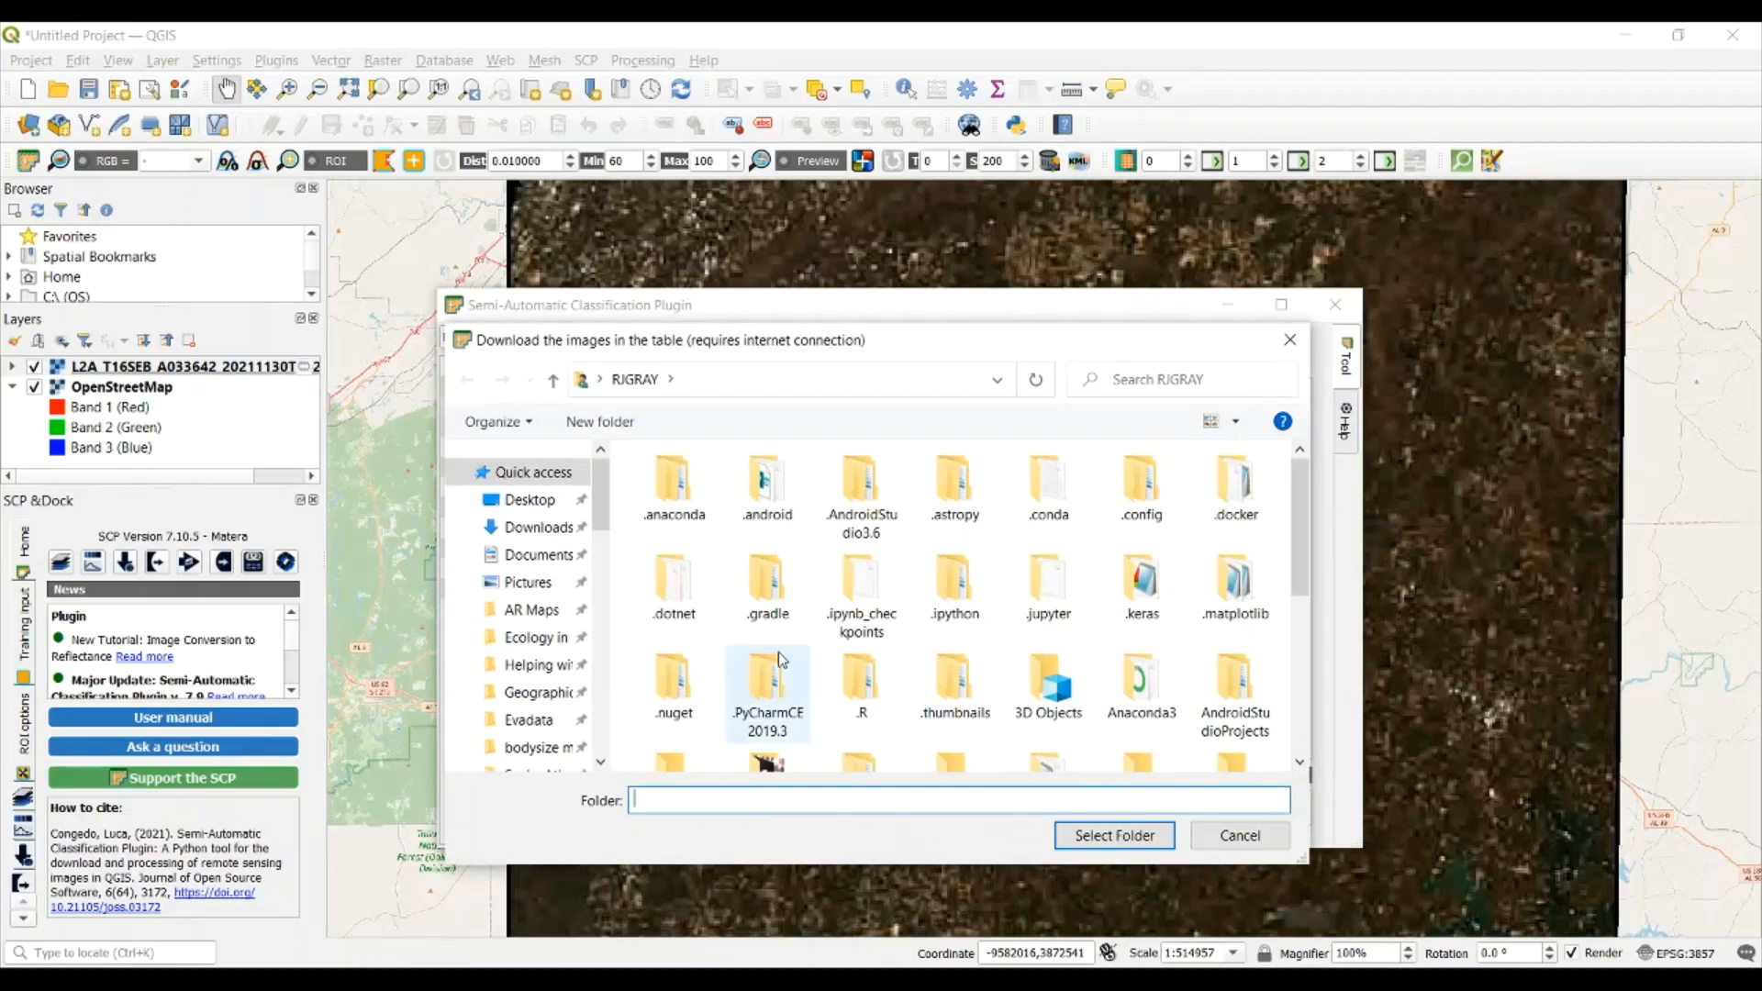
left_click_drag(602, 519, 608, 660)
left_click(533, 650)
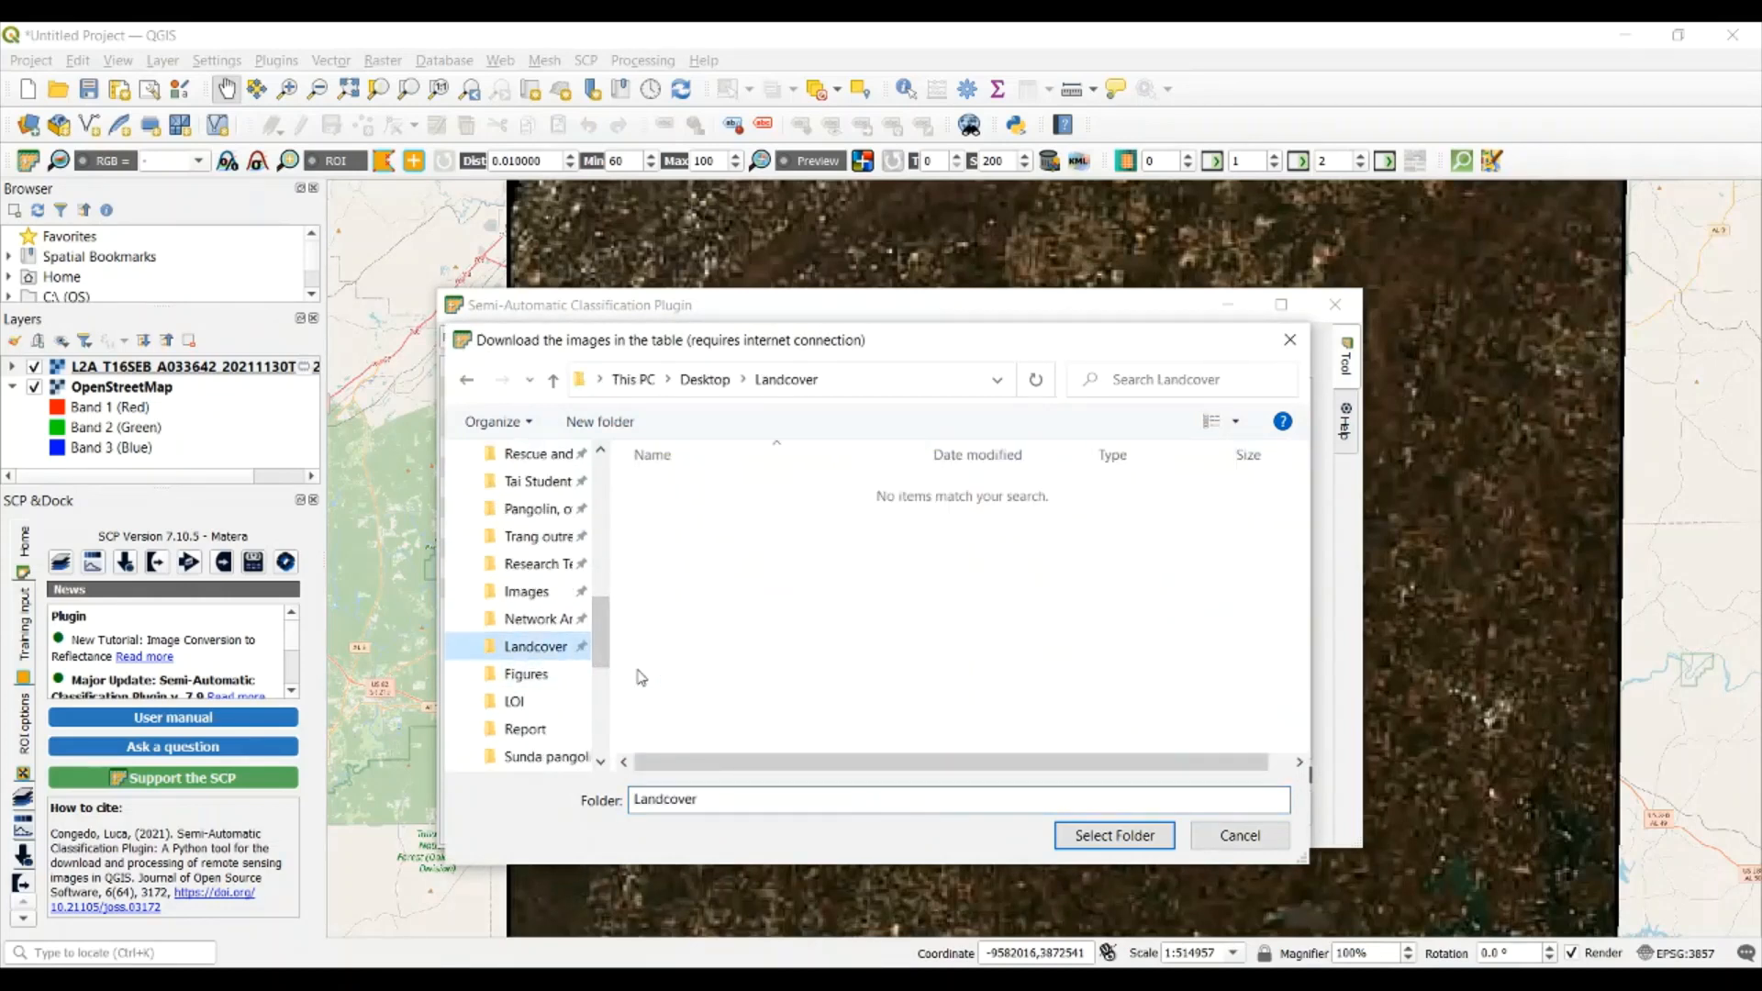
left_click(1114, 835)
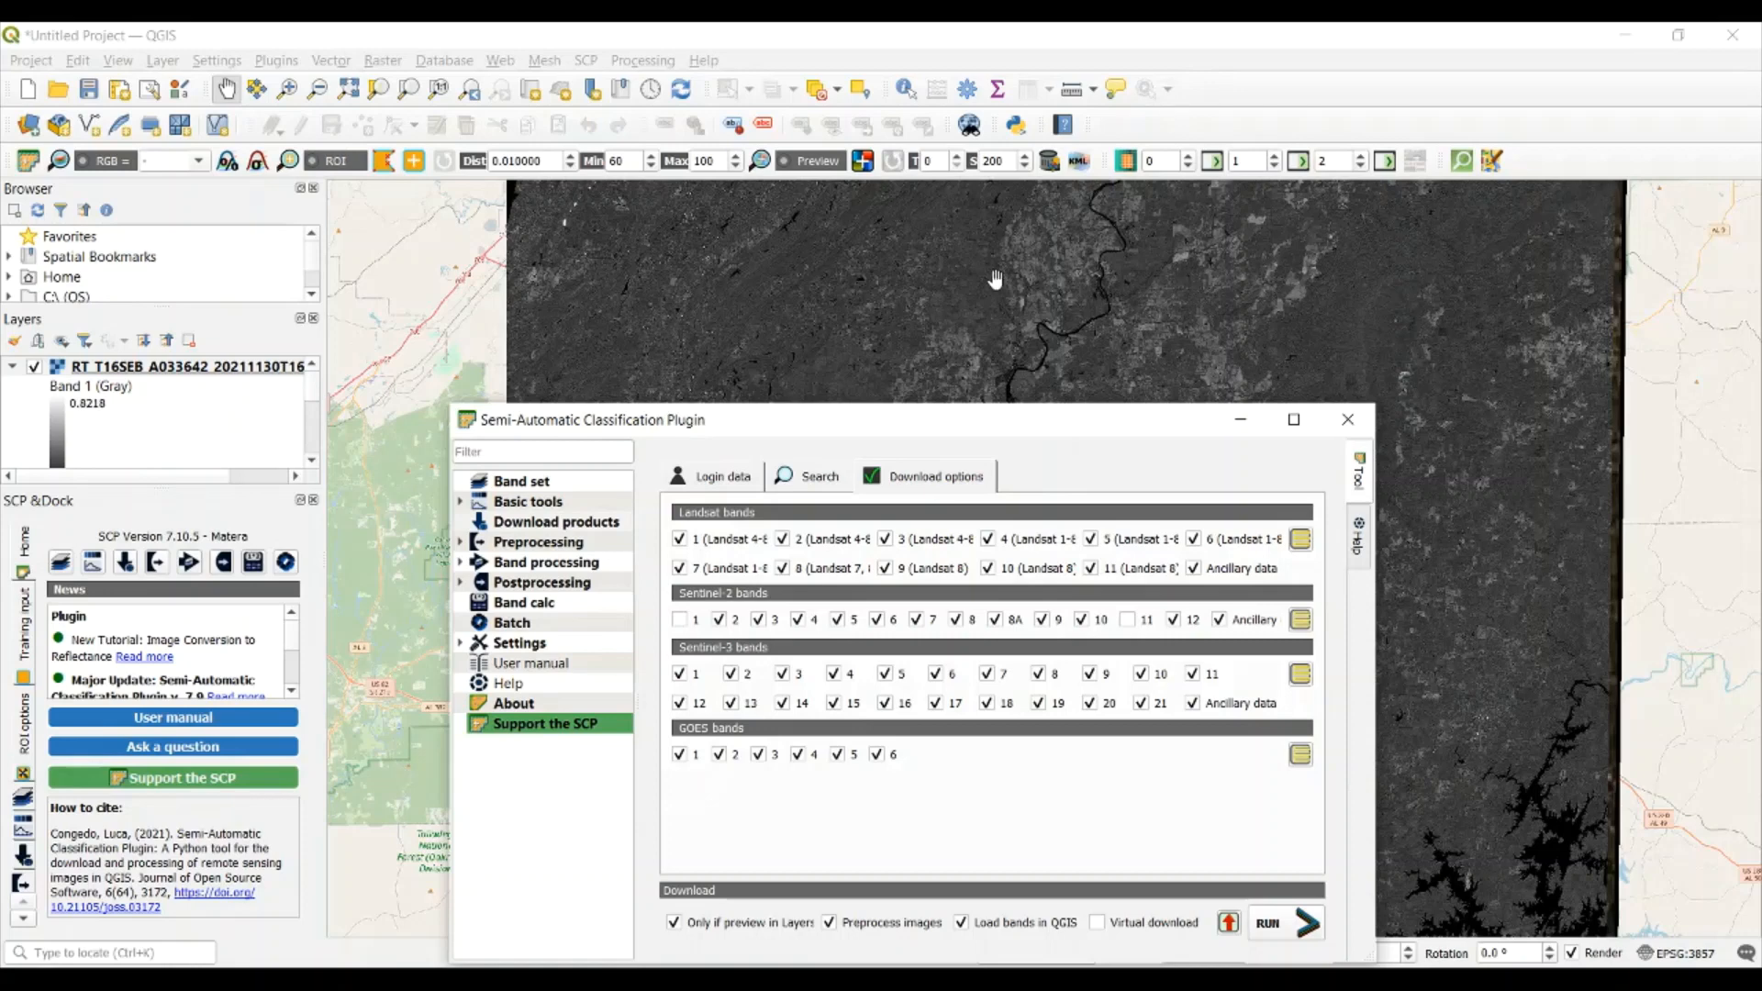
View the downloaded band raster on the map, then open the plugin's band set settings
left_click(1239, 424)
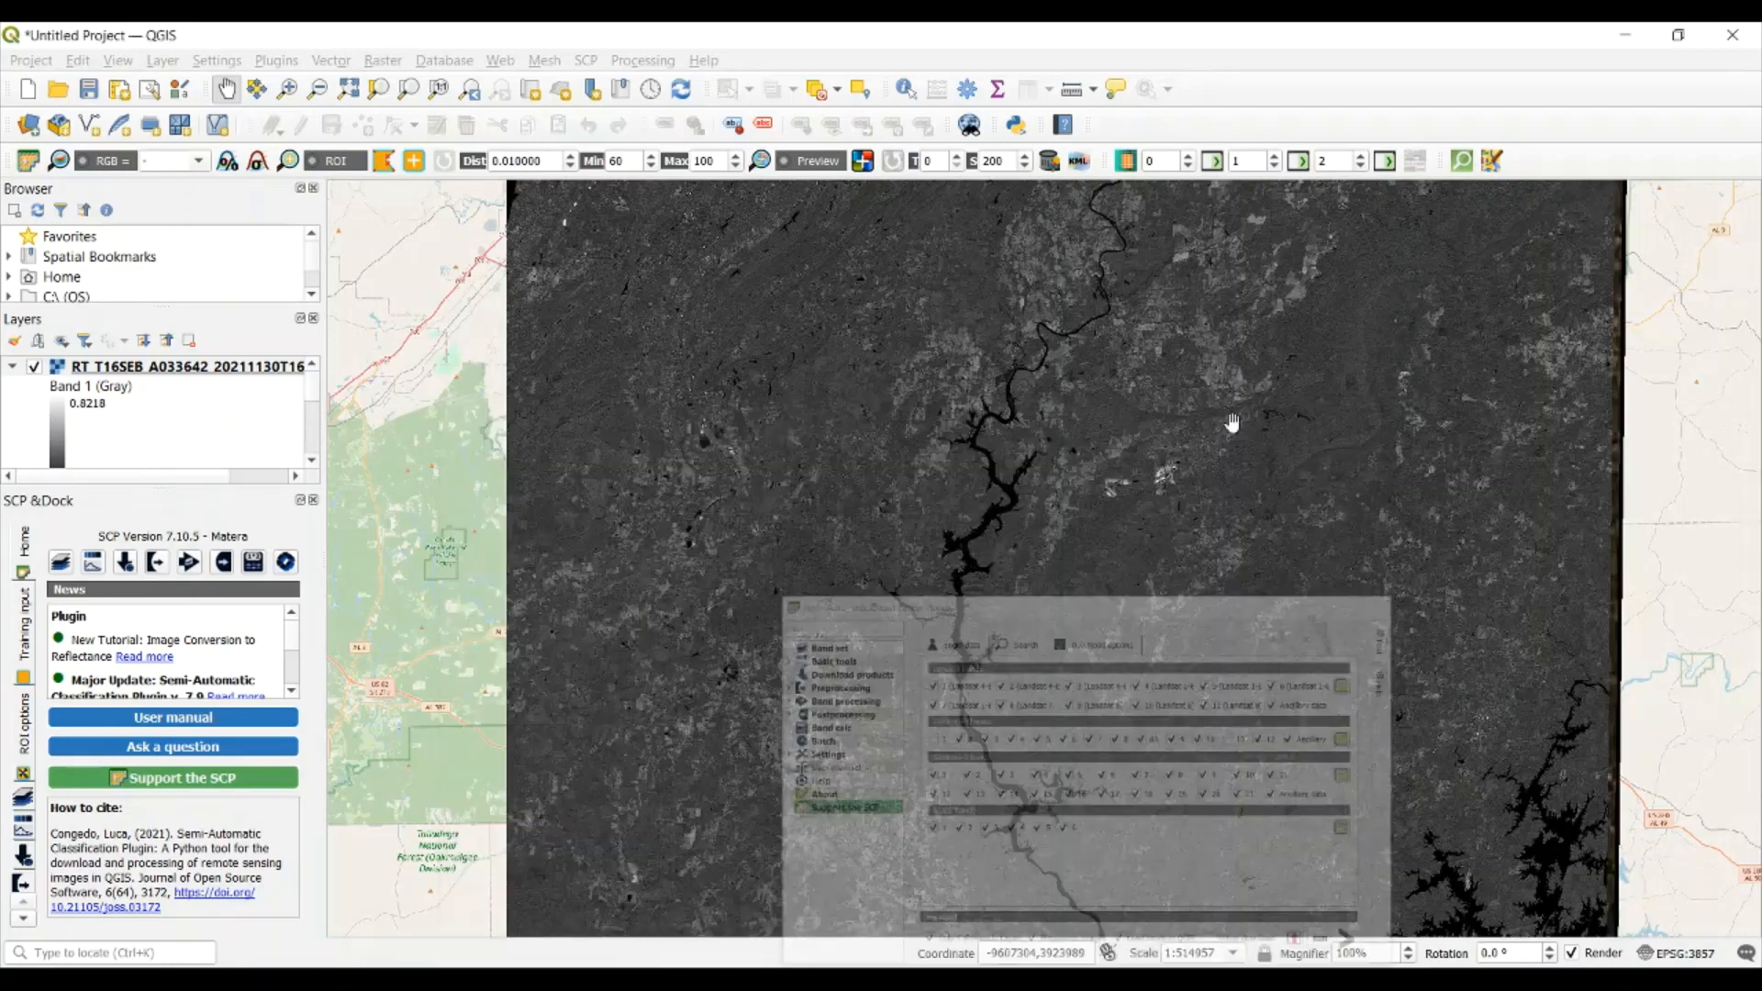
left_click_drag(1135, 400, 922, 383)
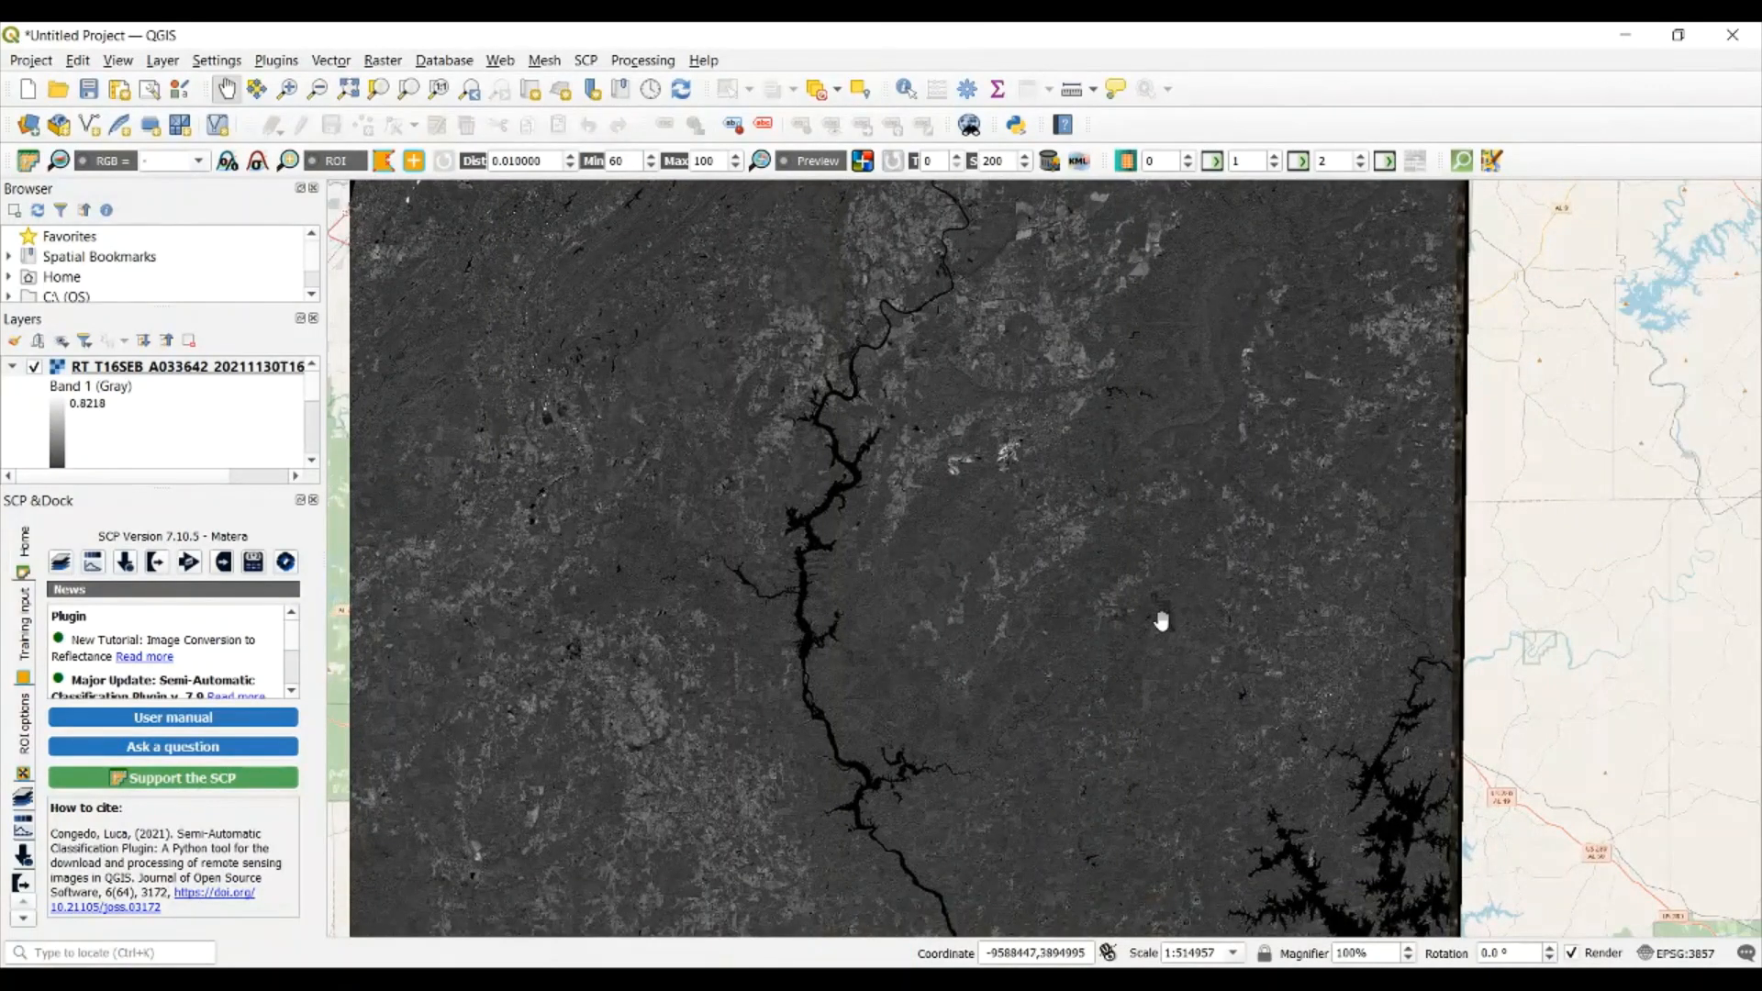
mouse_move(1415, 980)
left_click(1542, 881)
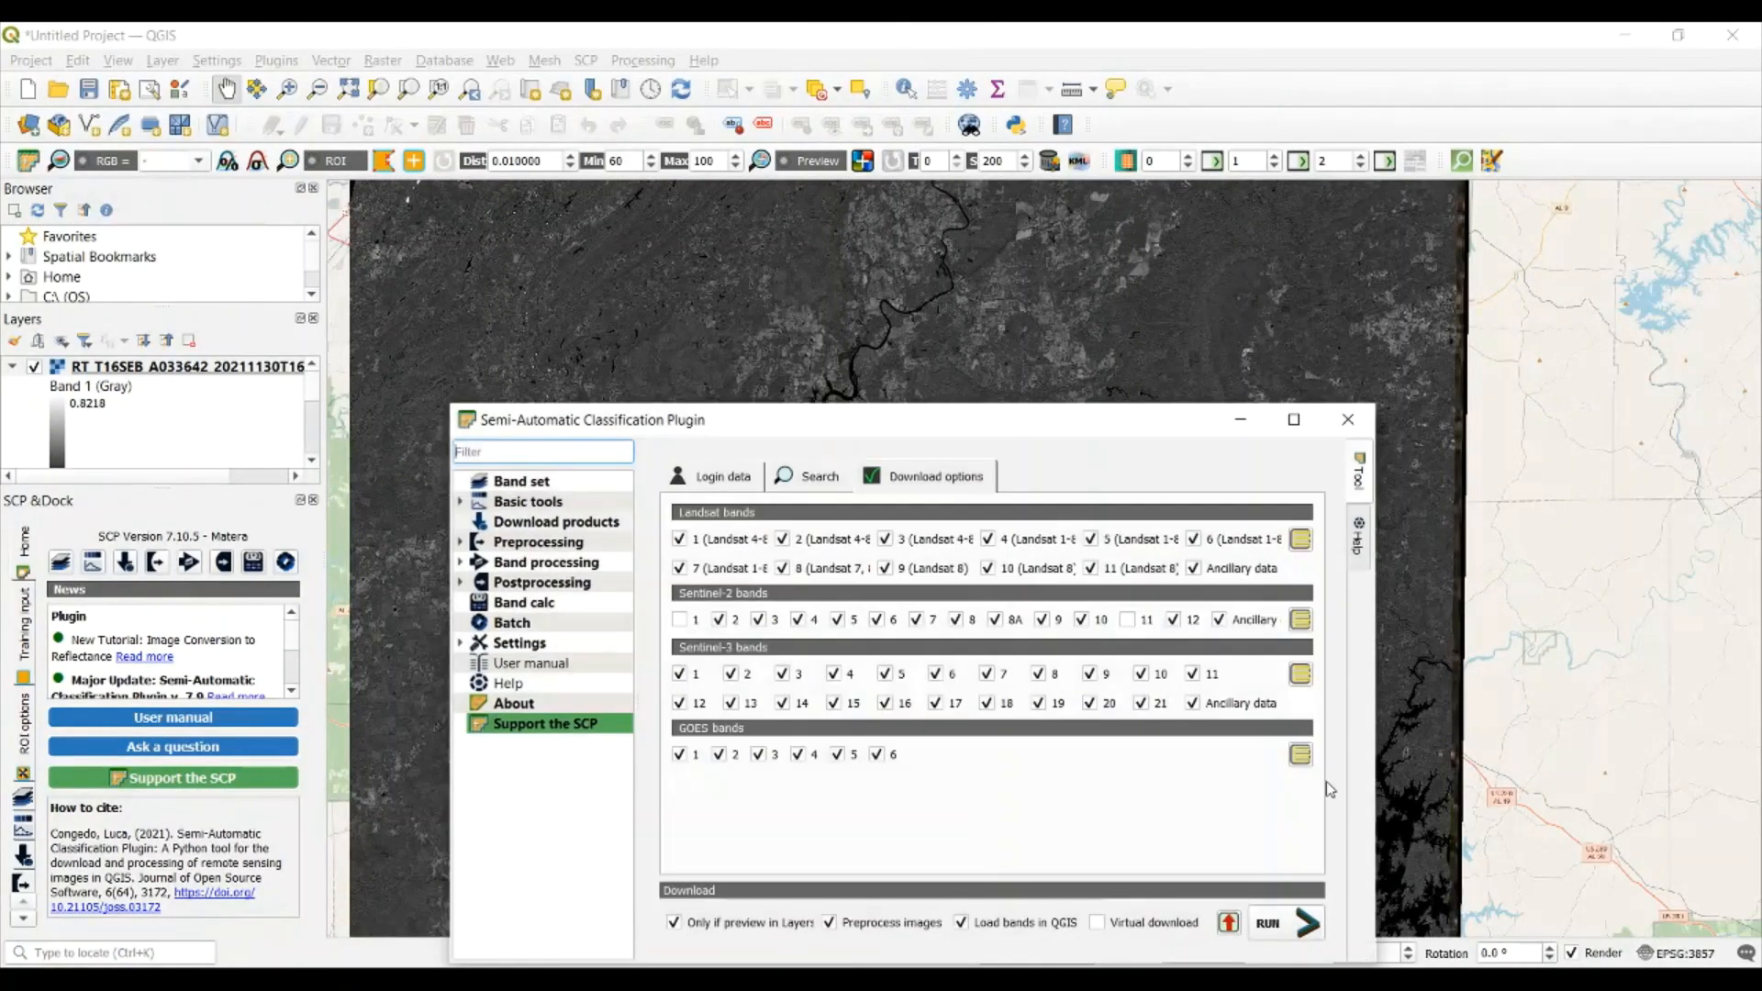
left_click(555, 481)
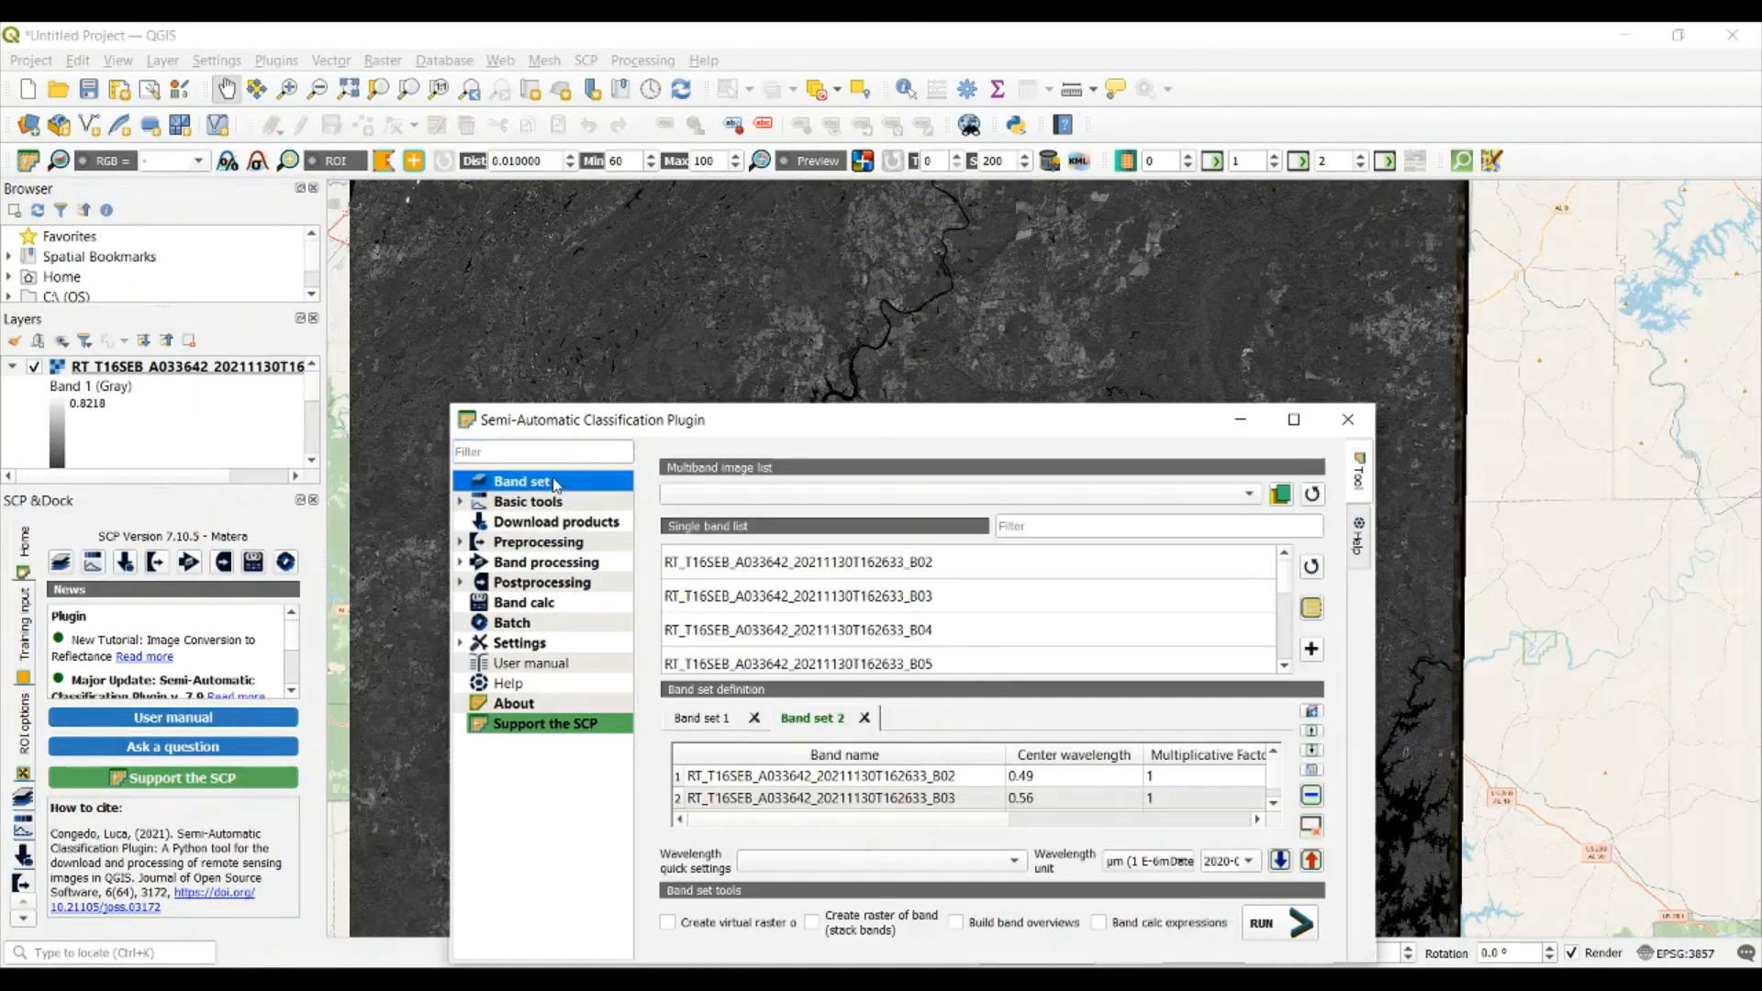
left_click_drag(607, 438, 564, 285)
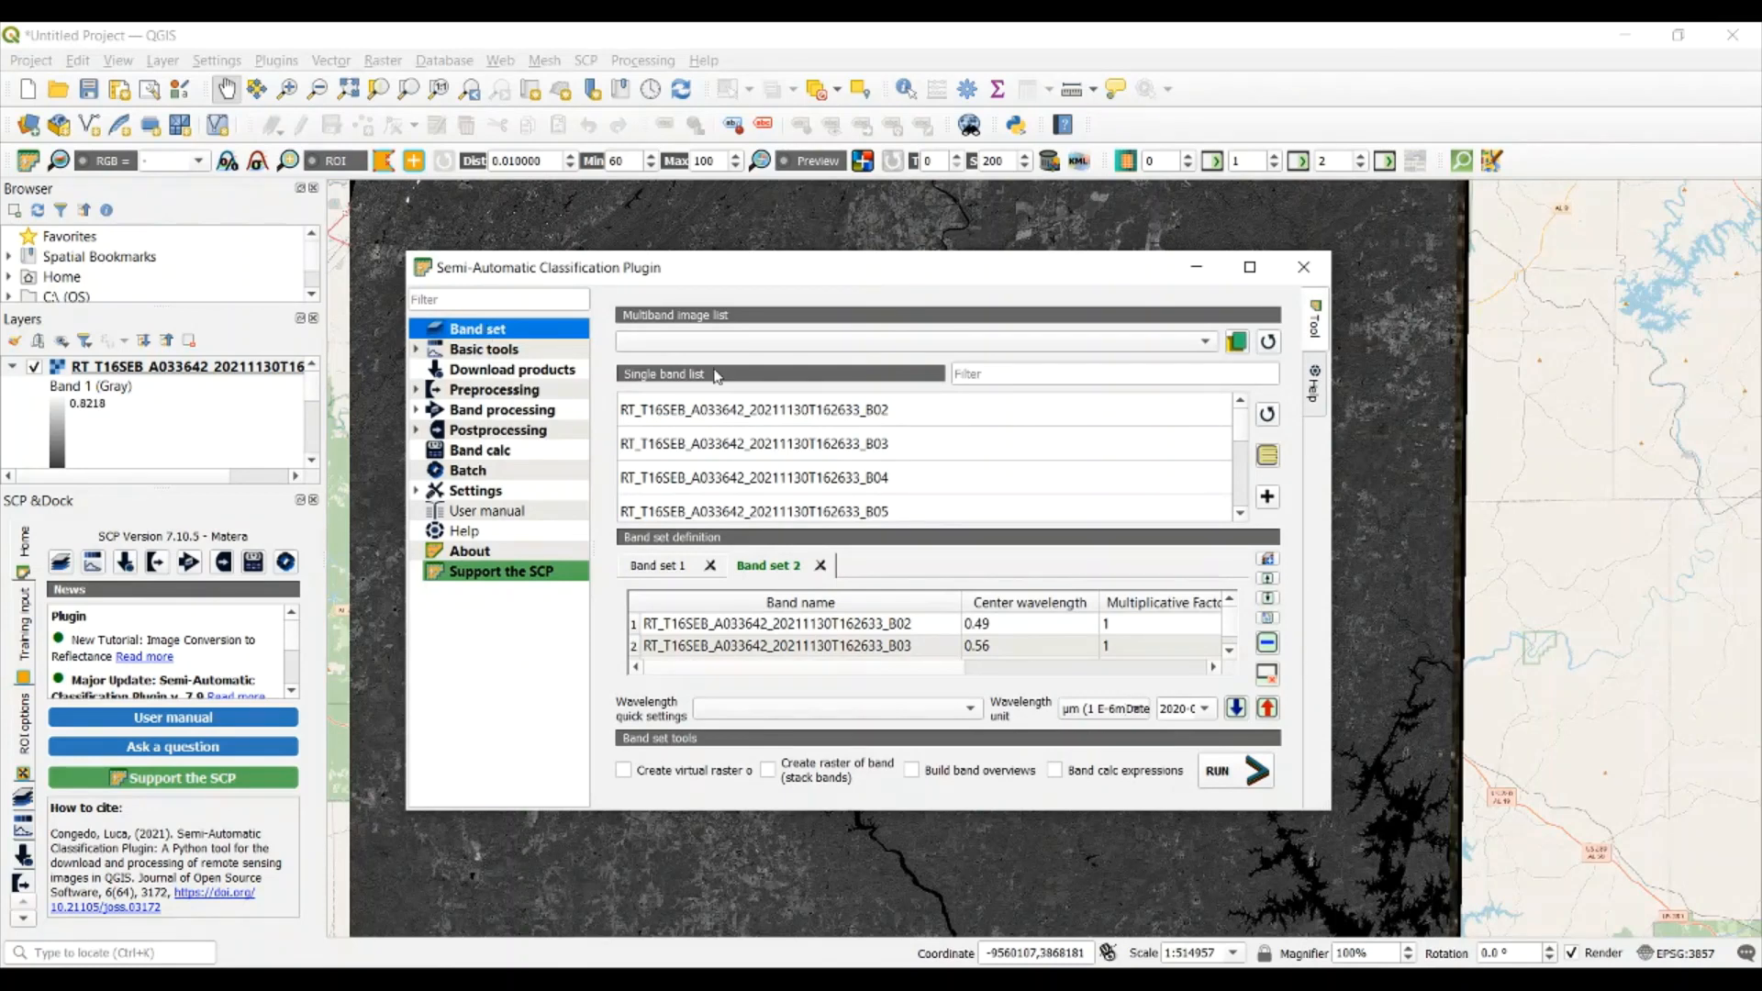
Switch to Band set 1 and remove Band set 2 from the band set definition
left_click(663, 574)
left_click(820, 565)
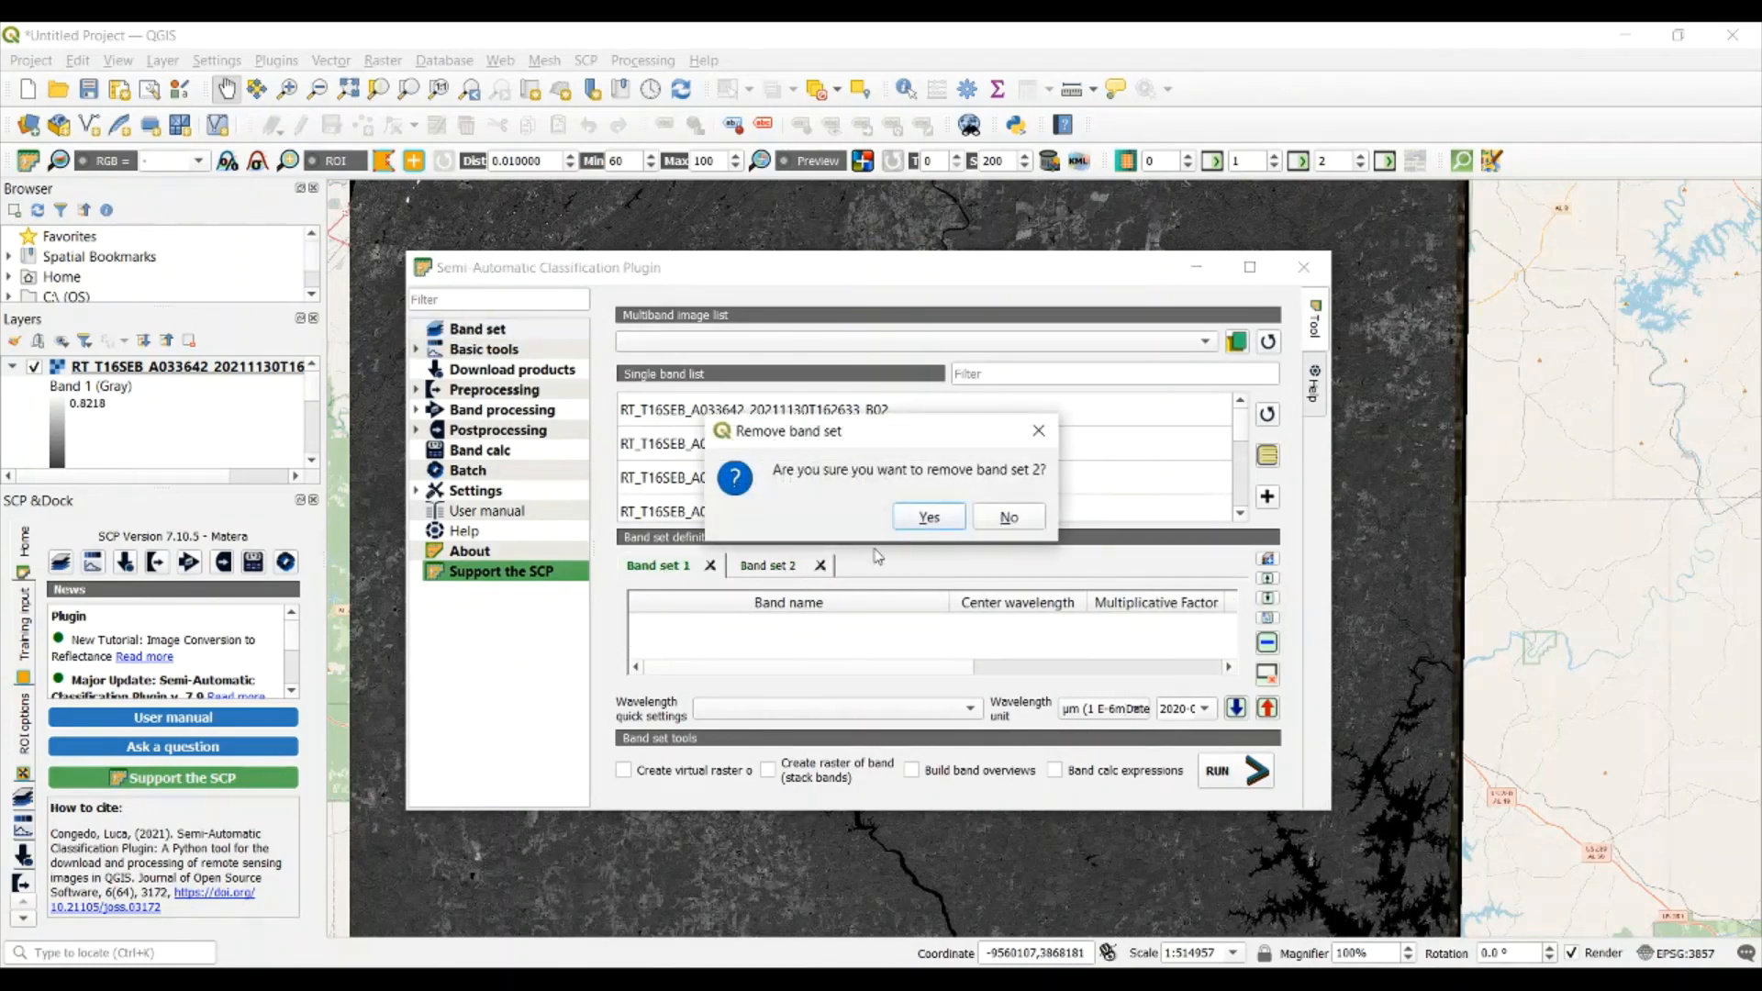
left_click(1012, 521)
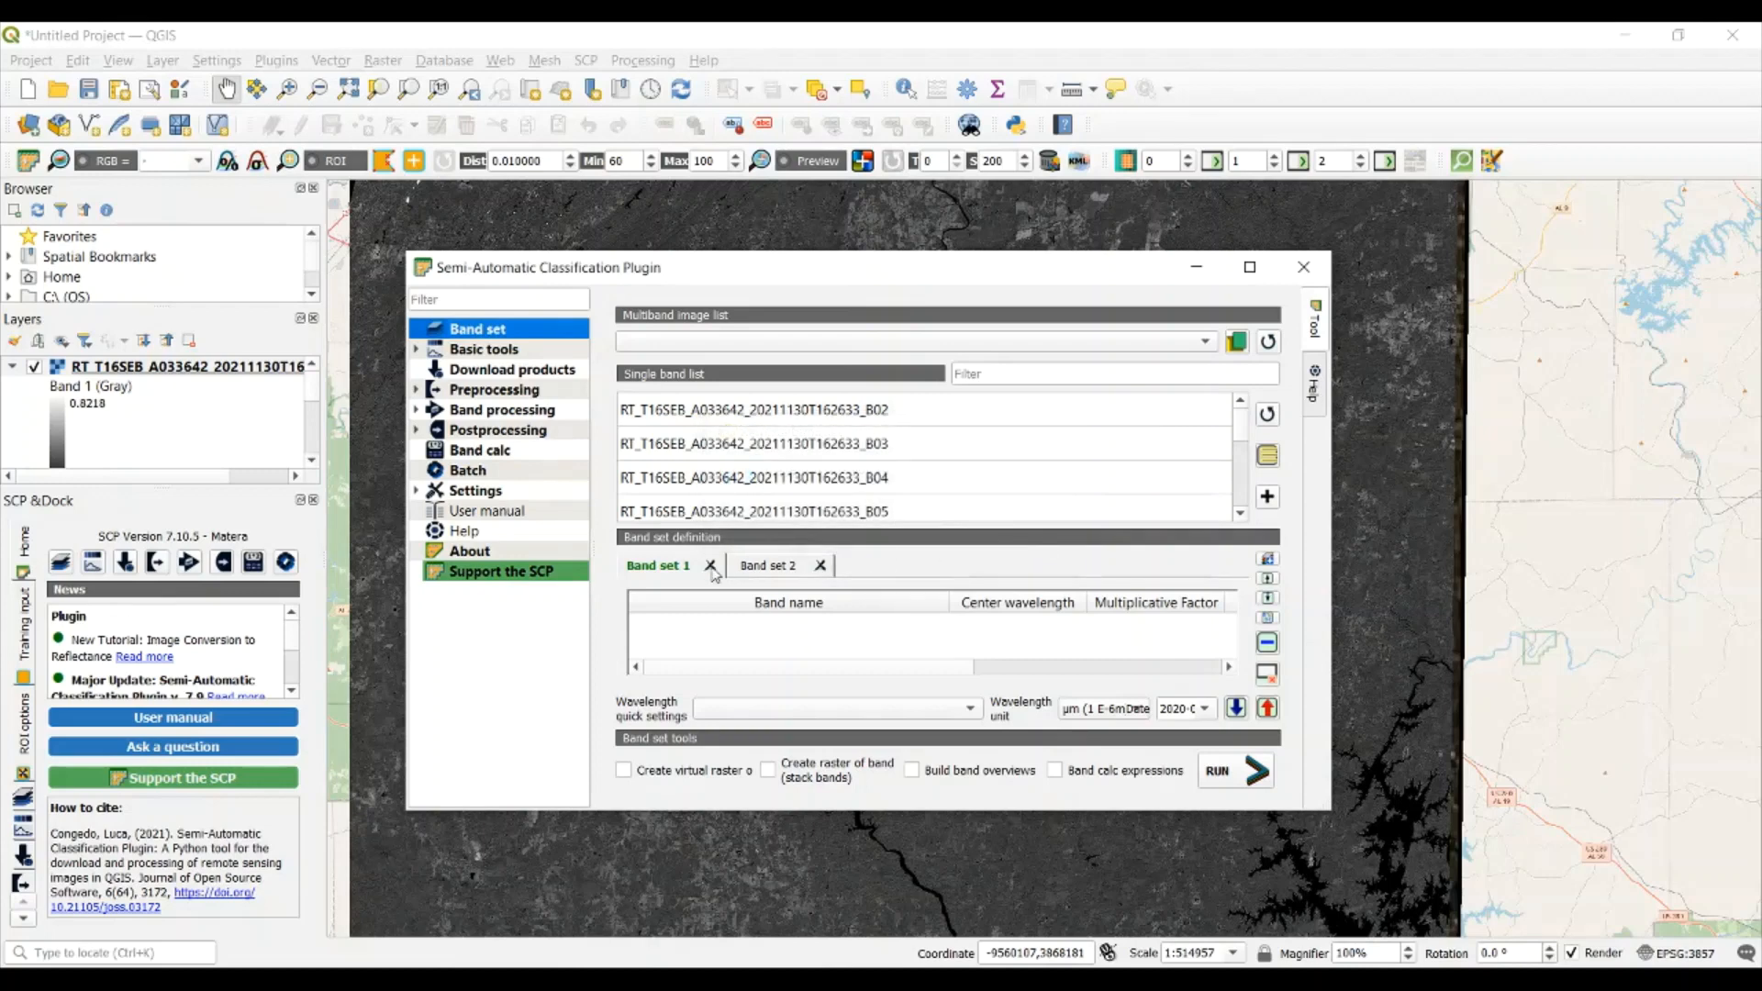
left_click(821, 566)
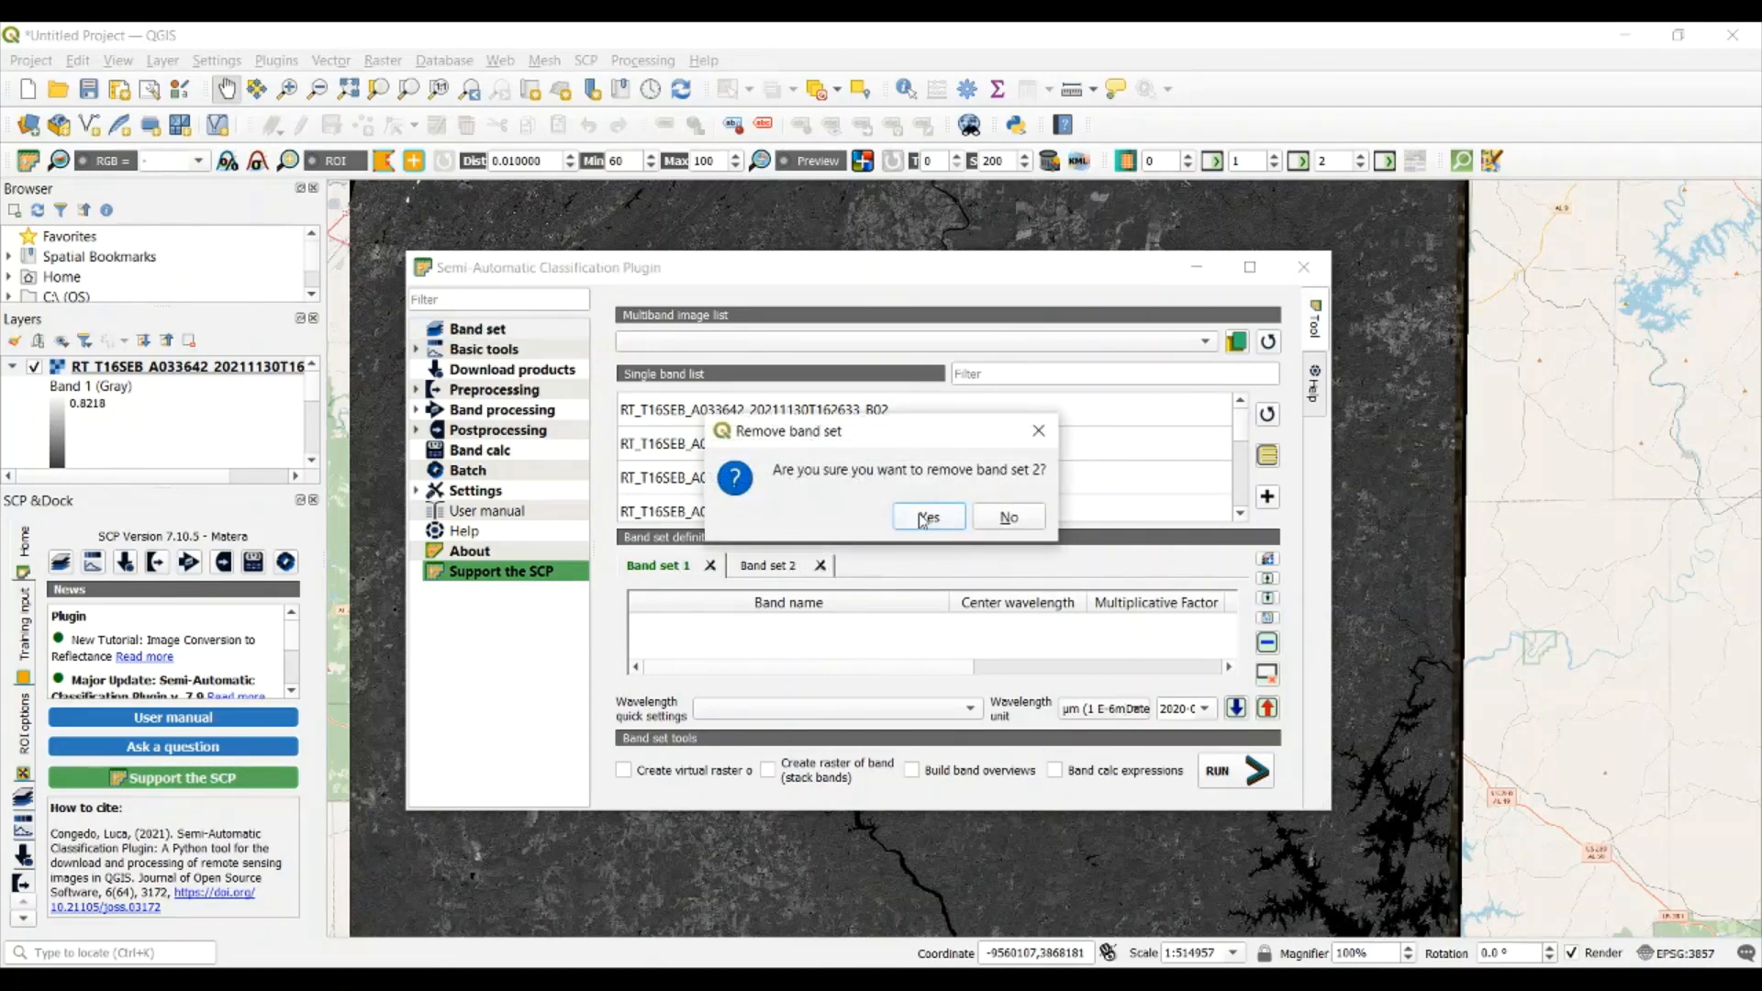
left_click(921, 516)
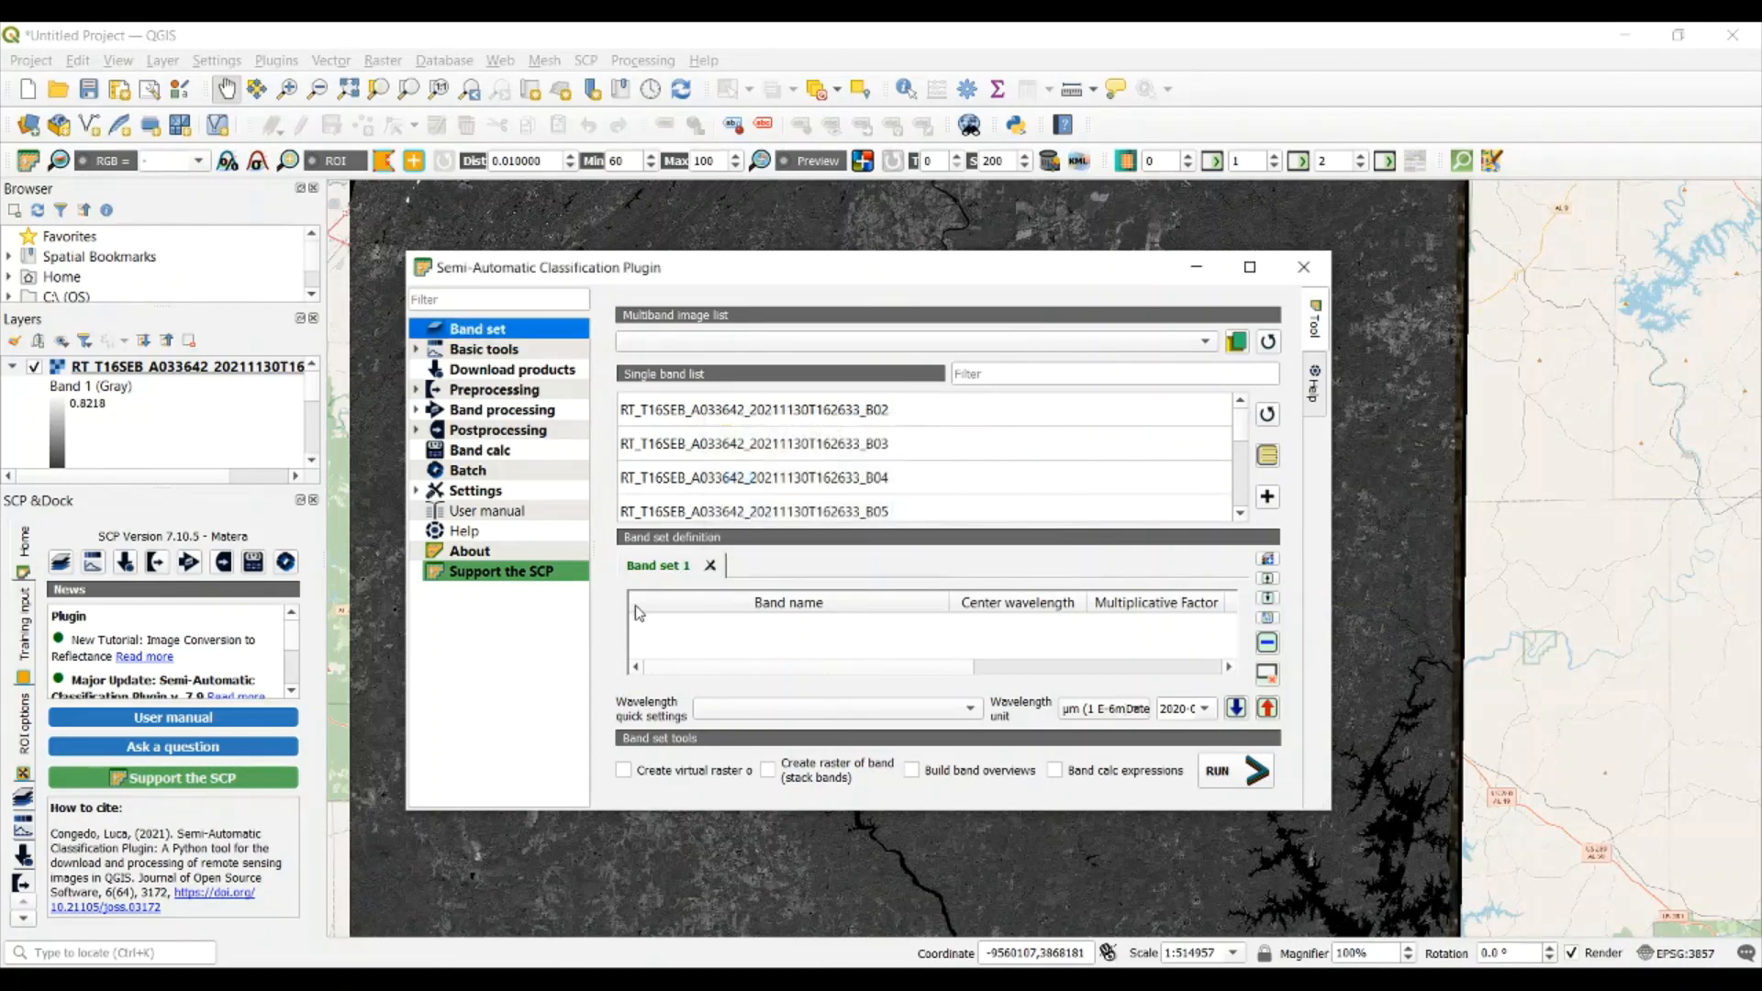
Load the downloaded RT_T16SEB_A033642_20211130T162633 band rasters, starting from B02, from the second L2A_T16SEB folder in Landcover into Band set 1
left_click(1236, 343)
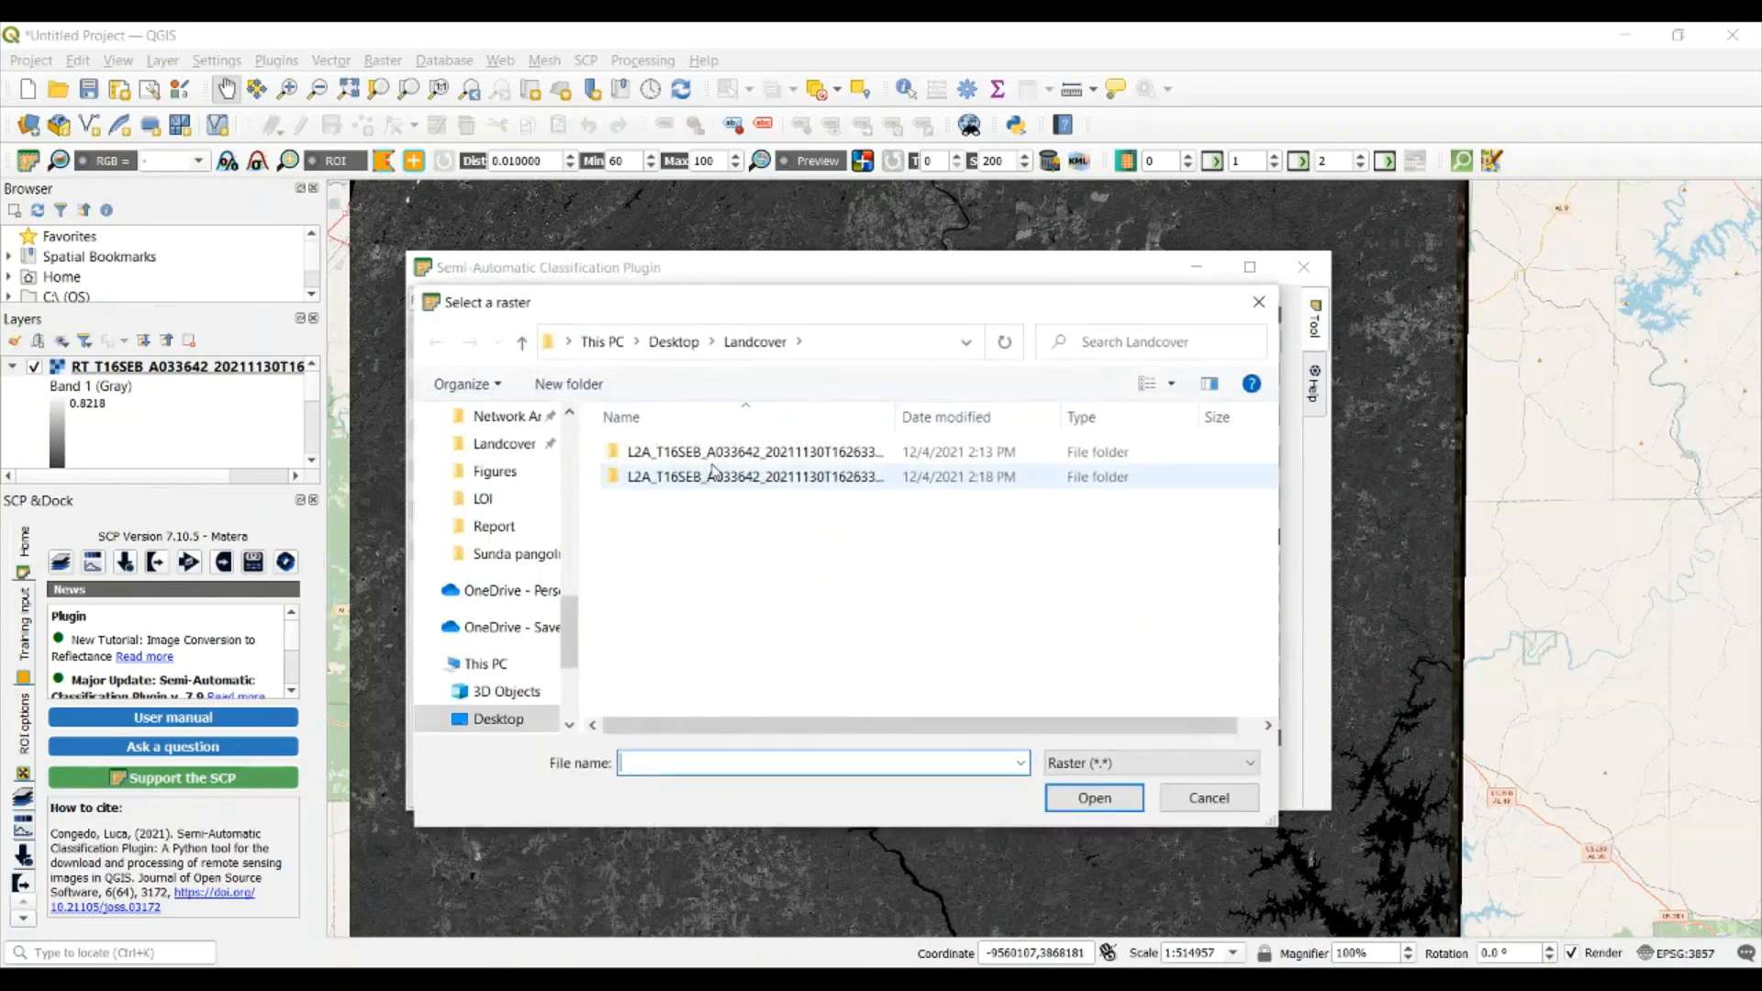
double_click(712, 473)
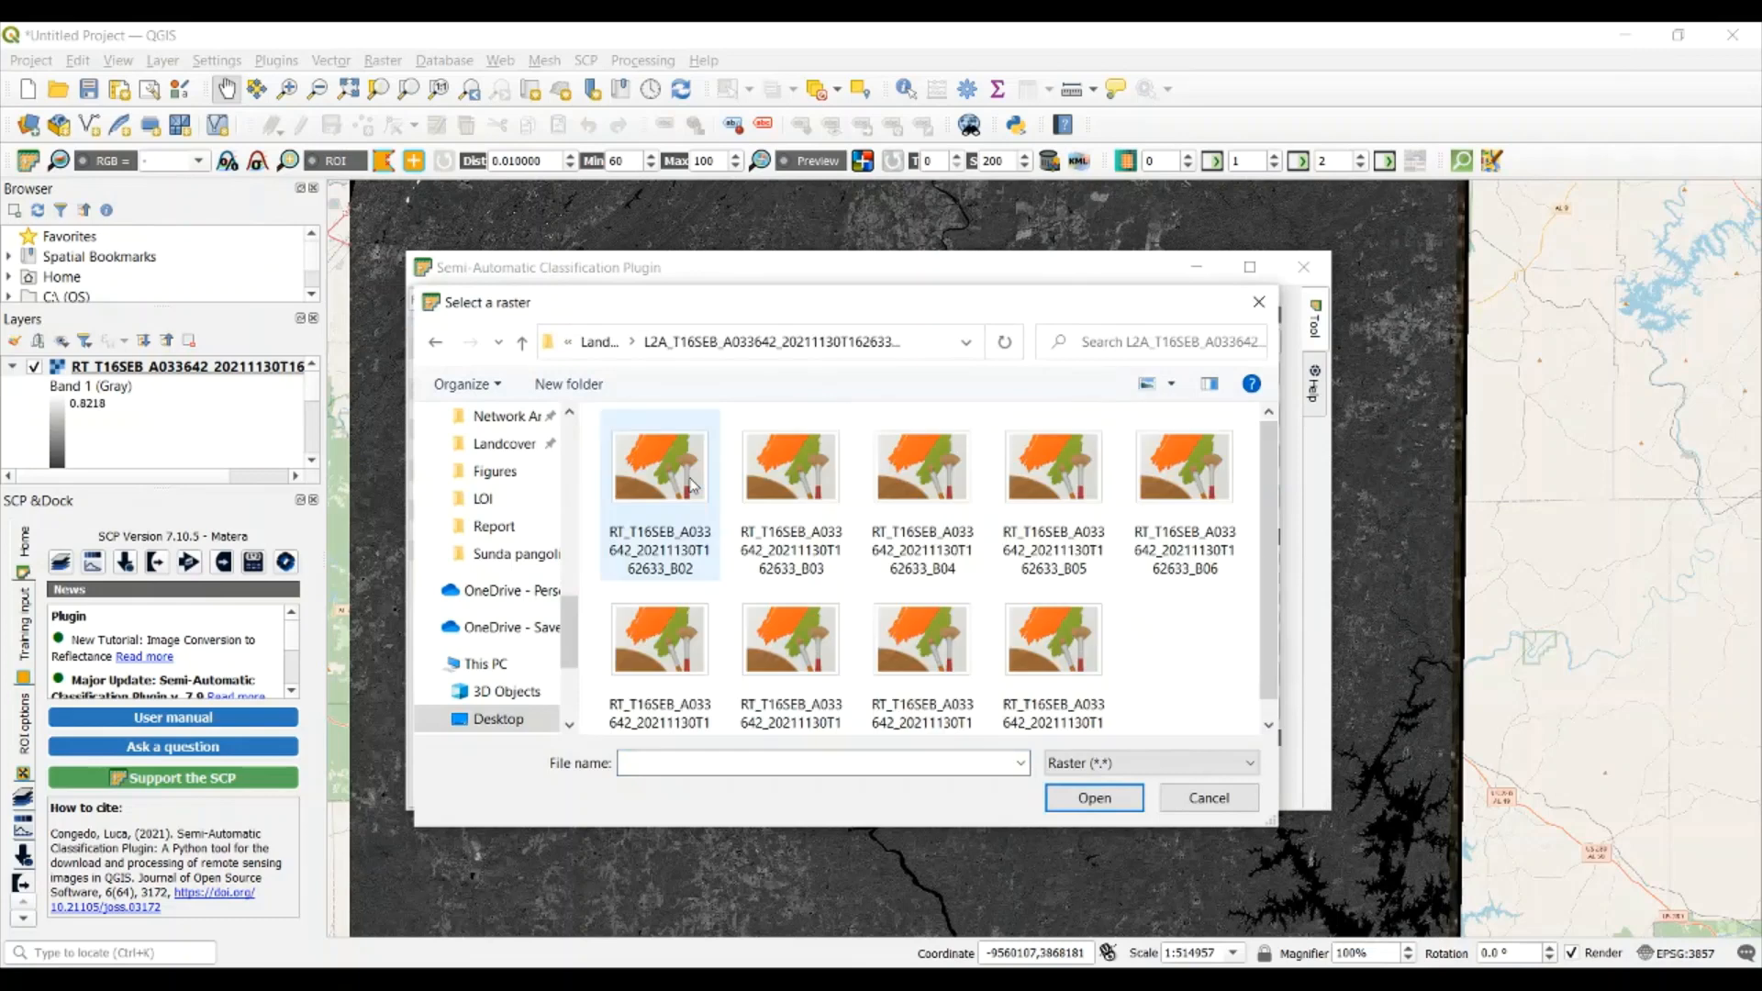
left_click(691, 487)
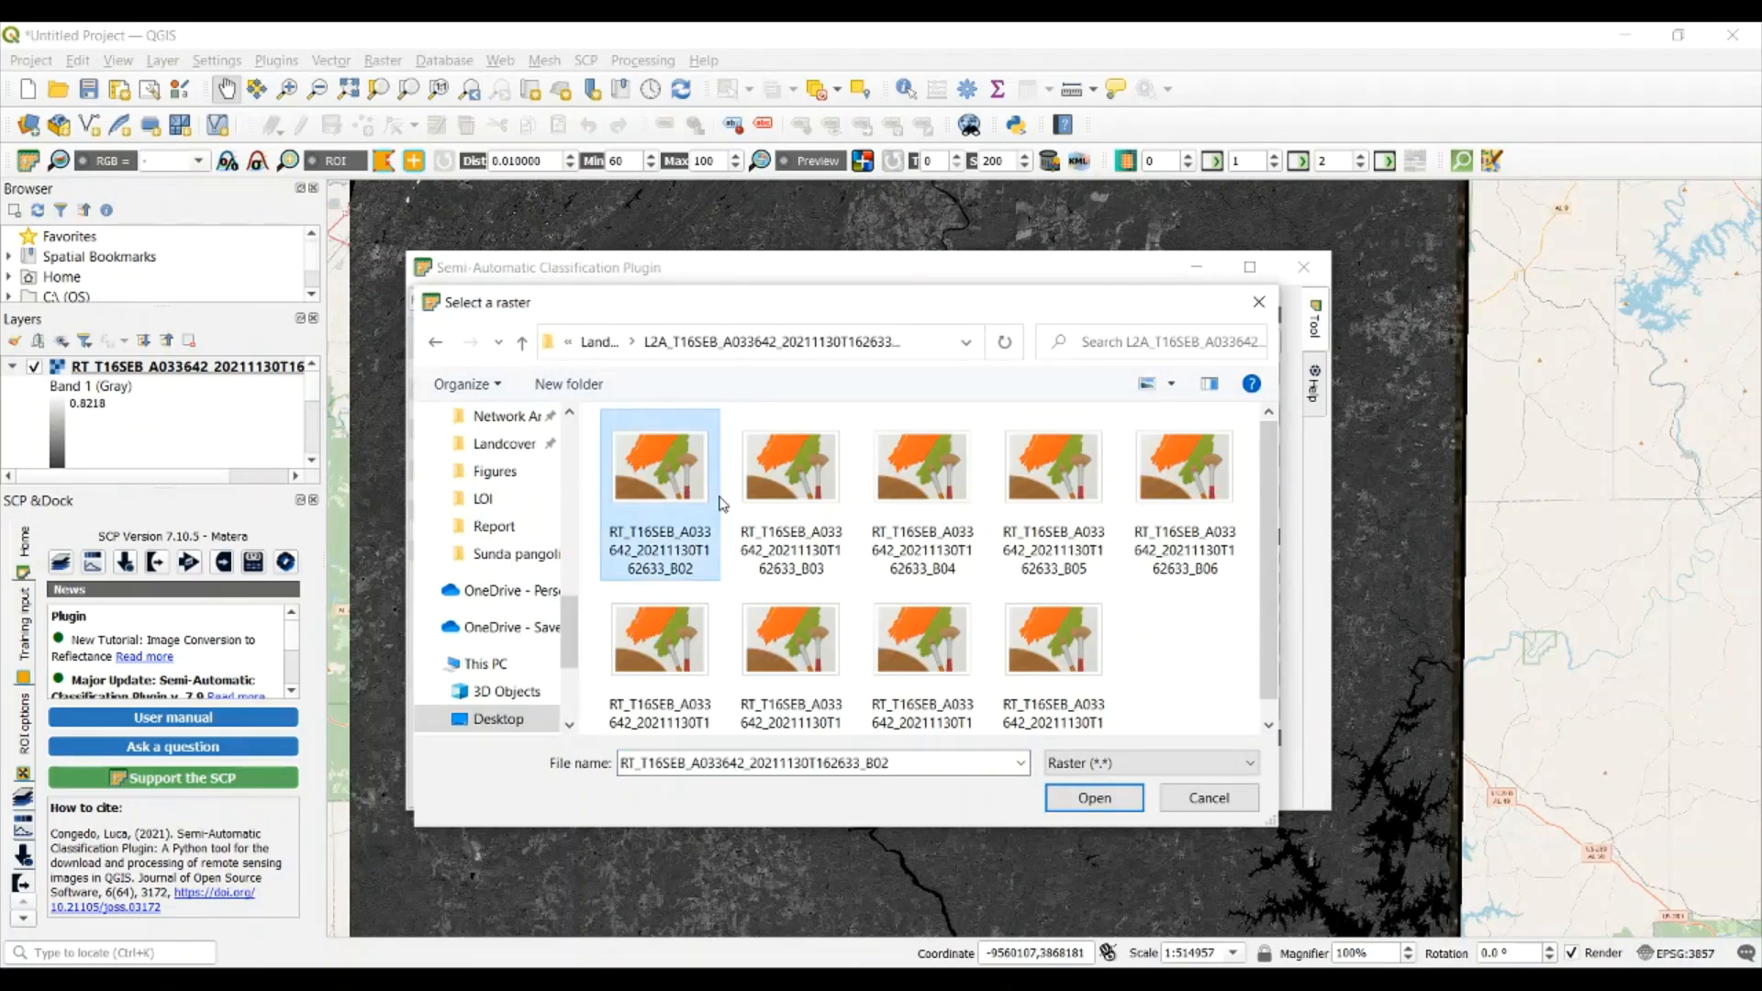
left_click(1037, 654, "shift")
left_click(1081, 796)
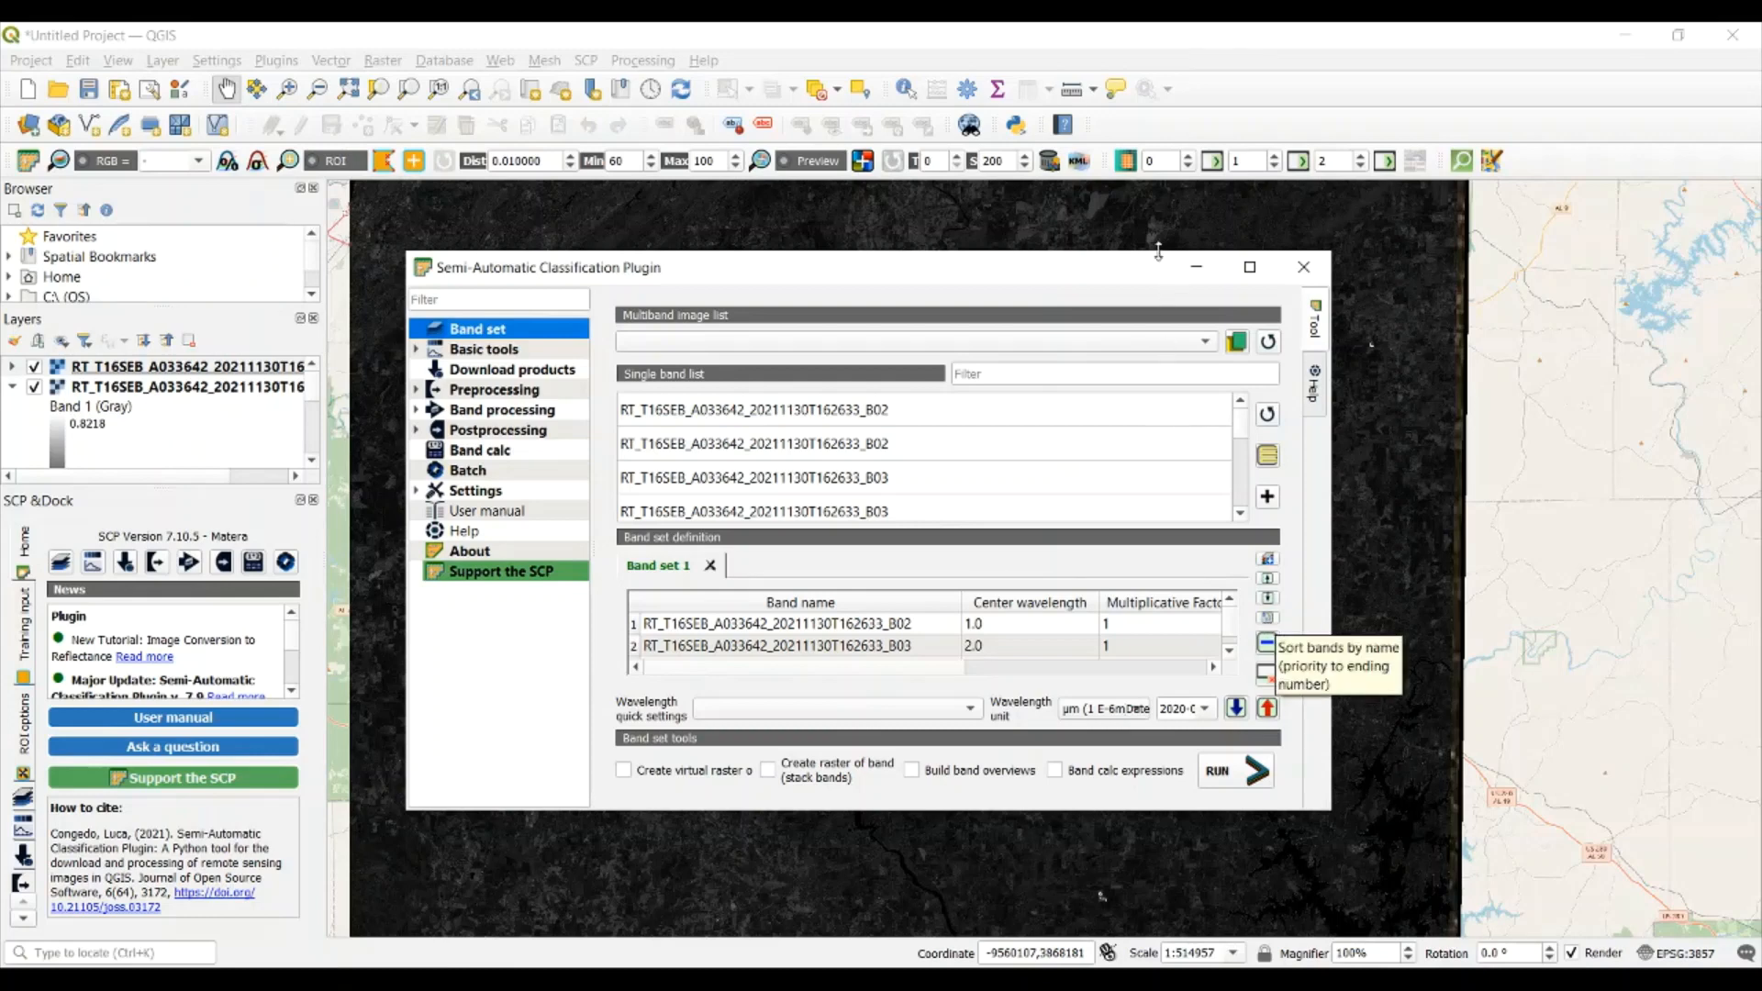
Minimize the plugin window and display Band set 1 as a 4-3-2 RGB color composite on the map
left_click(1194, 265)
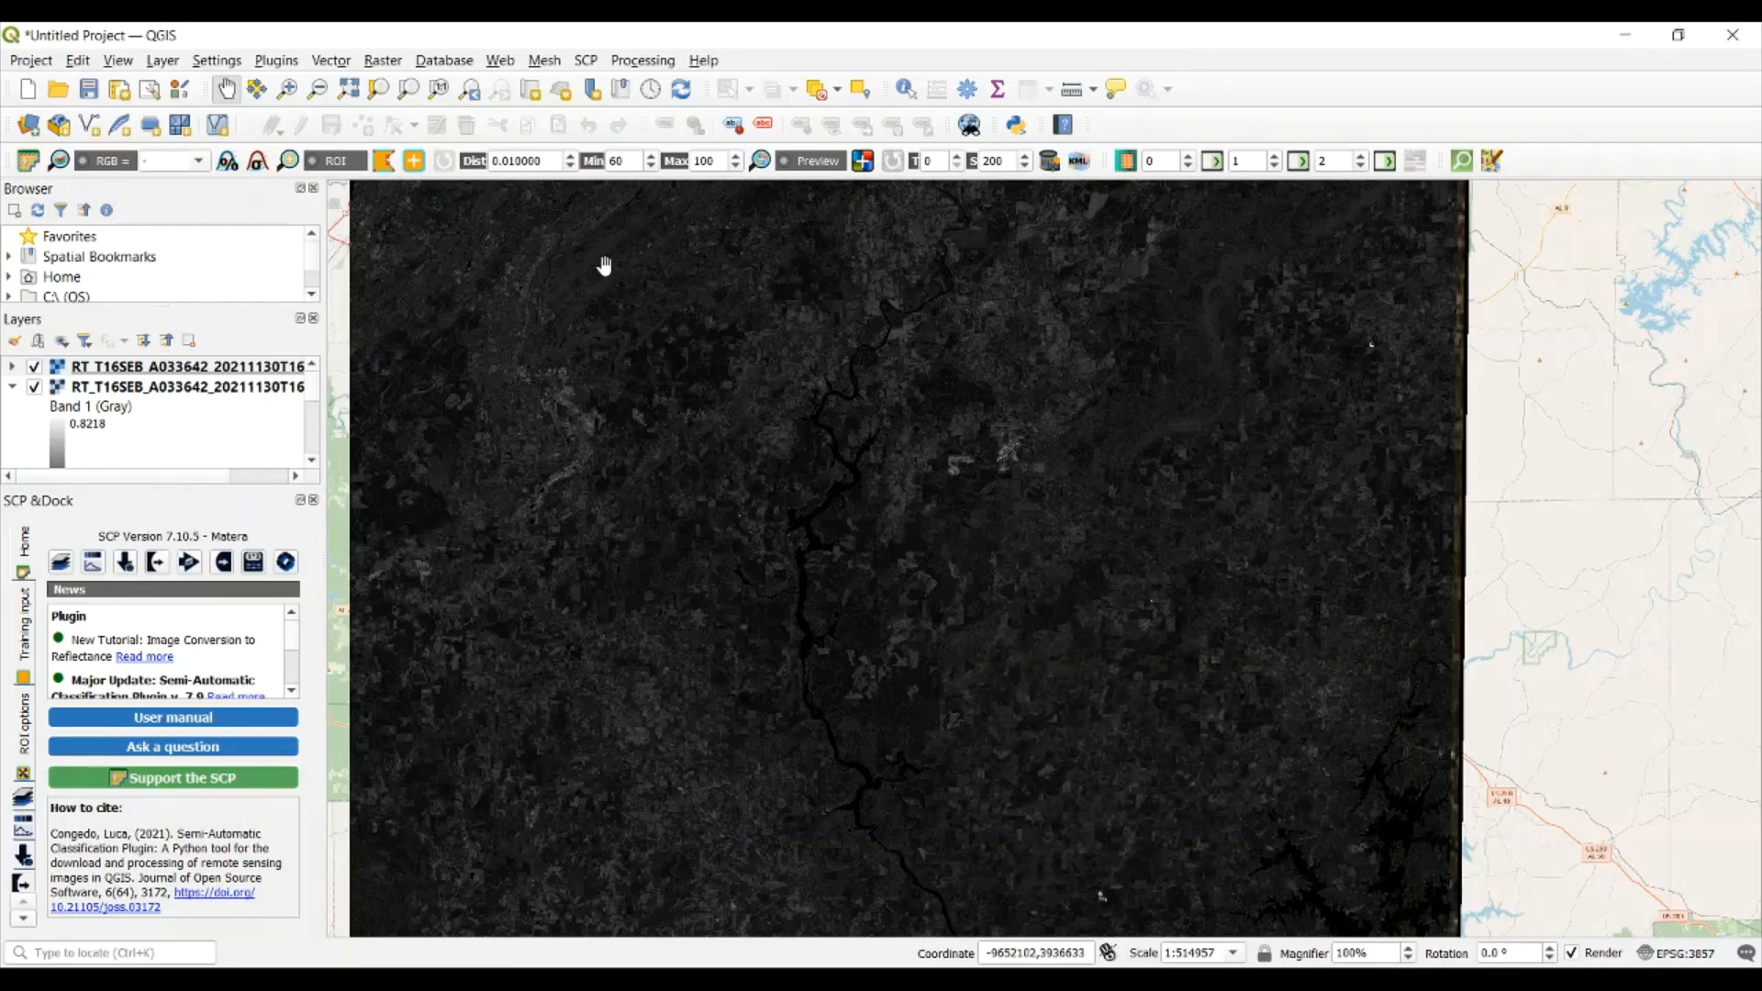
left_click(199, 164)
left_click(183, 203)
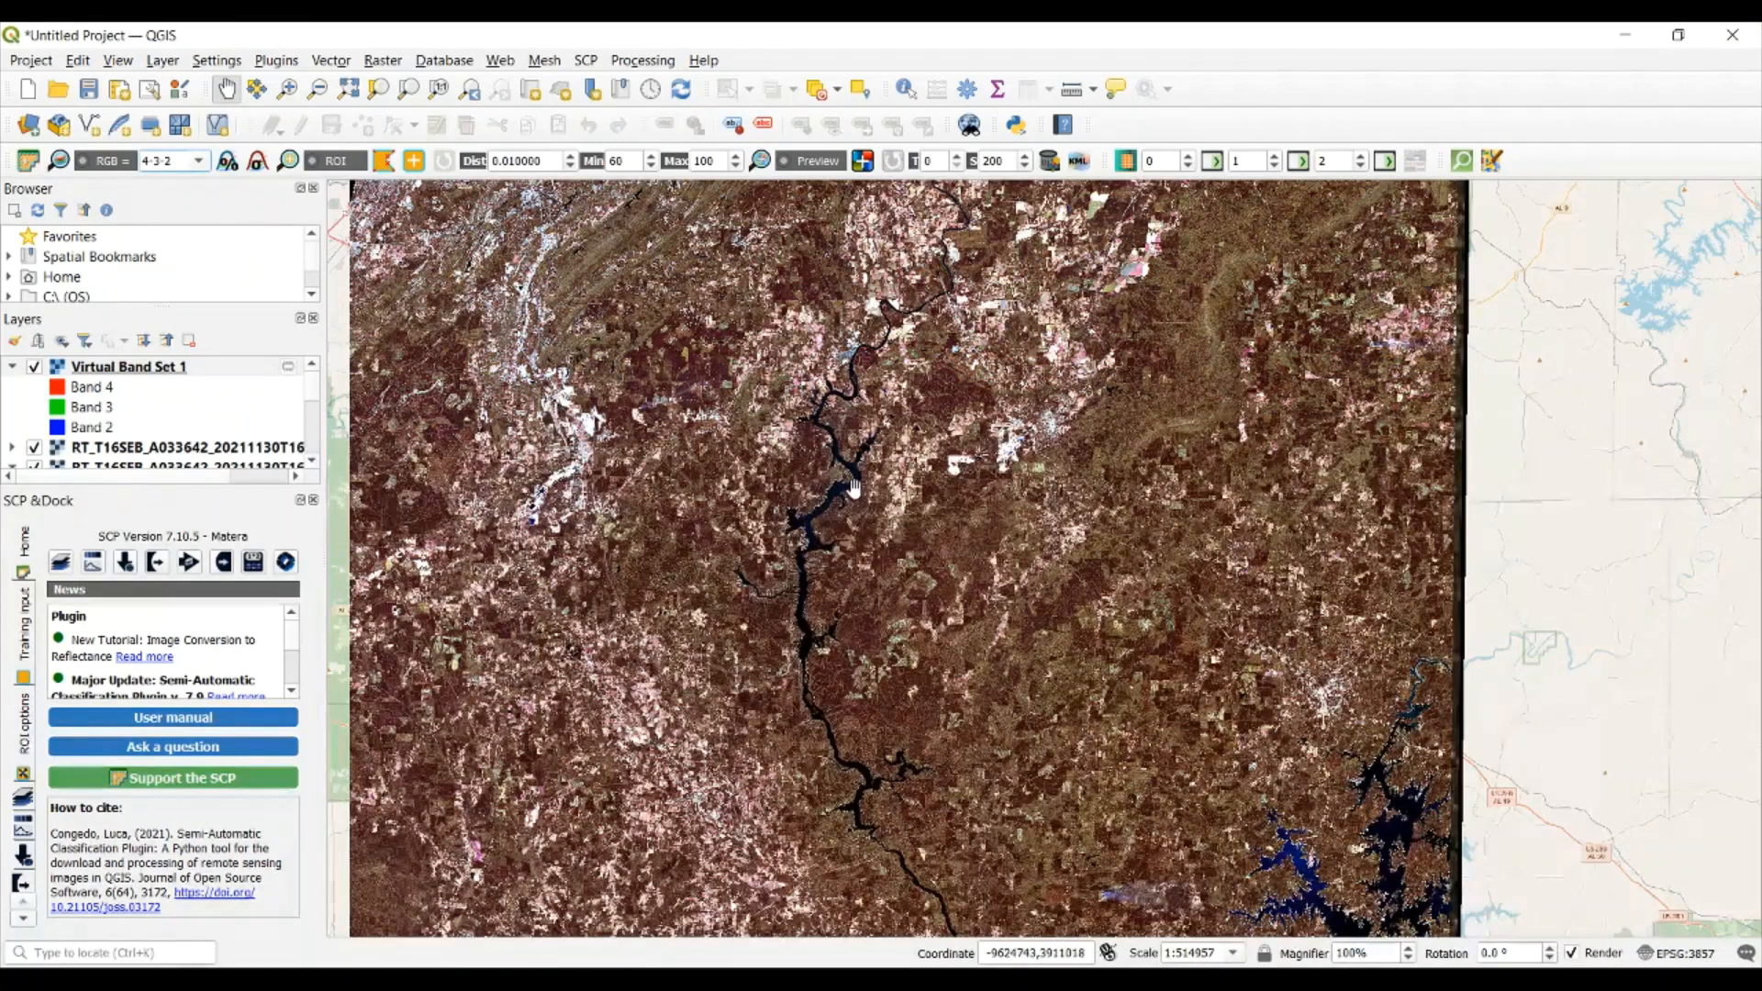
left_click_drag(766, 554, 881, 520)
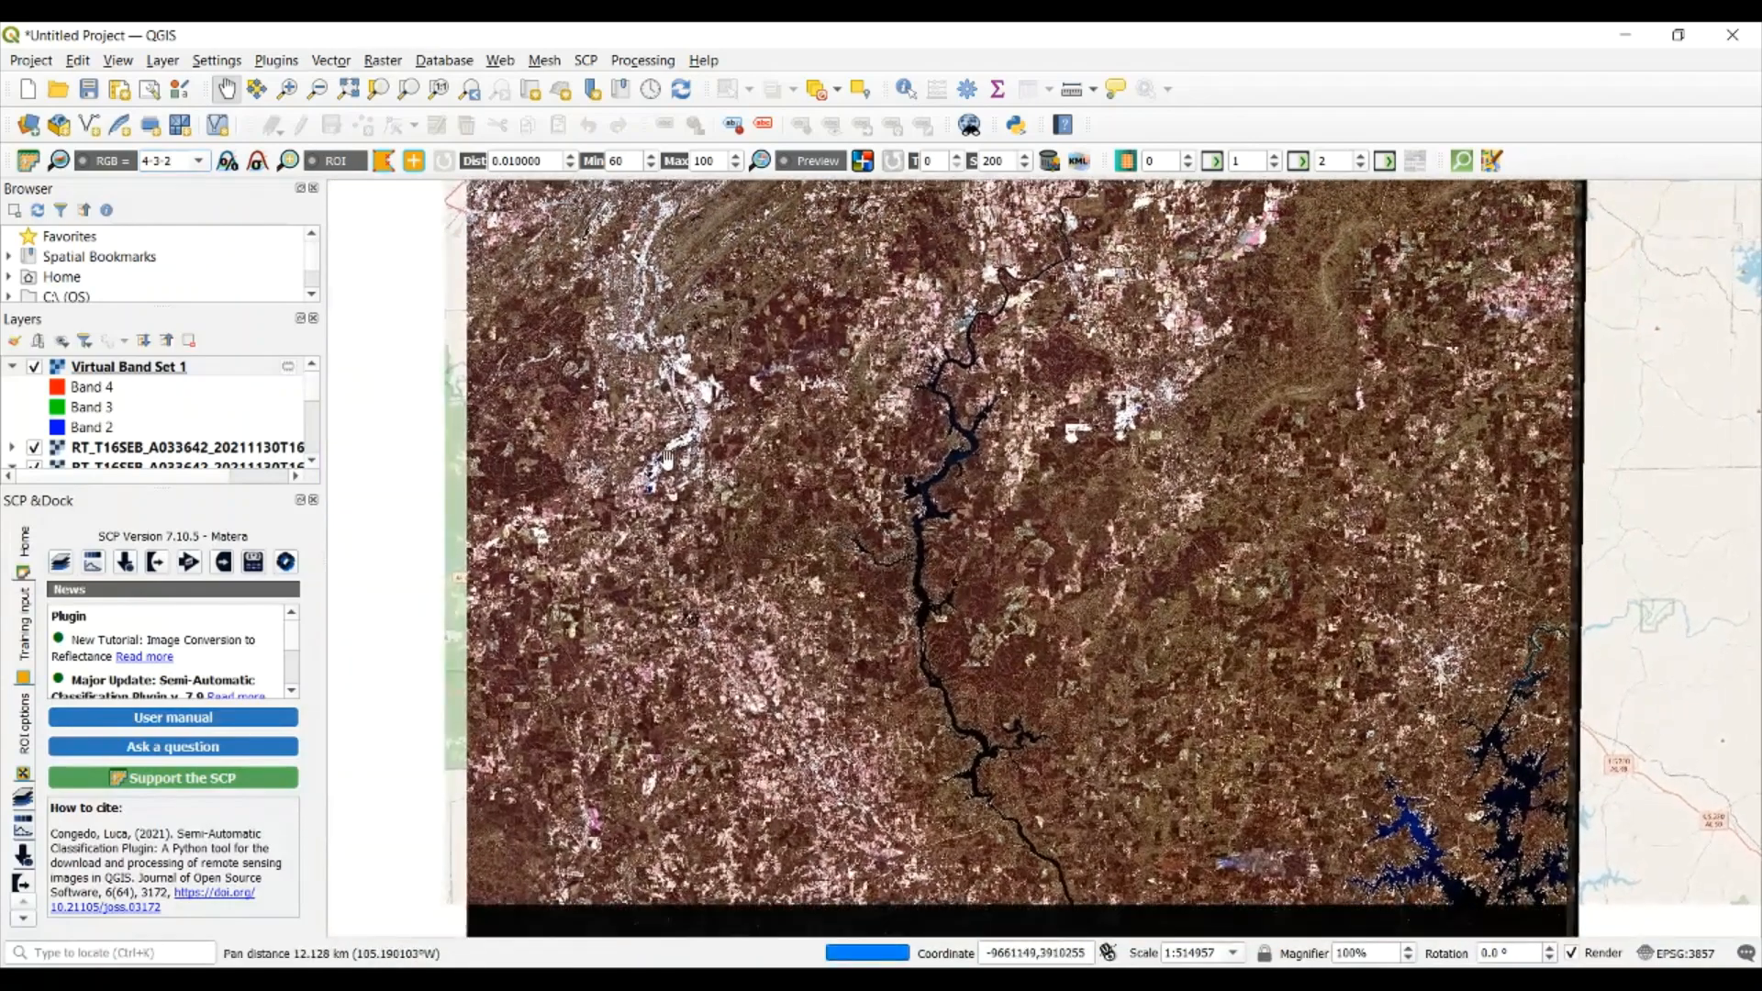
scroll(668, 459, "up", 1)
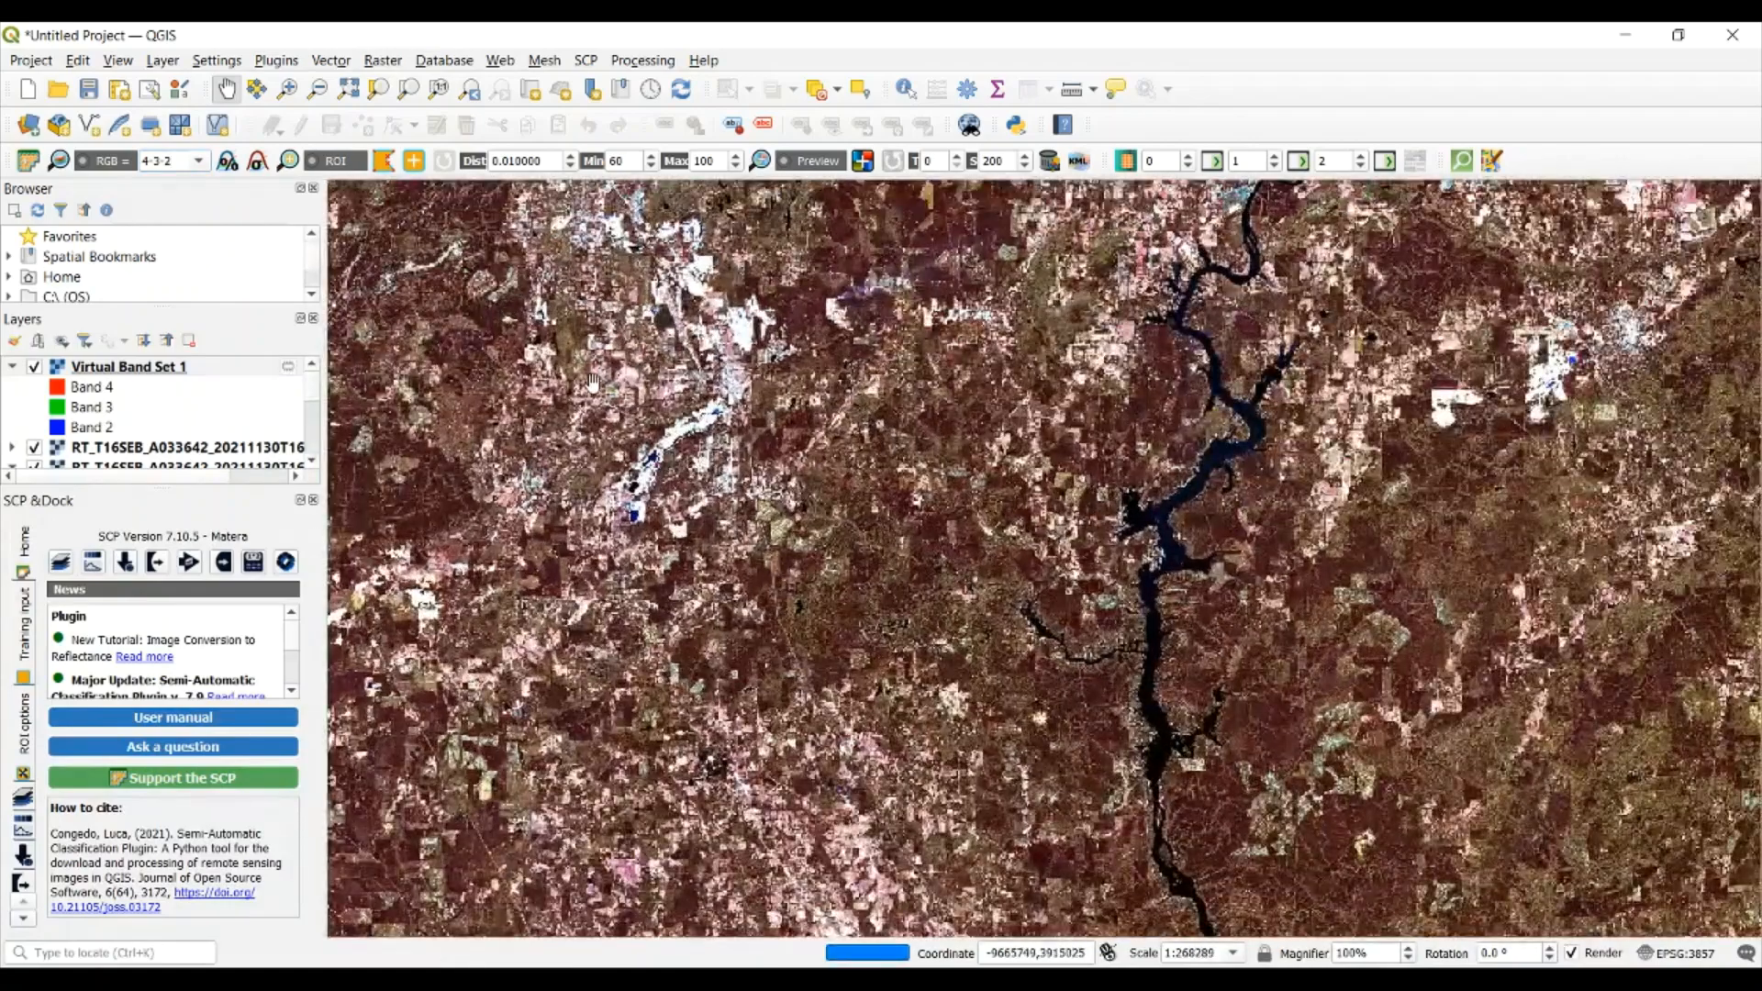
scroll(592, 379, "up", 1)
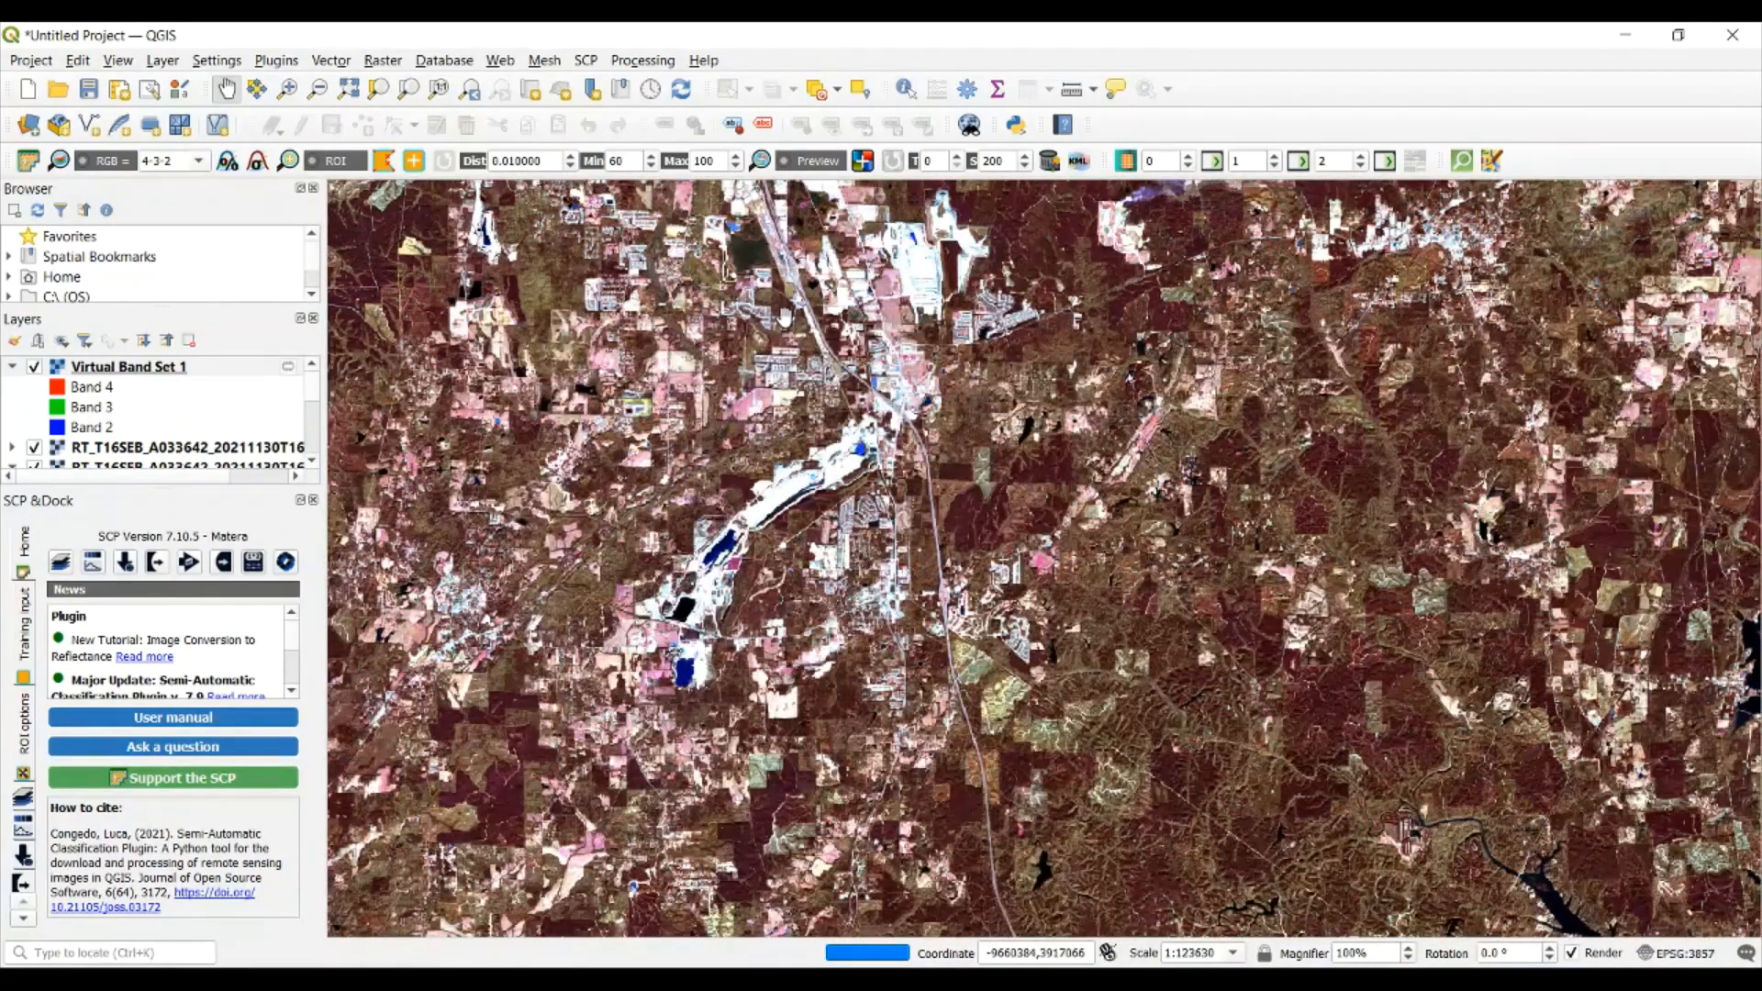
left_click_drag(809, 329, 929, 312)
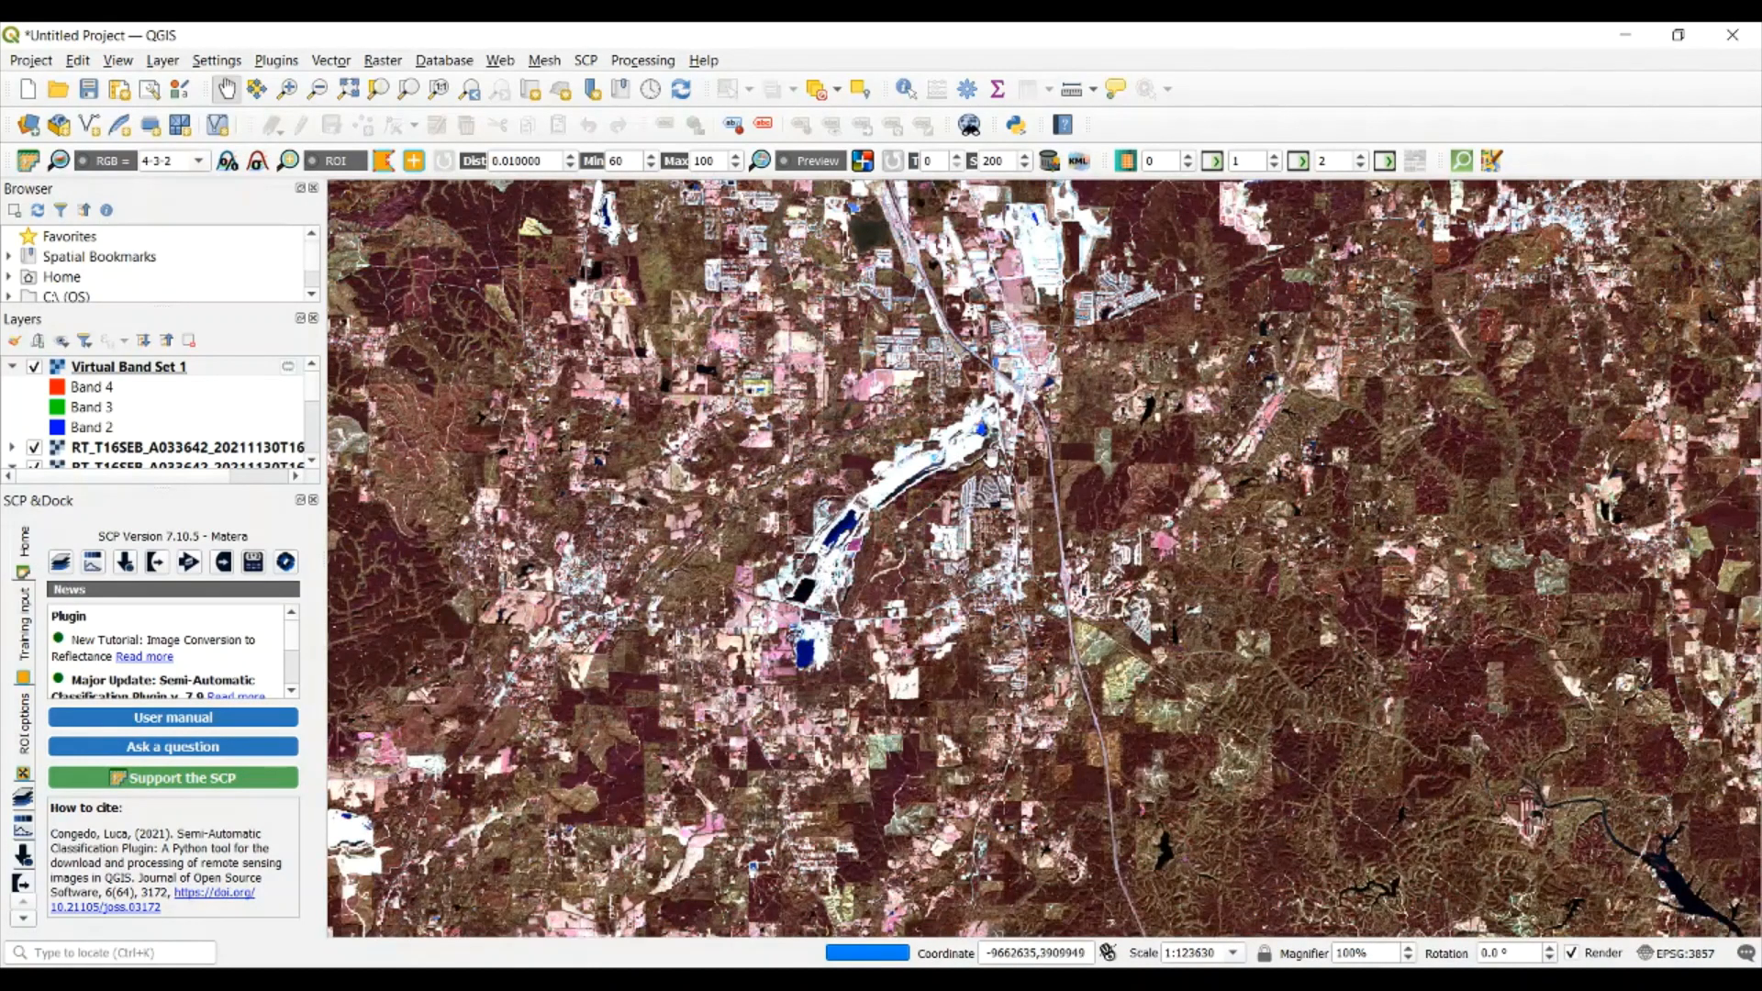
left_click_drag(895, 418, 884, 484)
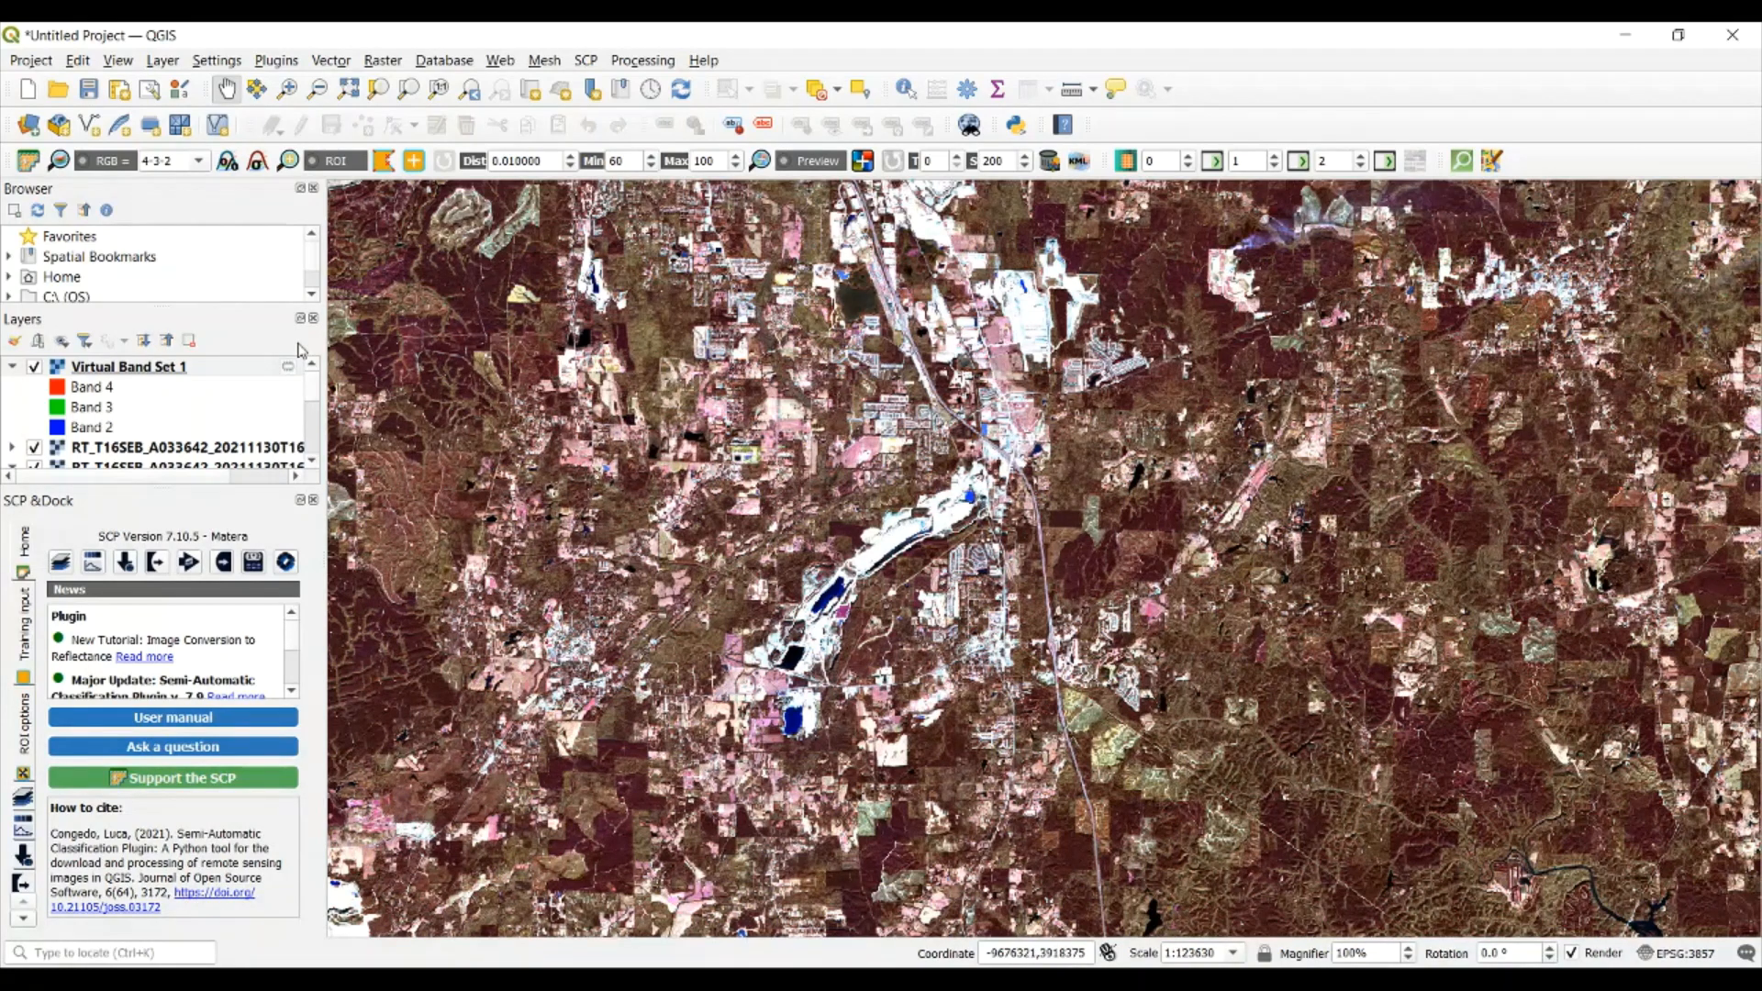
Change the RGB color composite of the virtual band set to 7-3-2
left_click_drag(185, 164, 135, 161)
left_click(198, 163)
left_click(199, 163)
left_click(182, 161)
left_click_drag(182, 160, 129, 149)
type("7-3-2")
left_click_drag(599, 312, 1027, 546)
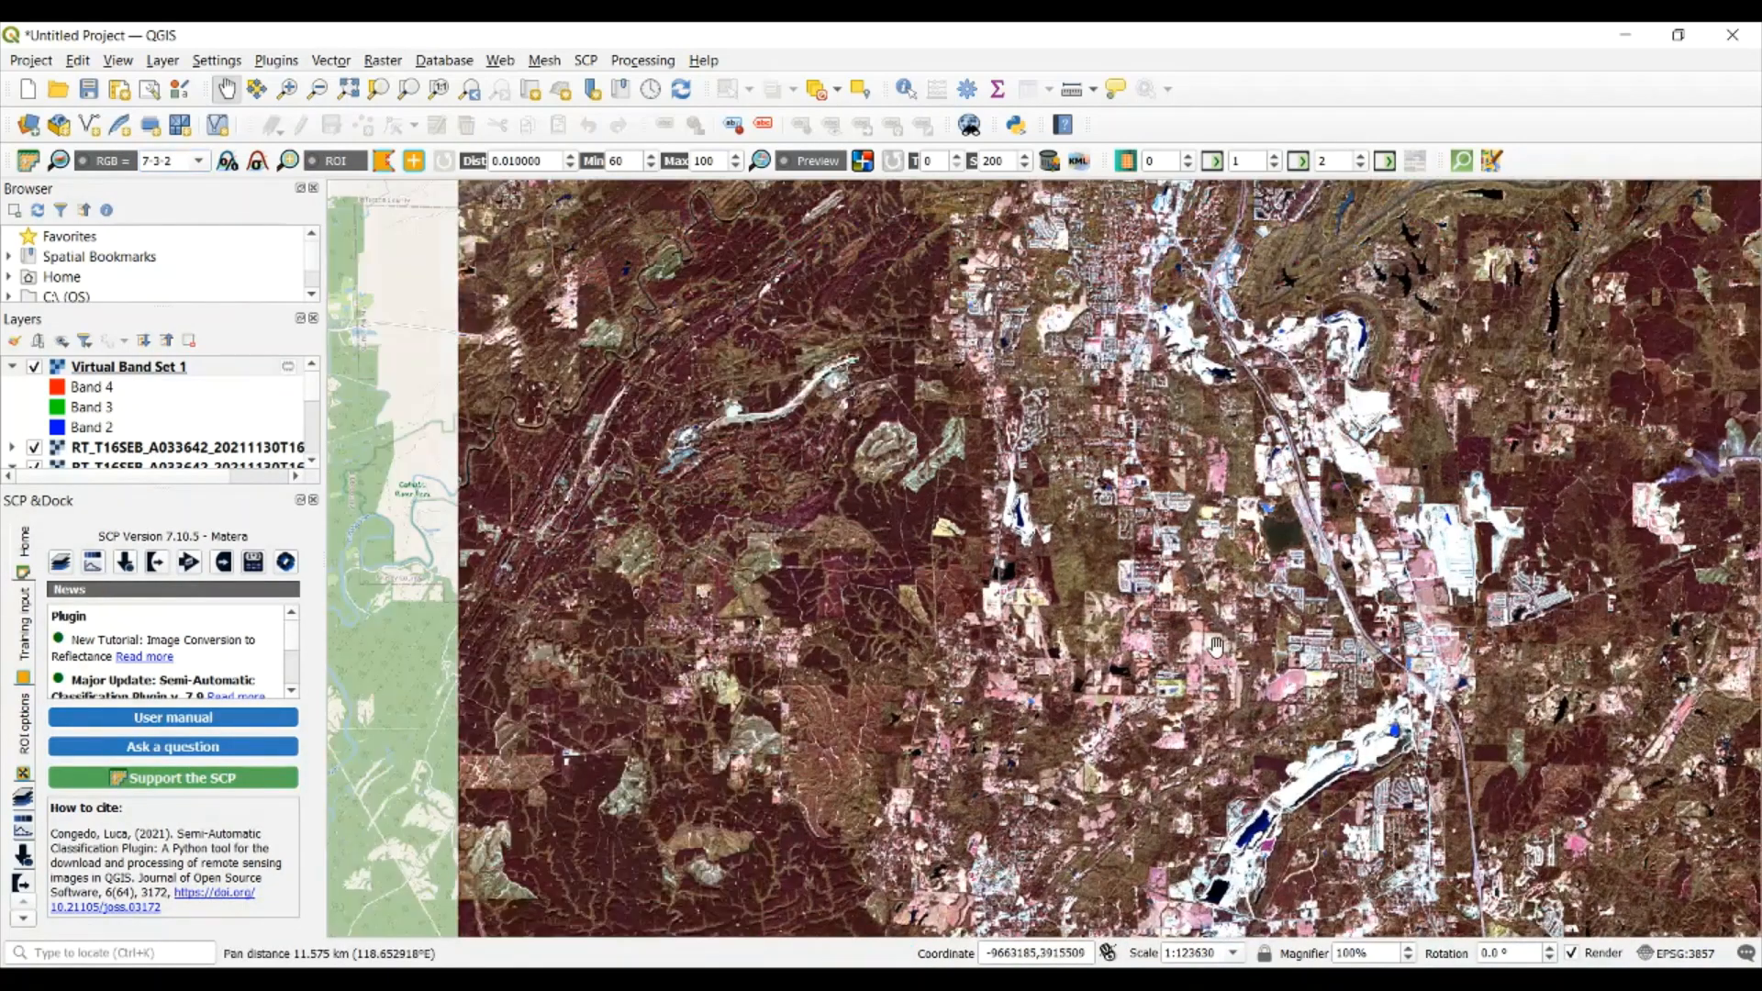
left_click_drag(1214, 650, 1048, 596)
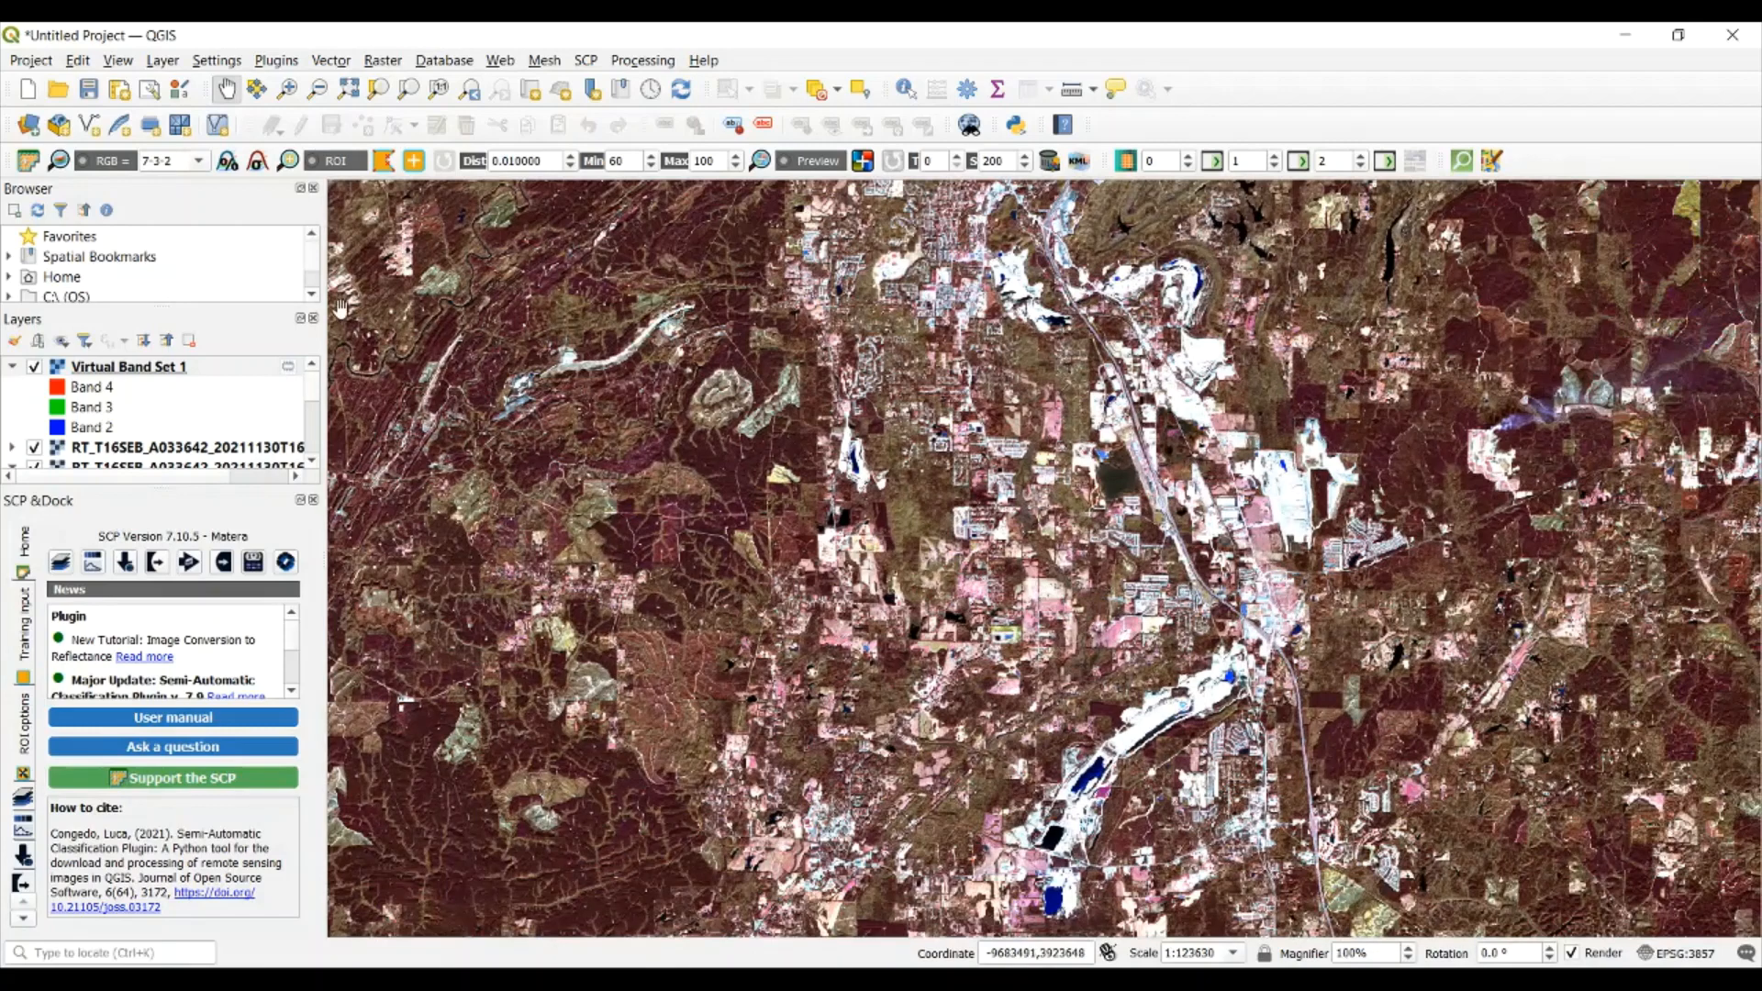
left_click(179, 161)
key("Return")
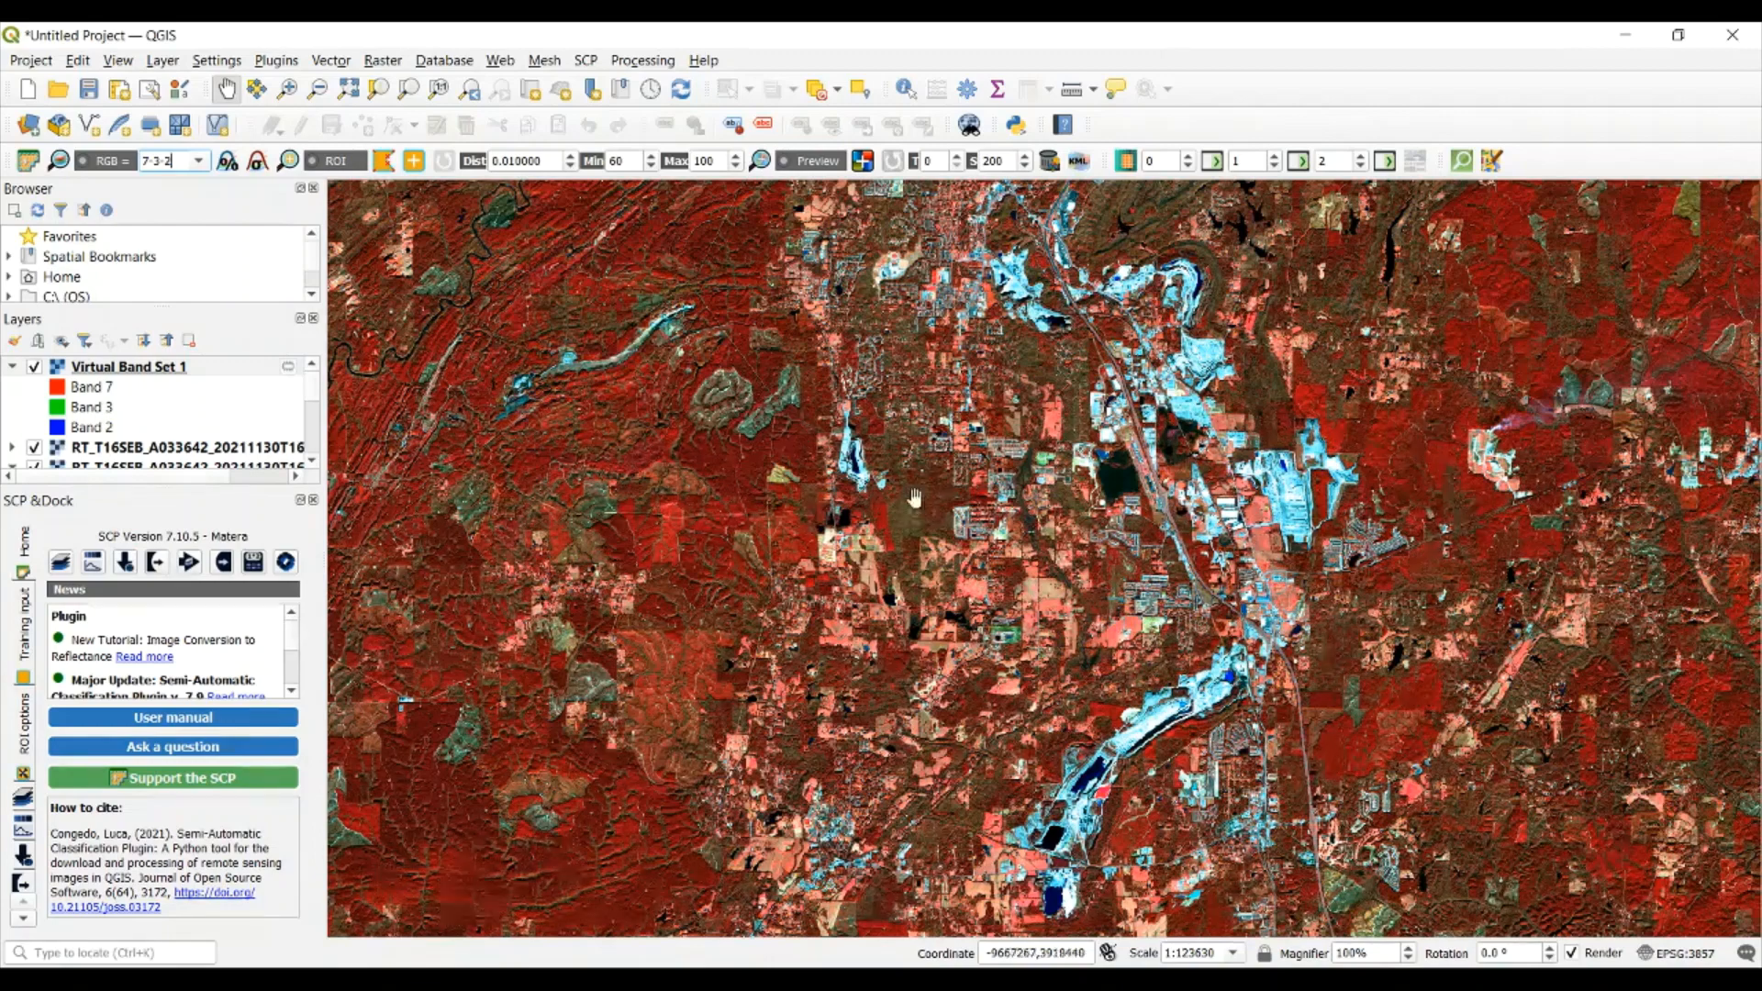
Examine how vegetation, water and built-up areas look in the 7-3-2 composite, close up around the industrial sites and highway
left_click_drag(694, 380, 626, 408)
left_click_drag(1270, 568, 1157, 595)
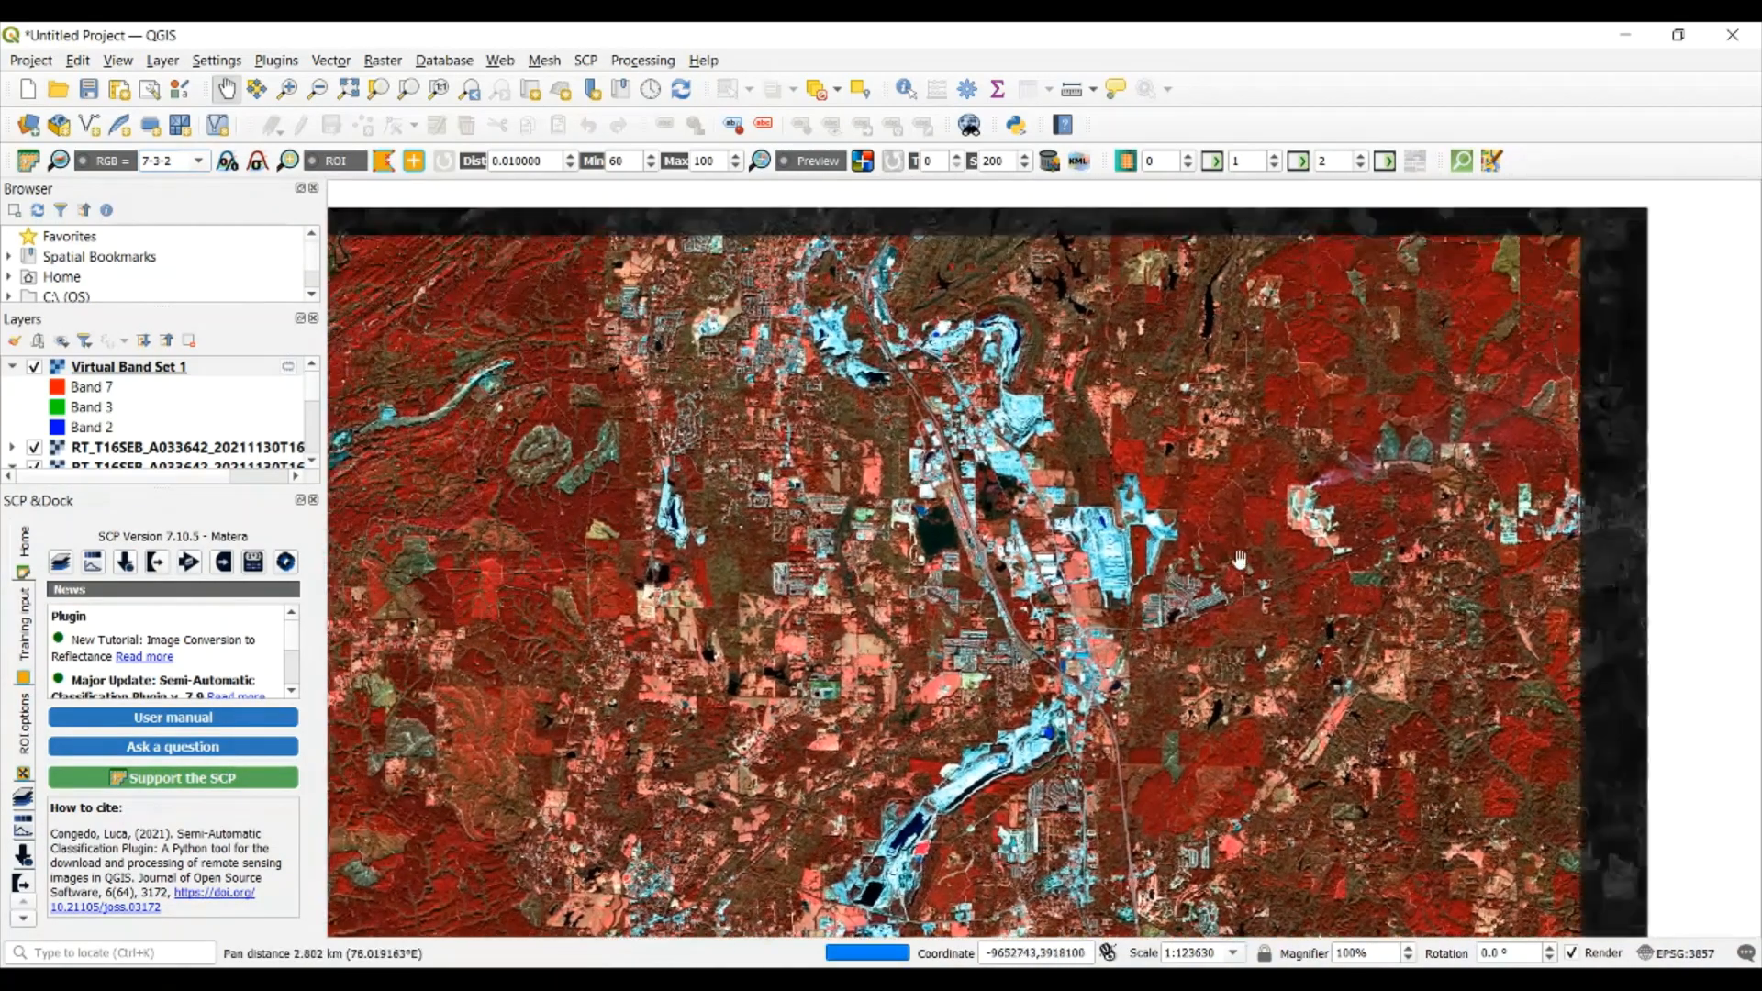
left_click_drag(904, 575, 973, 477)
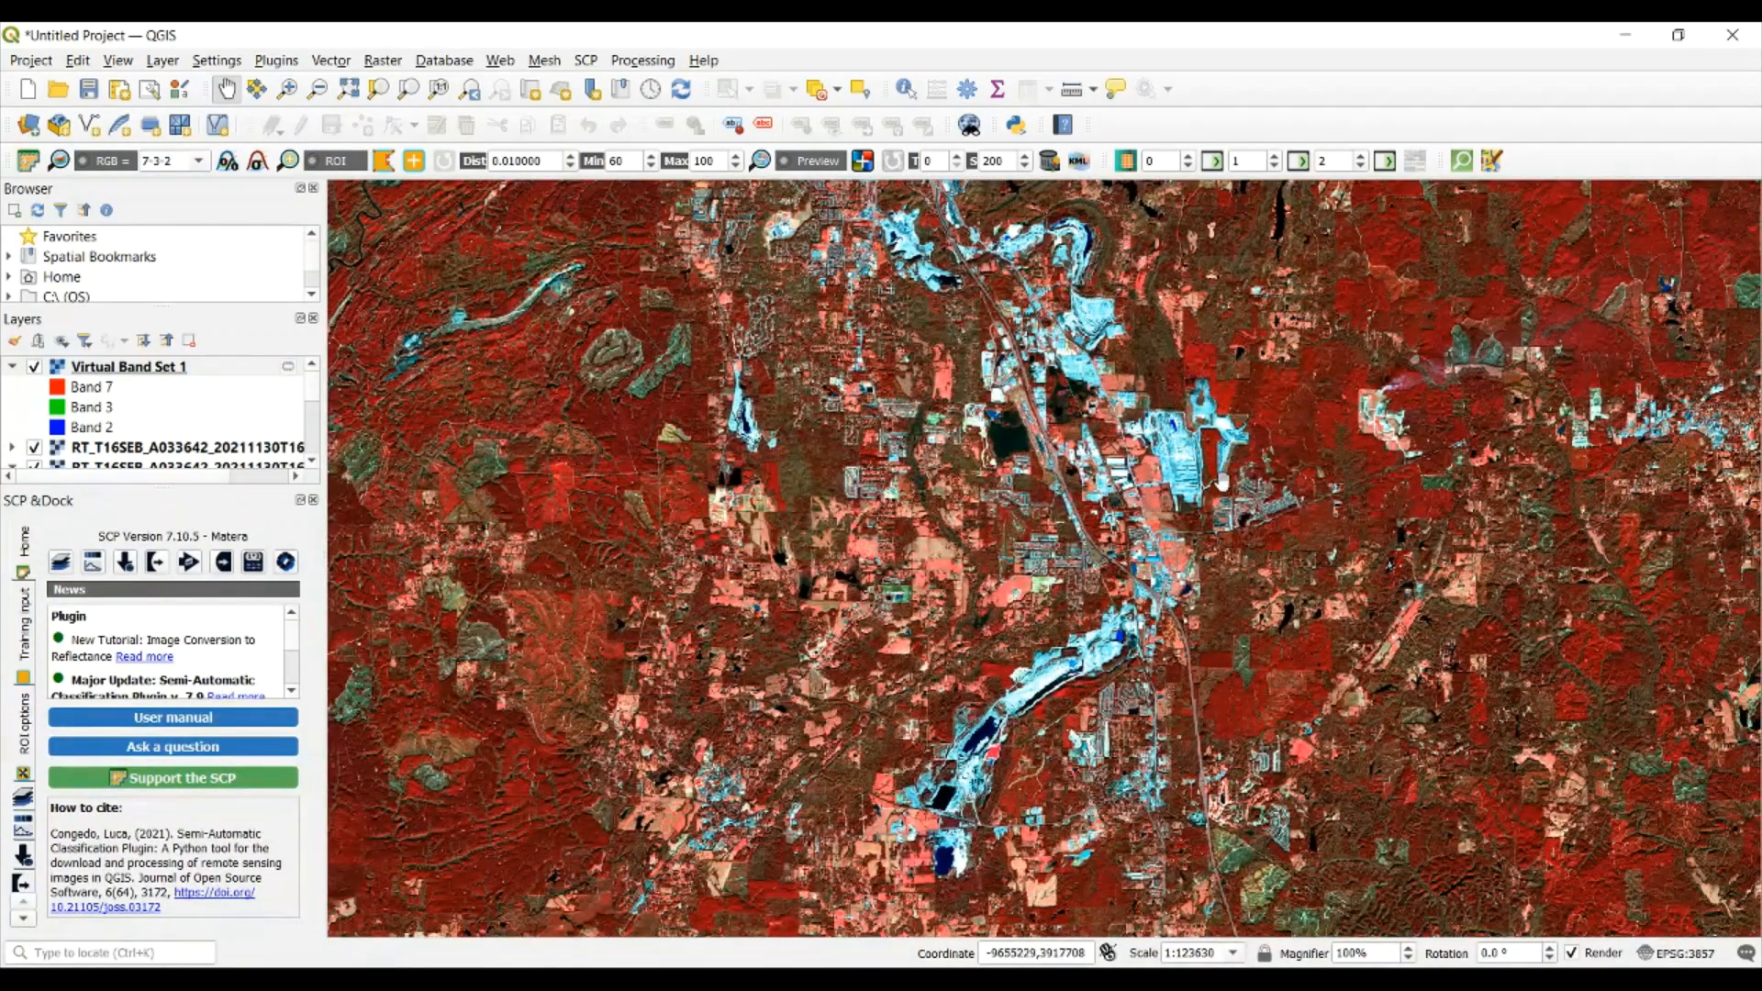
scroll(1211, 482, "up", 3)
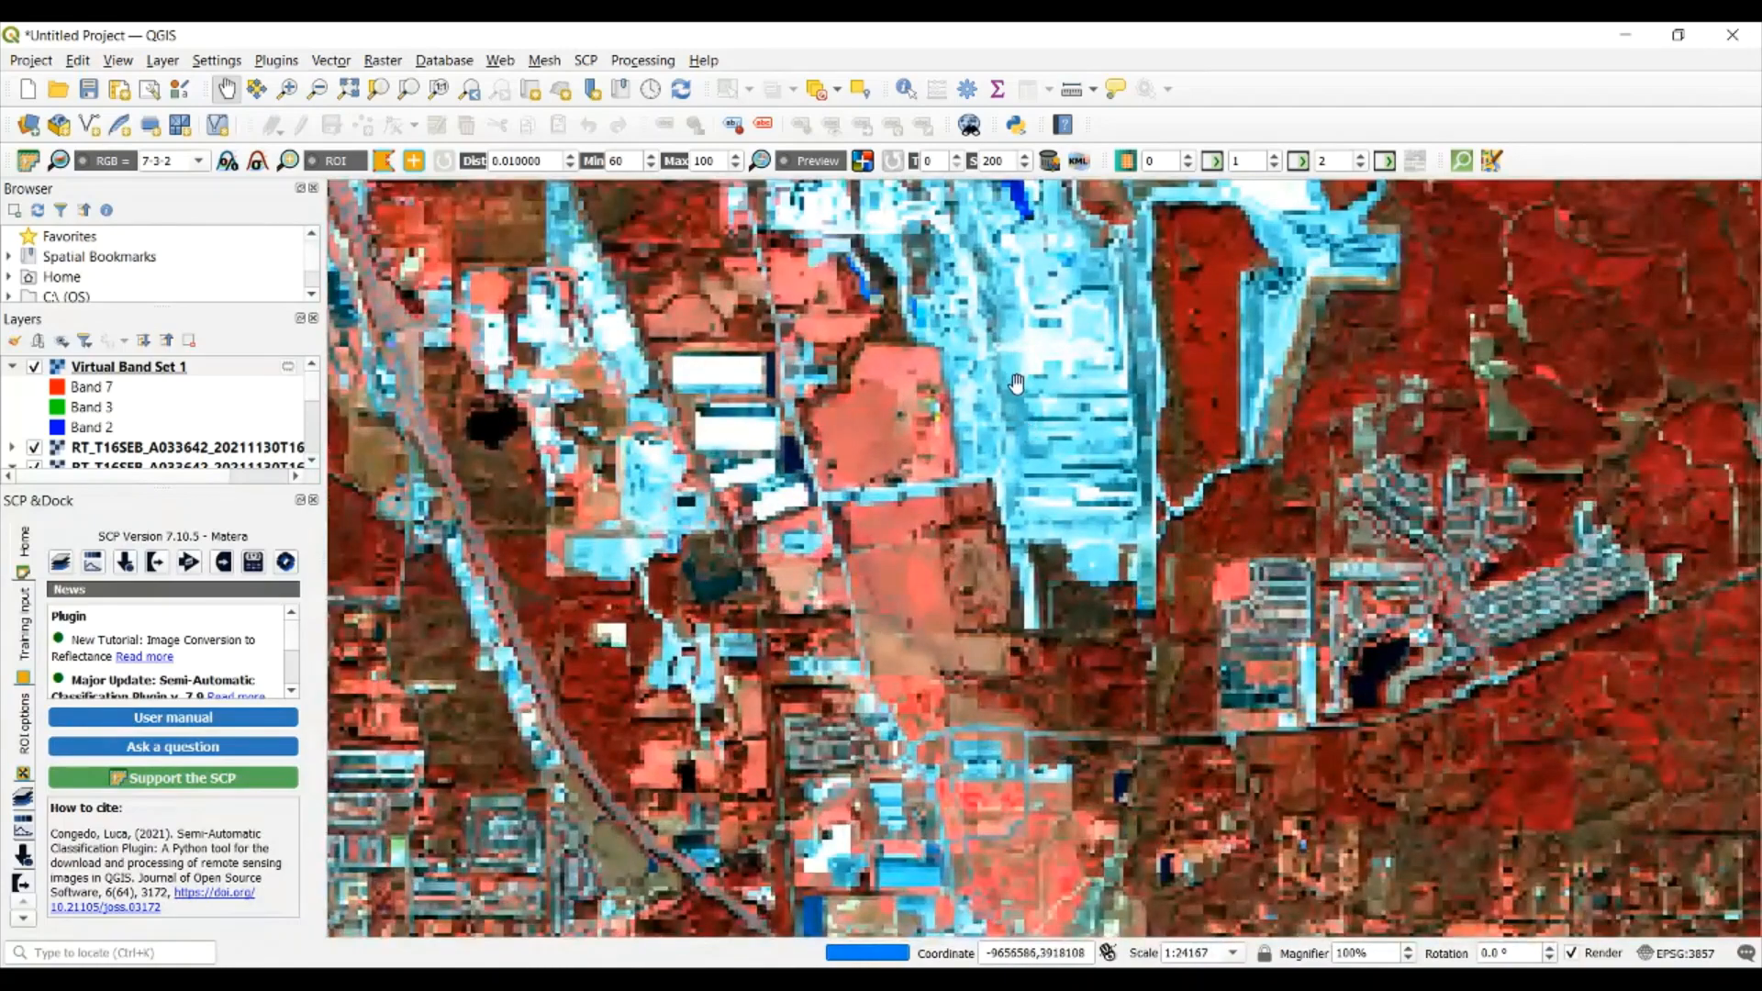
left_click_drag(1015, 382, 1117, 482)
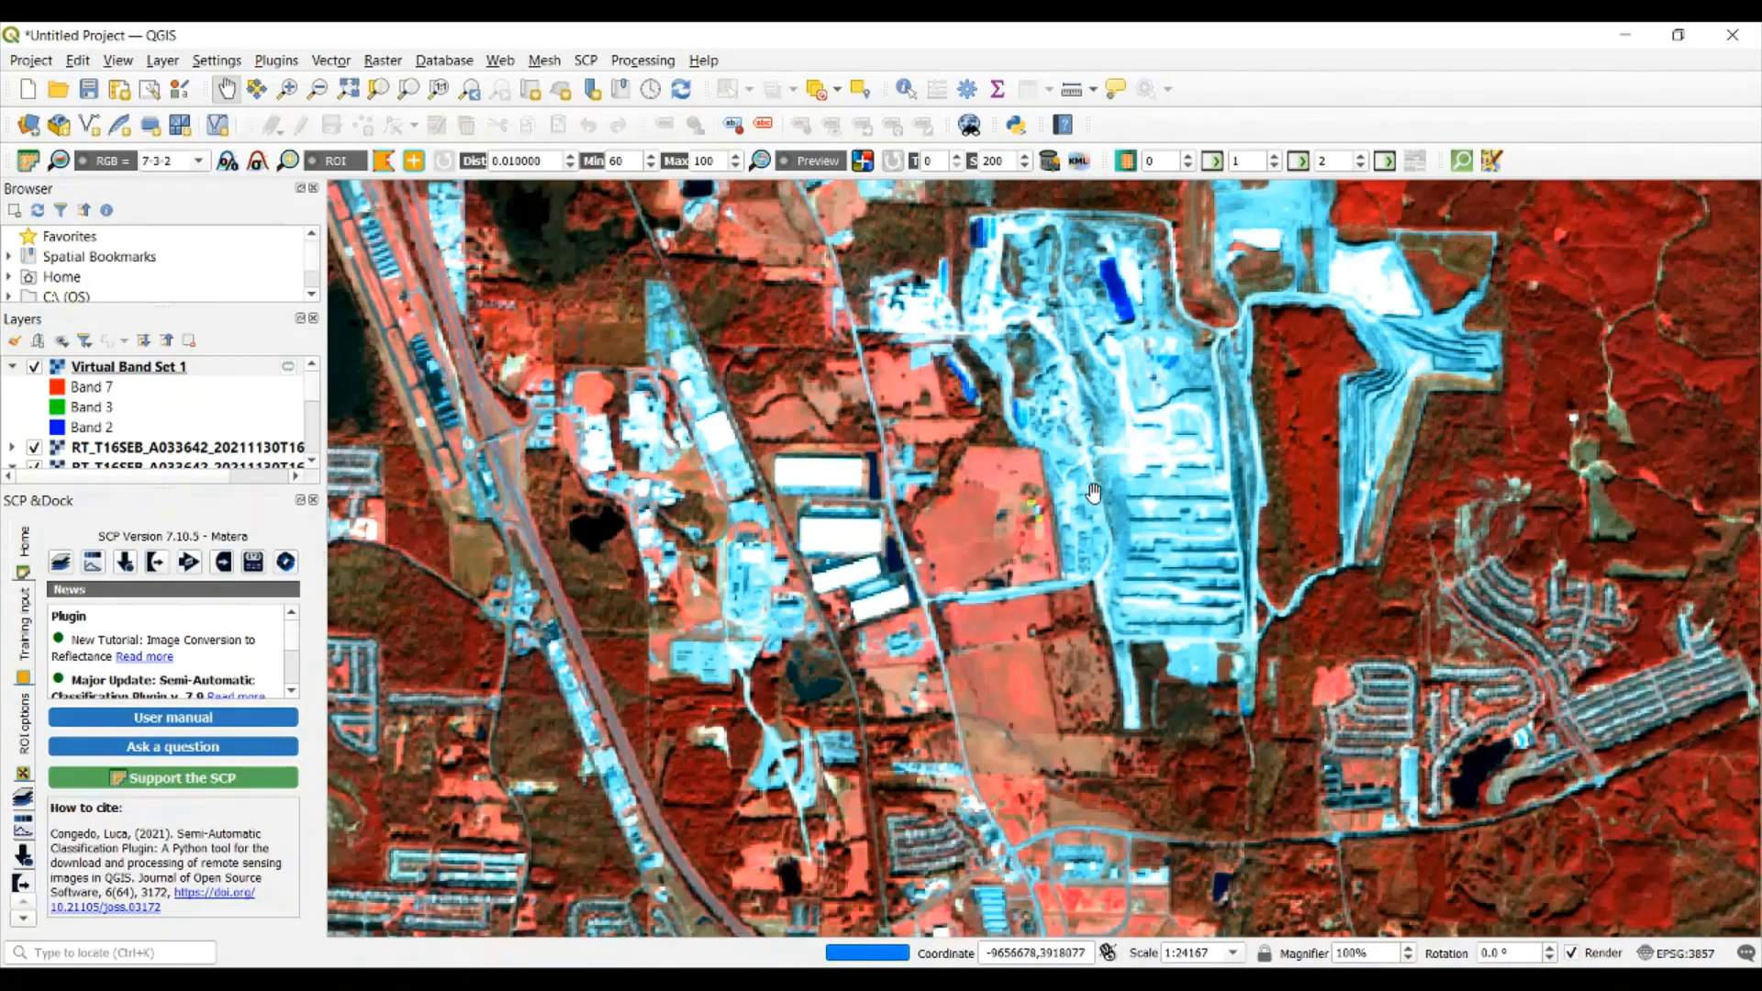
left_click_drag(795, 665, 904, 618)
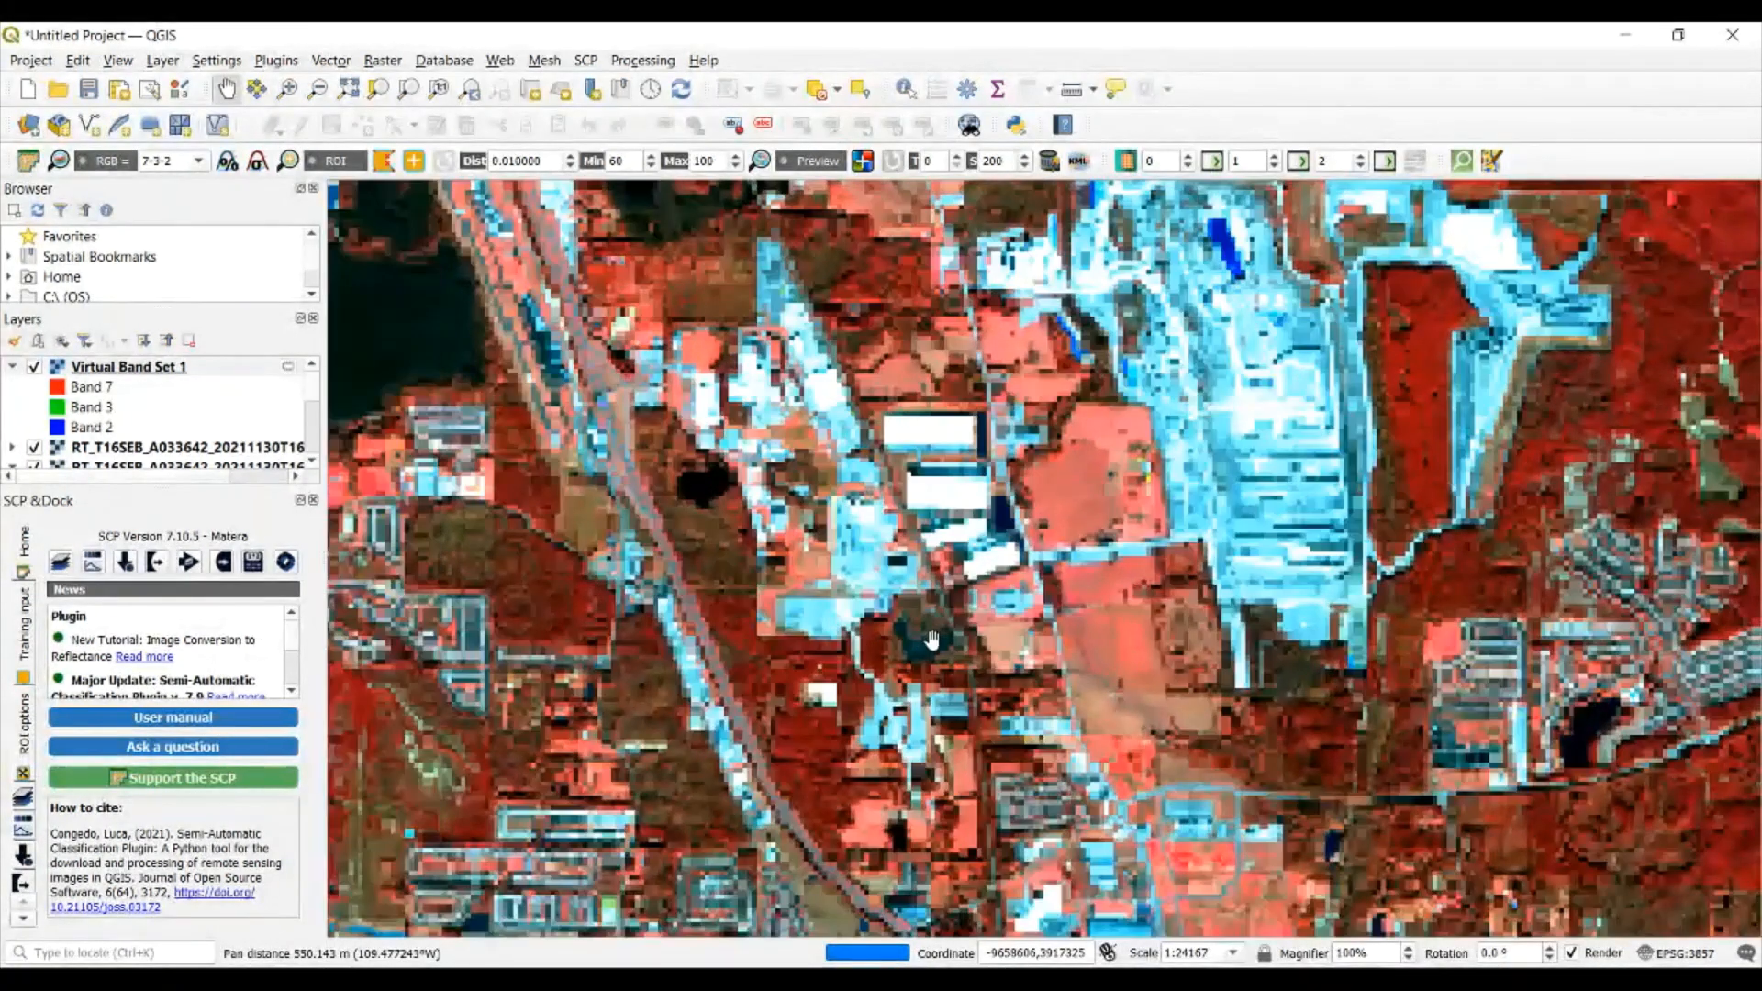
left_click_drag(746, 553, 951, 623)
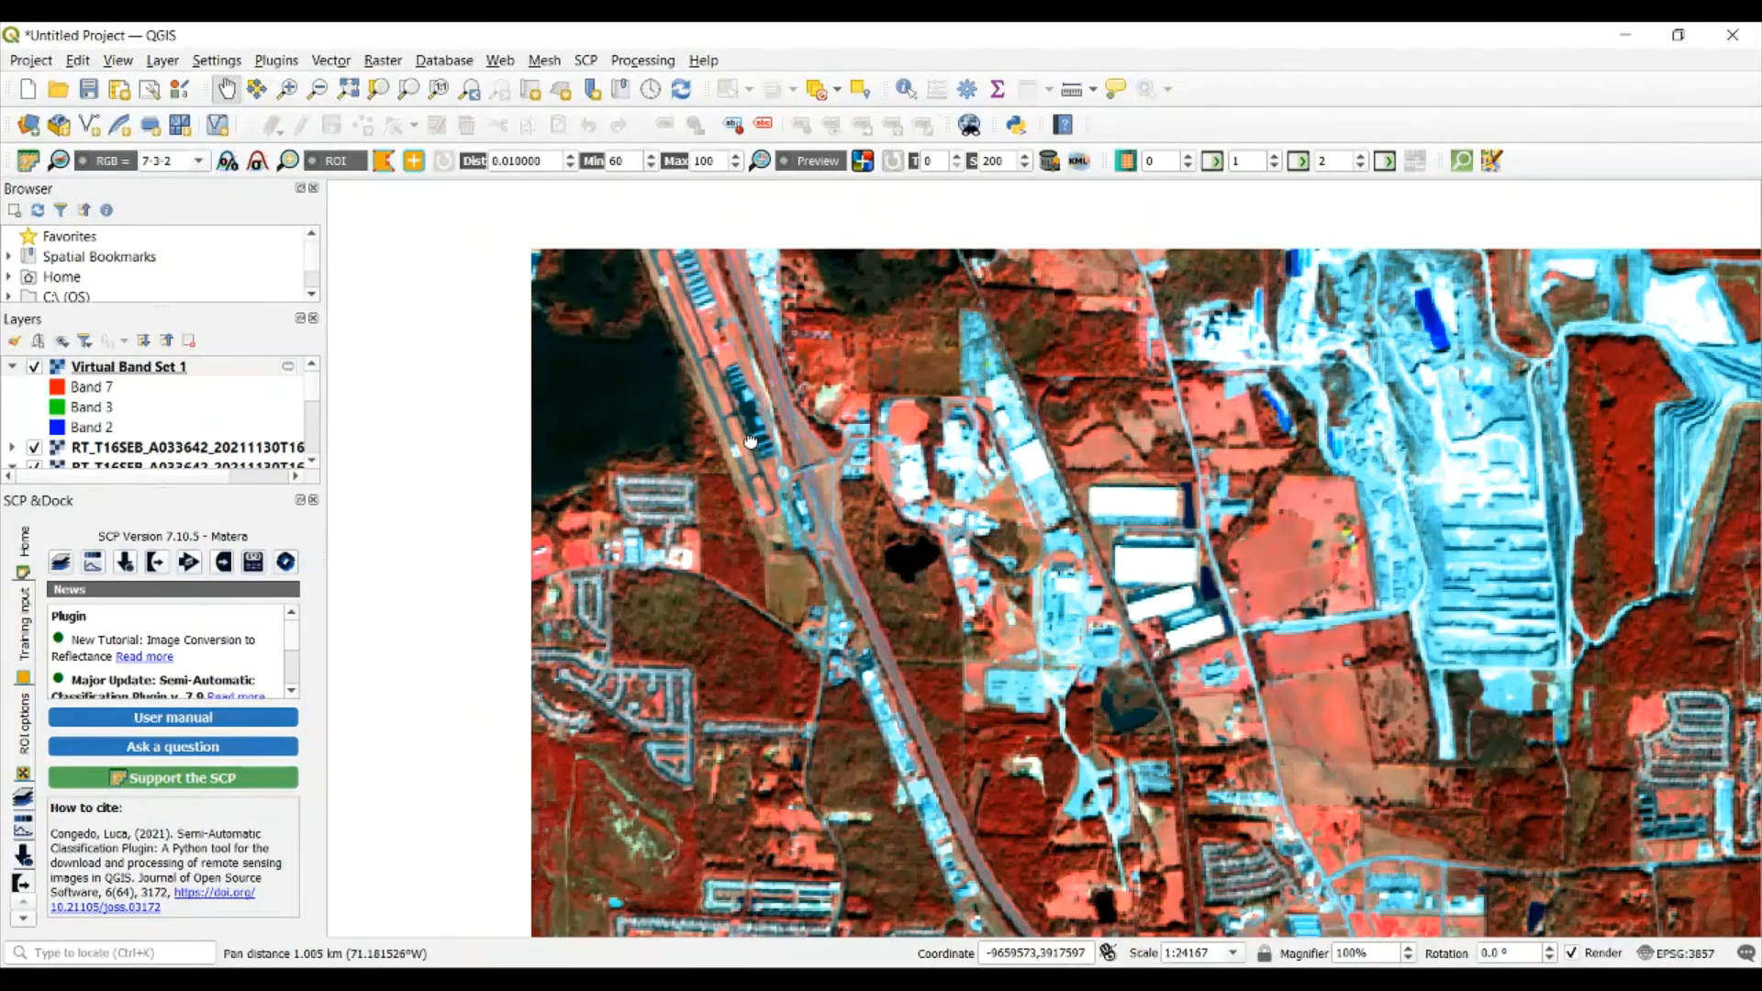
scroll(897, 447, "down", 1)
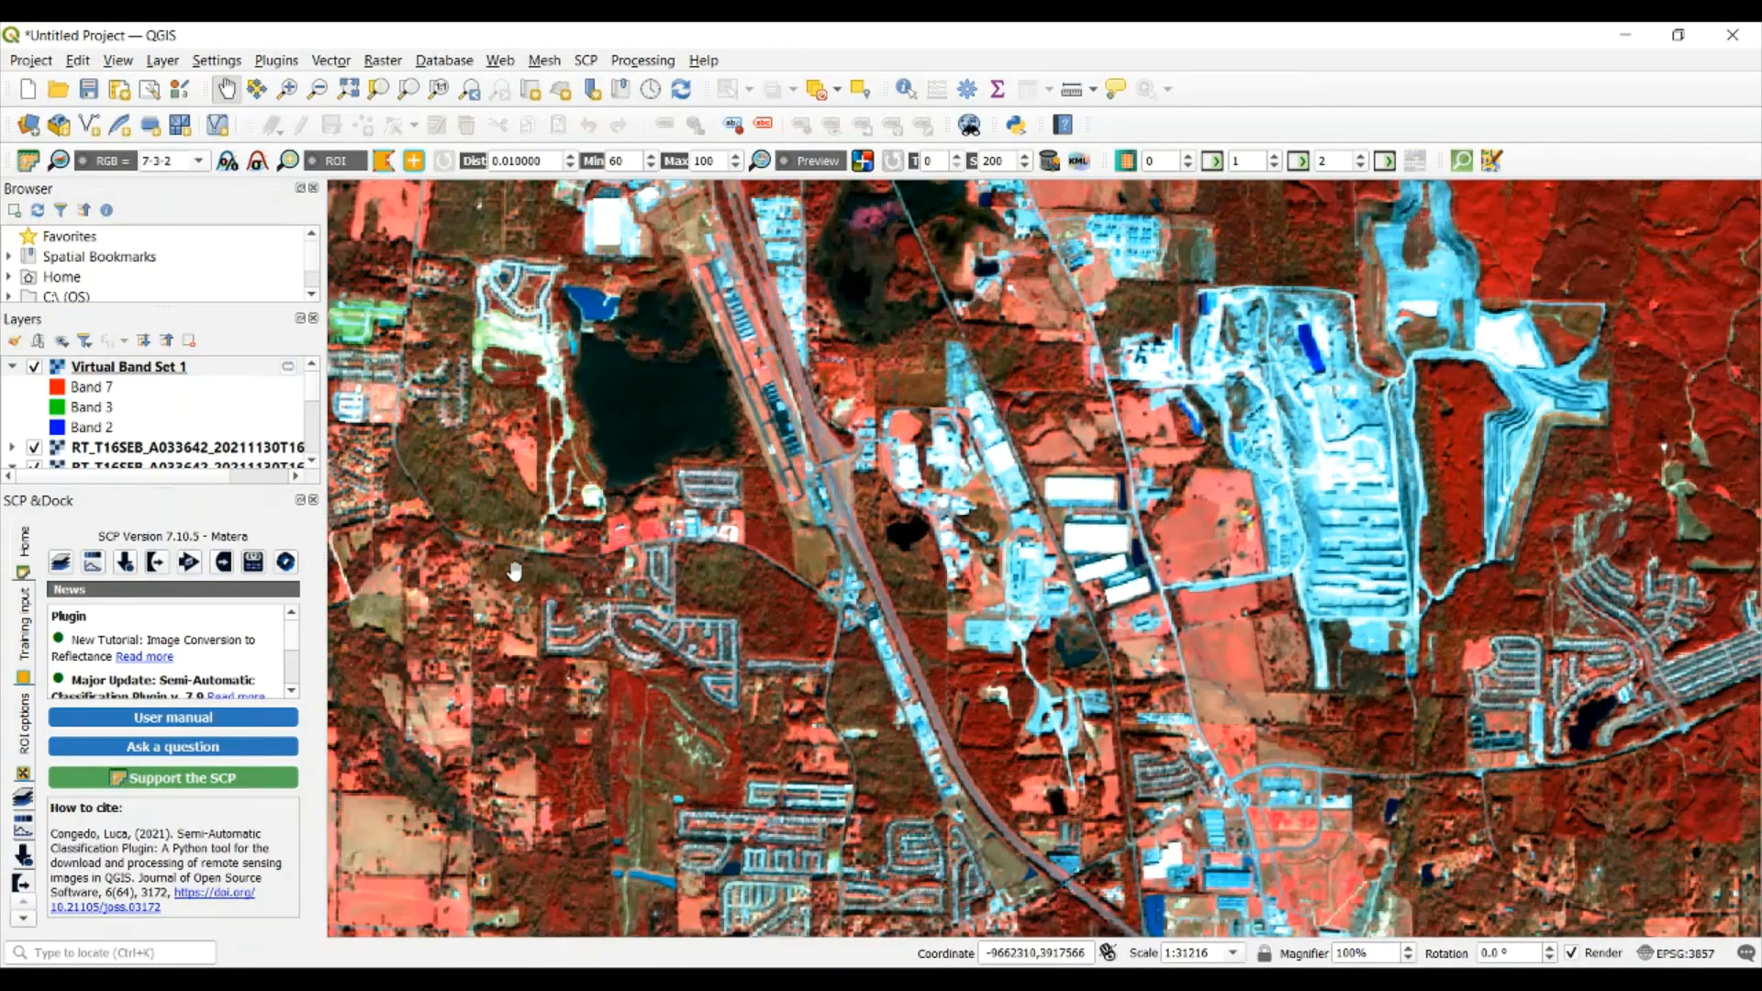
Create a new SCP training input file named training in the L2A_T16SEB image folder
left_click(30, 613)
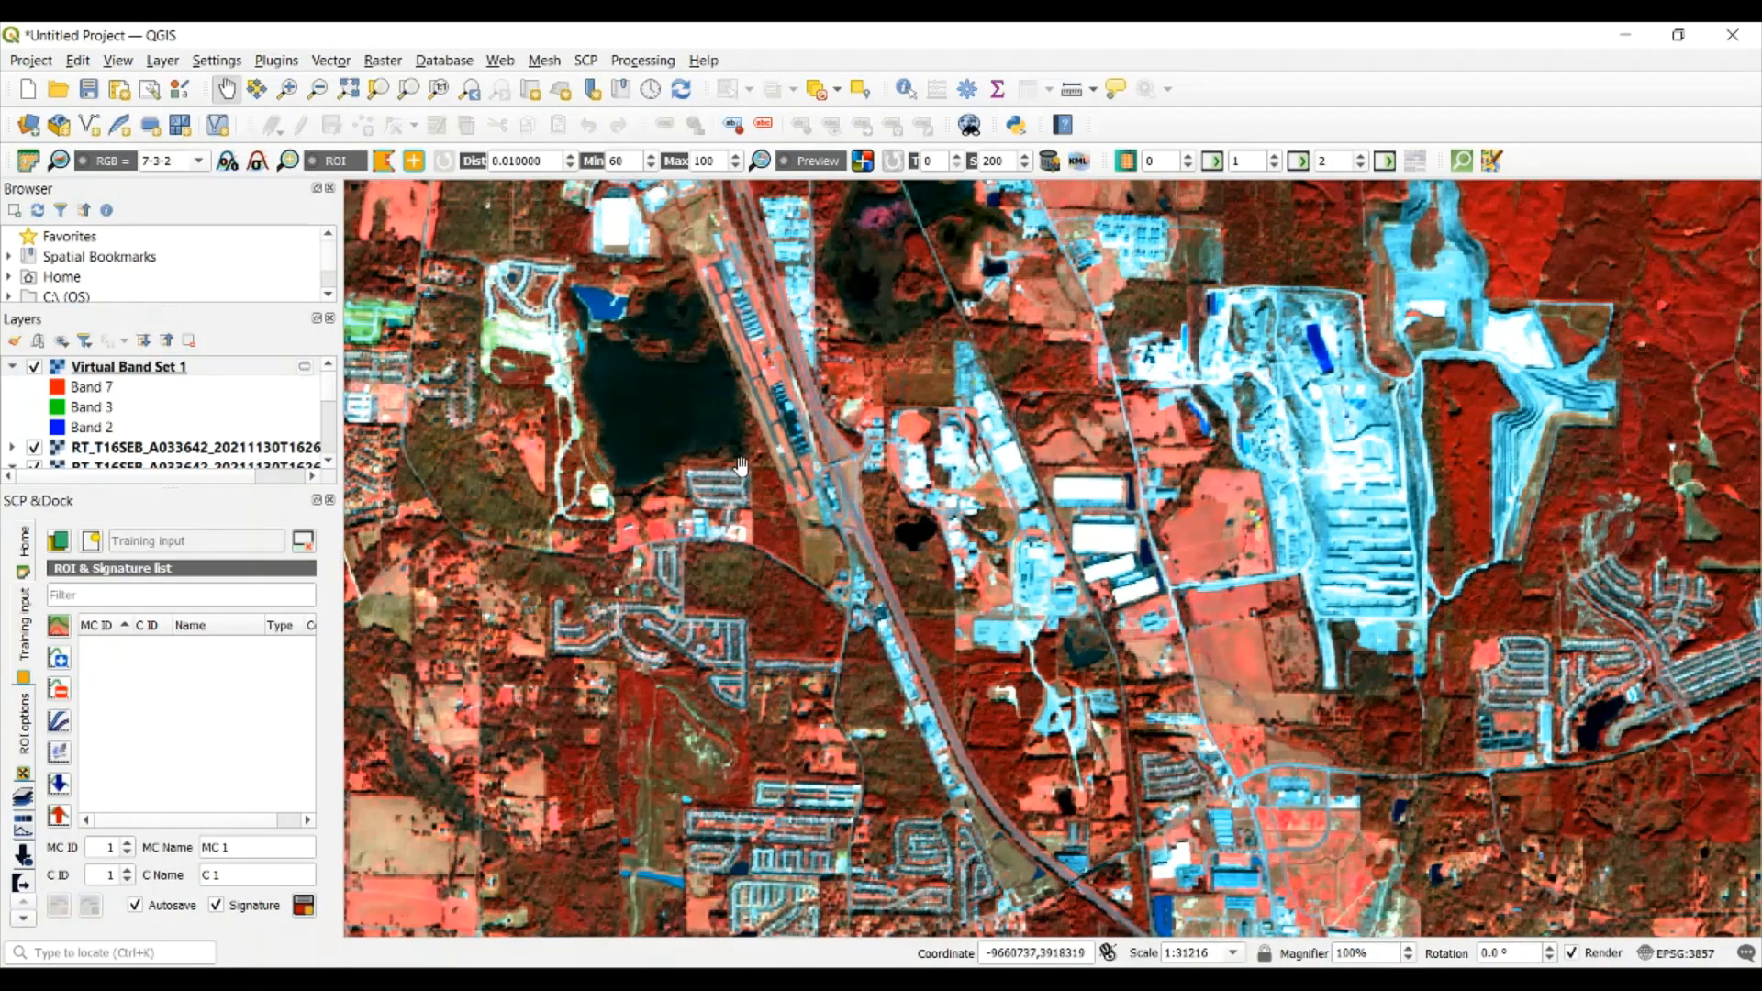
left_click_drag(719, 399, 772, 446)
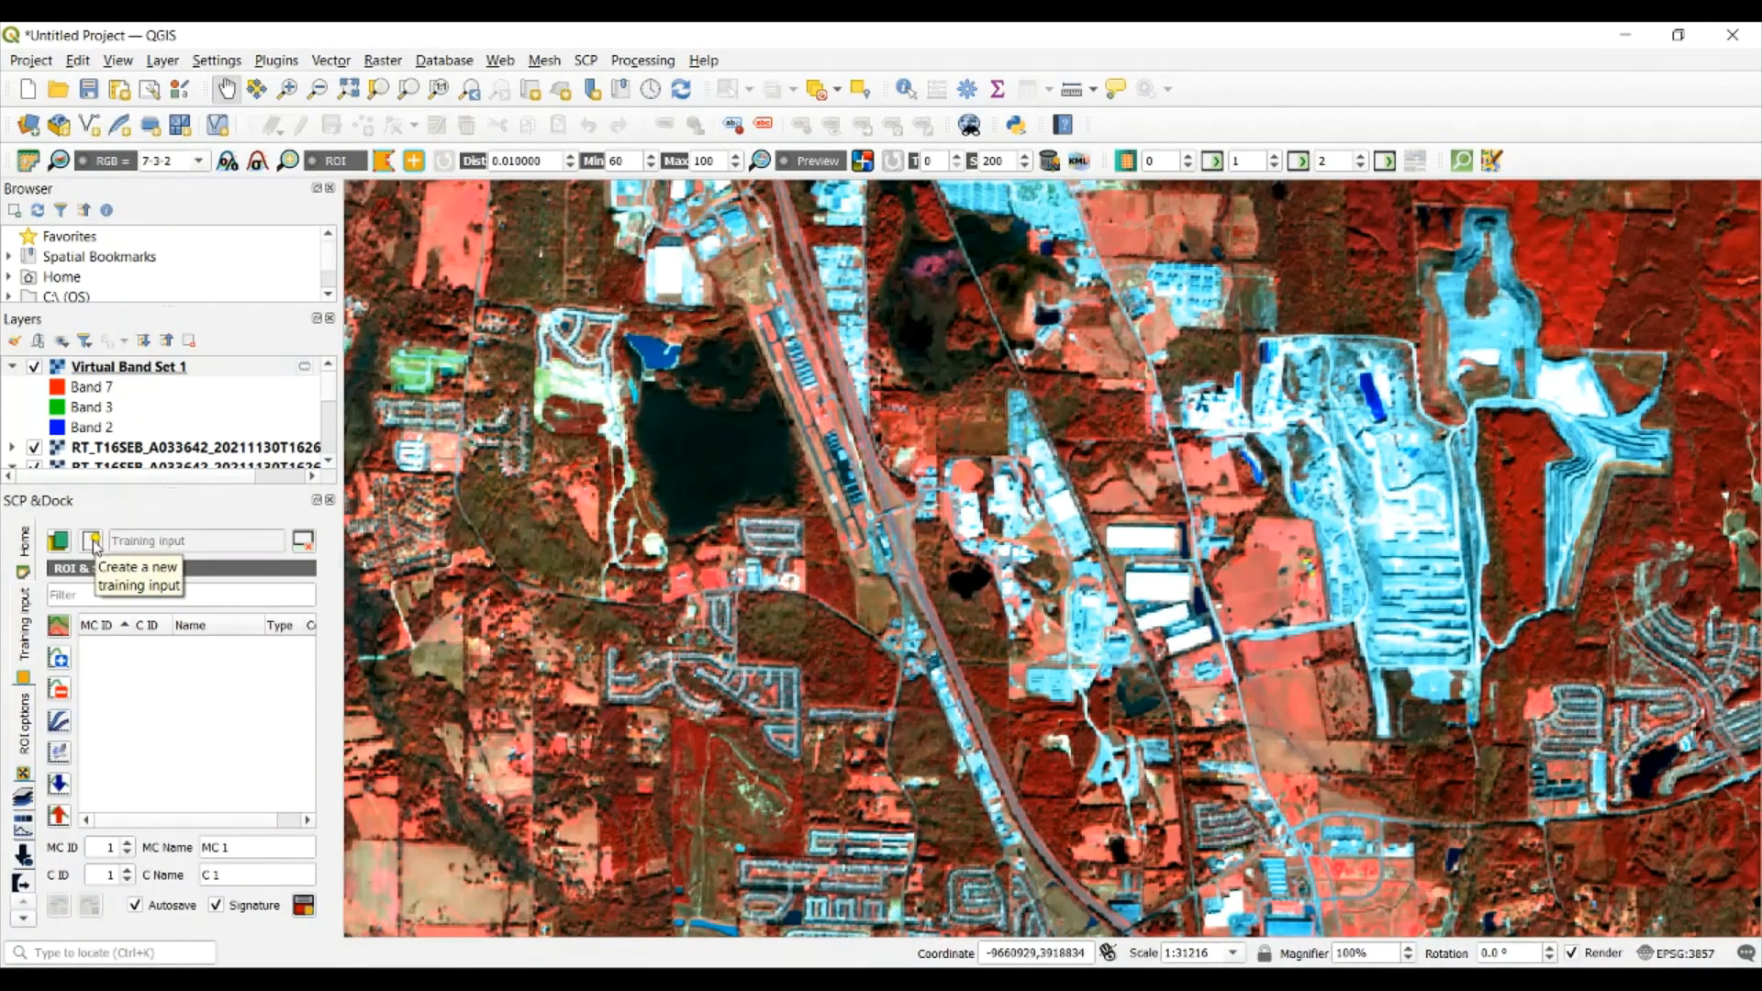
left_click(92, 542)
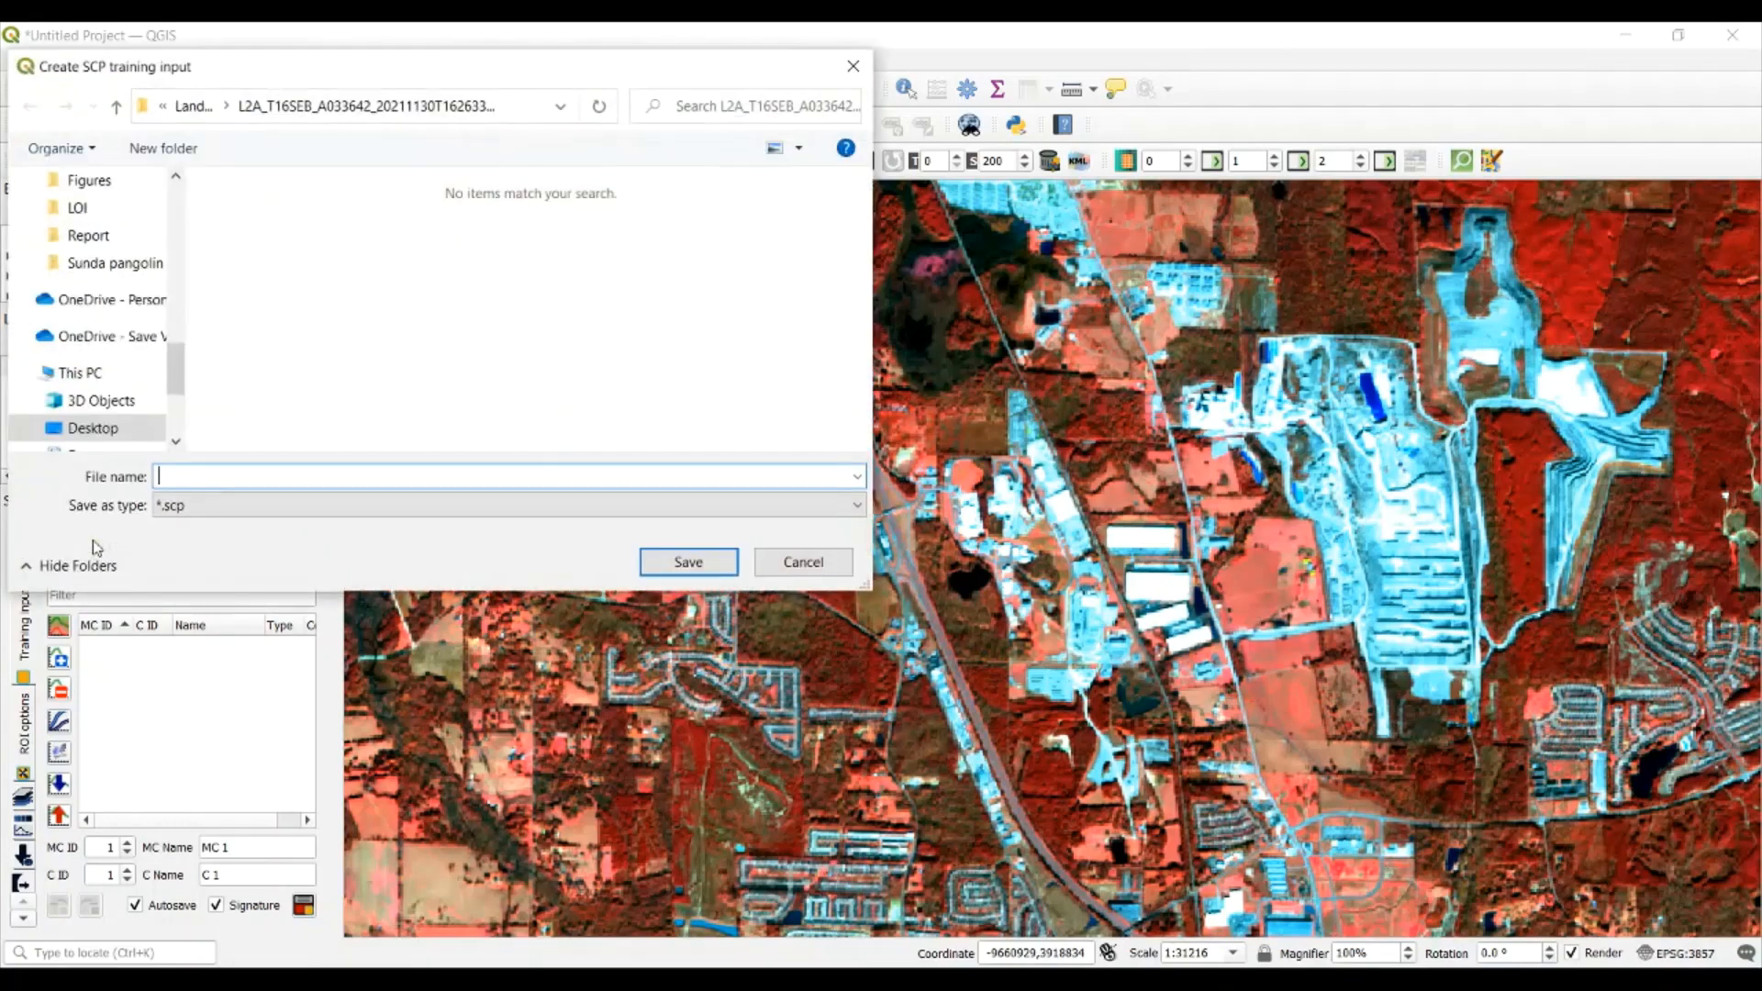
type("training")
key("Return")
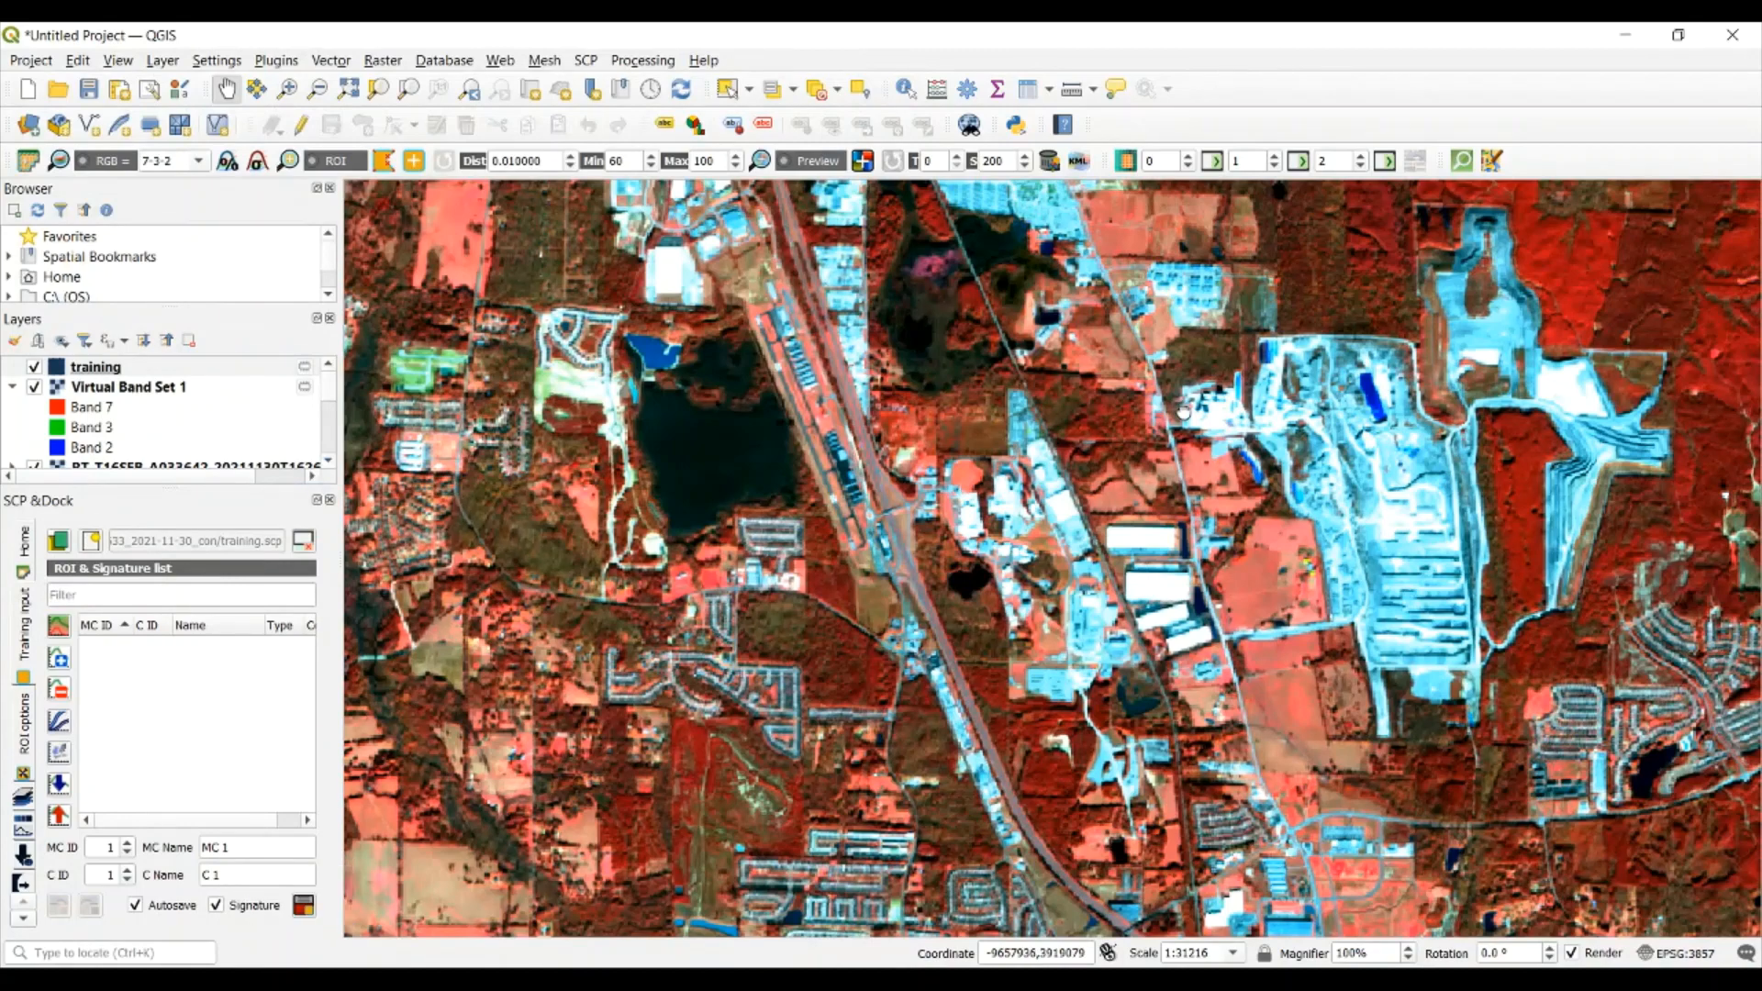
Set the macroclass name to Vegetation and the class name to Forest, and activate ROI polygon creation
left_click_drag(1507, 378, 1033, 565)
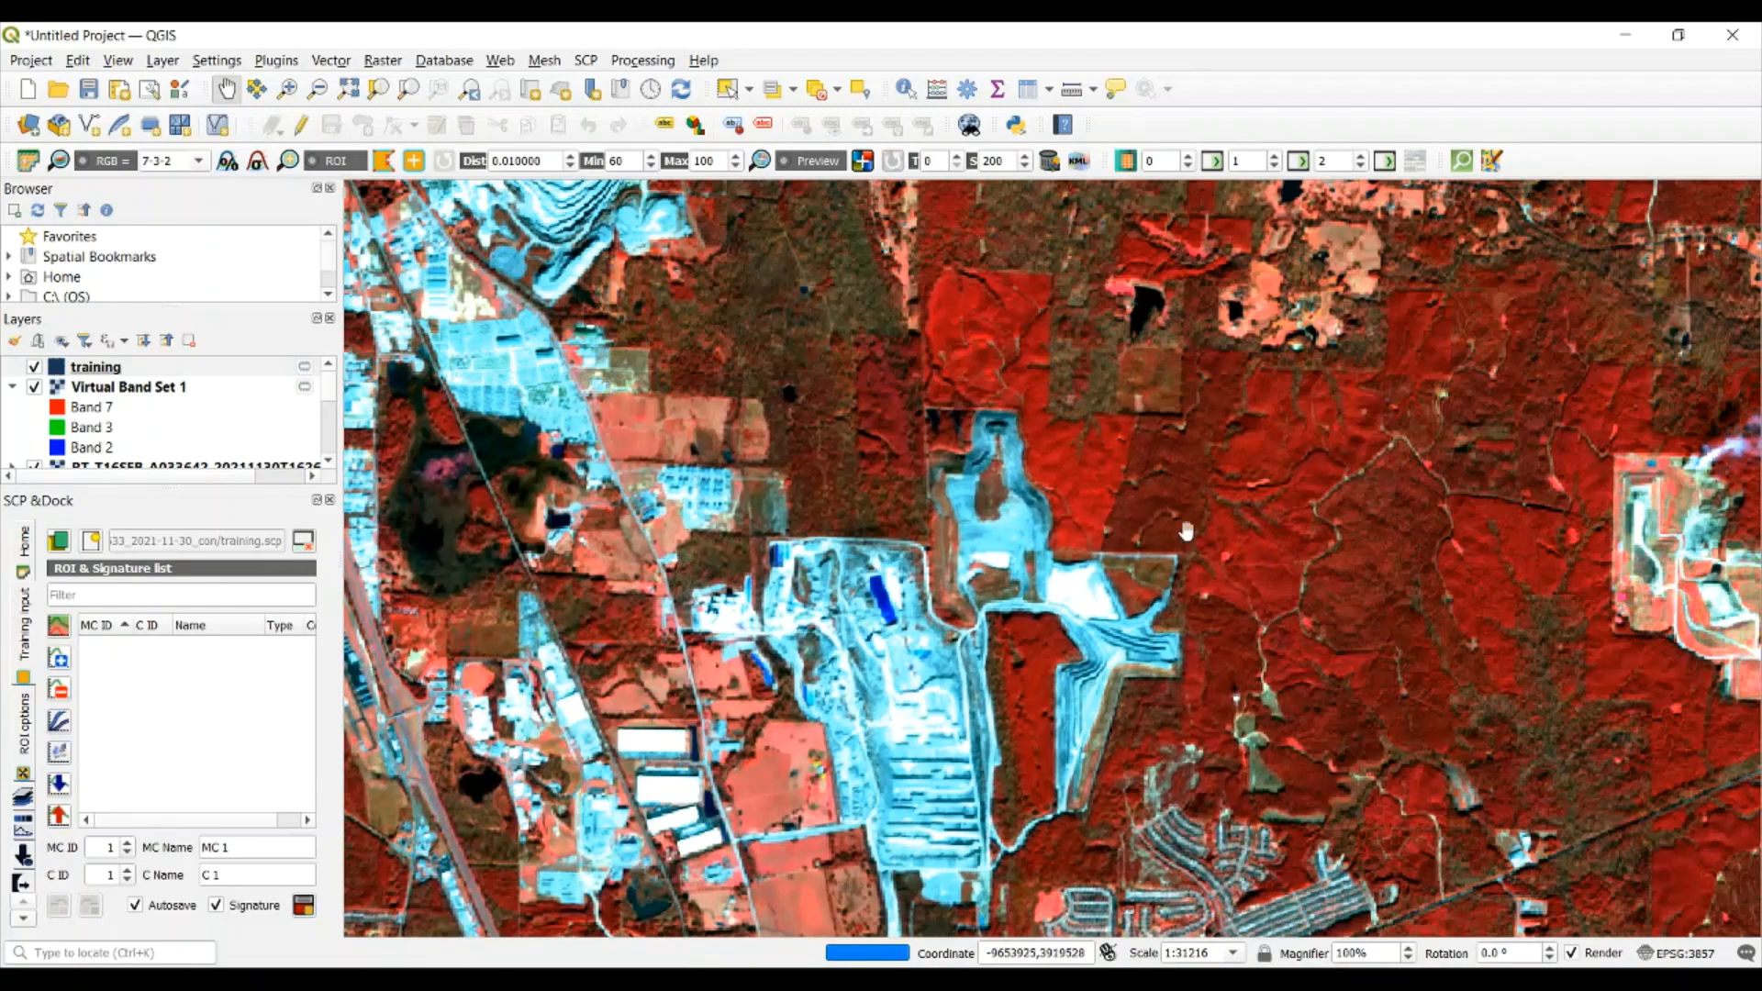
left_click_drag(1249, 468, 1176, 480)
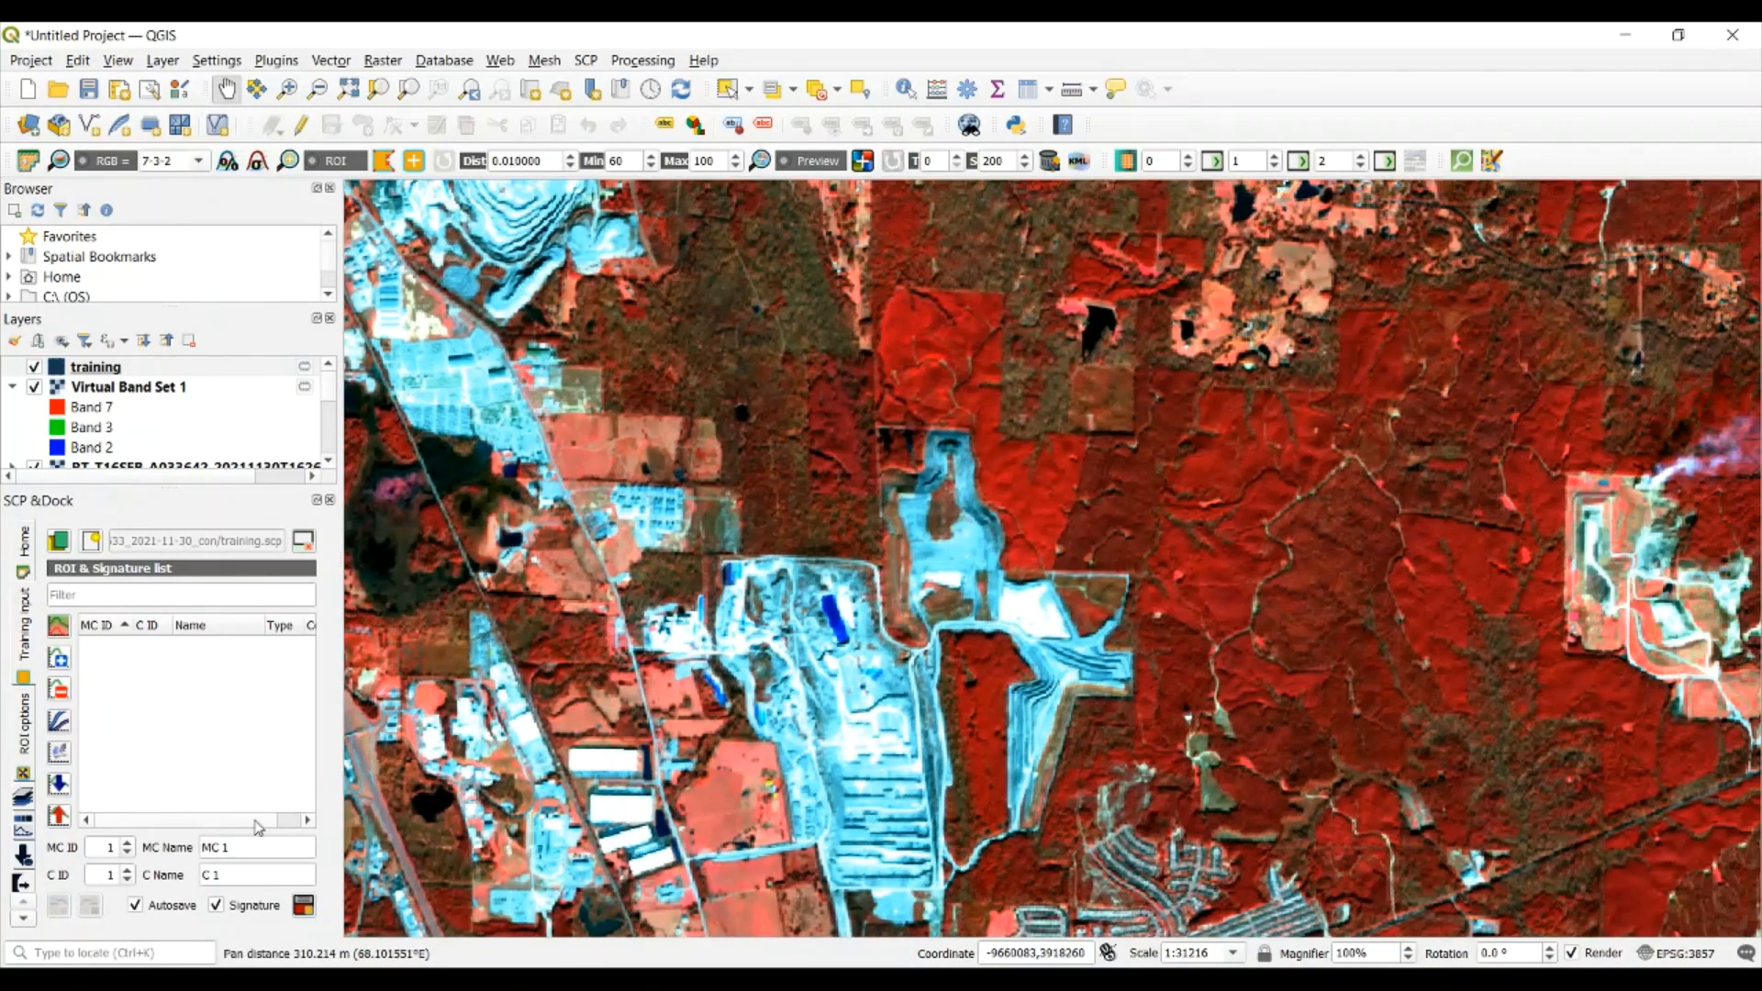
left_click_drag(242, 849, 174, 863)
type("Vegetation")
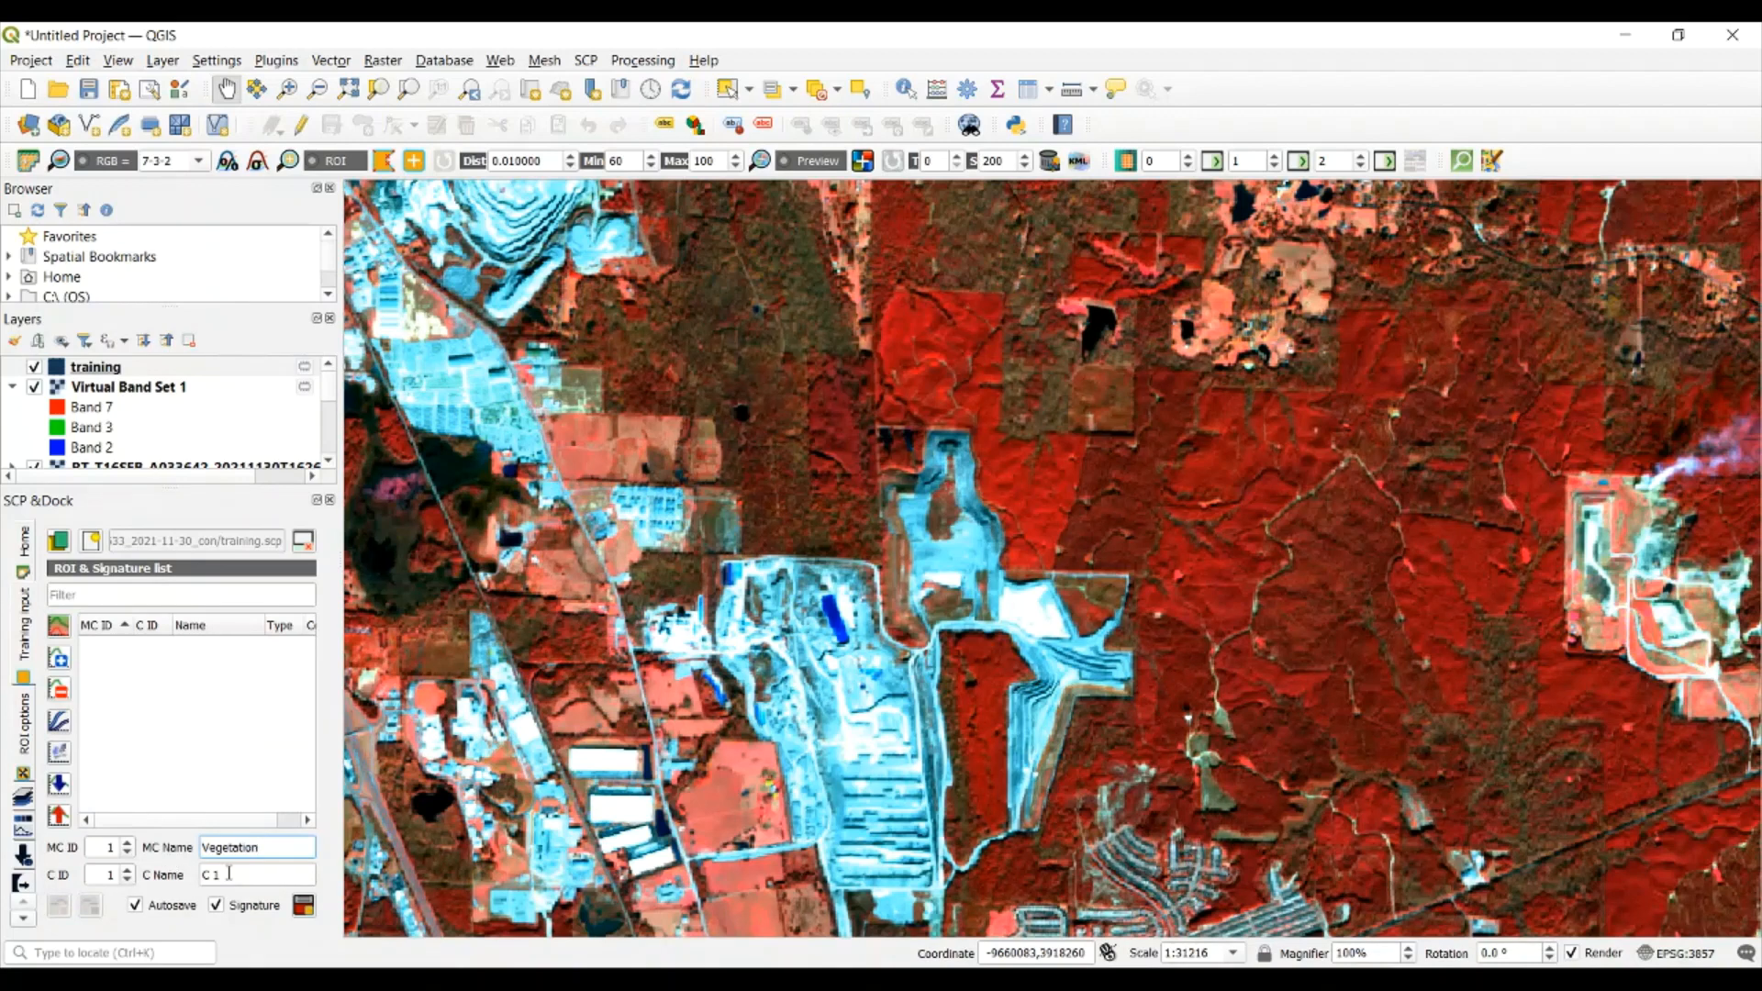
left_click_drag(228, 873, 140, 874)
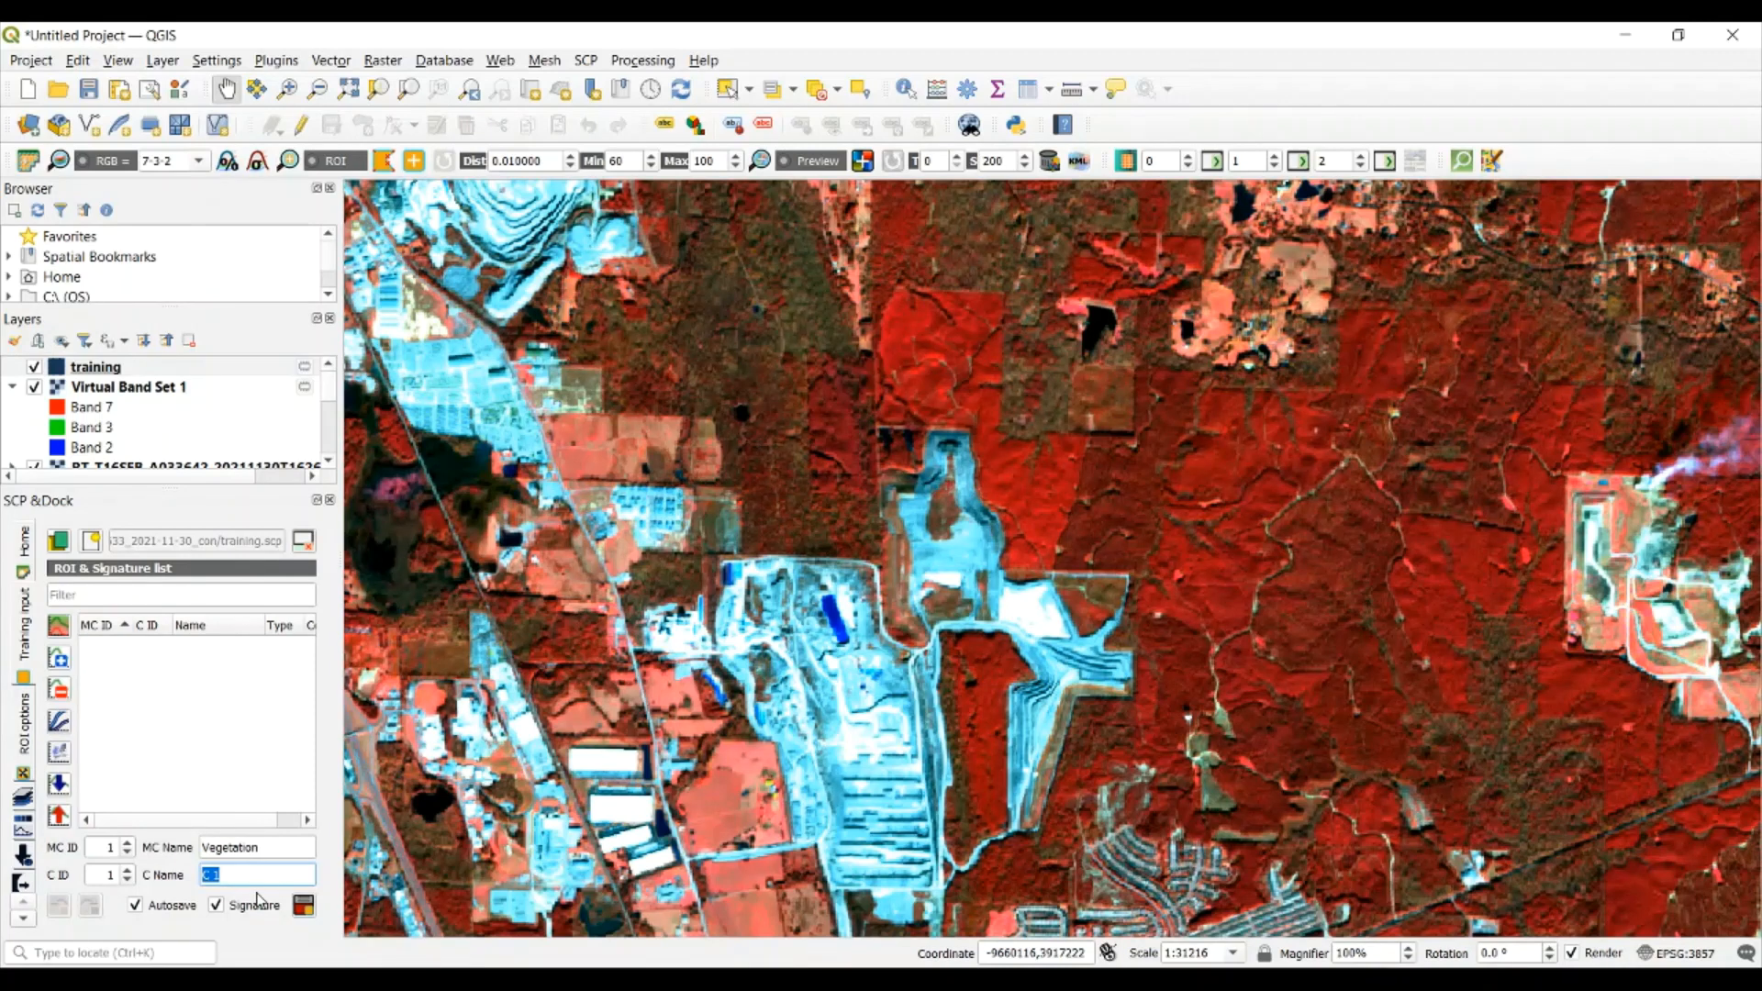
type("Forest")
left_click(228, 741)
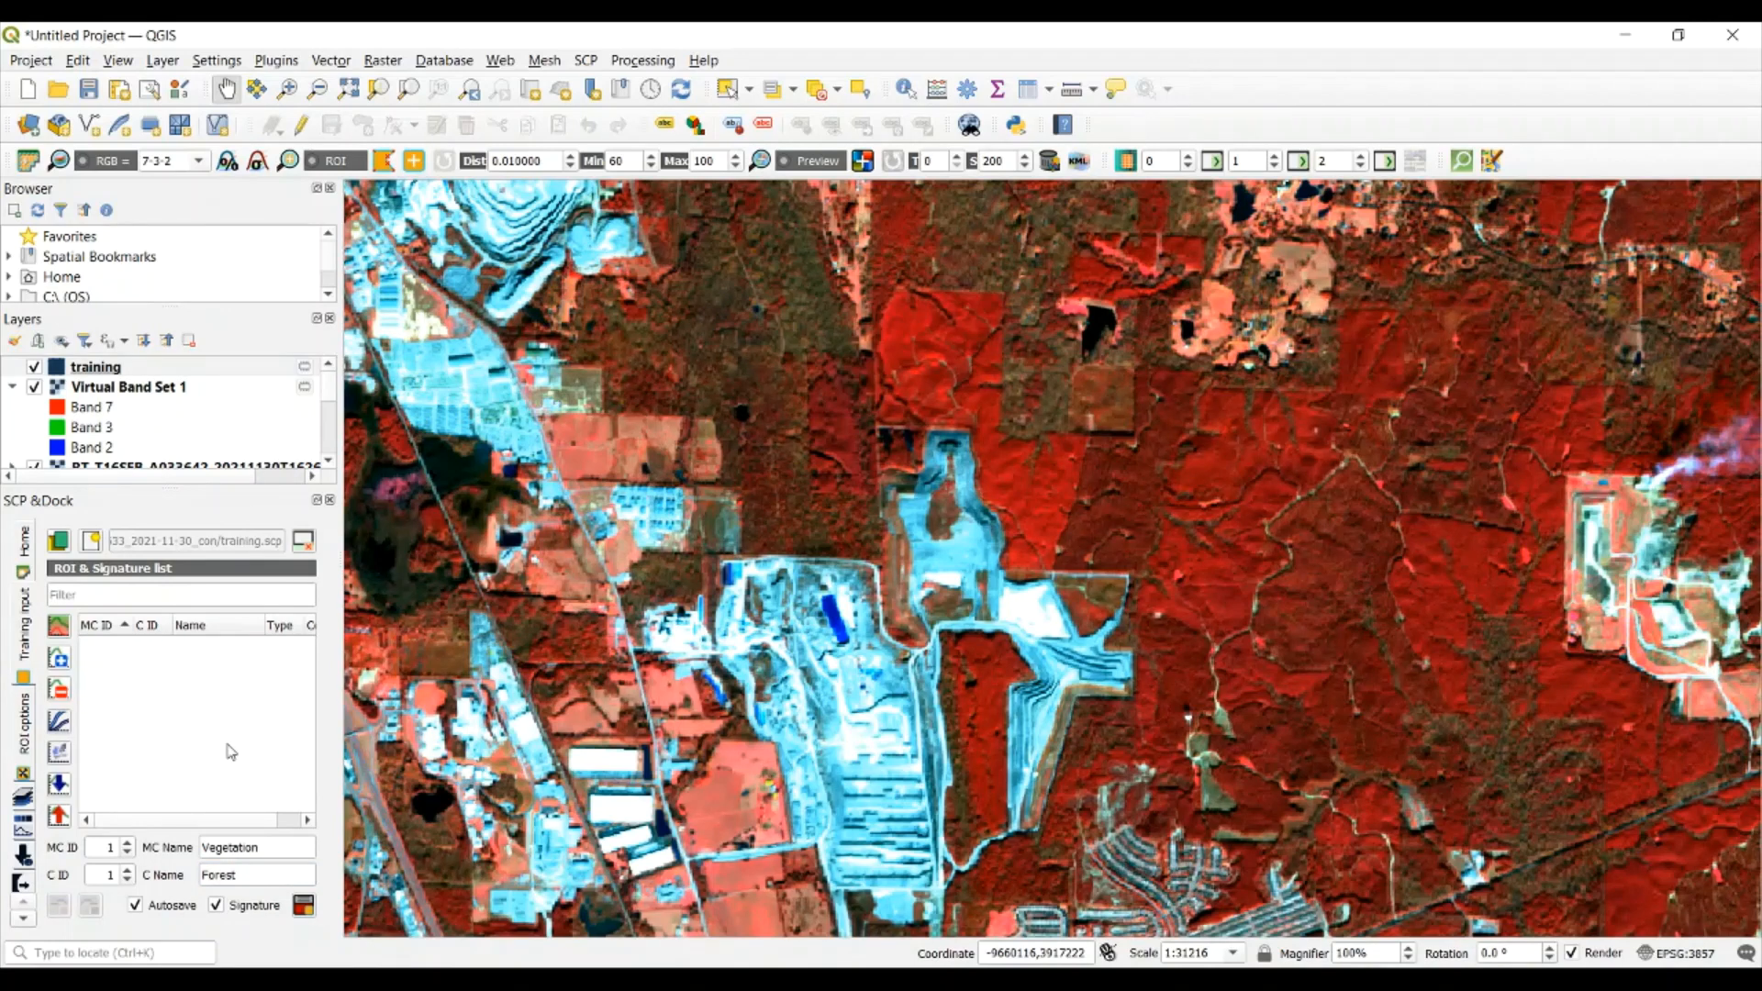
left_click(383, 164)
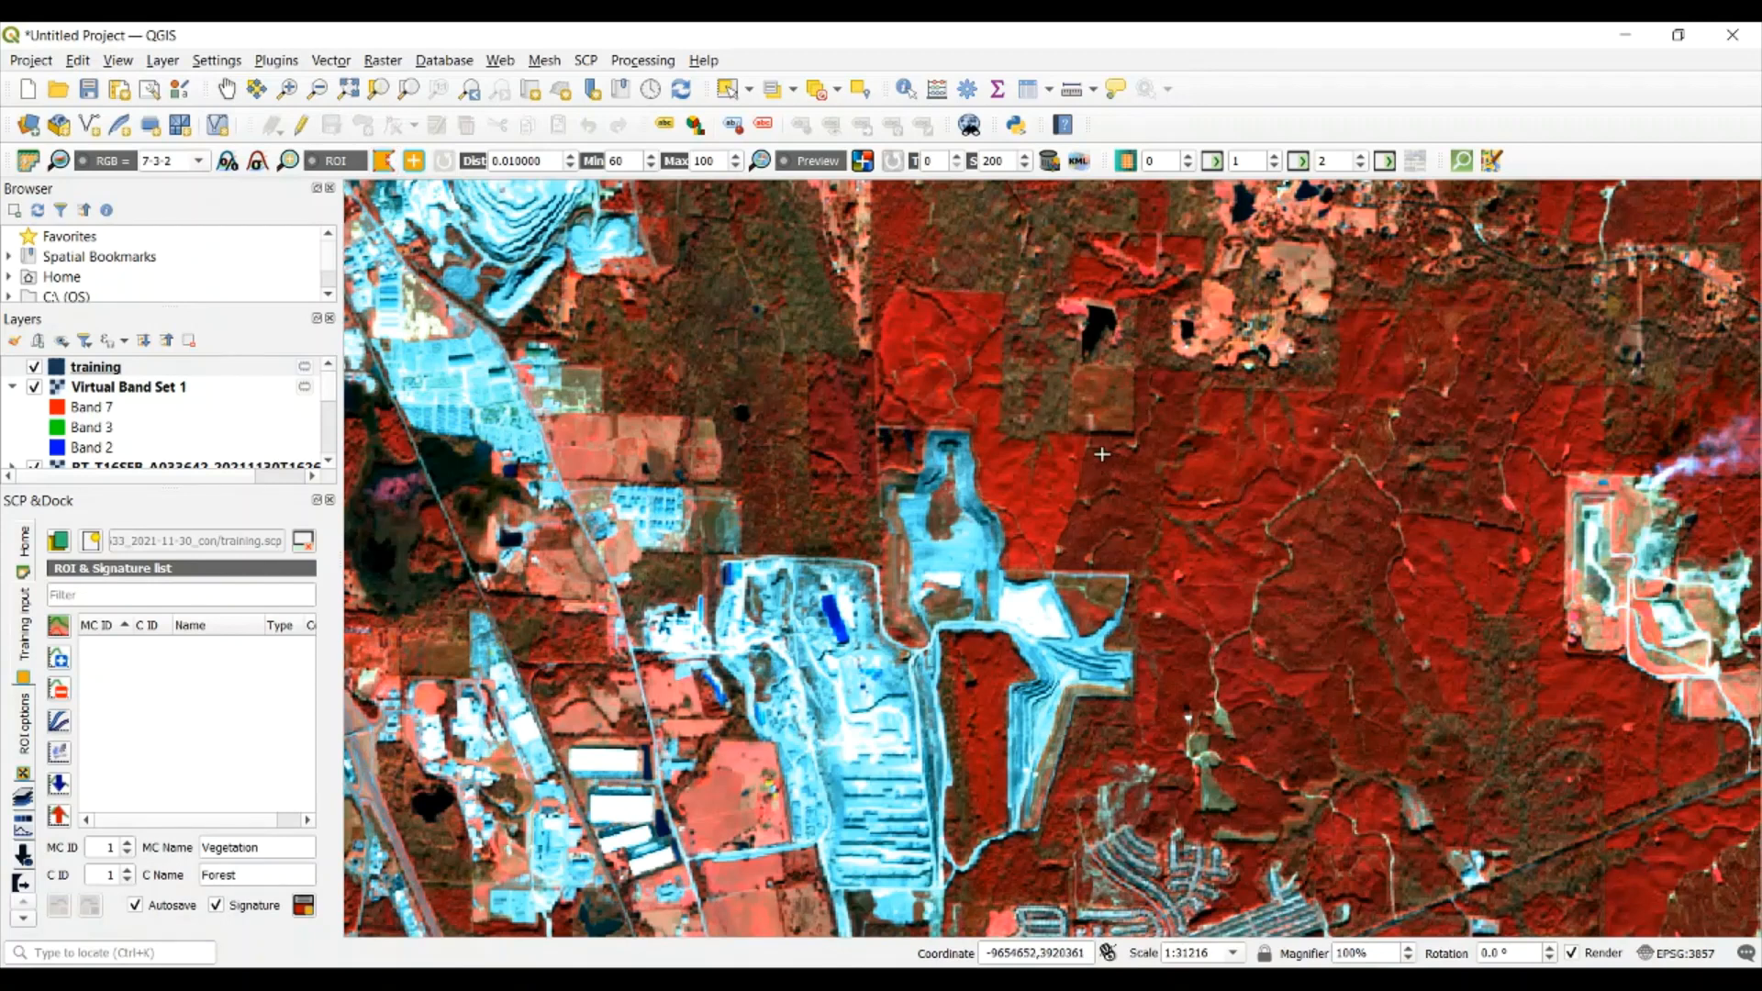
Draw a polygon ROI over the red forest east of the bright industrial site and save it to the training input as Forest
left_click(1054, 456)
left_click(1160, 459)
left_click(1325, 541)
left_click(1307, 603)
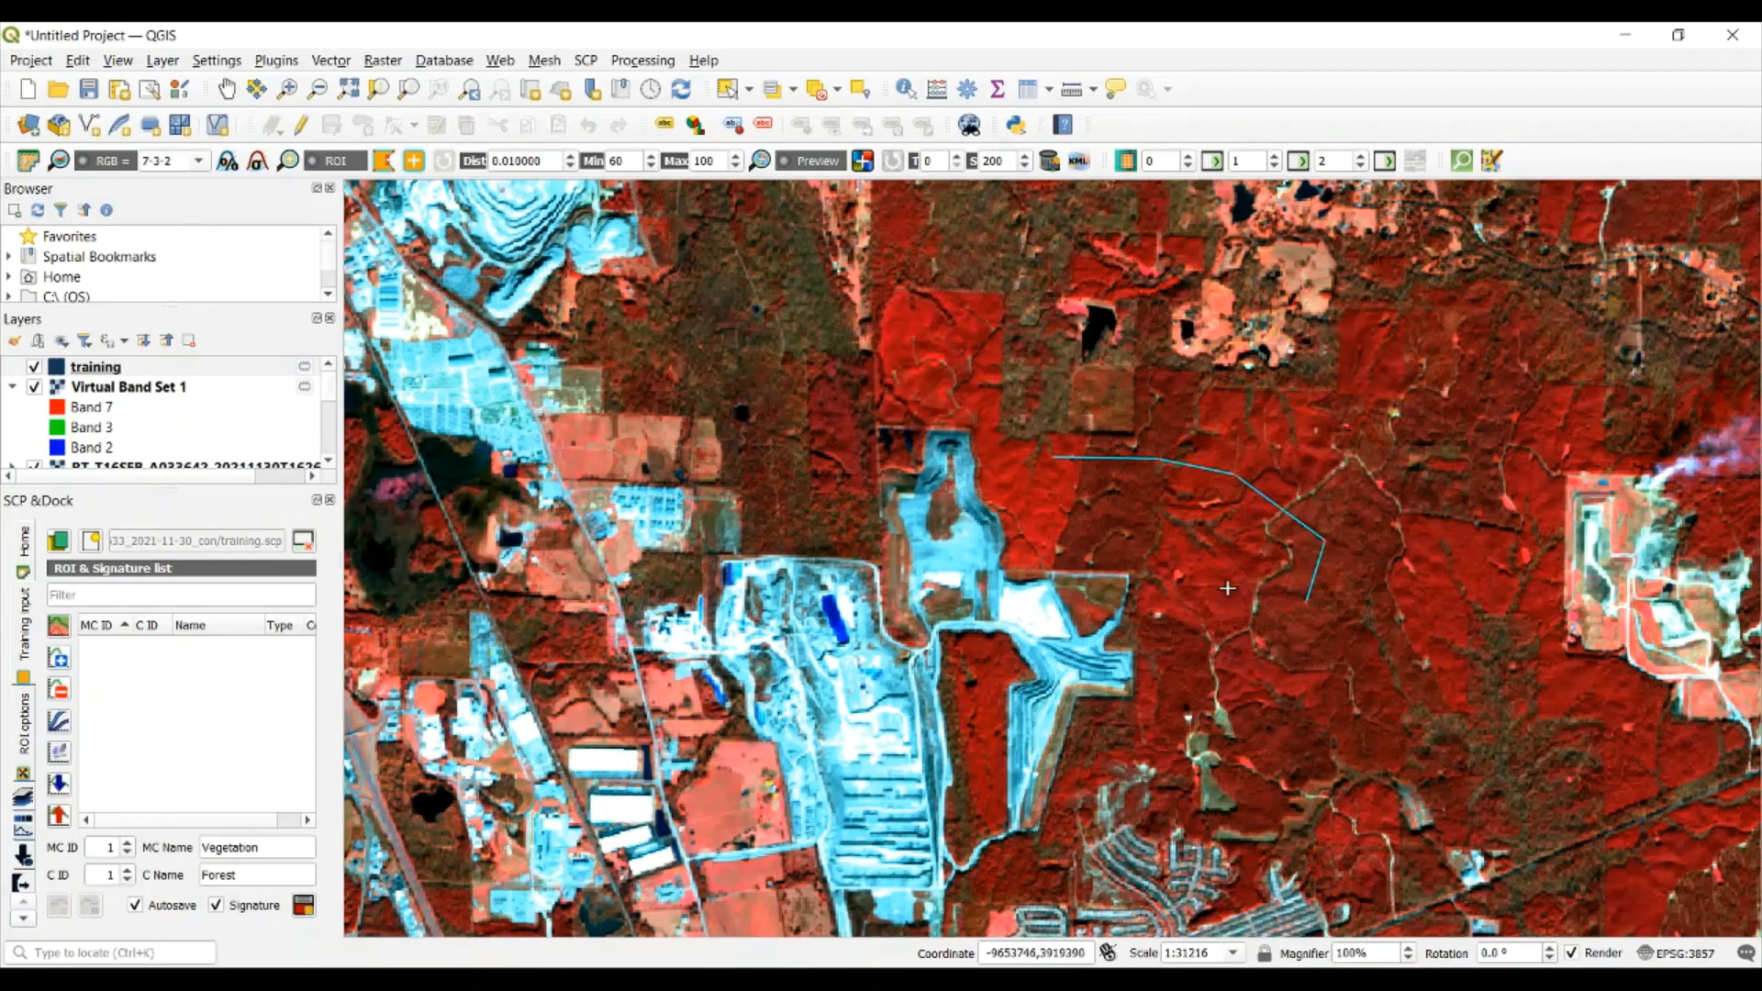
left_click(1224, 588)
left_click(1106, 527)
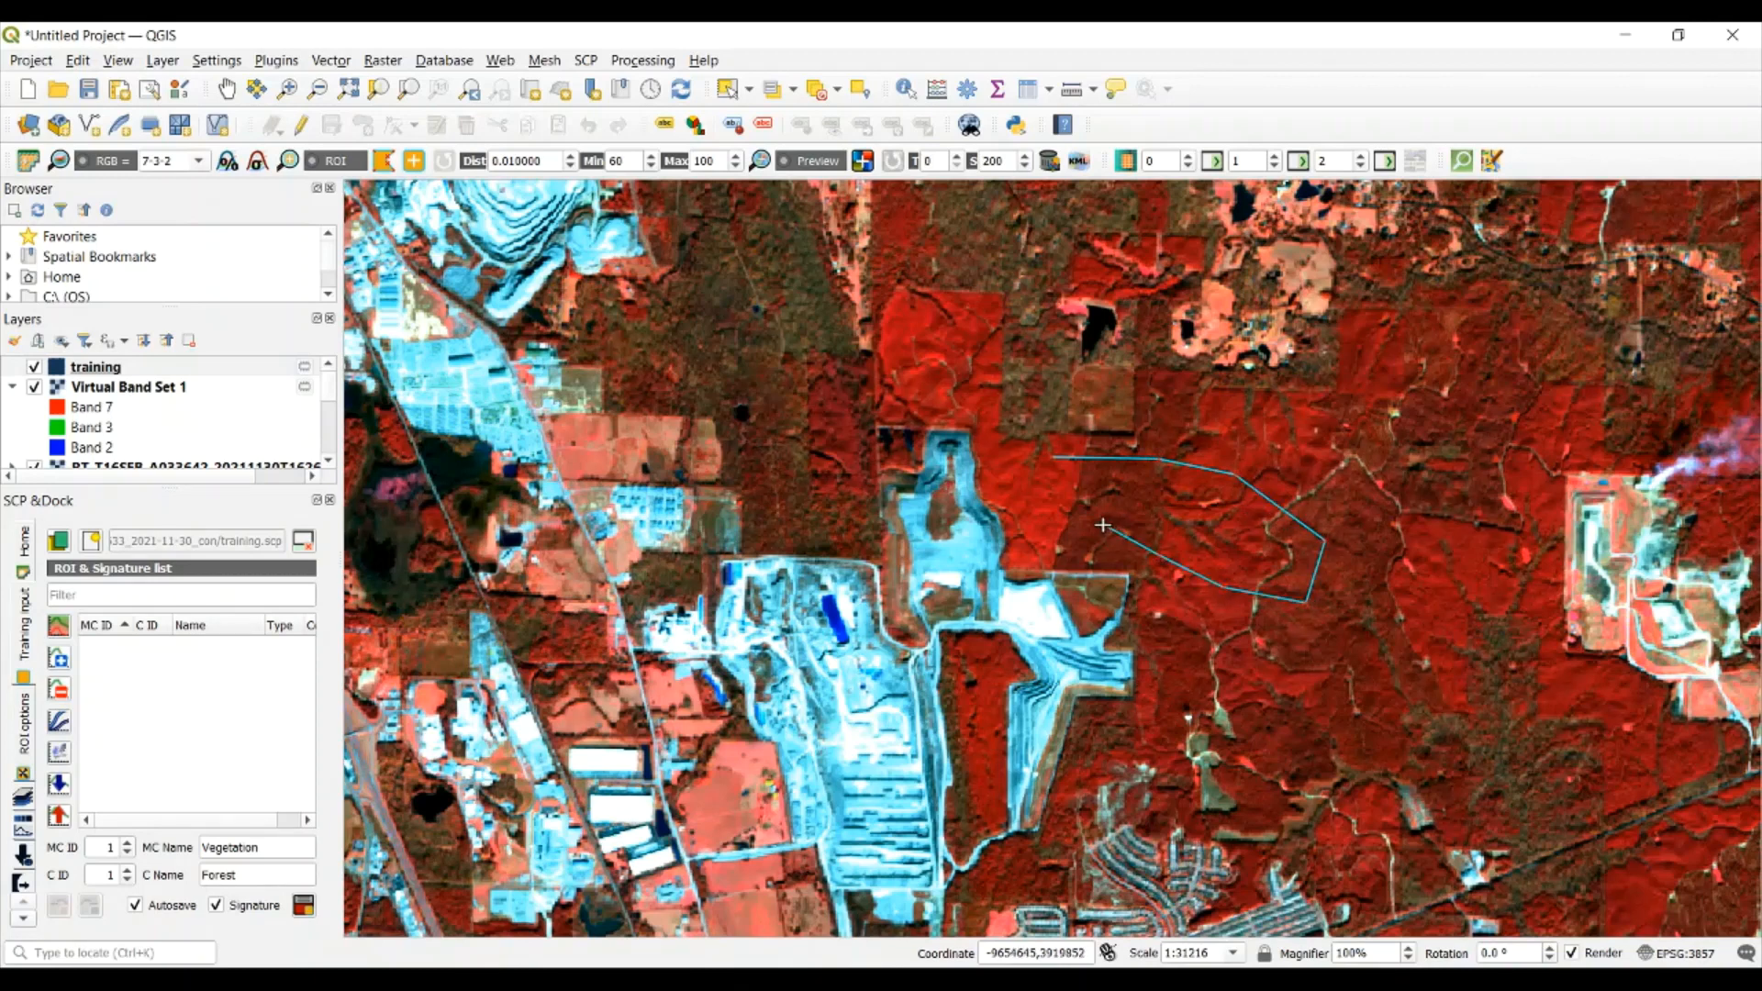
left_click(1030, 505)
right_click(1055, 456)
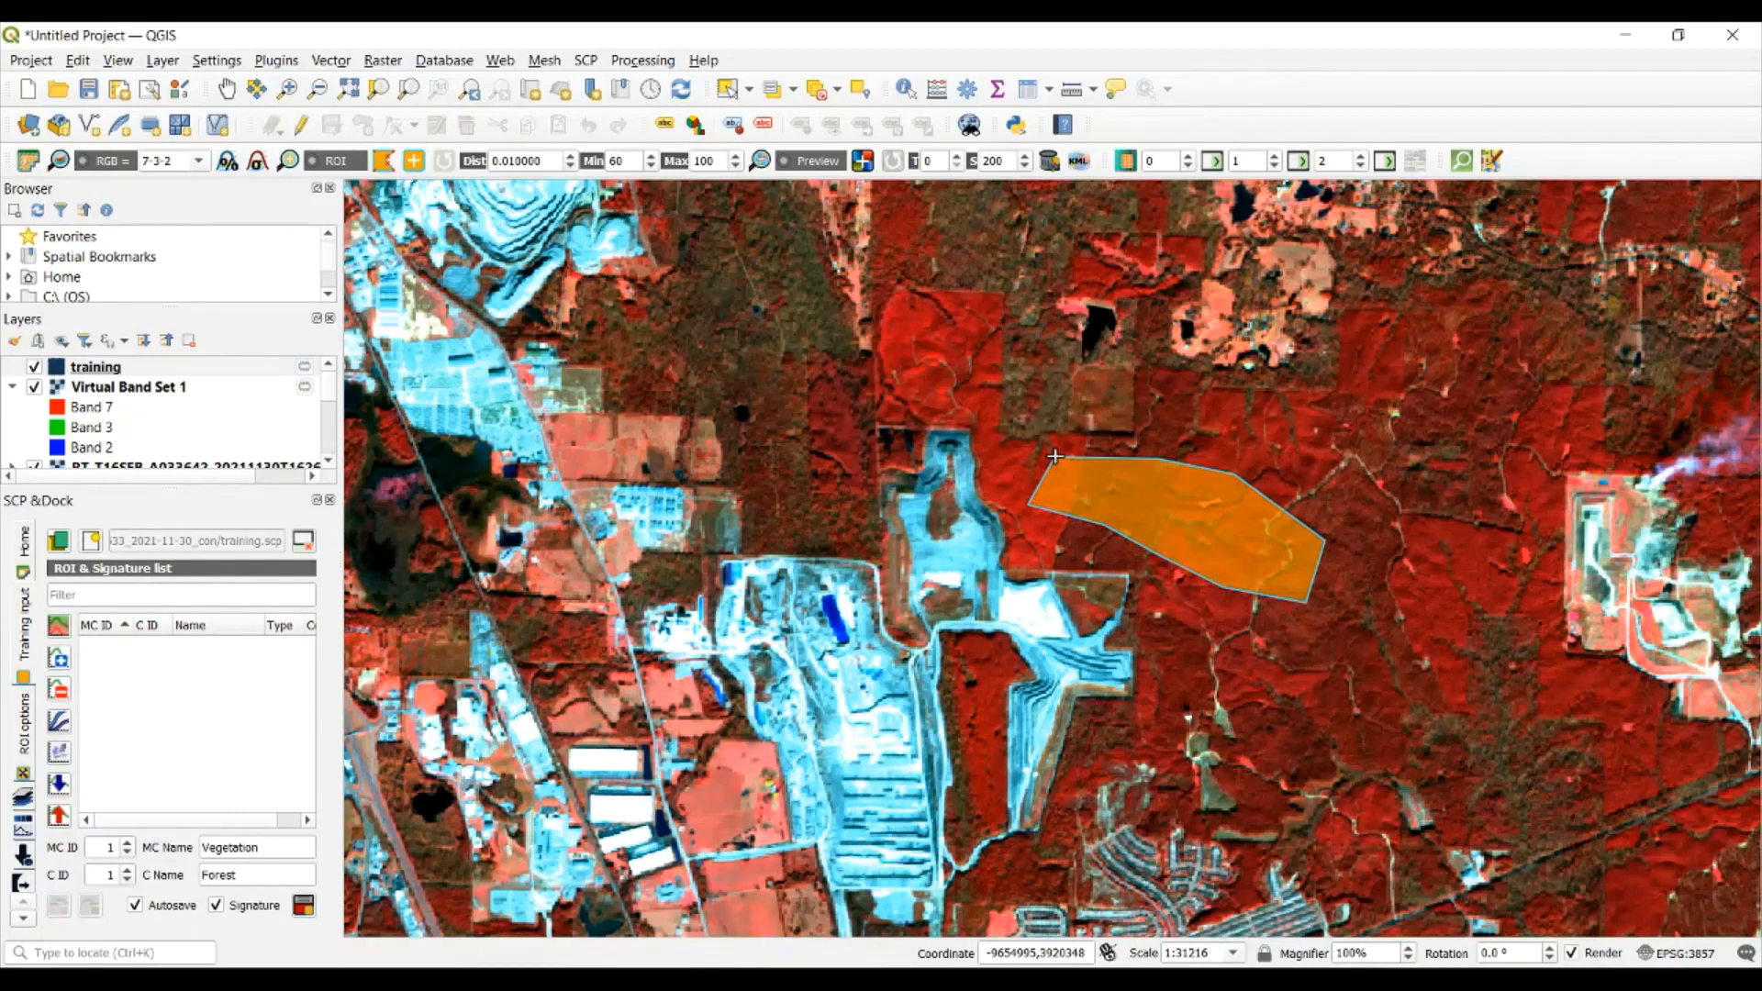
left_click(304, 907)
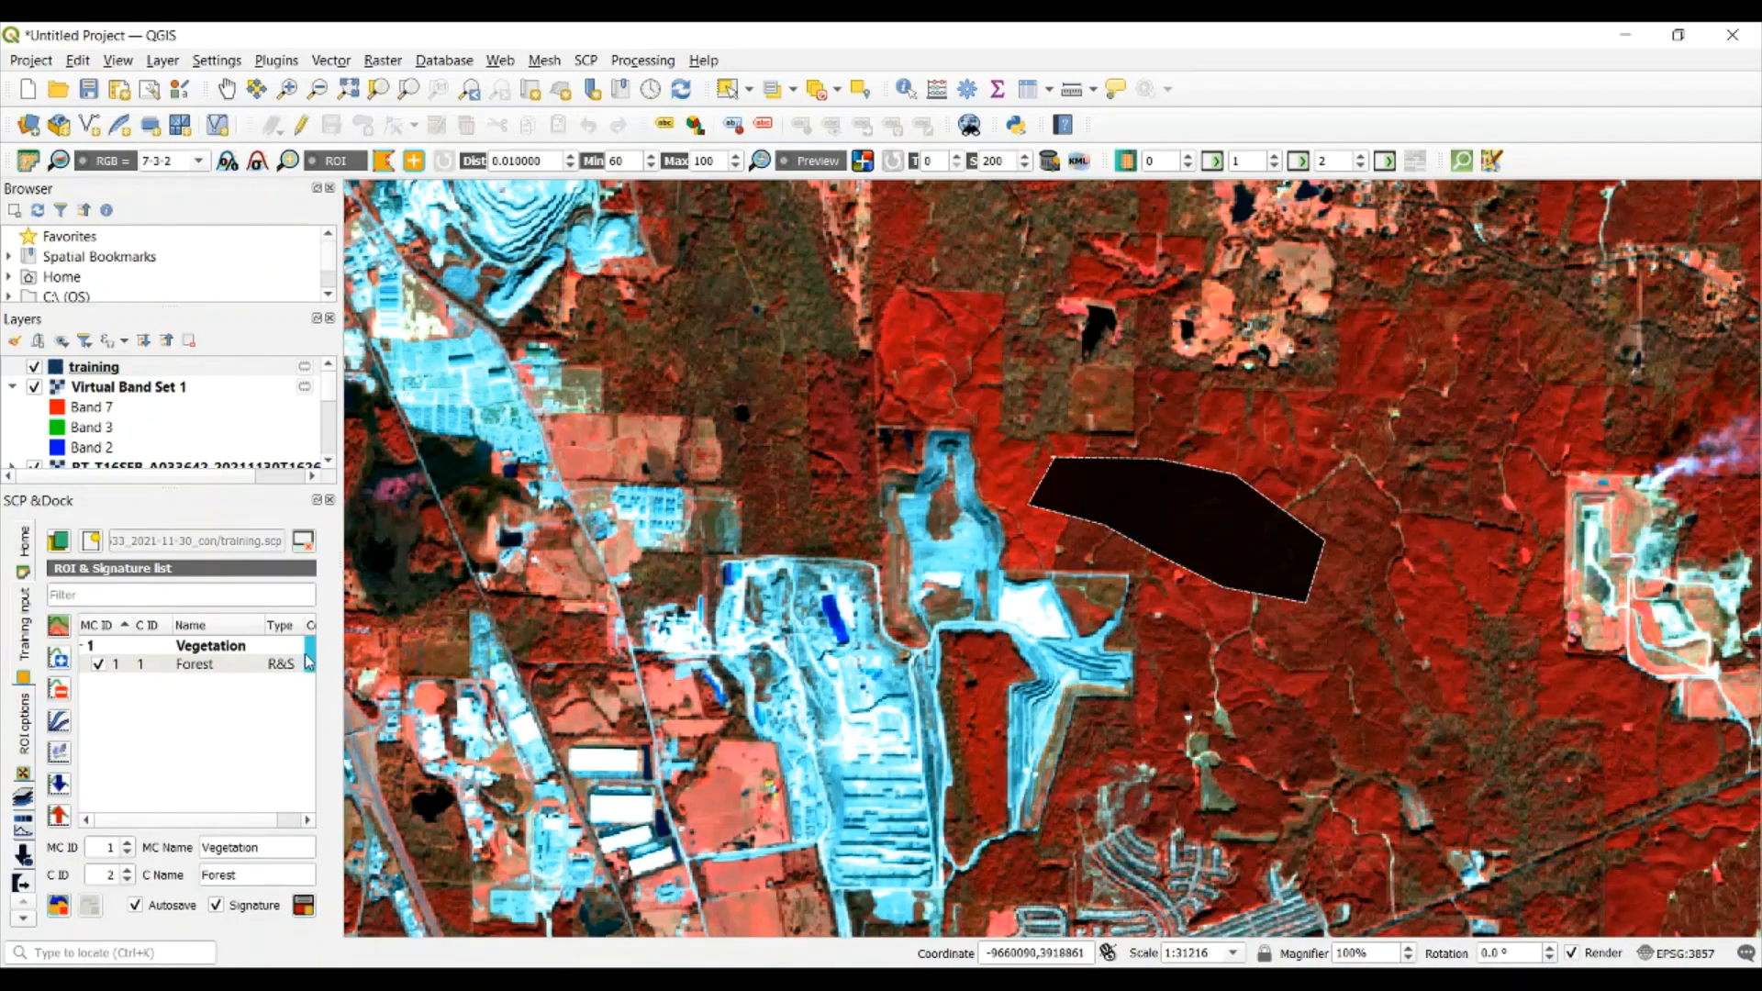
Set the color of both the Vegetation macroclass and the Forest class to dark green
double_click(312, 662)
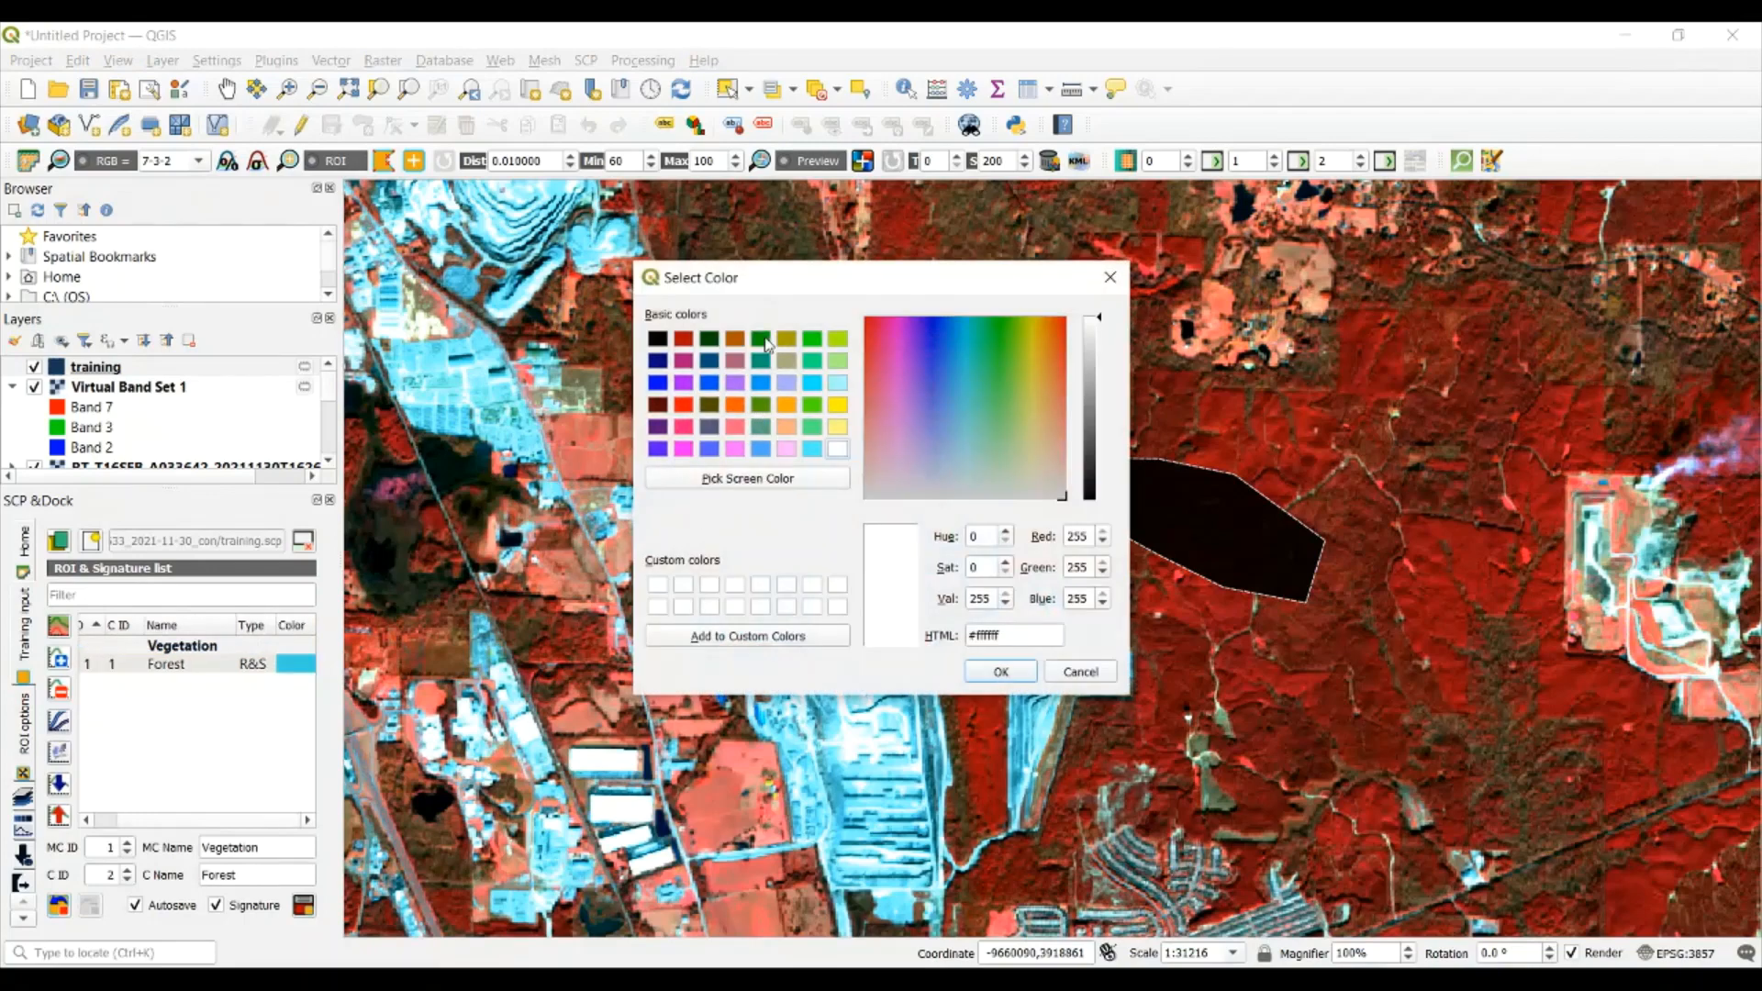
left_click(765, 342)
left_click(997, 670)
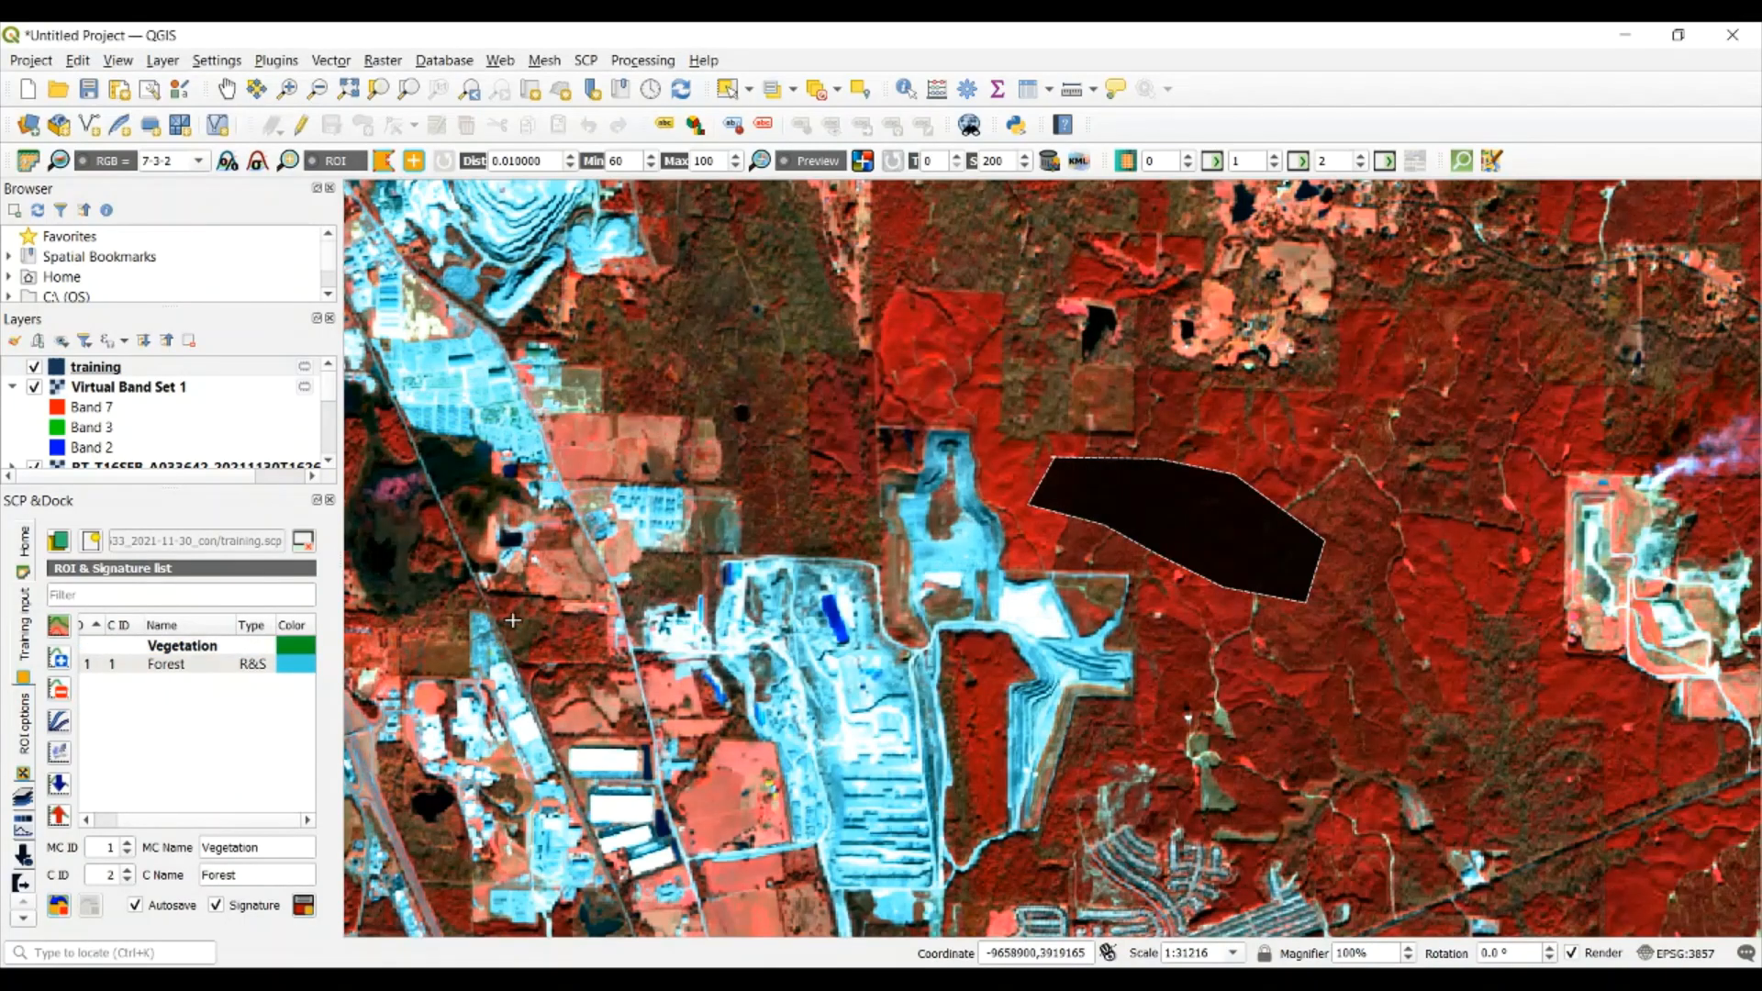
double_click(301, 664)
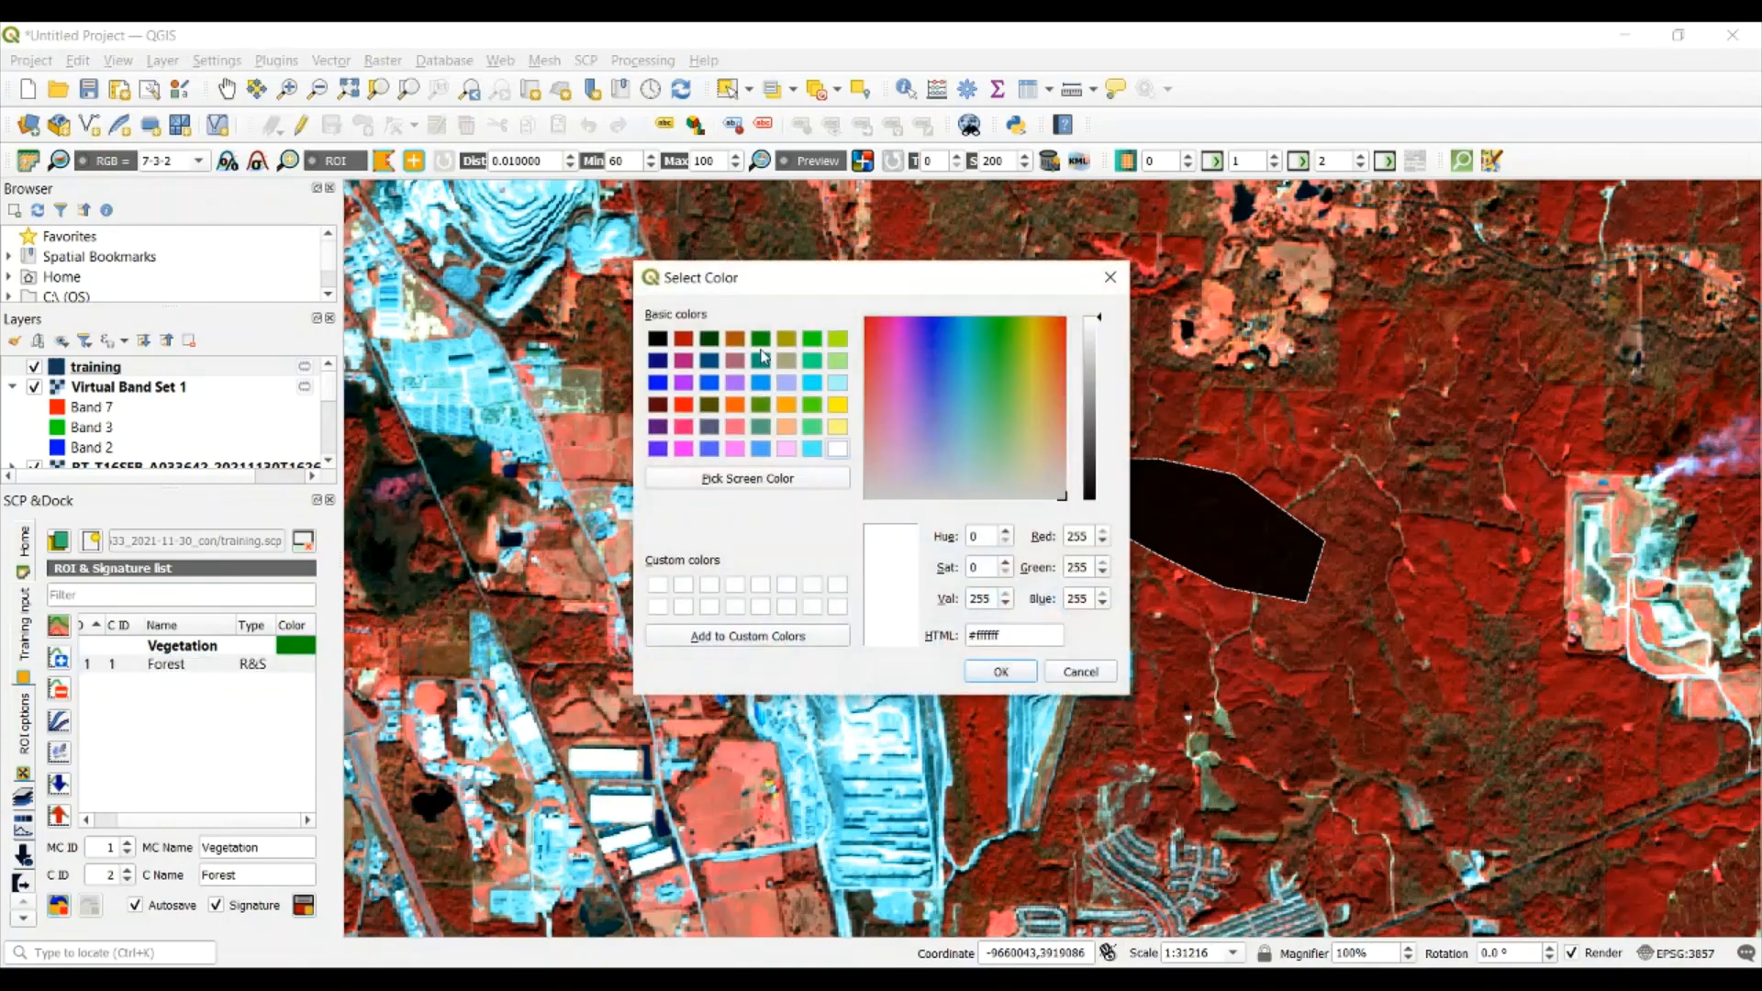
left_click(761, 341)
left_click(998, 671)
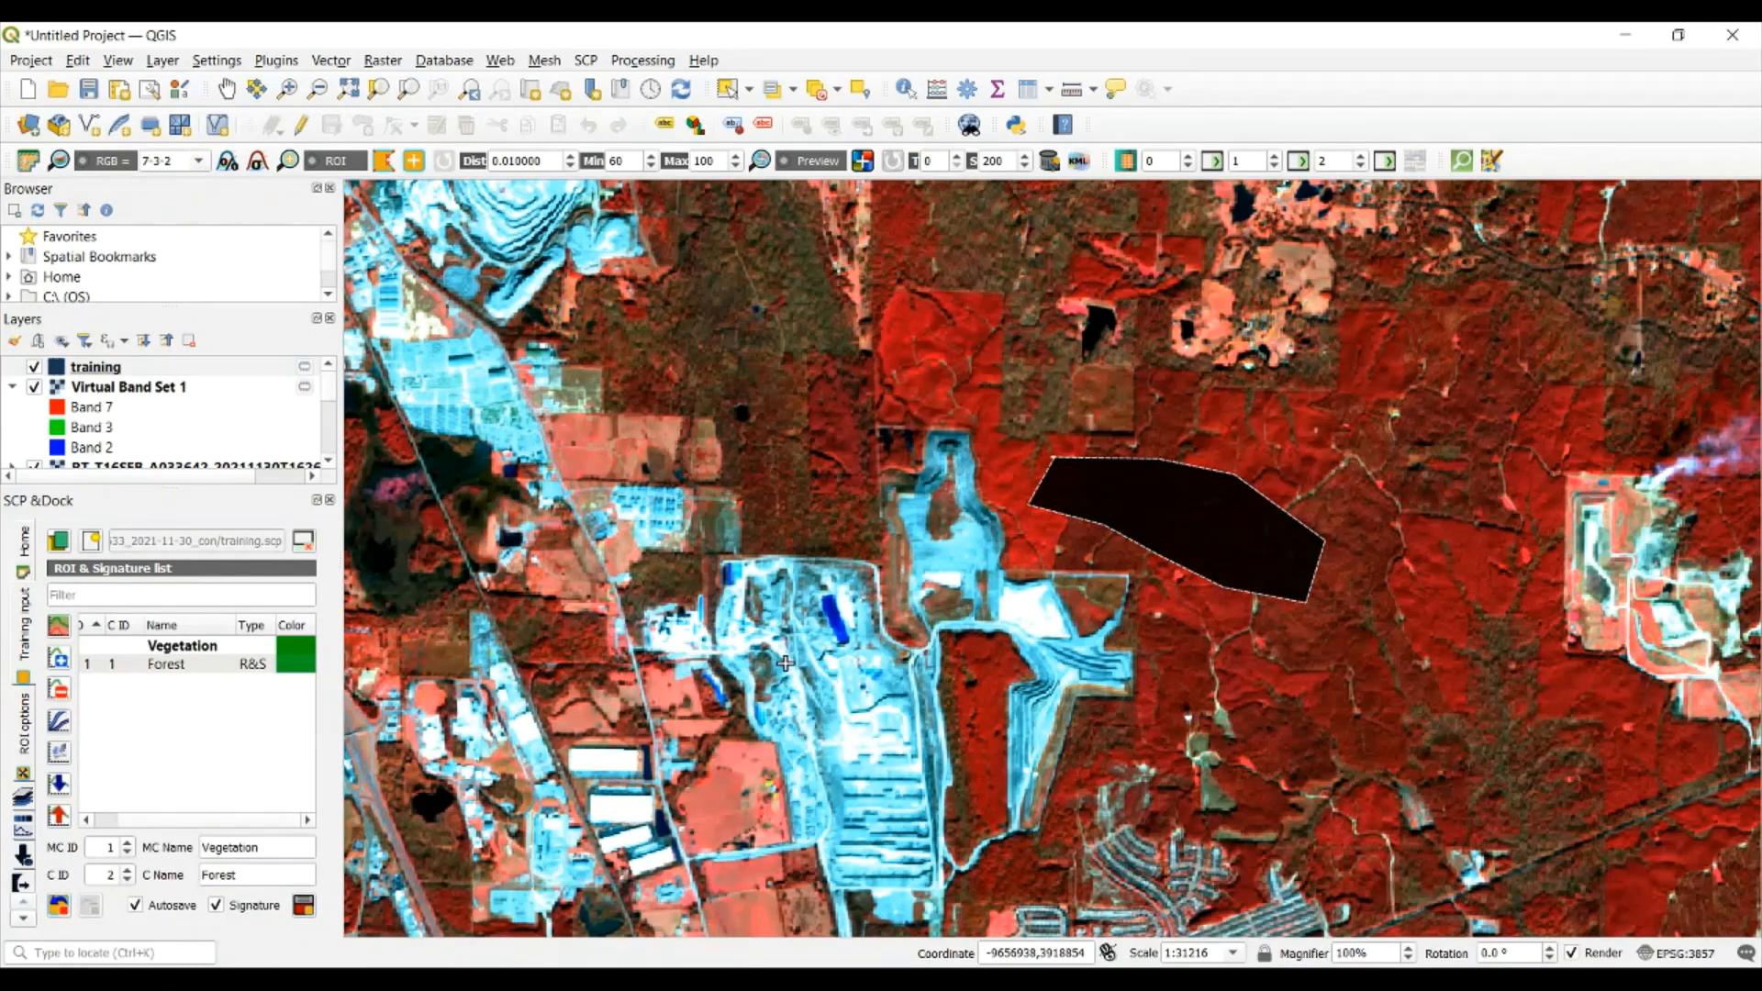
Draw a polygon ROI over the large bright cyan built-up site southwest of the Forest training area
left_click(869, 670)
left_click(905, 694)
left_click(918, 761)
left_click(919, 826)
left_click(869, 860)
left_click(833, 799)
left_click(801, 735)
left_click(784, 697)
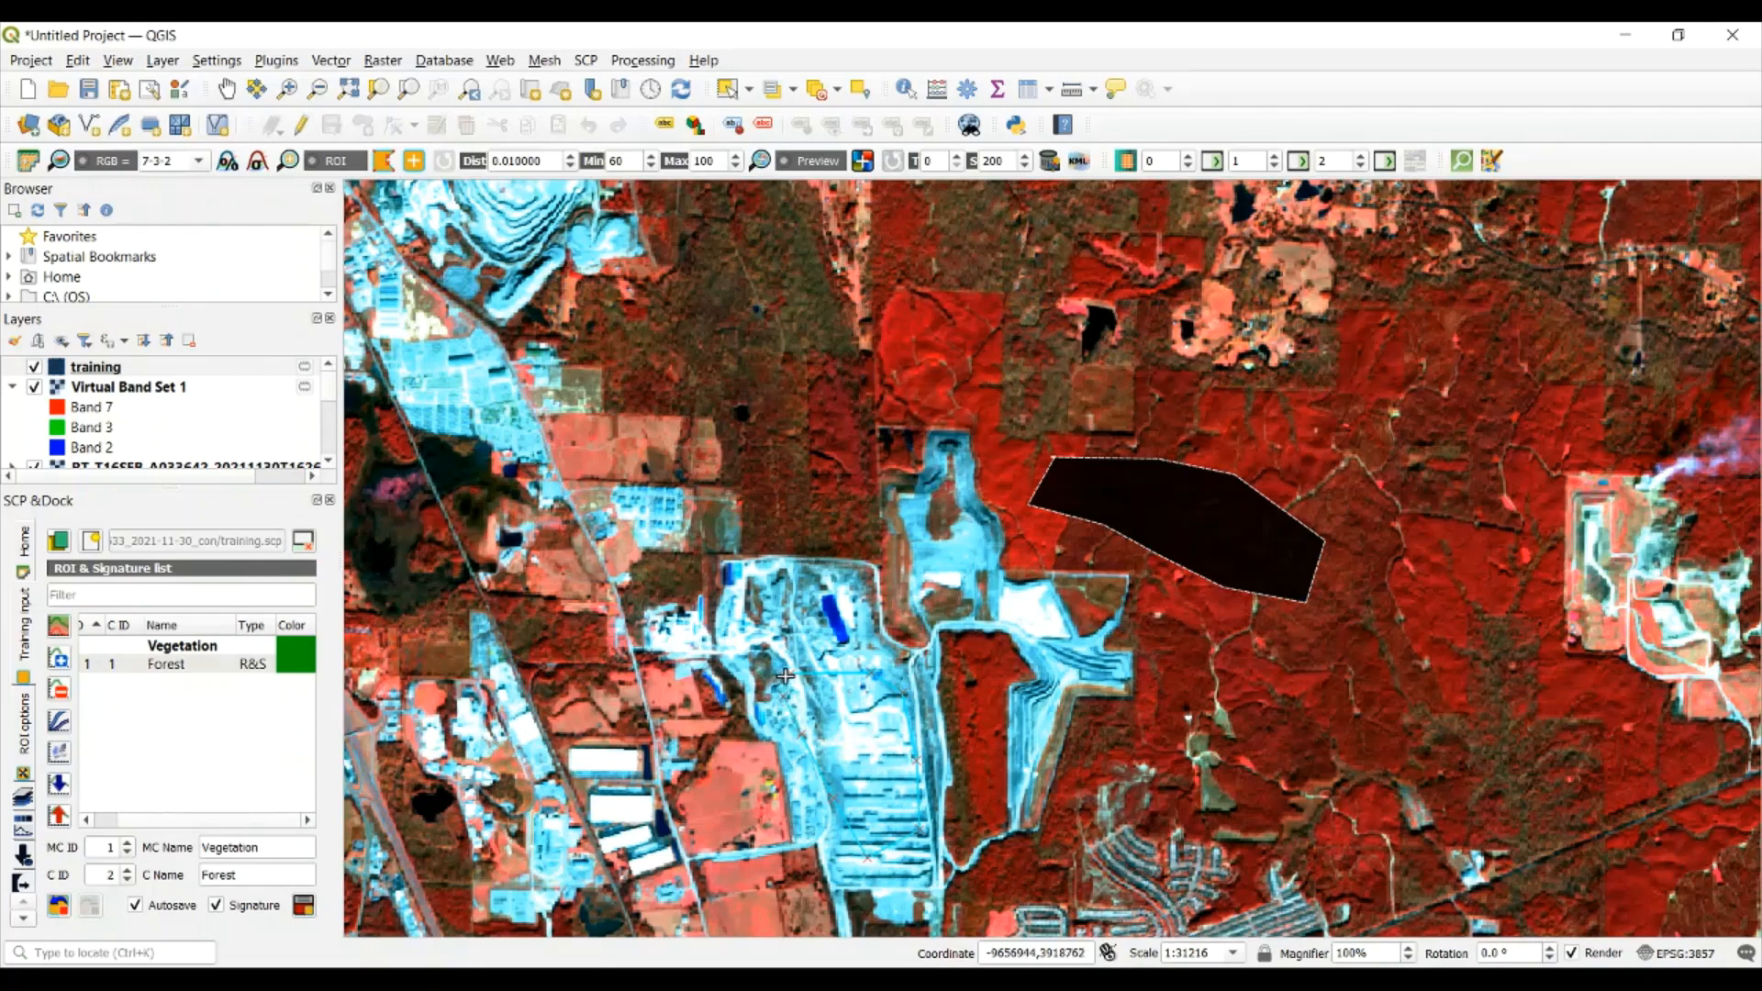
right_click(785, 676)
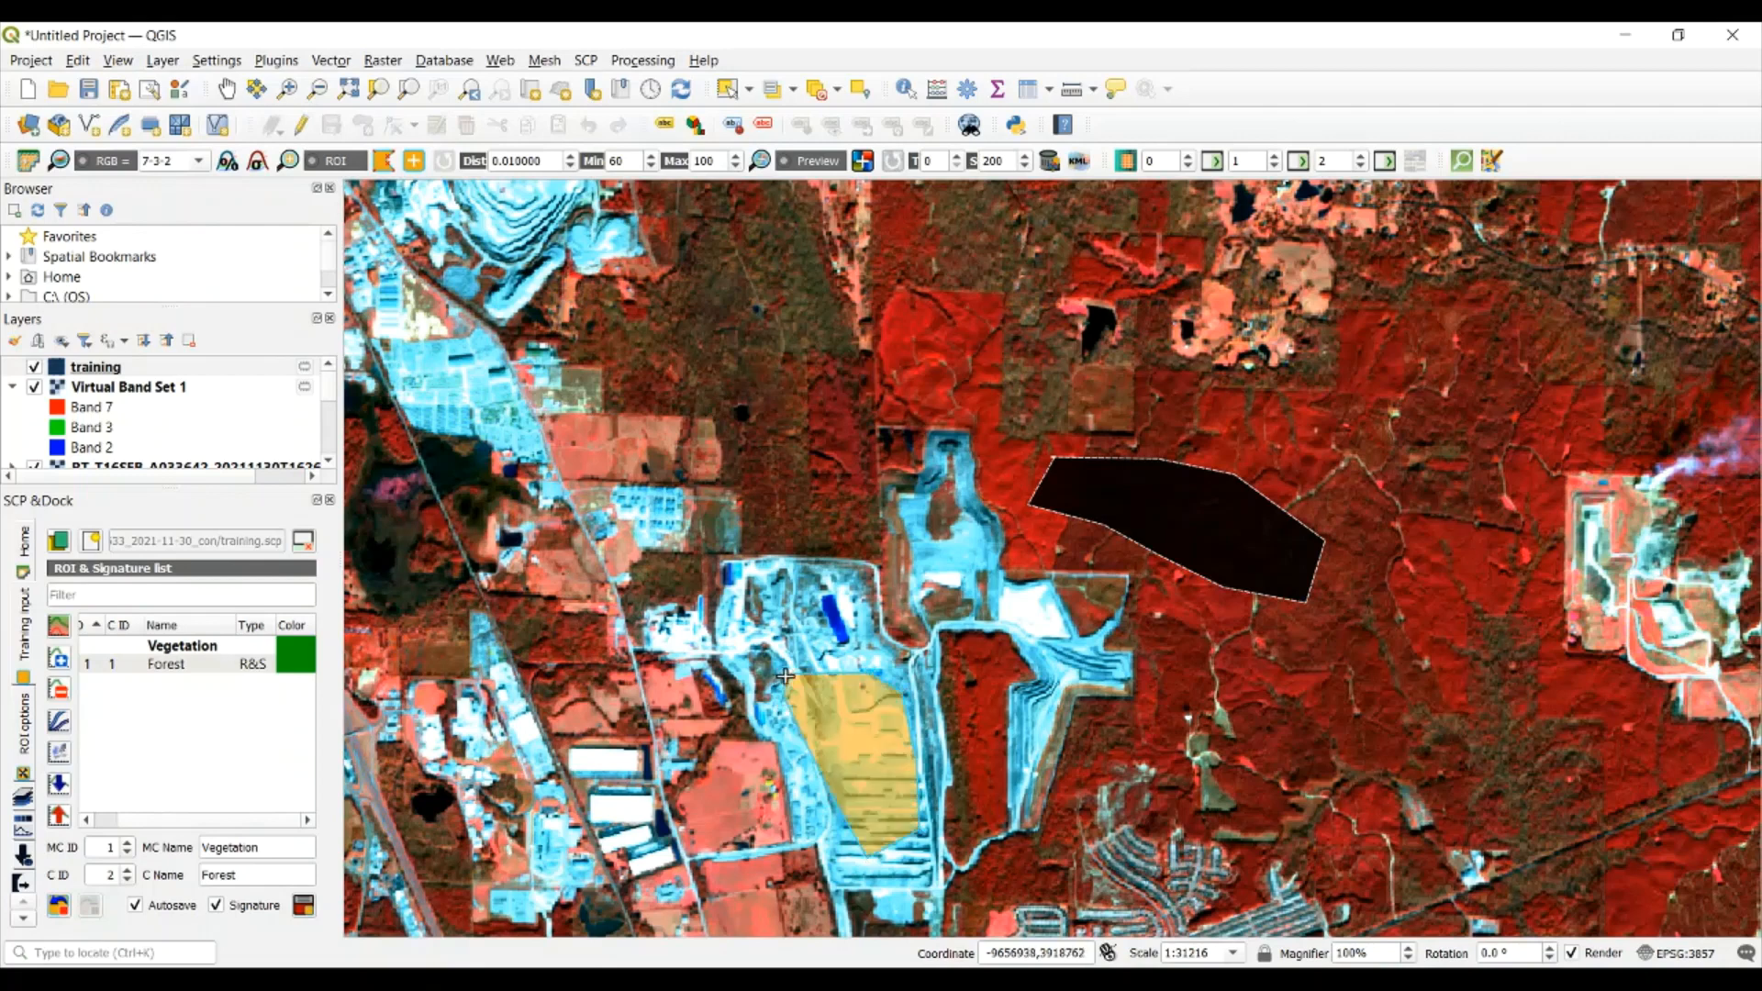
Save the ROI to the training input as macroclass 2 named Built-up and class 2 named Buildings
double_click(269, 843)
type("Vult")
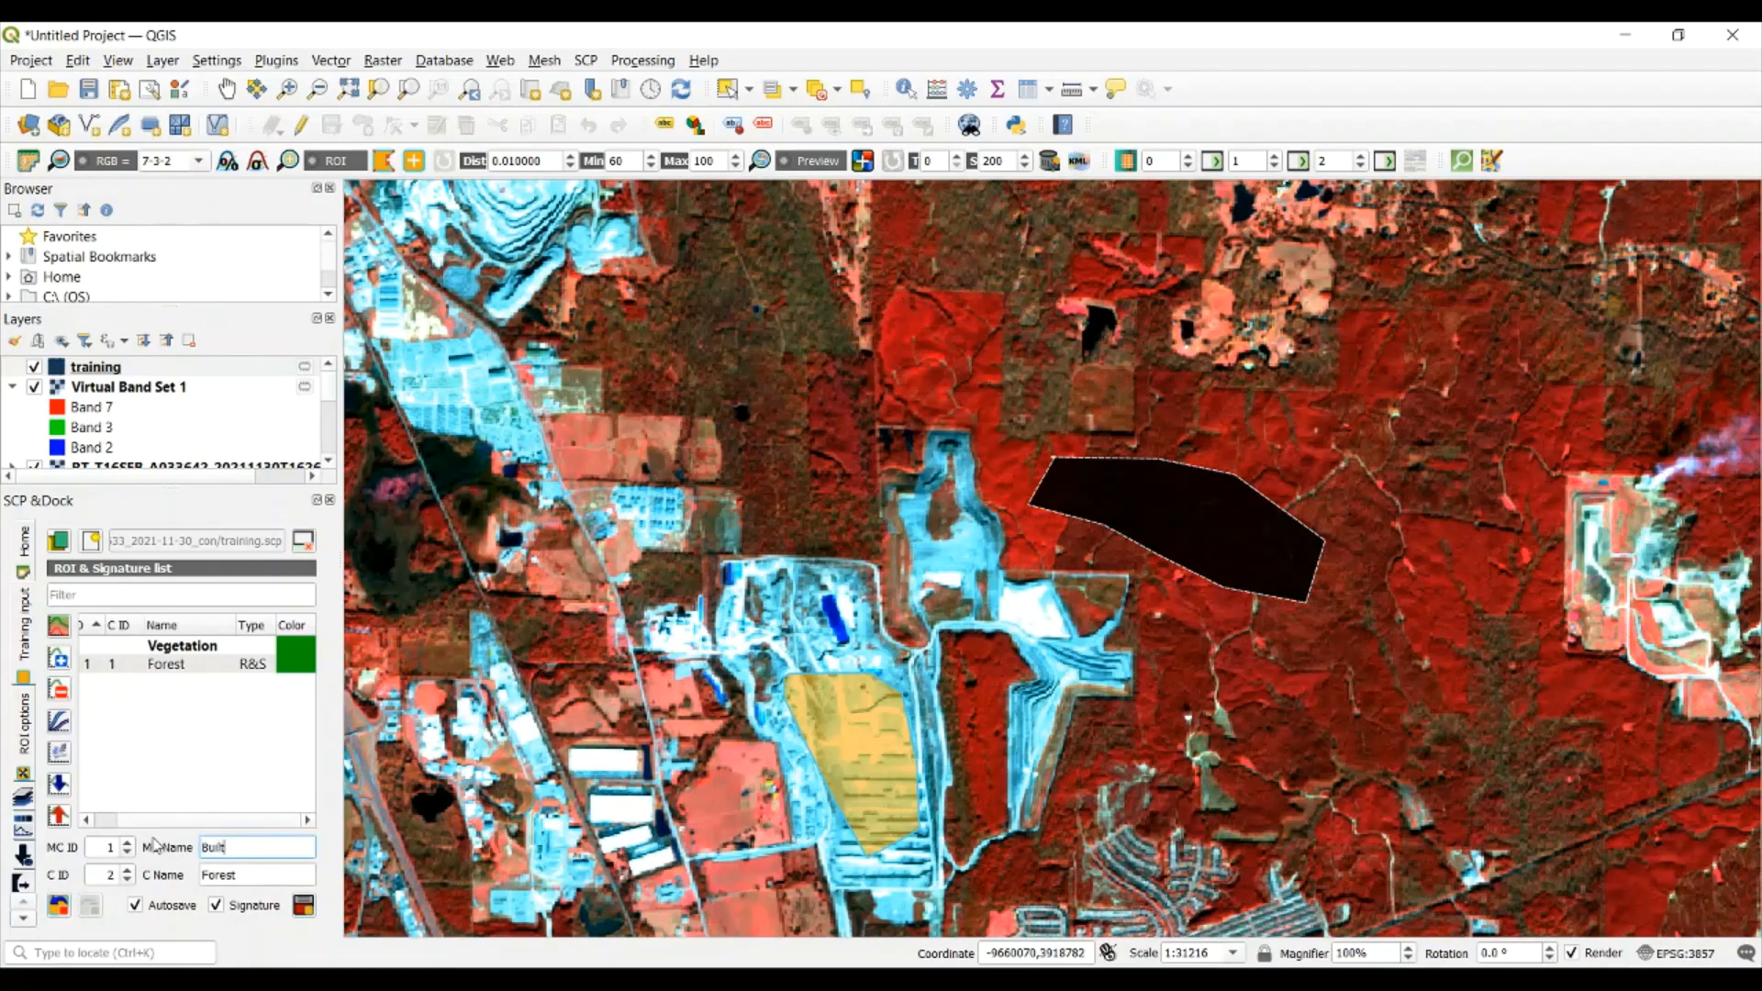
double_click(229, 874)
type("buildings")
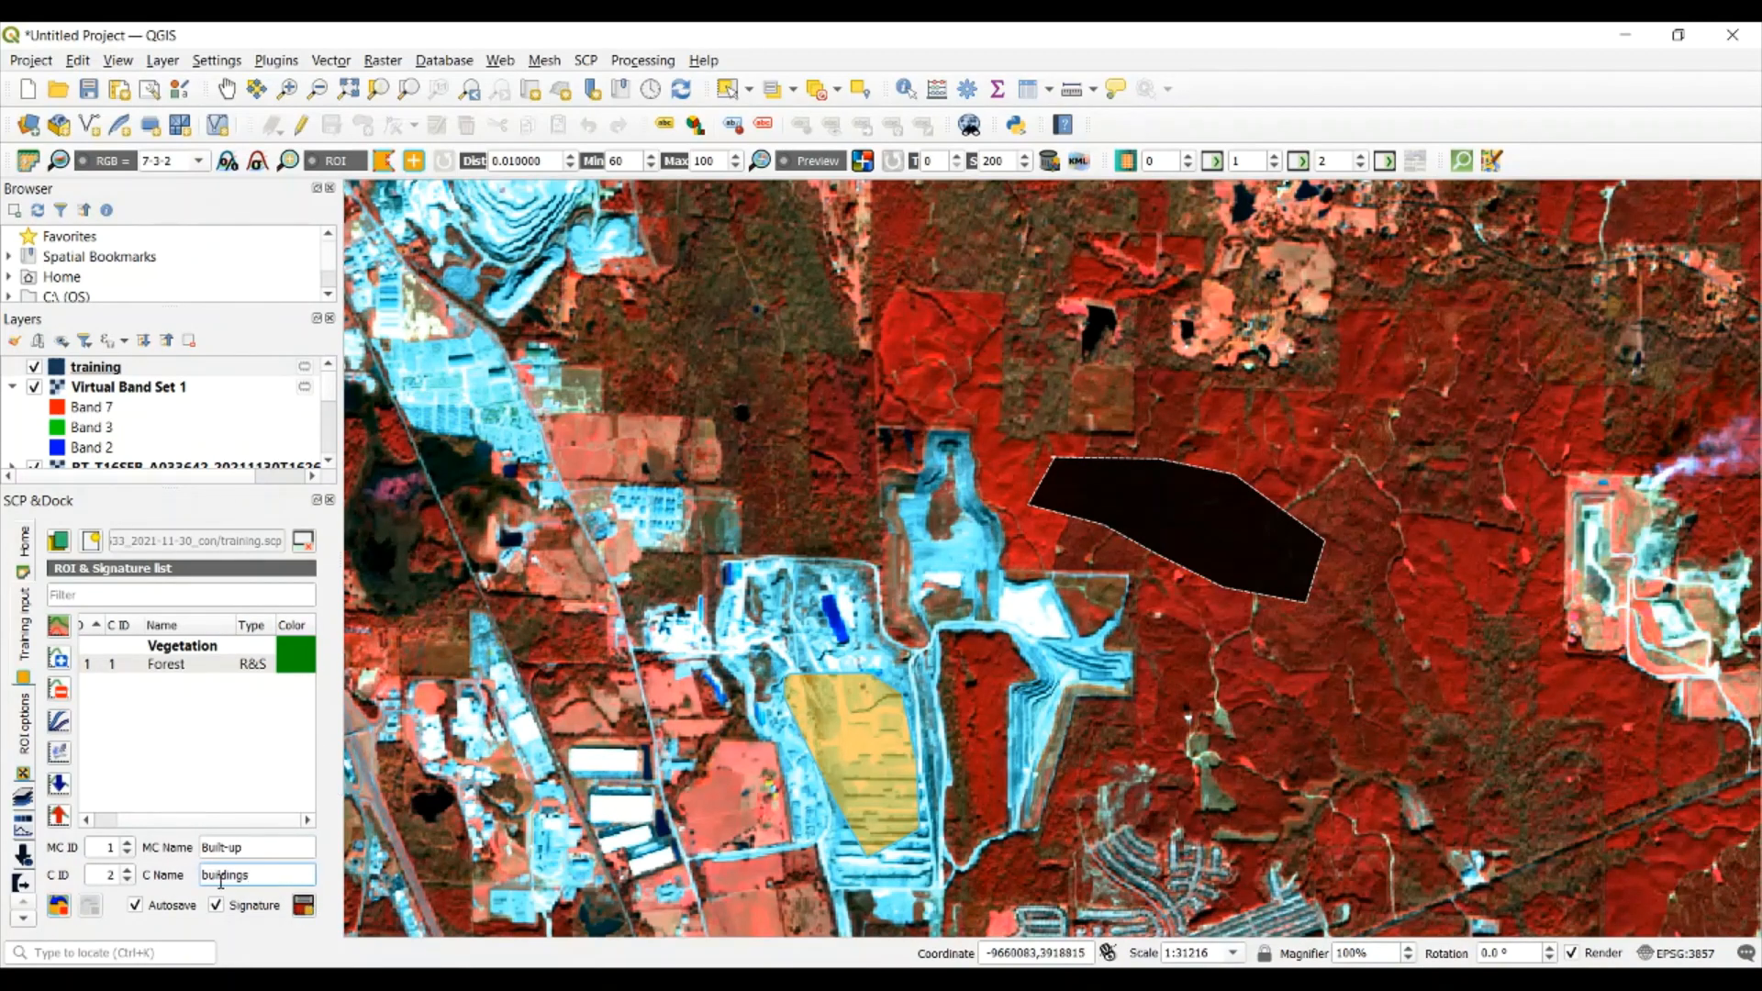
key("BackSpace")
type("B")
left_click(128, 844)
double_click(112, 877)
left_click(303, 905)
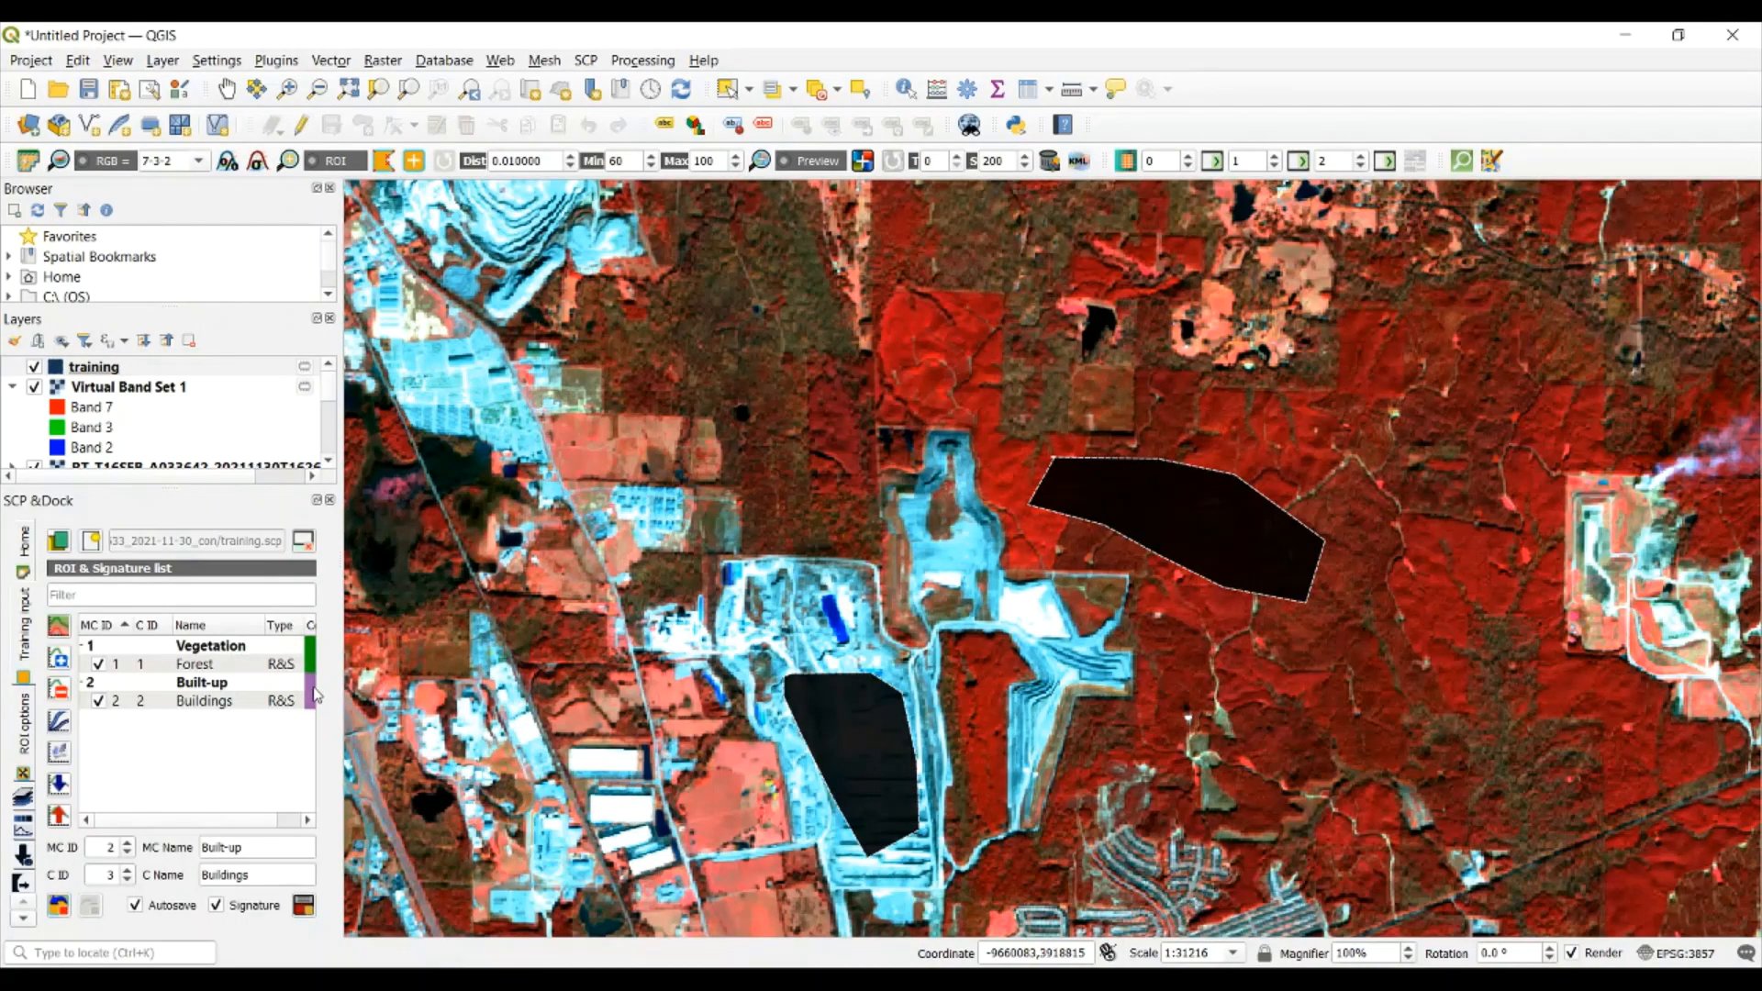
Set the color of the Buildings class to white
double_click(313, 696)
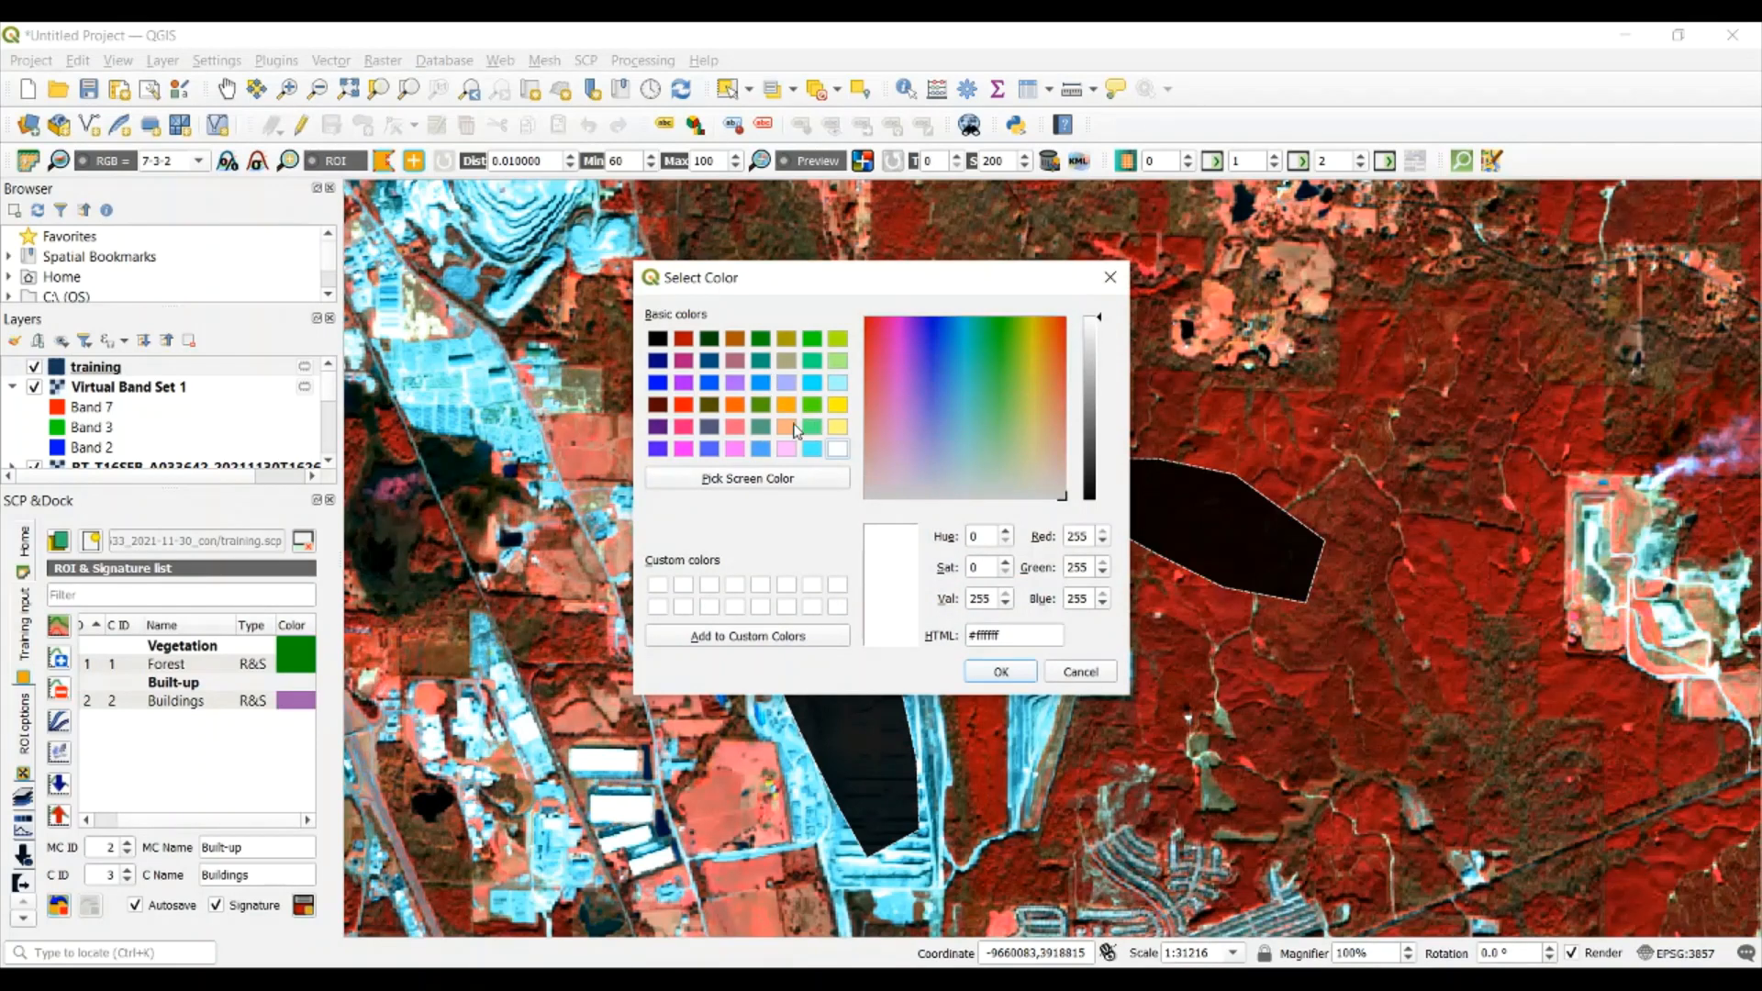
left_click(787, 339)
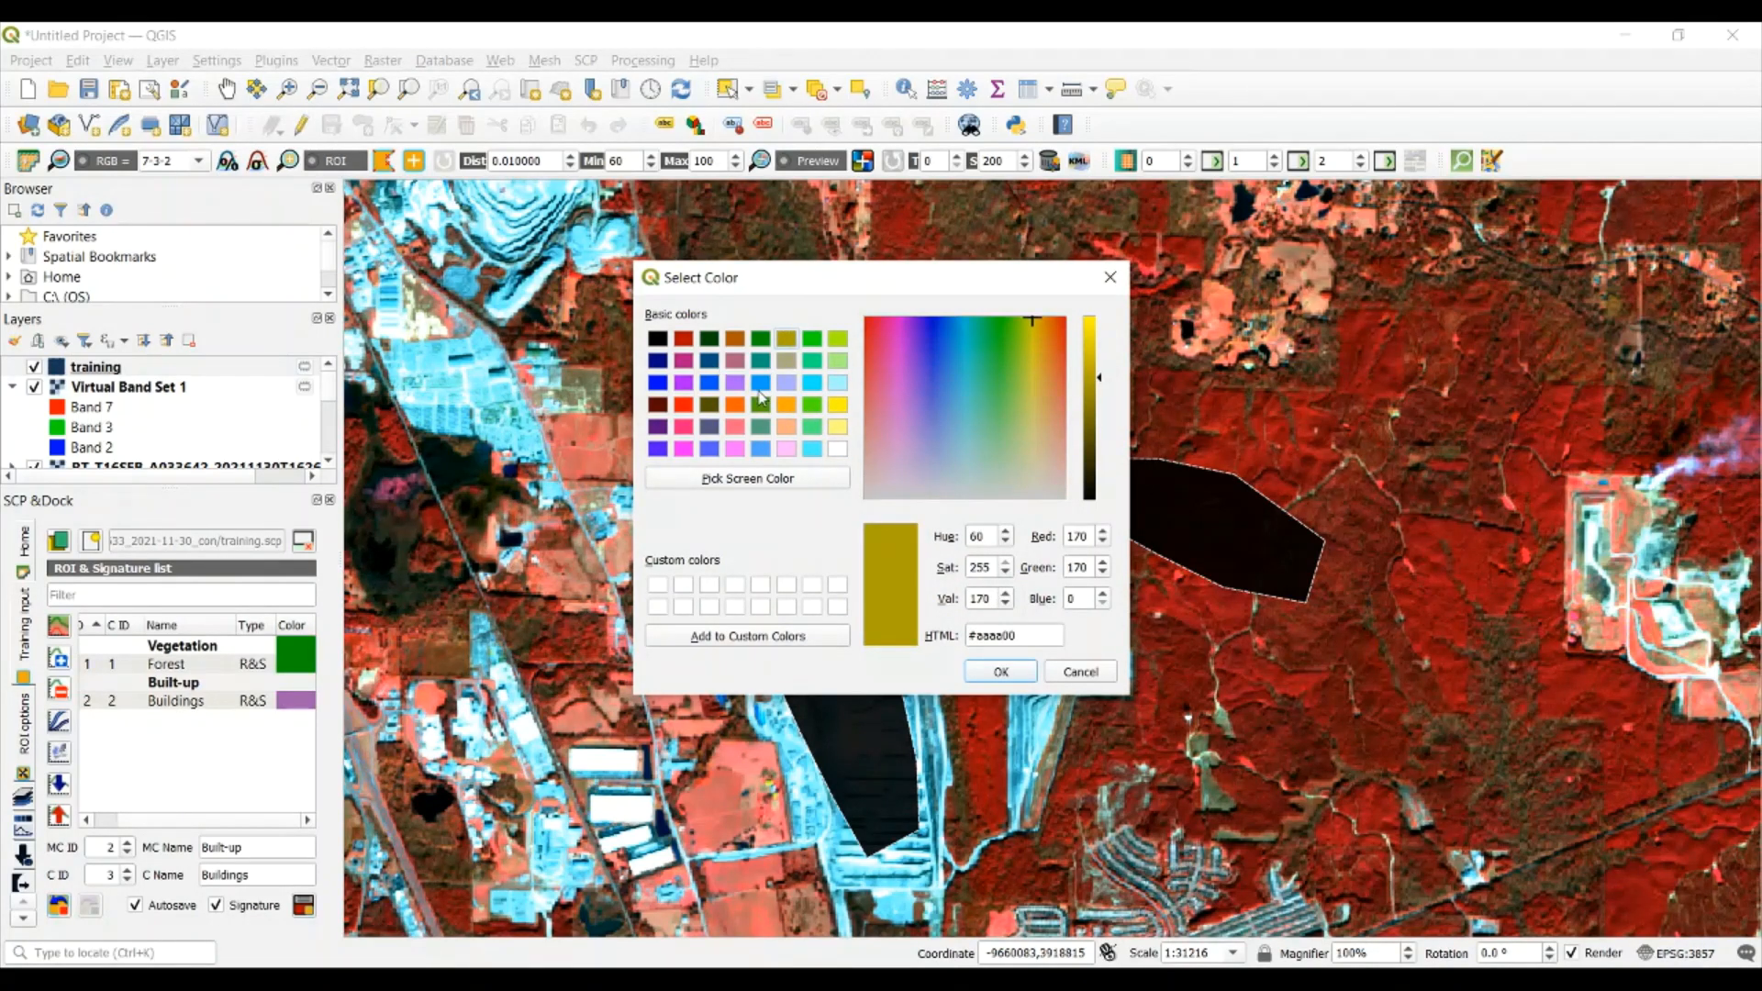
left_click(837, 449)
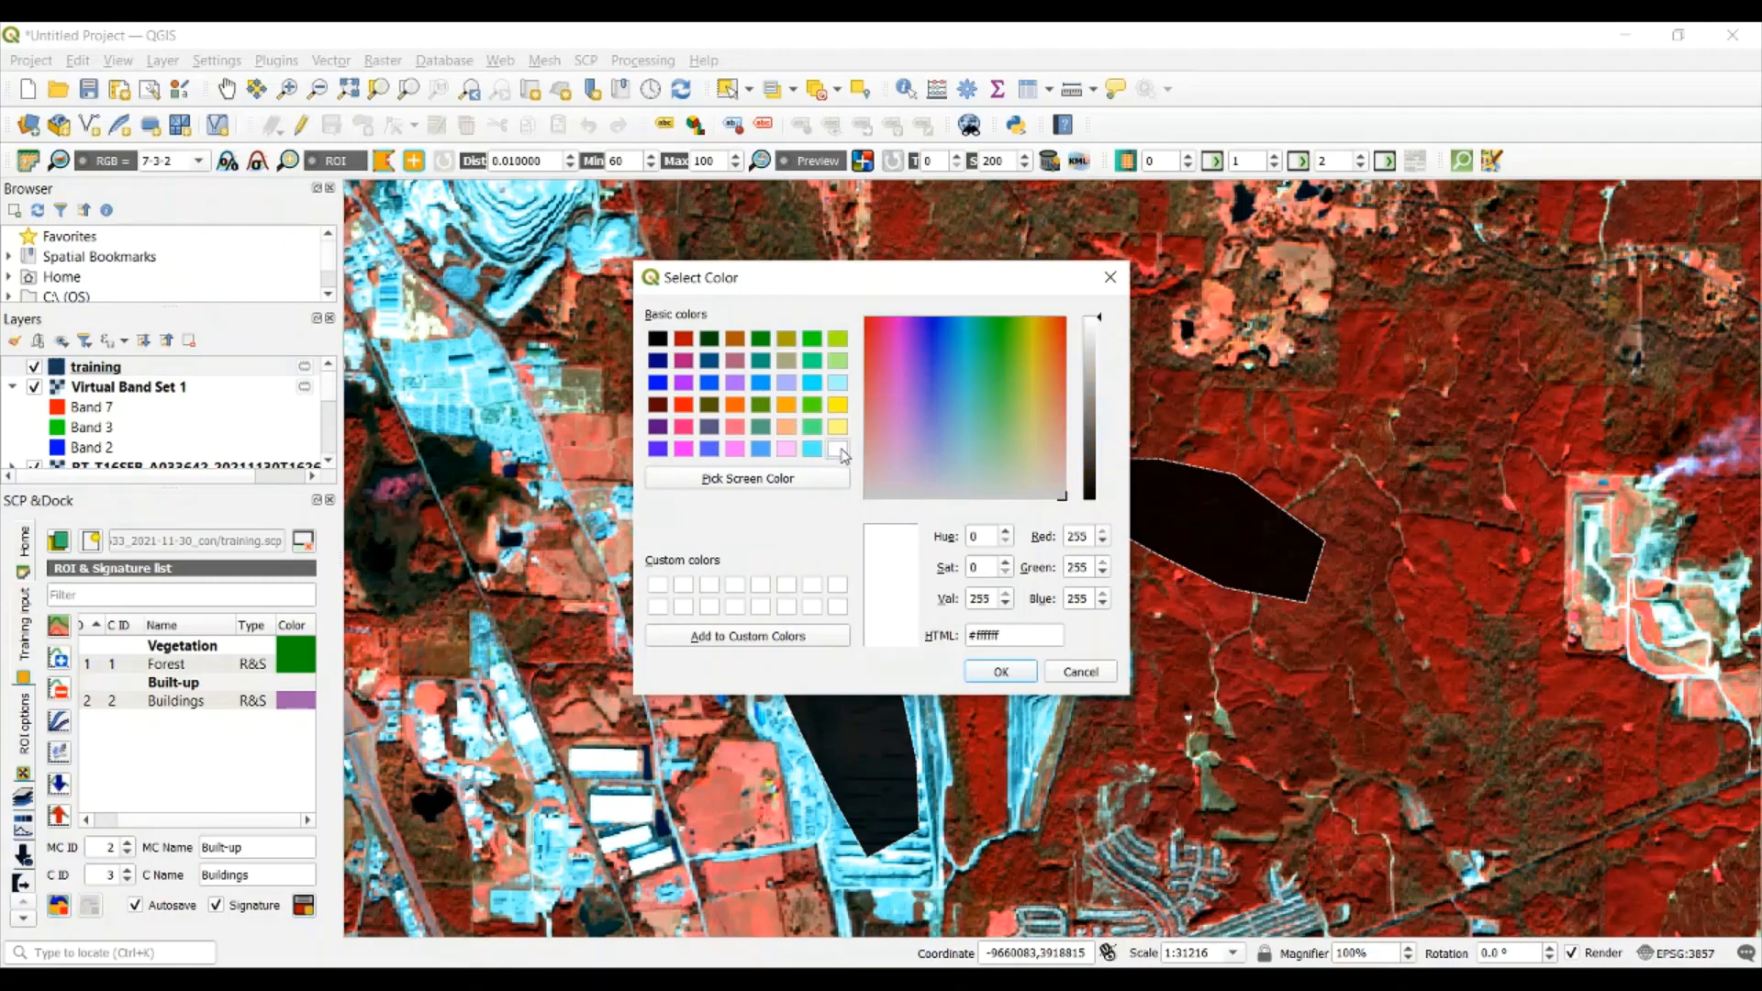
left_click(1002, 673)
Set the color of both the Buildings class and the Built-up macroclass to black
double_click(291, 704)
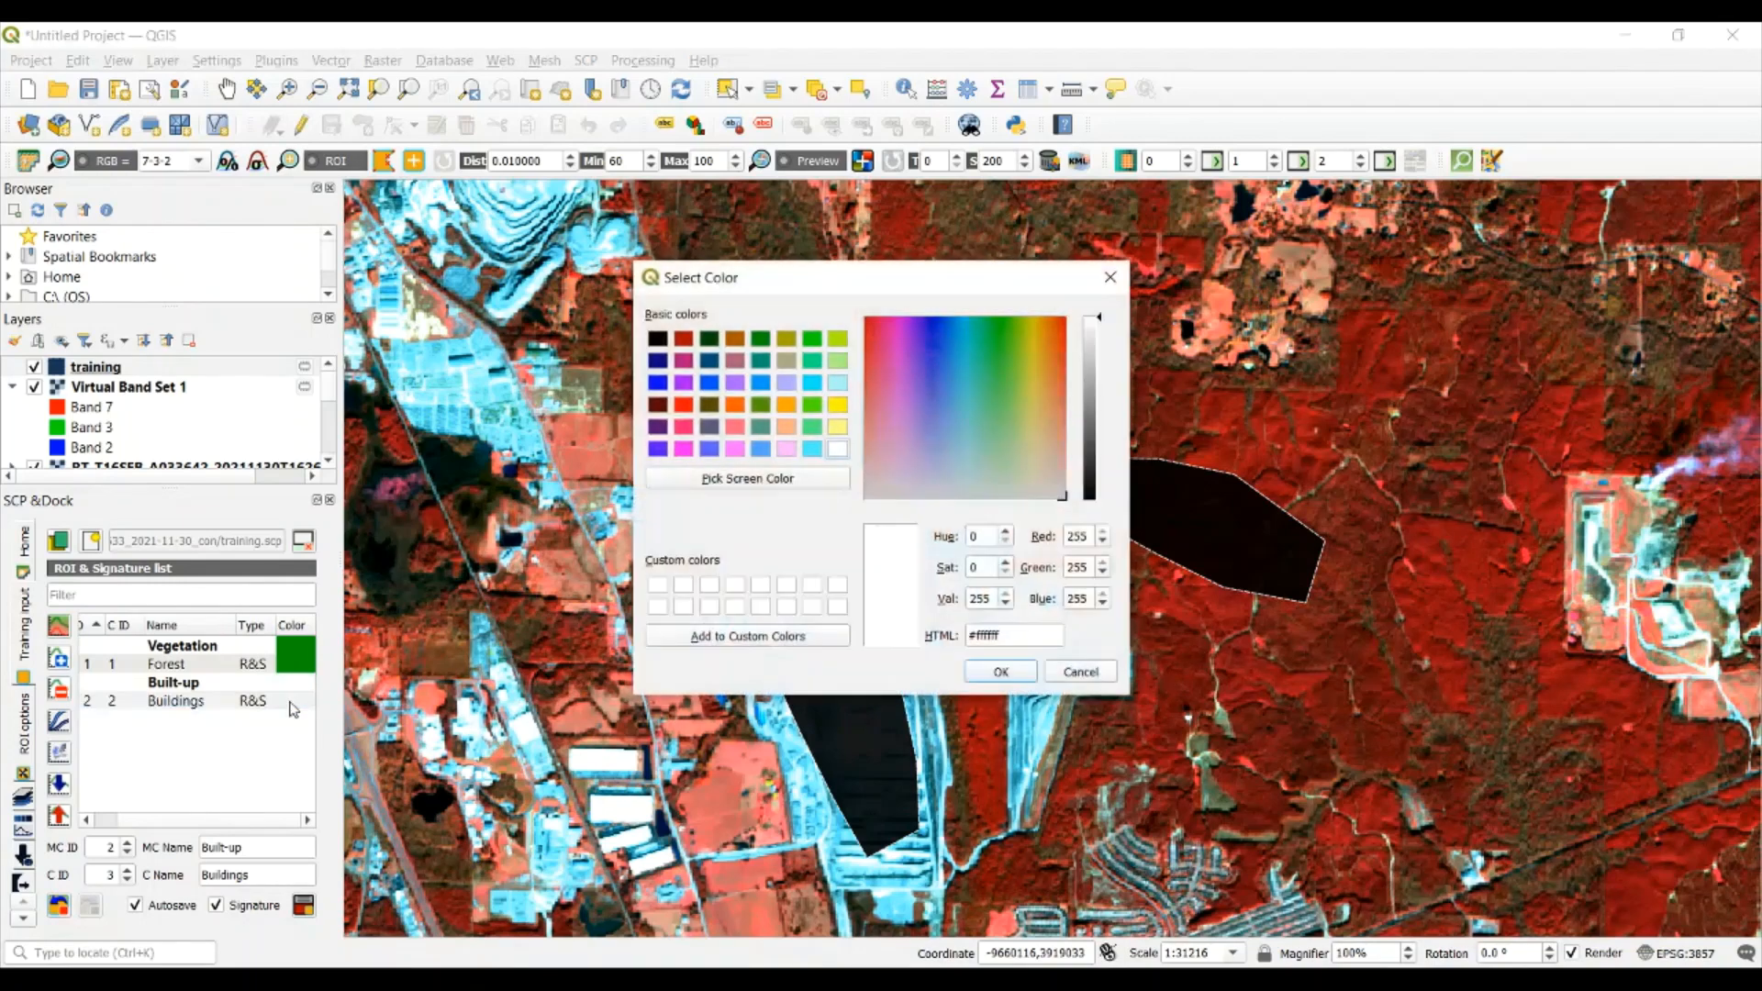
left_click(657, 339)
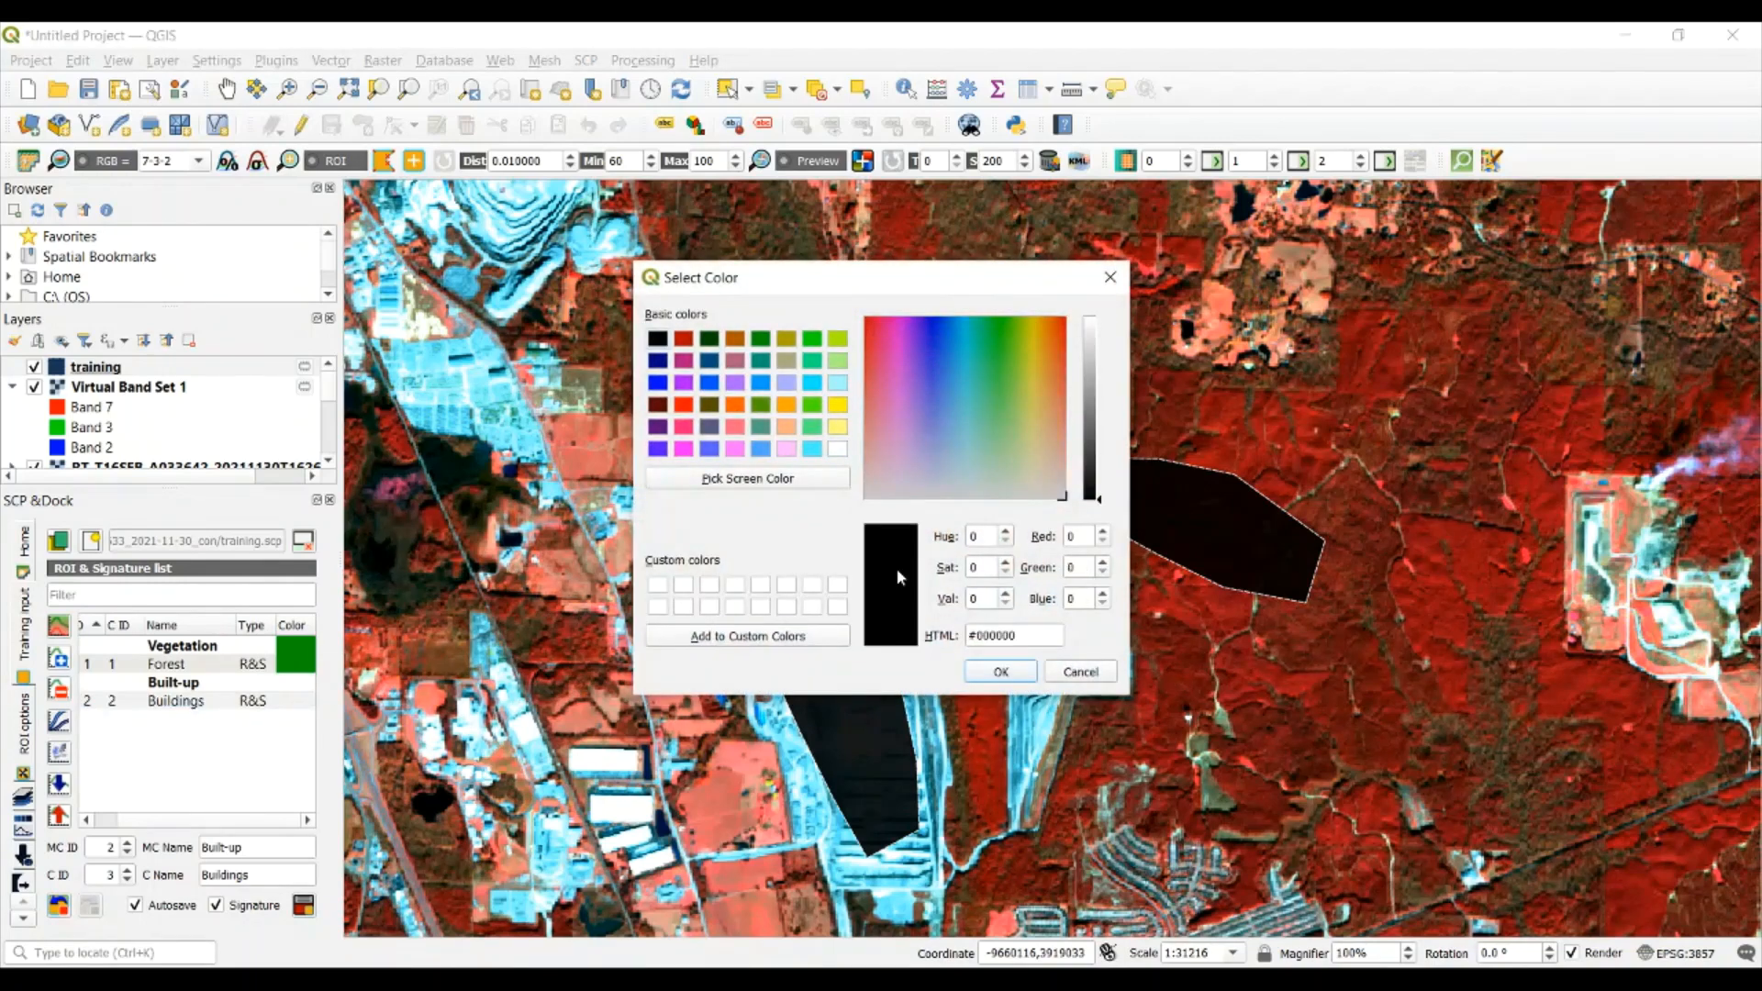
left_click(996, 679)
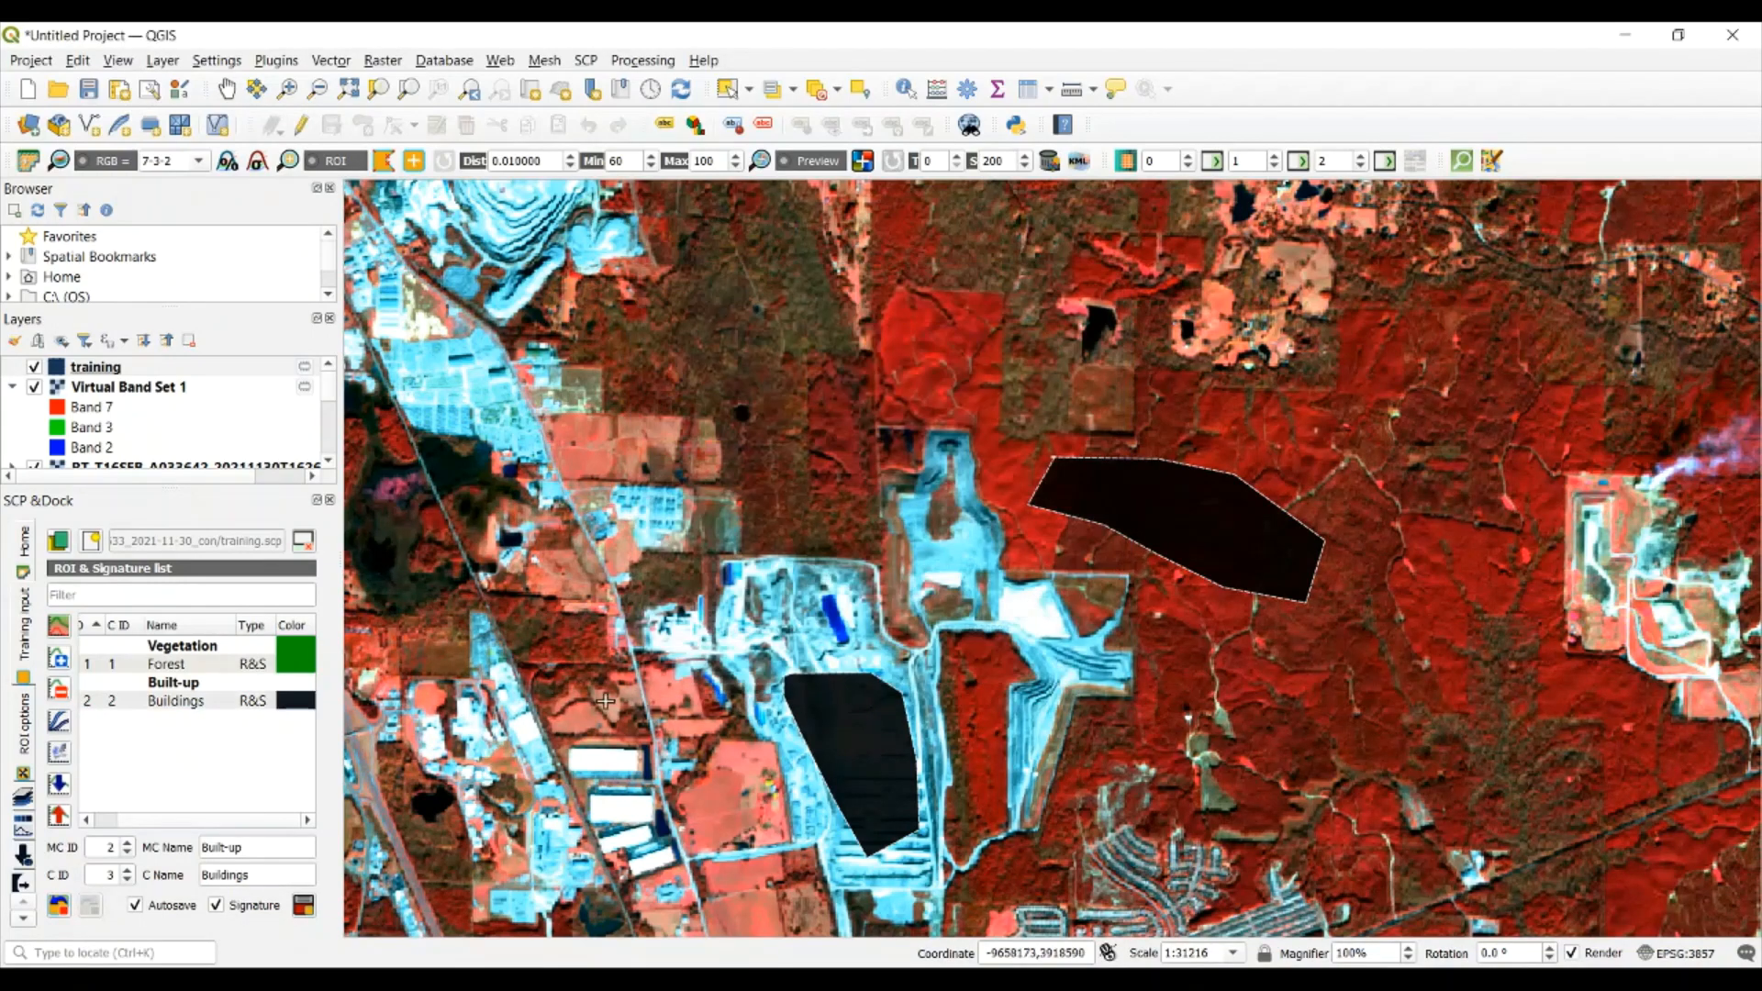
double_click(296, 685)
left_click(658, 341)
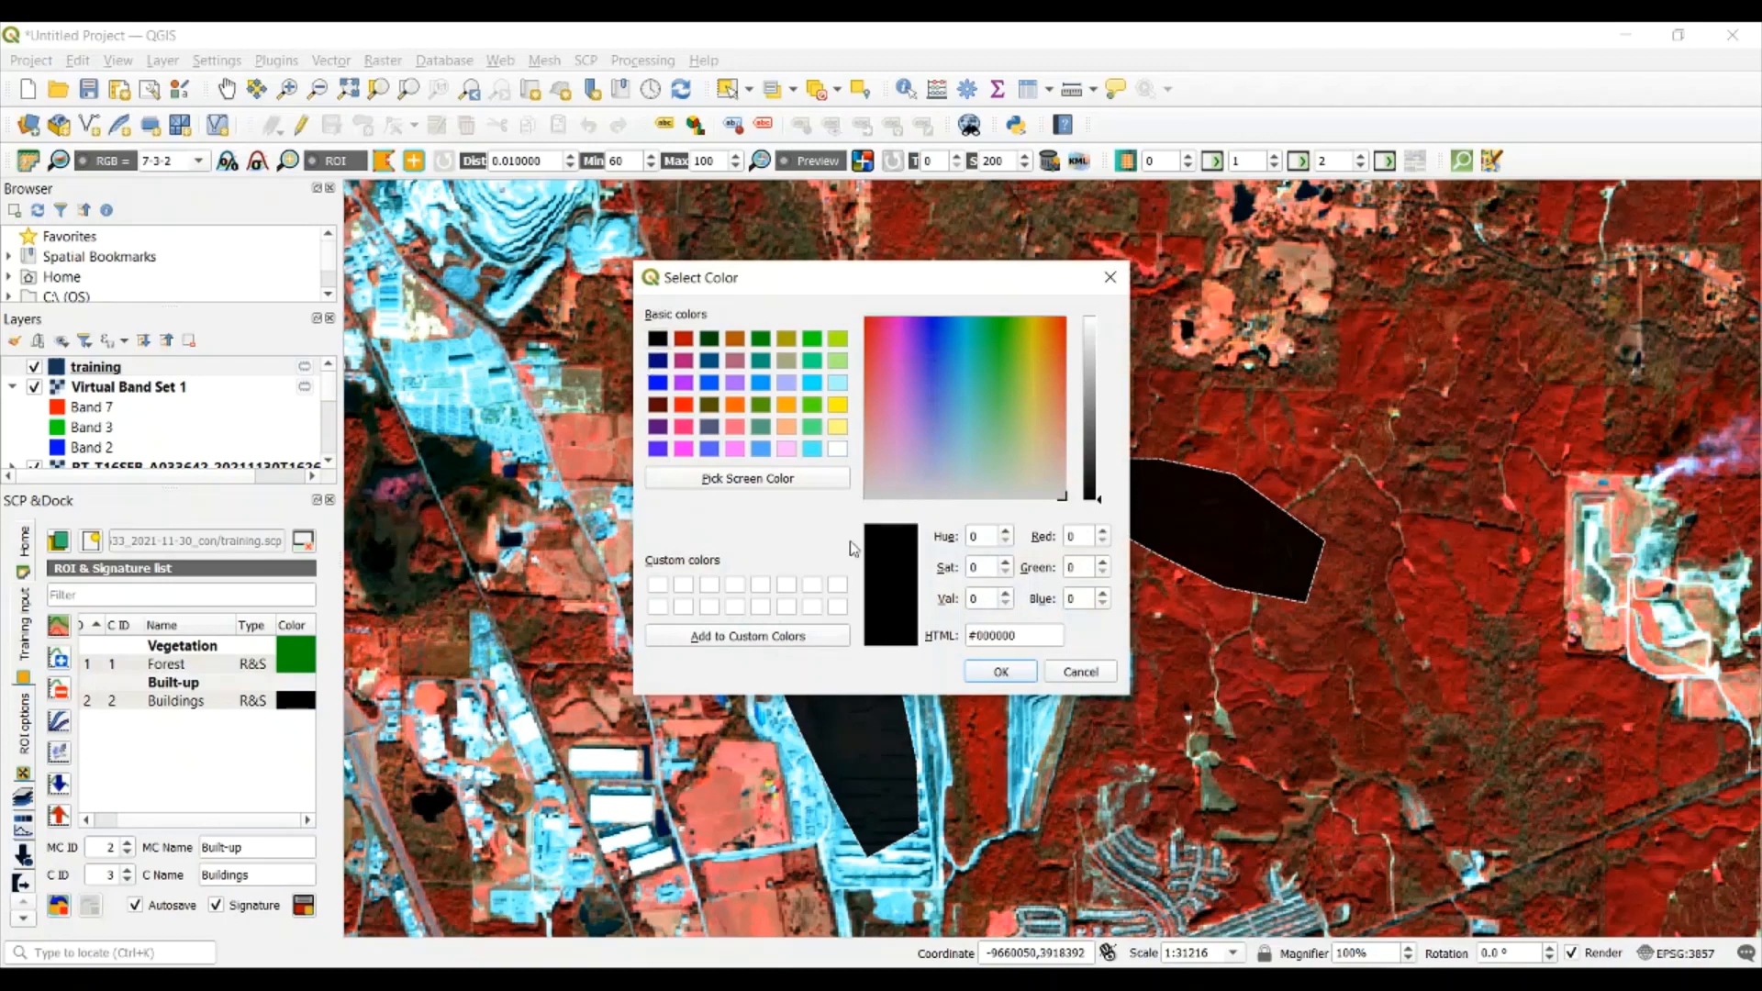
left_click(996, 671)
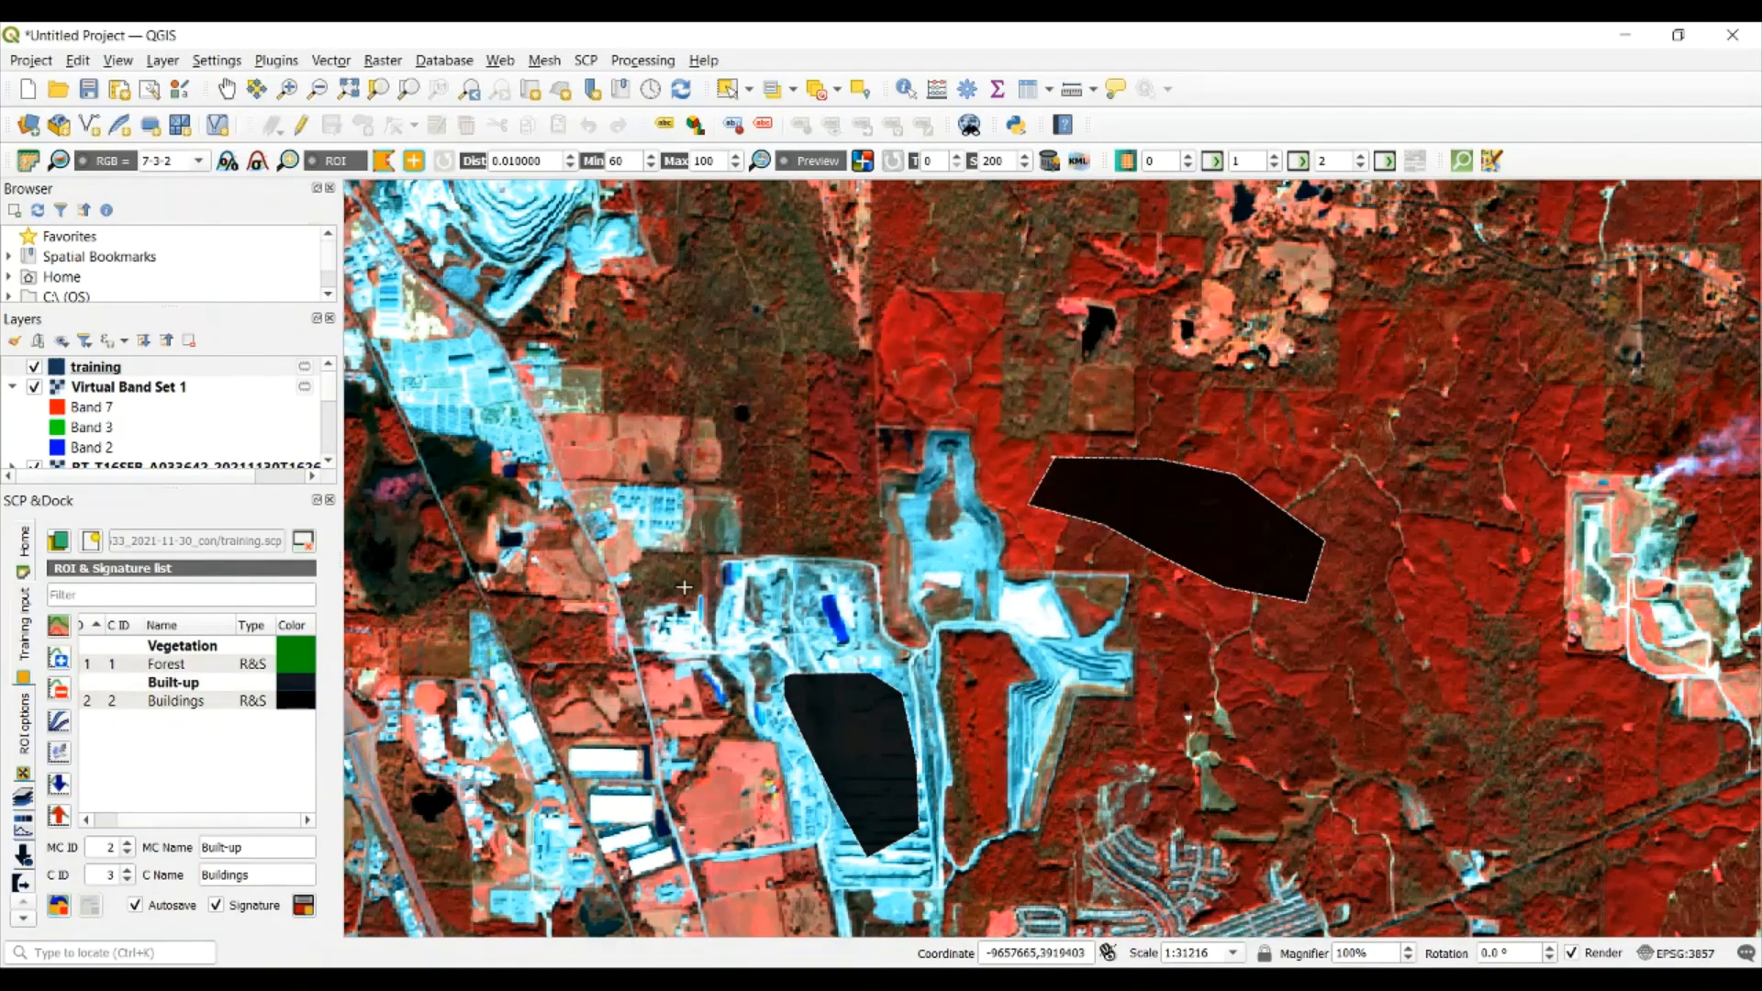
Draw a polygon ROI over the pink farm field just west of the Buildings training area
left_click(225, 89)
left_click_drag(760, 393, 957, 306)
left_click_drag(707, 410, 857, 256)
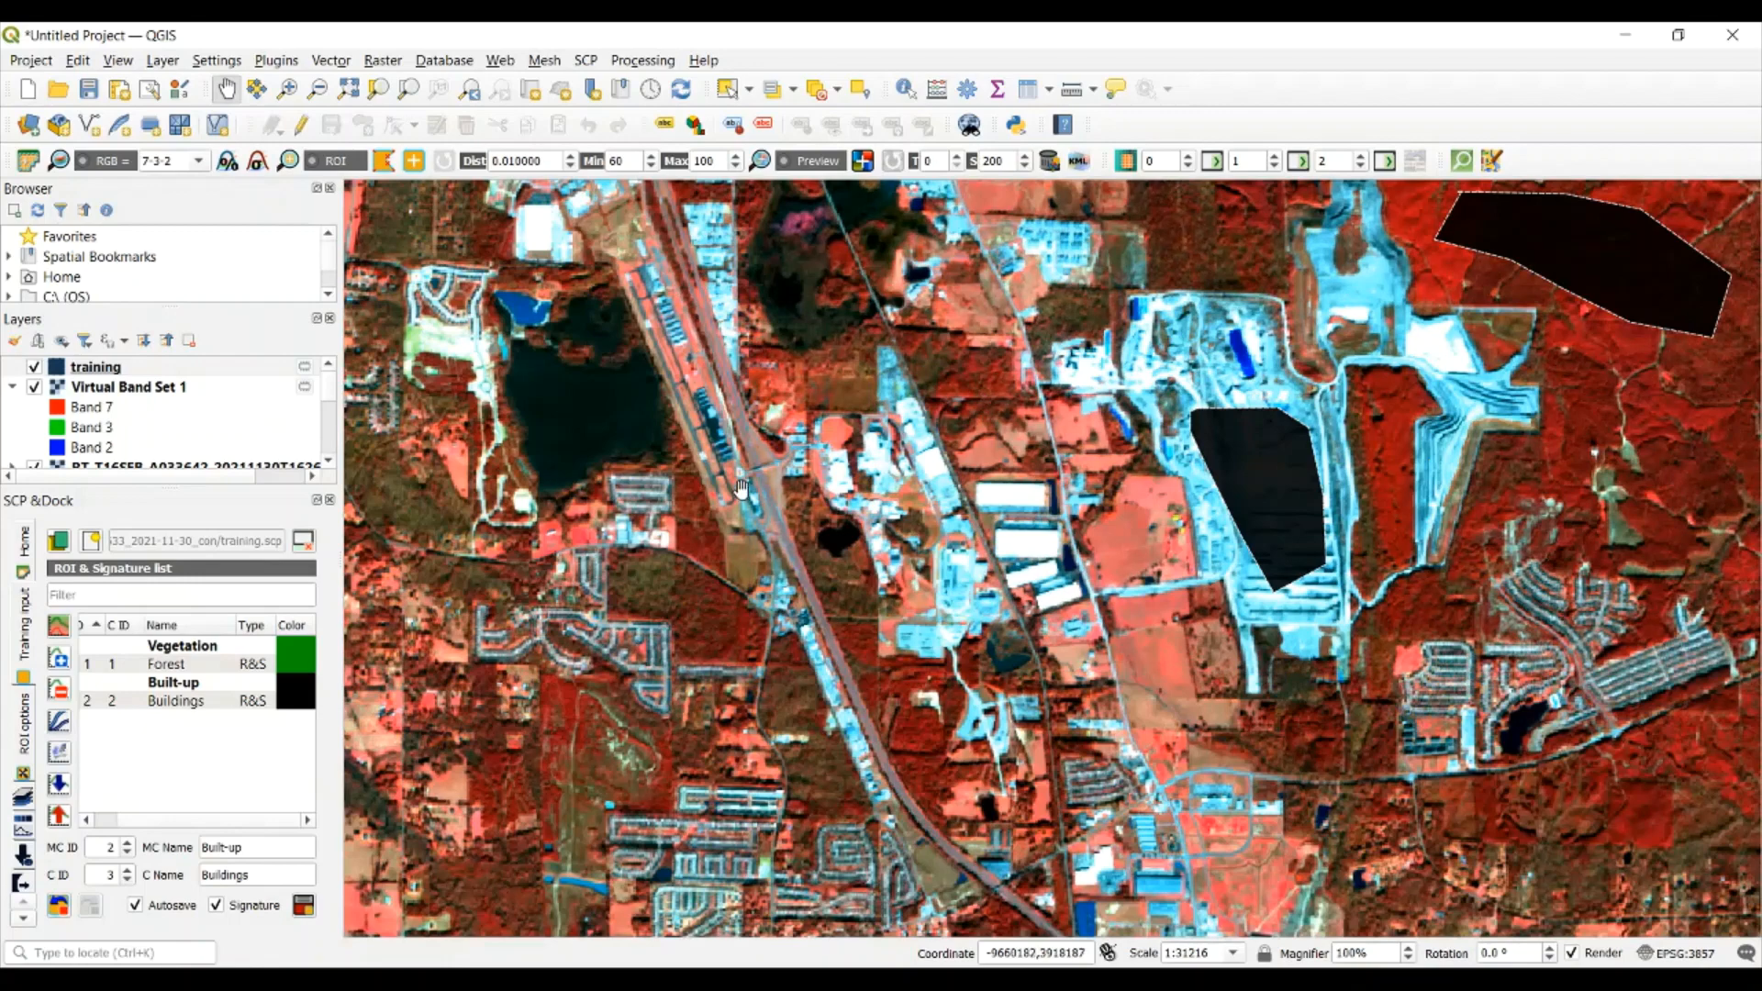
left_click_drag(744, 494, 833, 450)
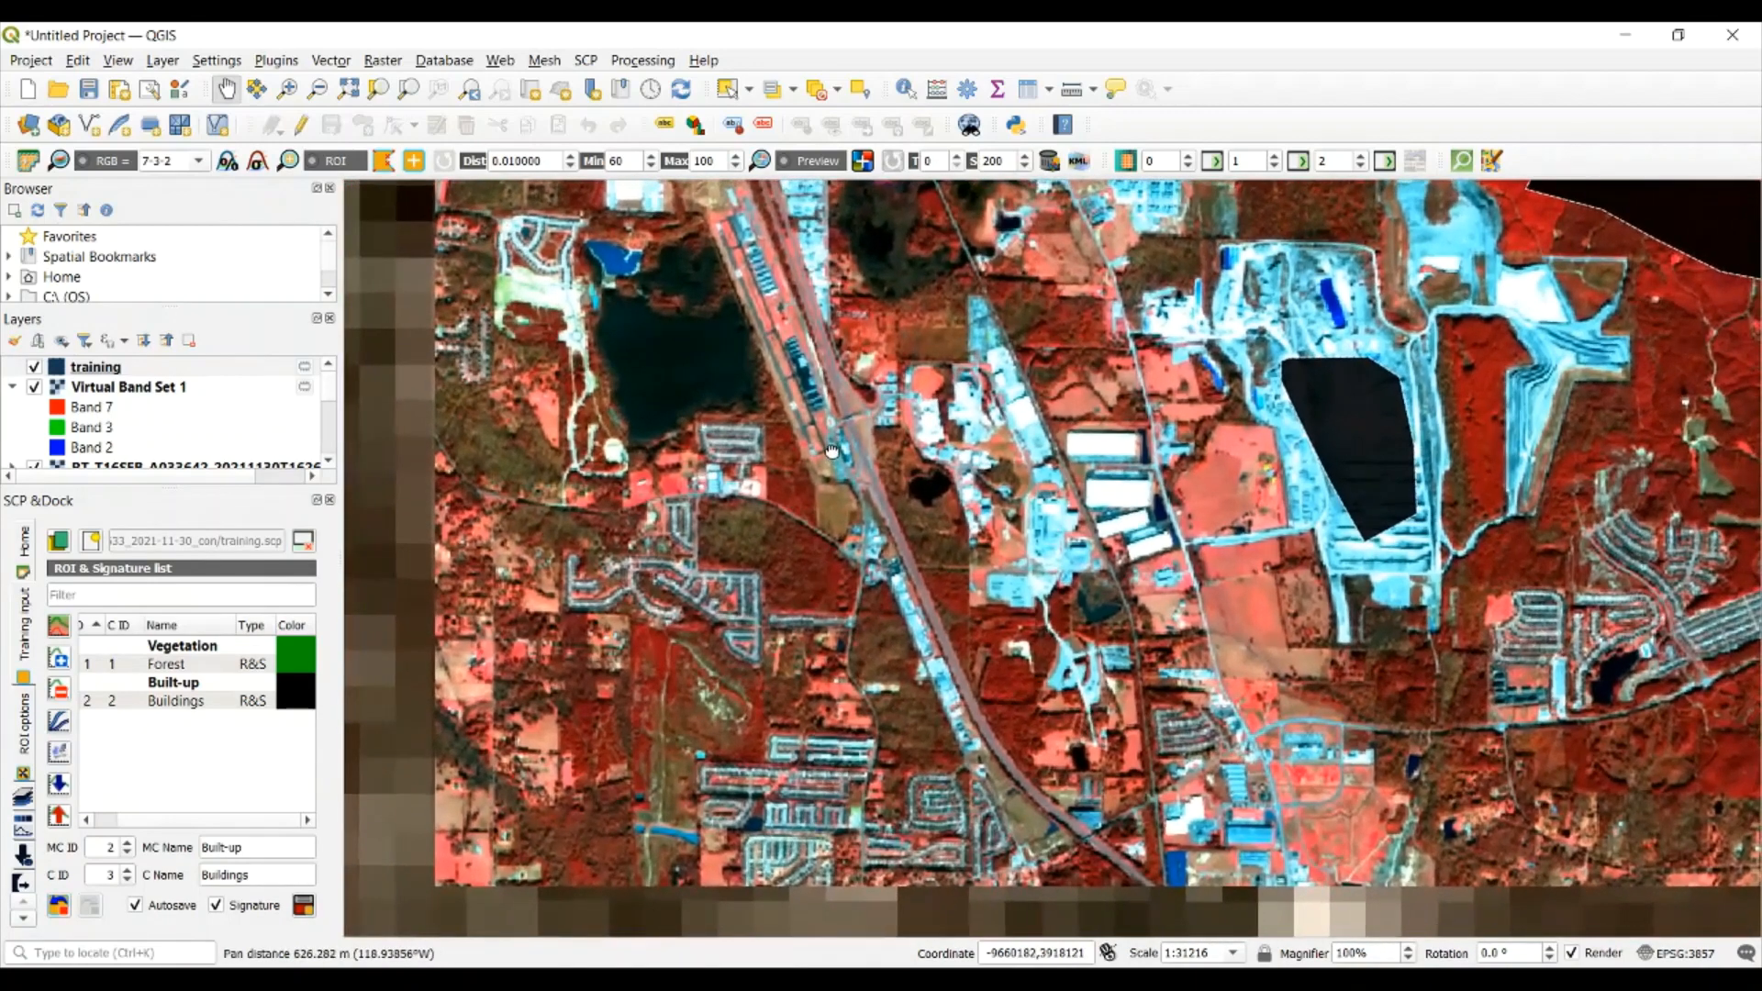
left_click_drag(1243, 597, 1064, 607)
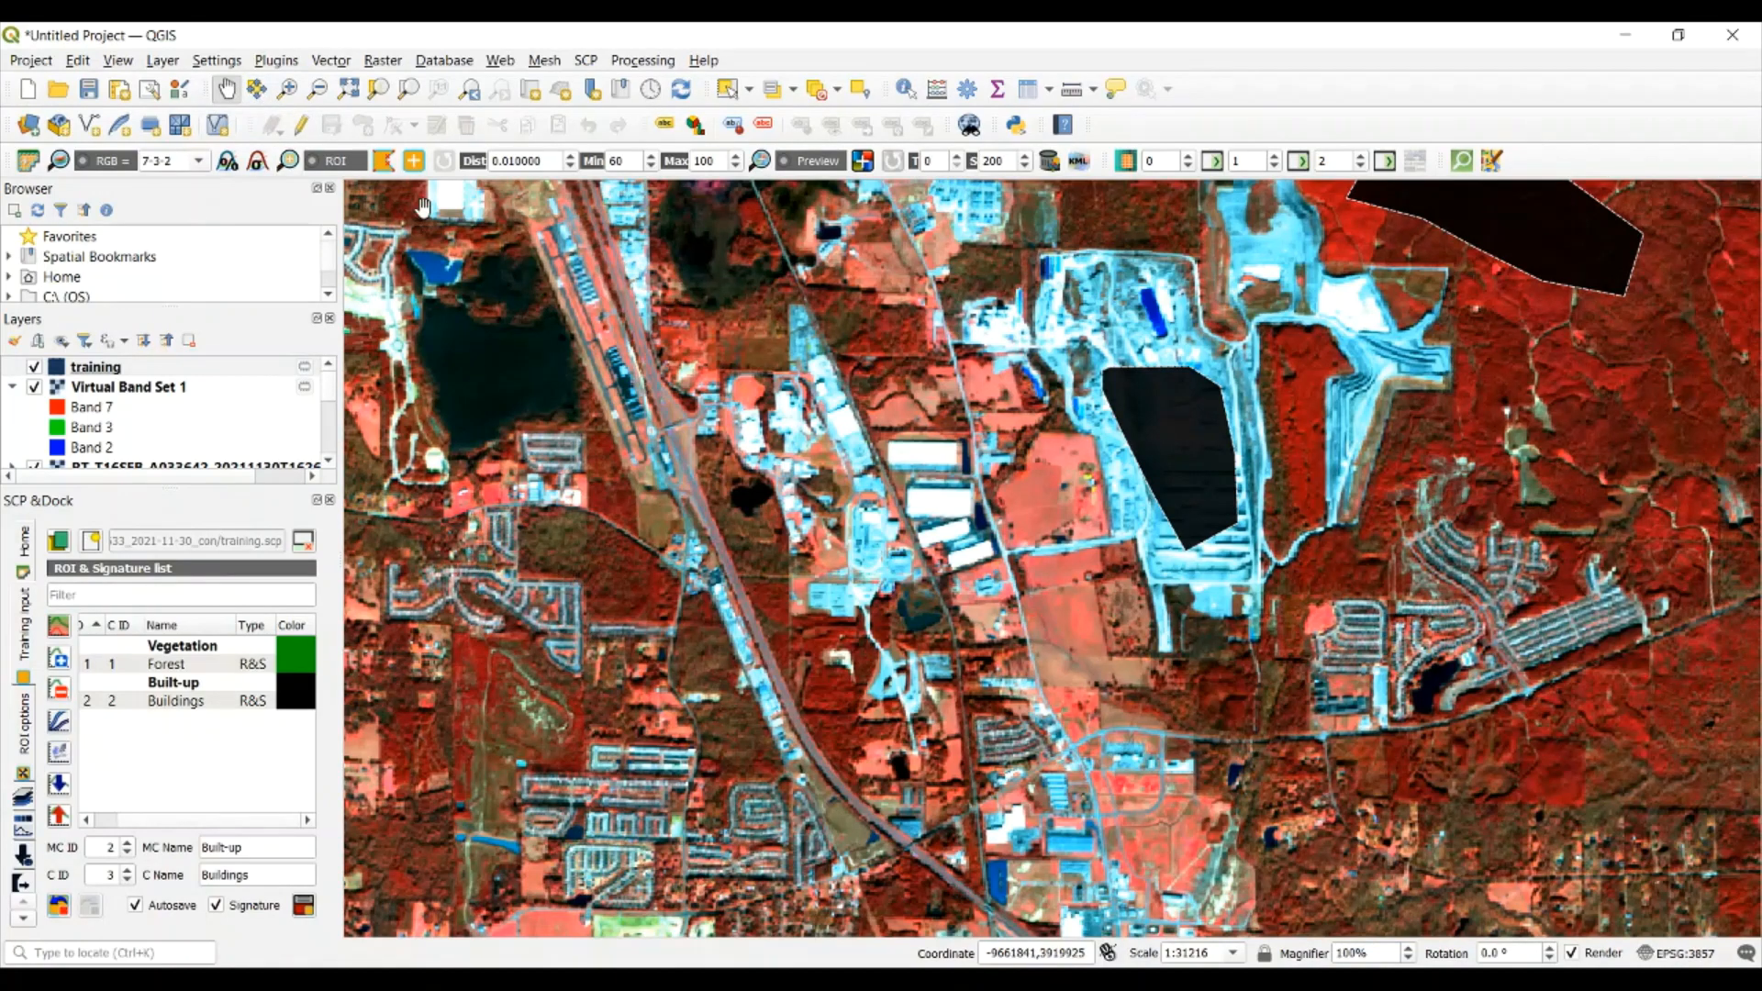
left_click(384, 161)
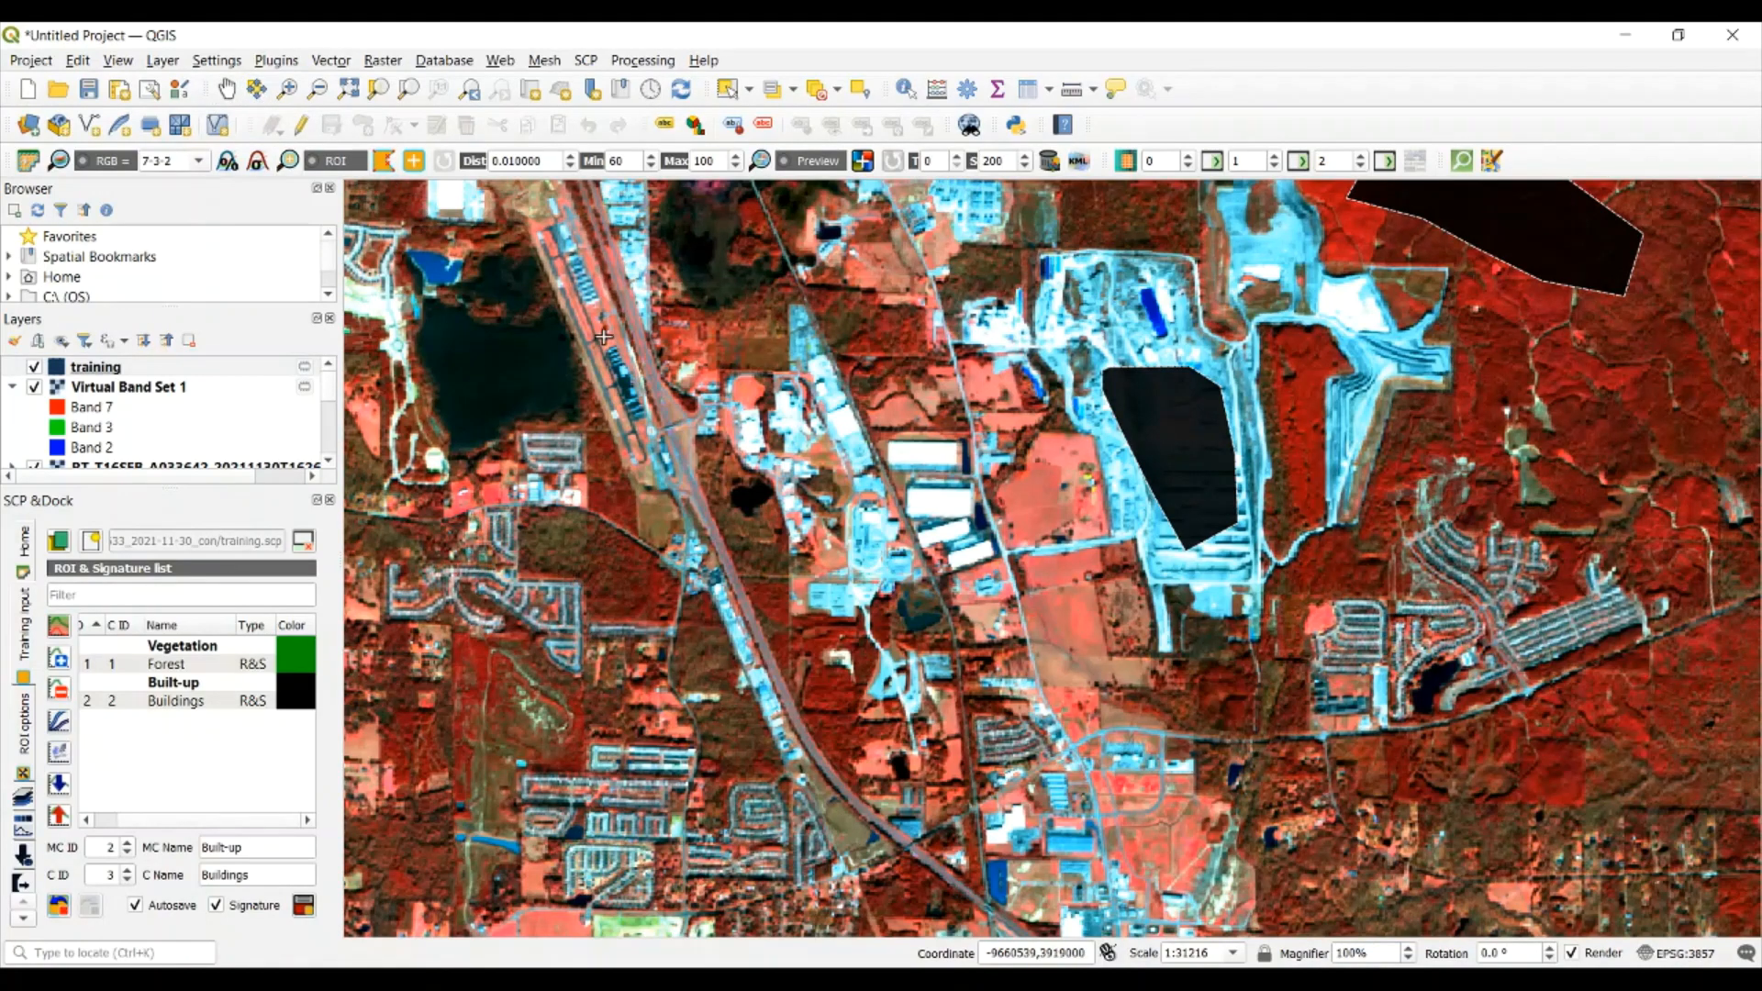
left_click(1017, 497)
left_click(1041, 473)
left_click(1049, 444)
left_click(1077, 457)
left_click(1055, 480)
left_click(1055, 501)
left_click(1065, 514)
right_click(1024, 529)
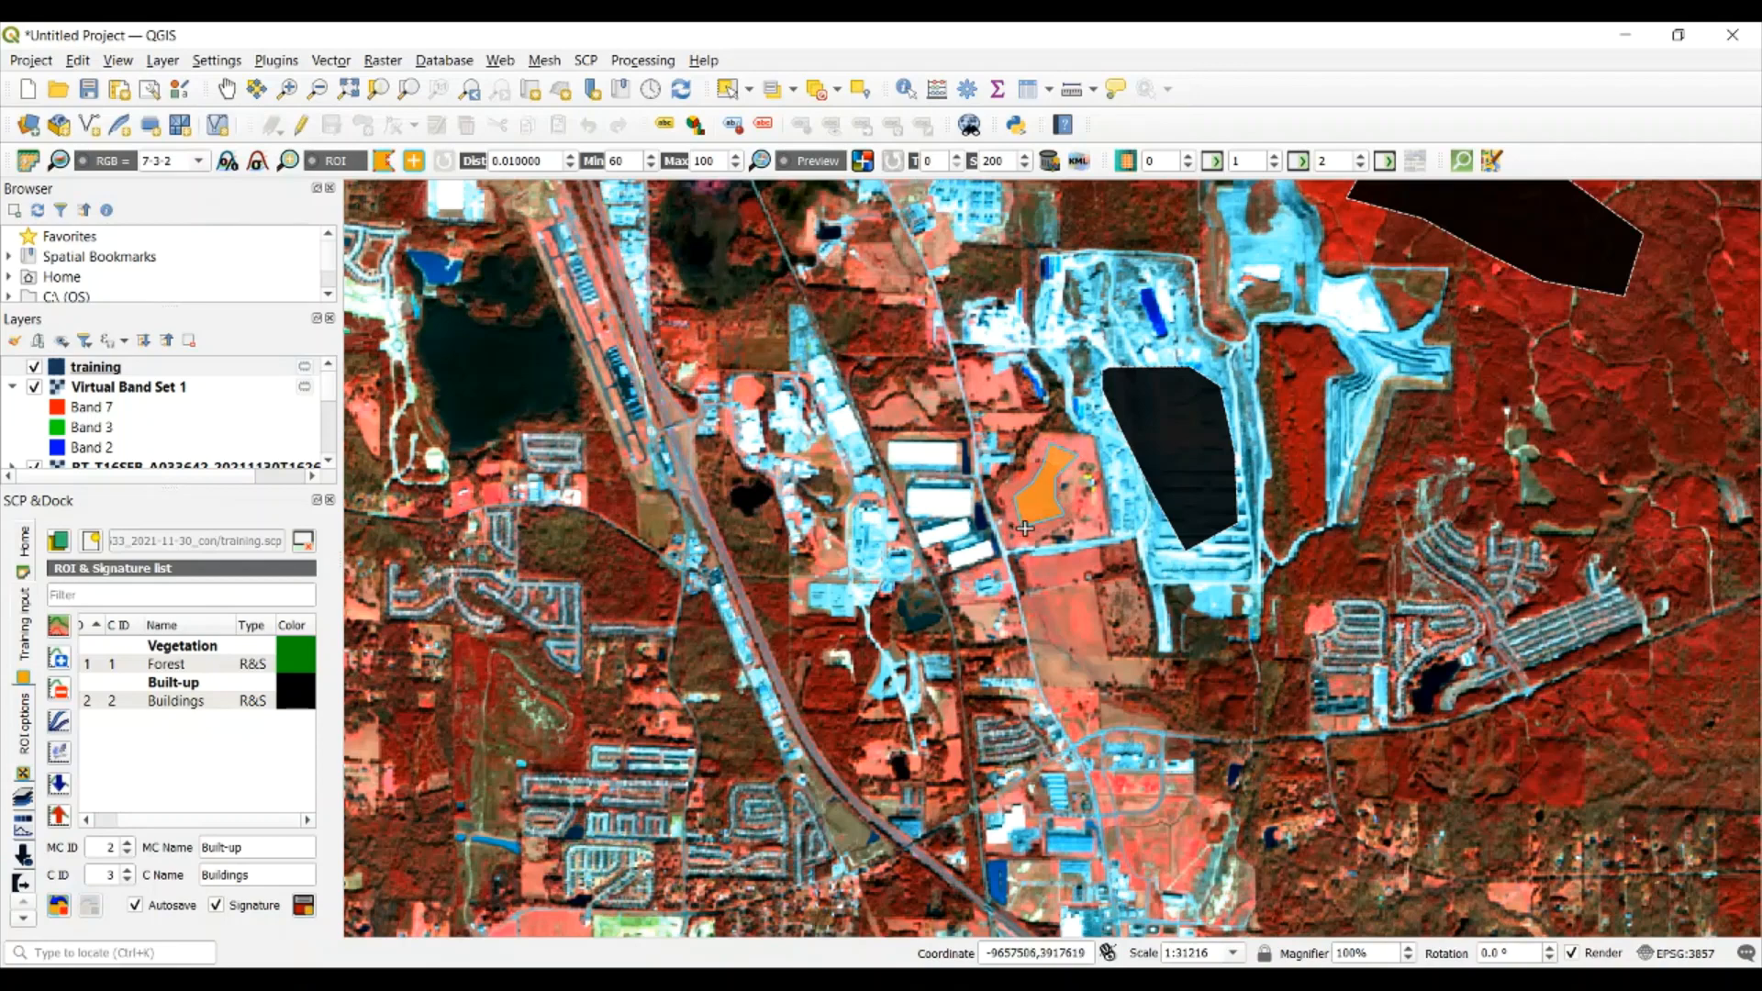
Set the macroclass name to Agriculuture and the class name to Farm
triple_click(252, 851)
type("Agriculuture")
key("Tab")
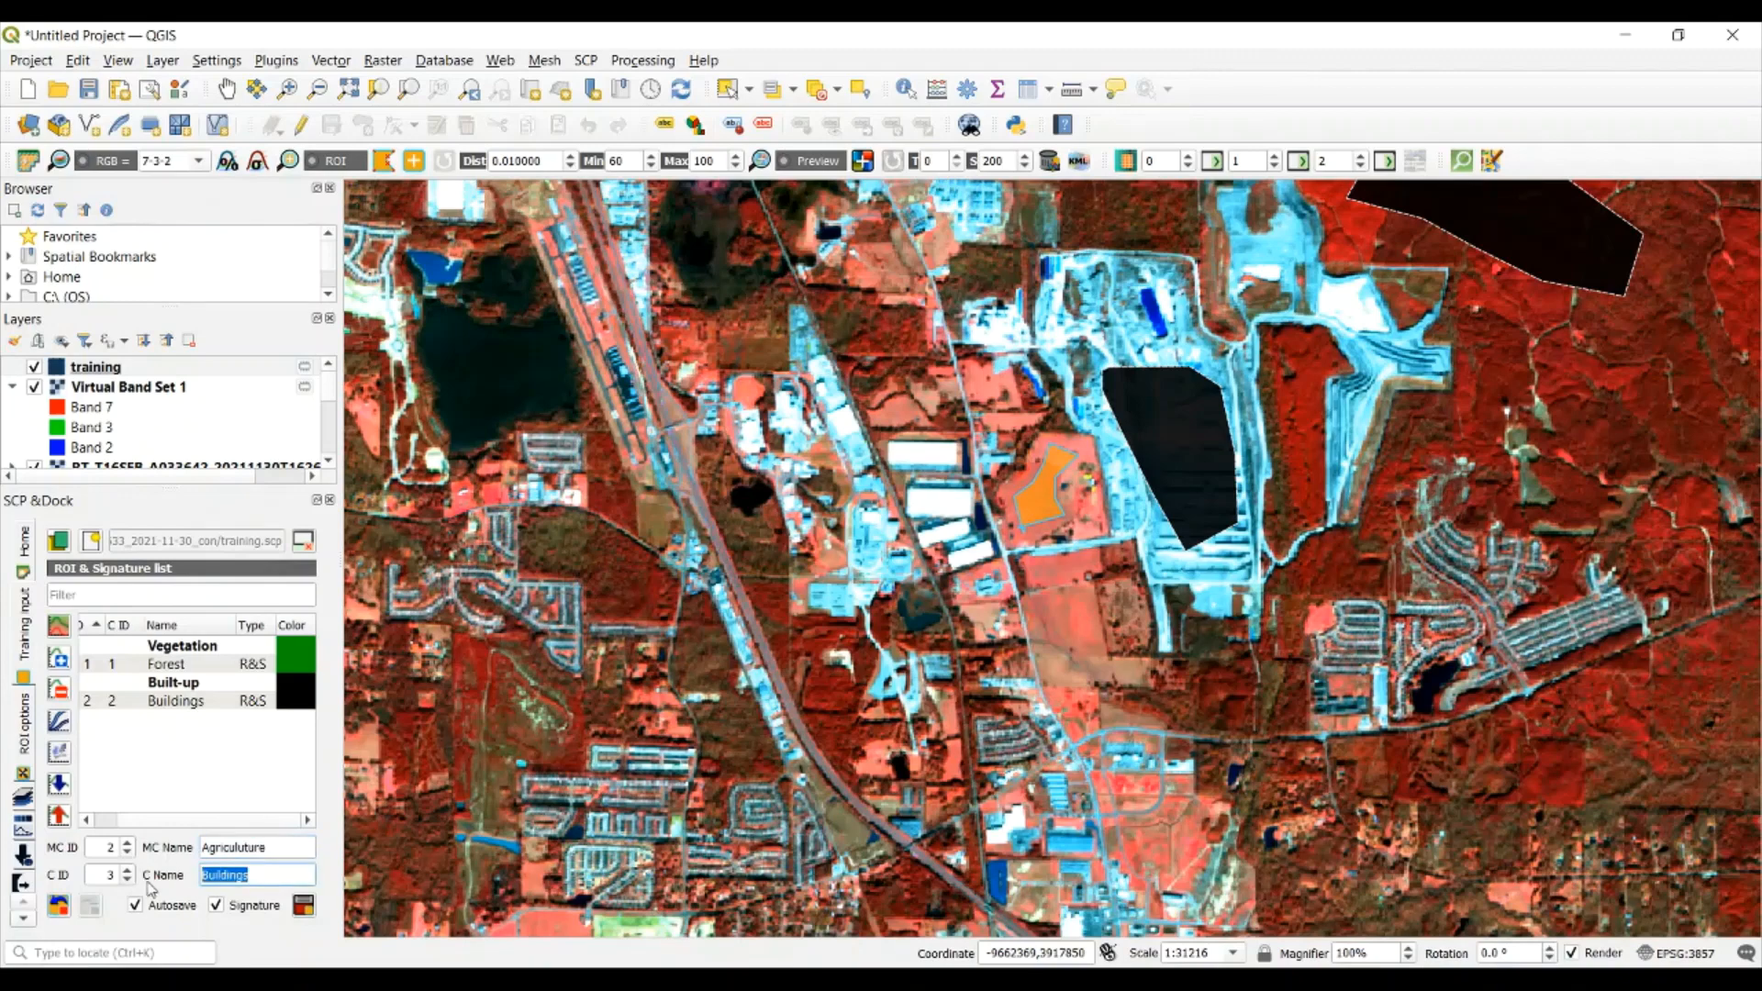
type("Farm")
Save the farm field ROI to the training input, and delete its Farm item from the signature list
left_click(307, 907)
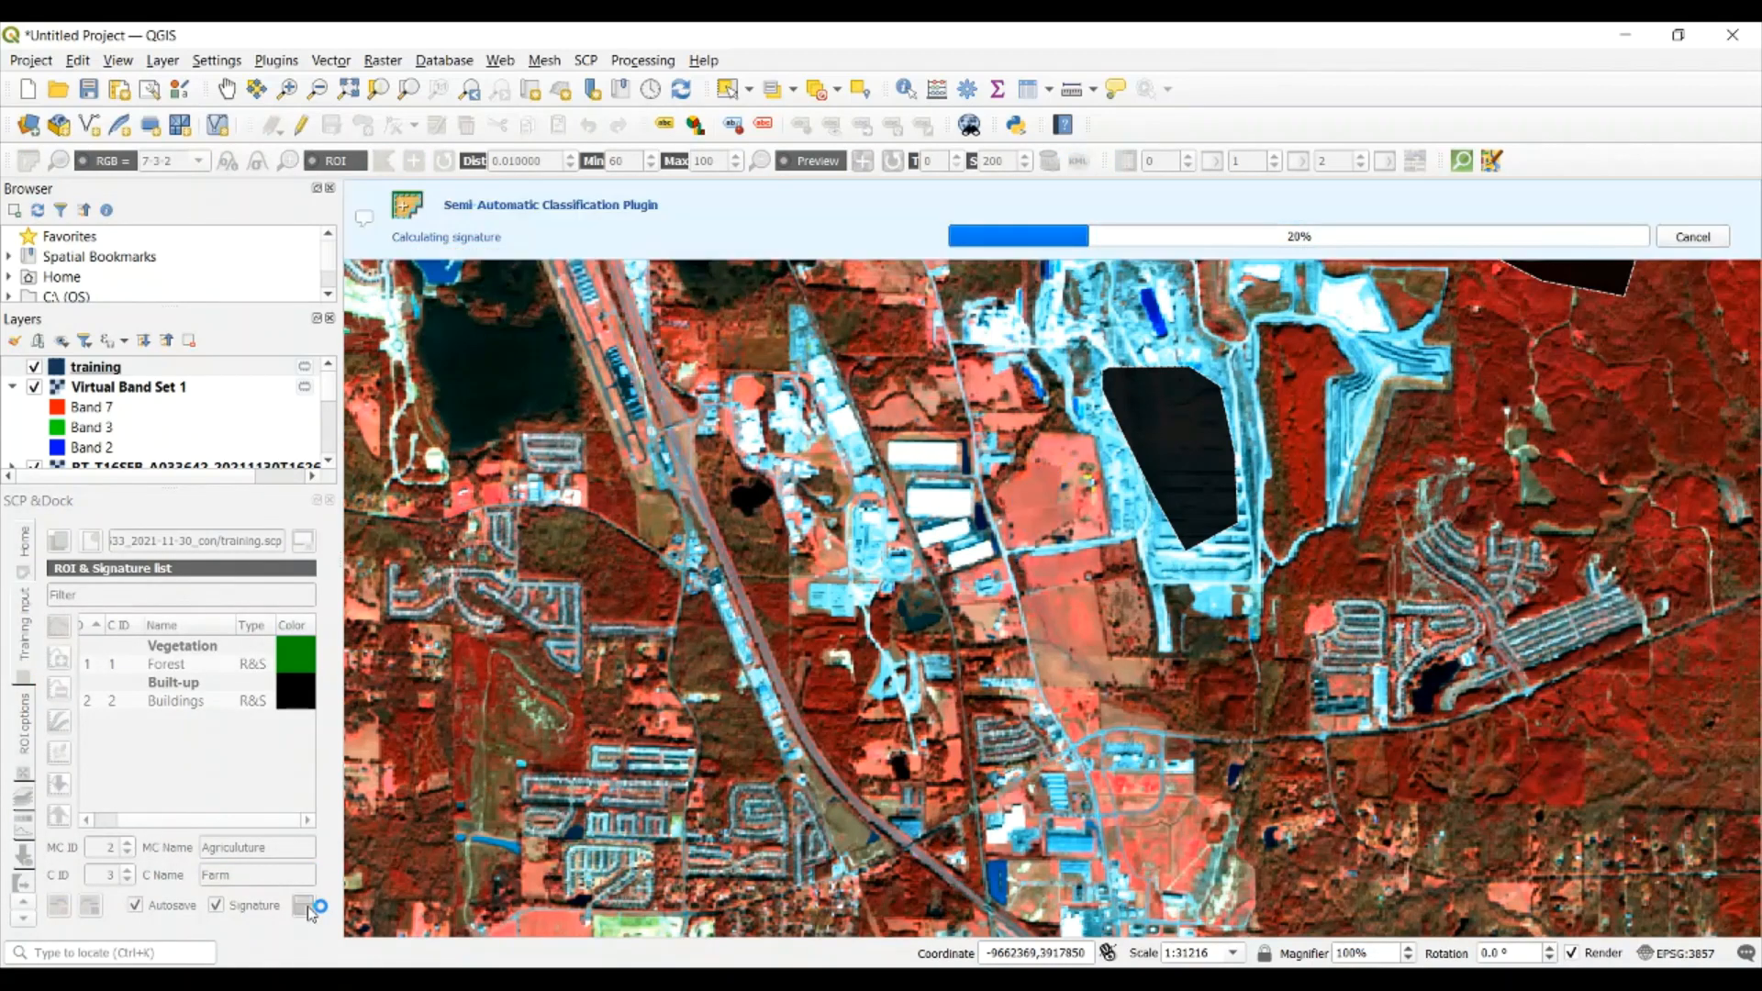
double_click(312, 722)
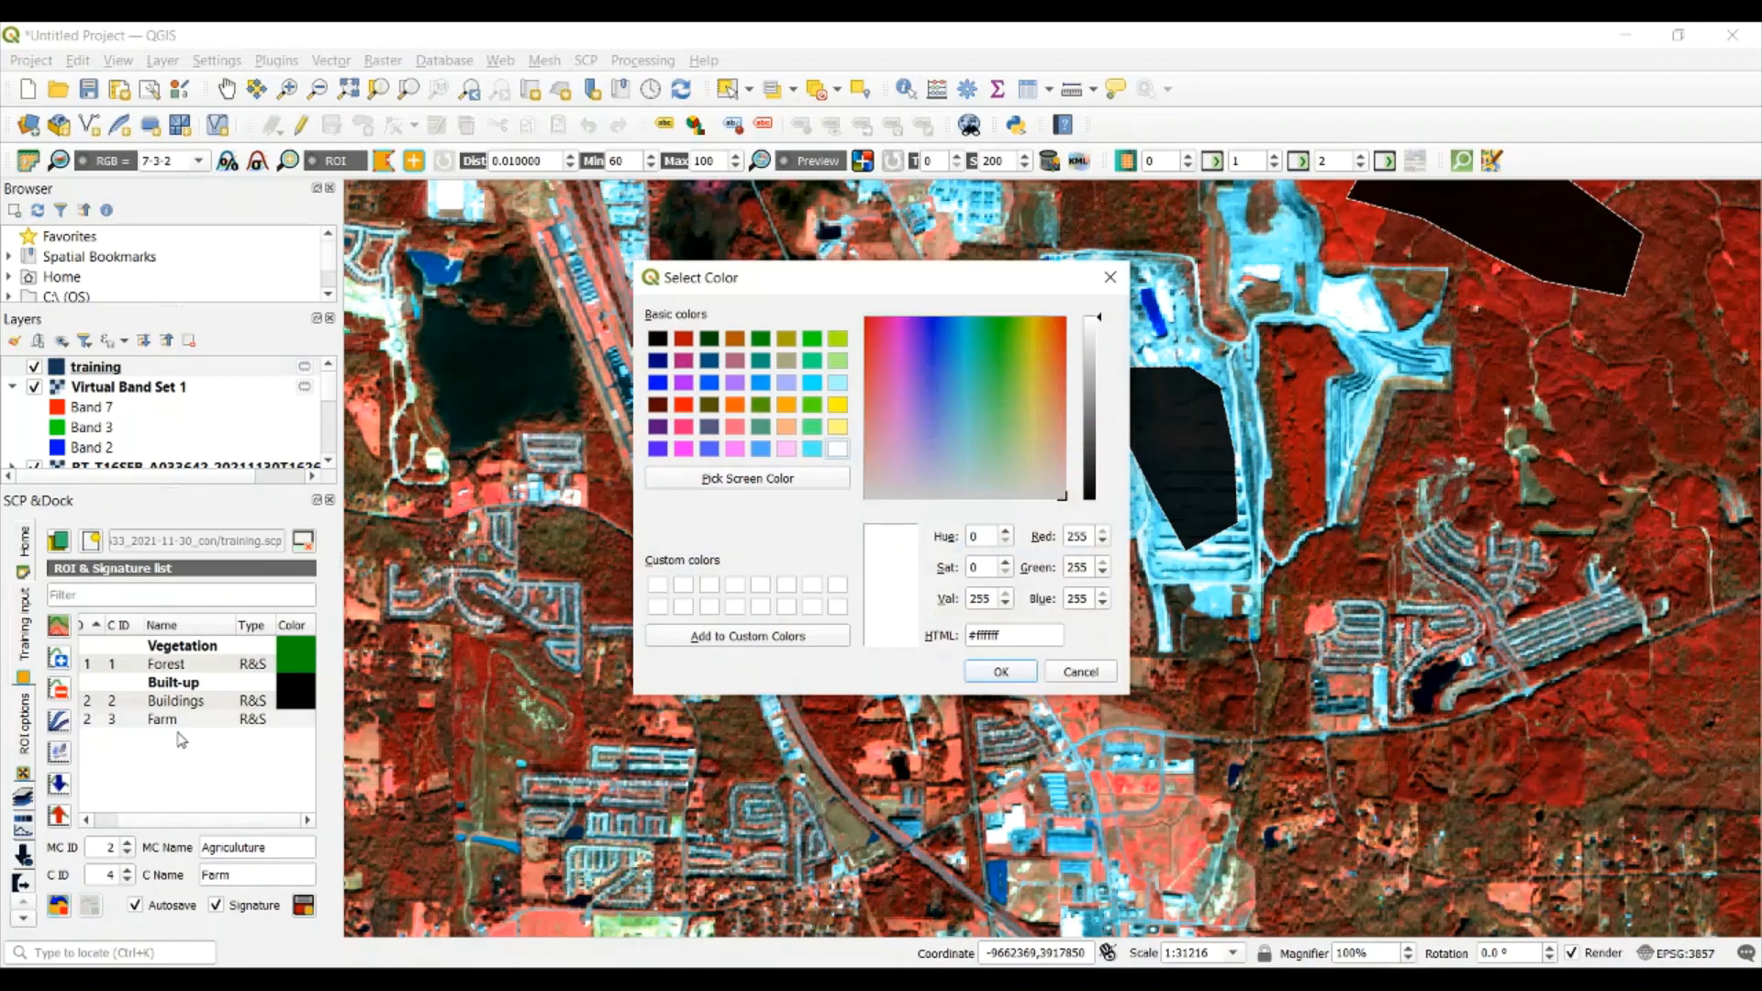
left_click(1111, 277)
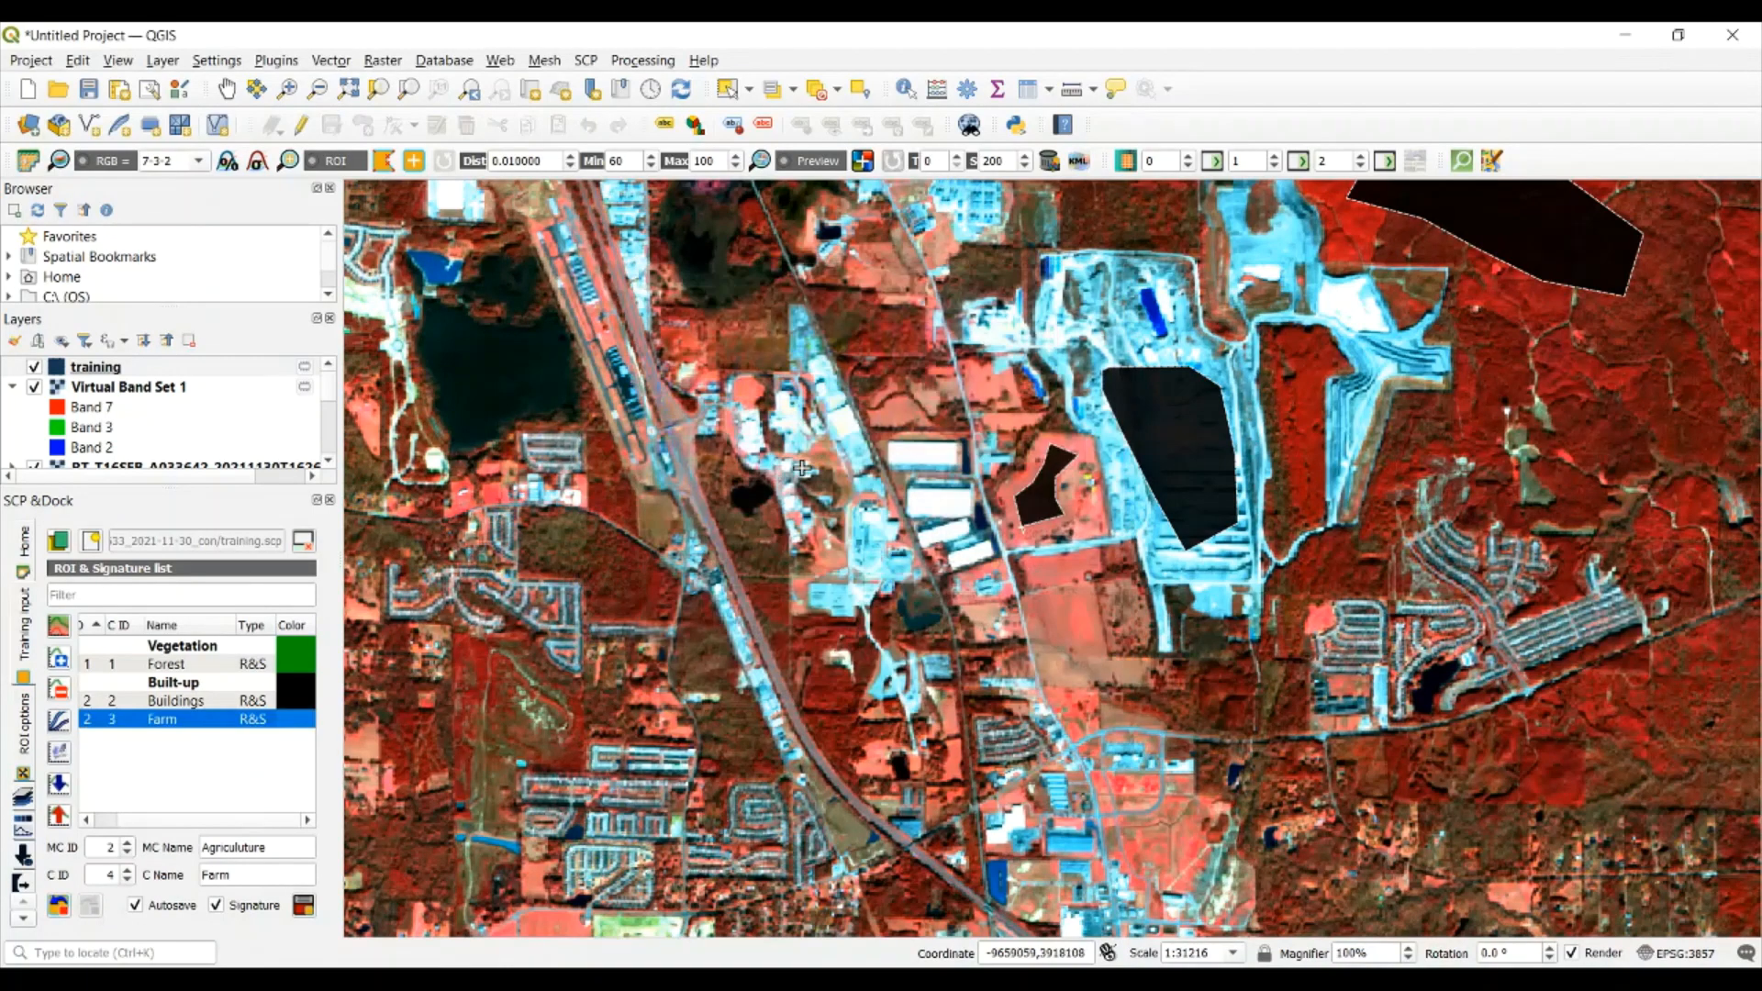
right_click(191, 719)
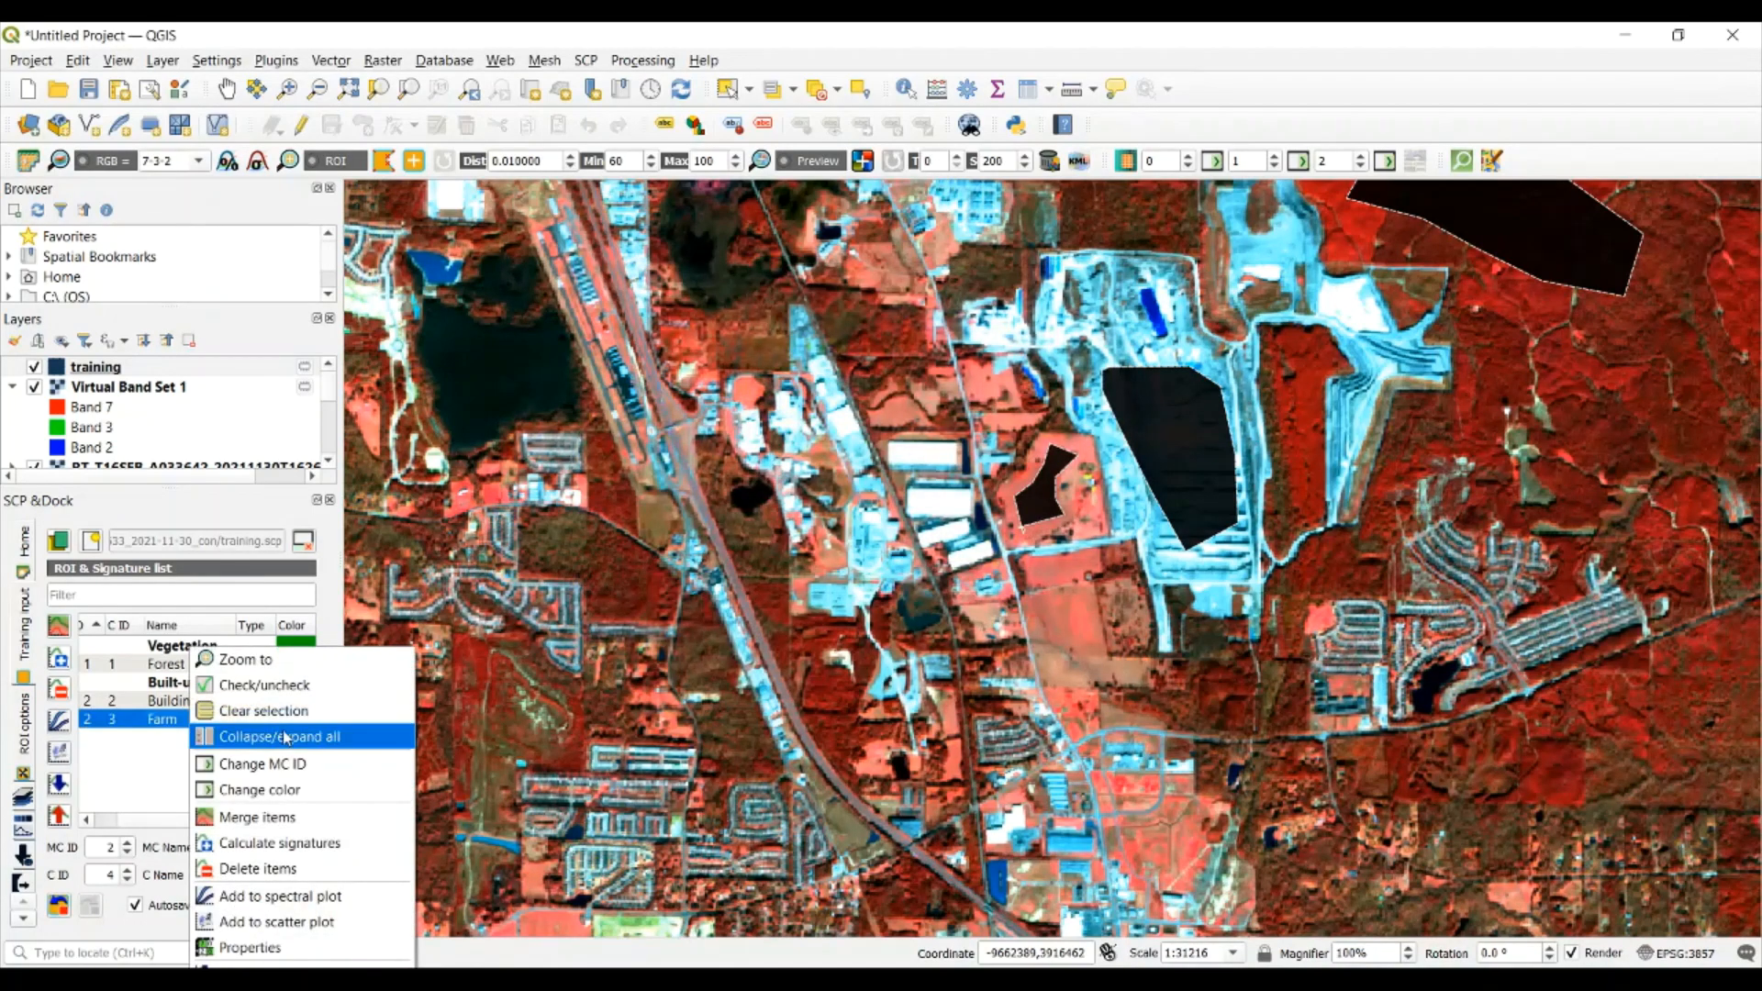
left_click(271, 869)
left_click(982, 521)
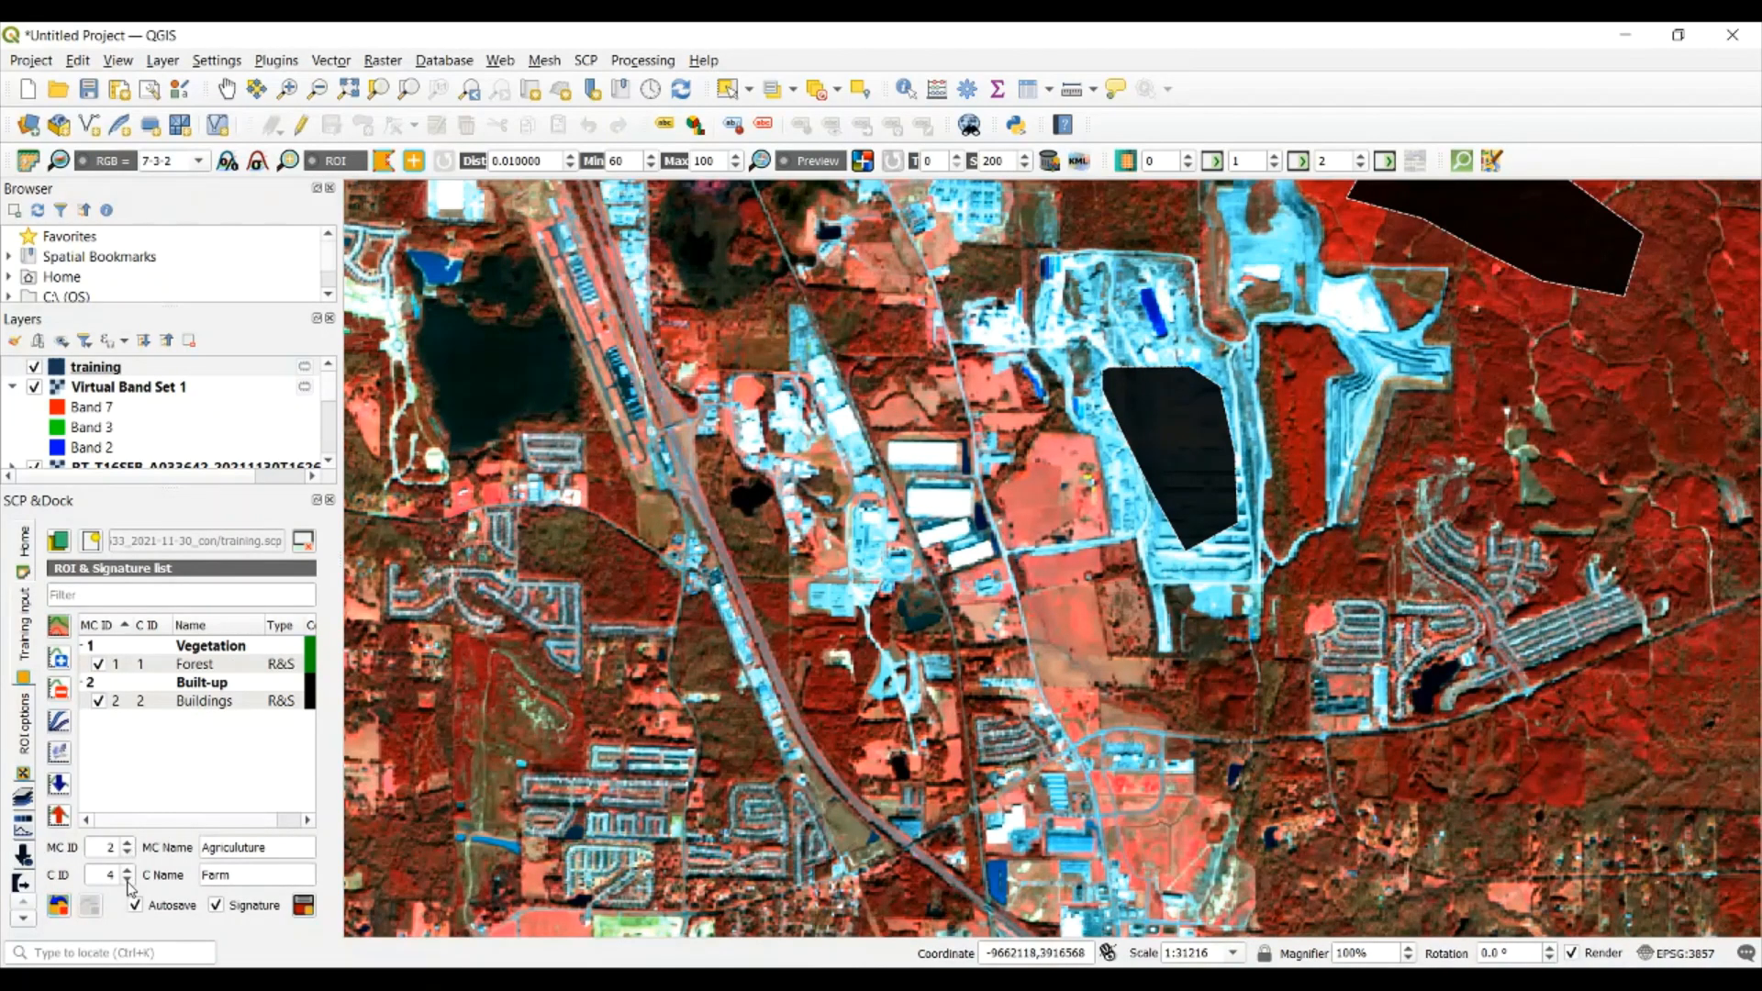
Draw a polygon ROI over the pink farm field west of the Buildings area and save it with macroclass ID 3 and class ID 3
left_click(128, 842)
left_click(128, 881)
left_click(1011, 503)
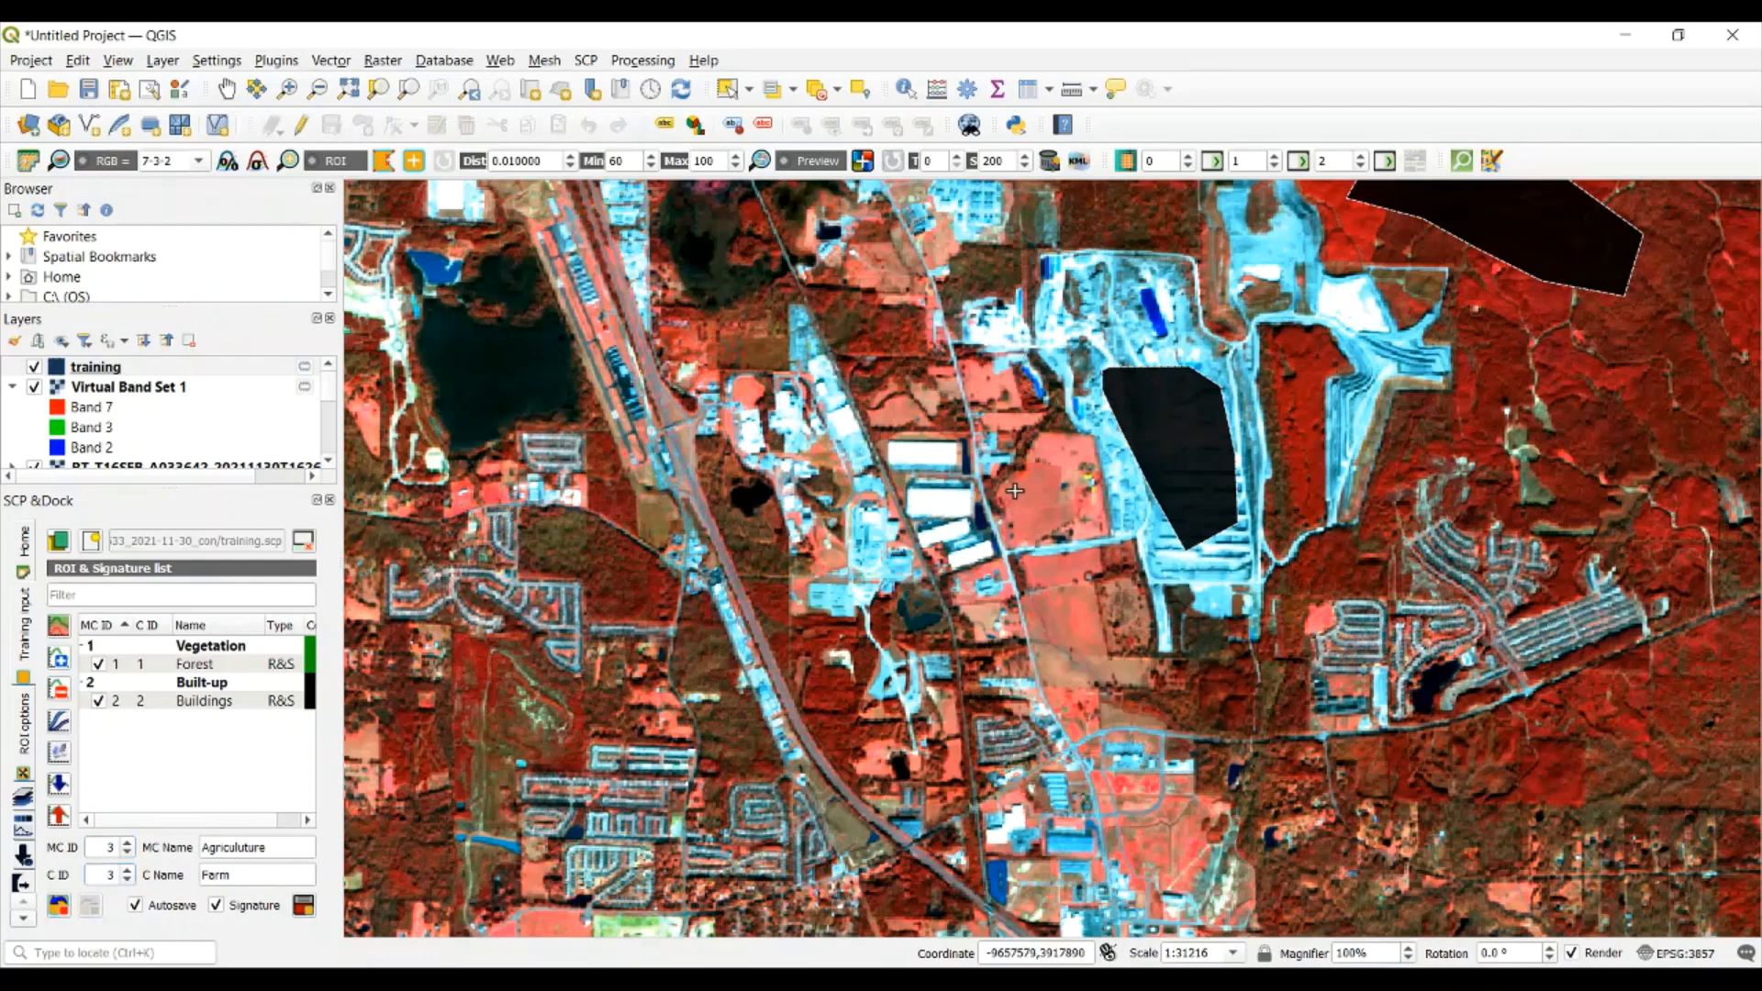
left_click(1062, 453)
left_click(1078, 456)
left_click(1060, 472)
left_click(1058, 497)
left_click(1056, 526)
left_click(1038, 531)
left_click(1022, 515)
right_click(1010, 501)
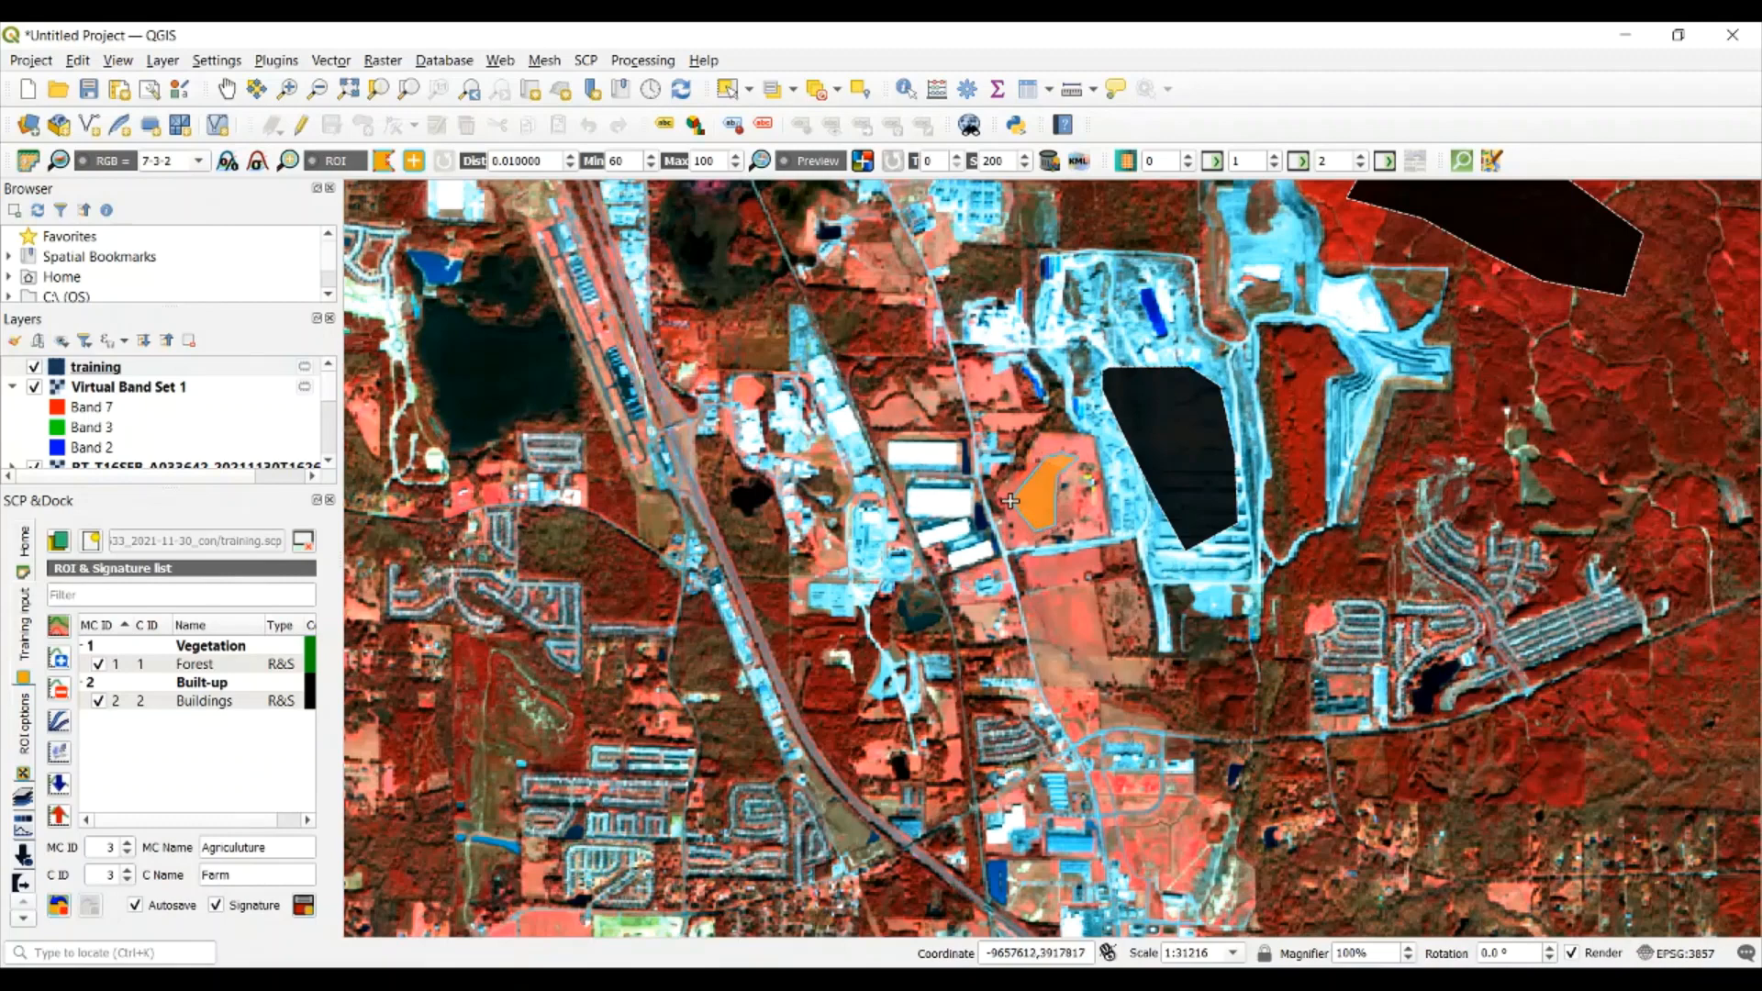
left_click(303, 907)
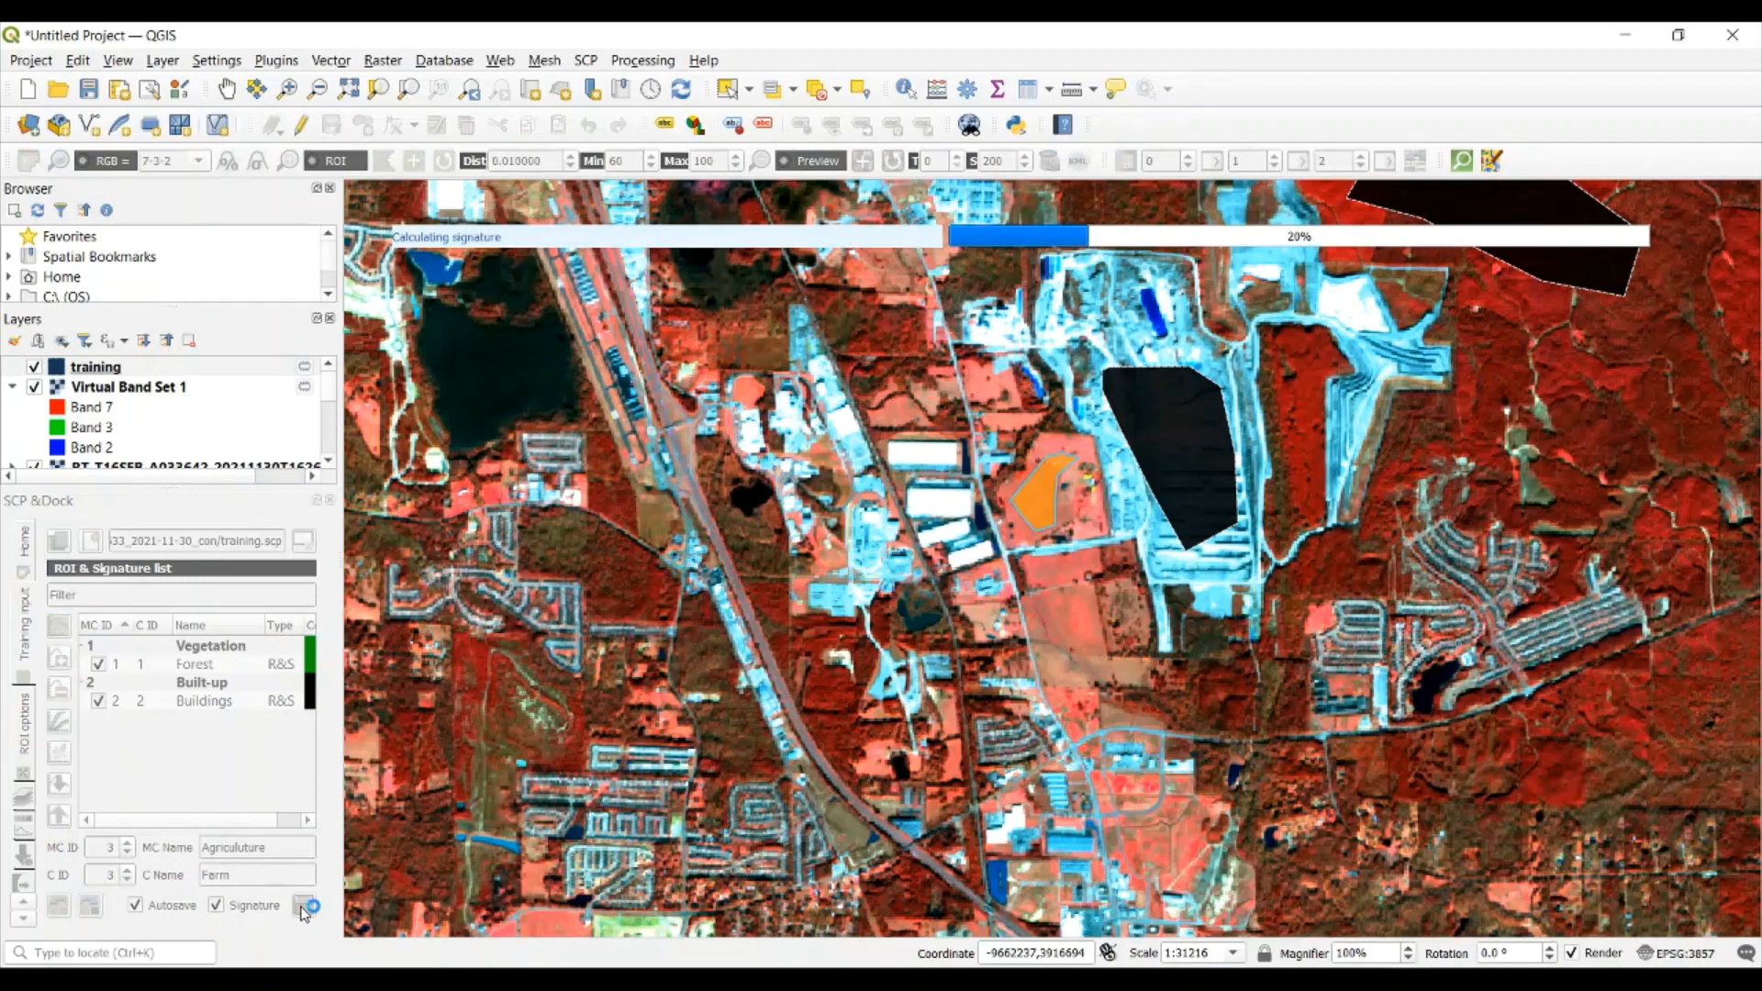
Set the color of the Agriculuture macroclass to orange (#ffaa00)
double_click(295, 737)
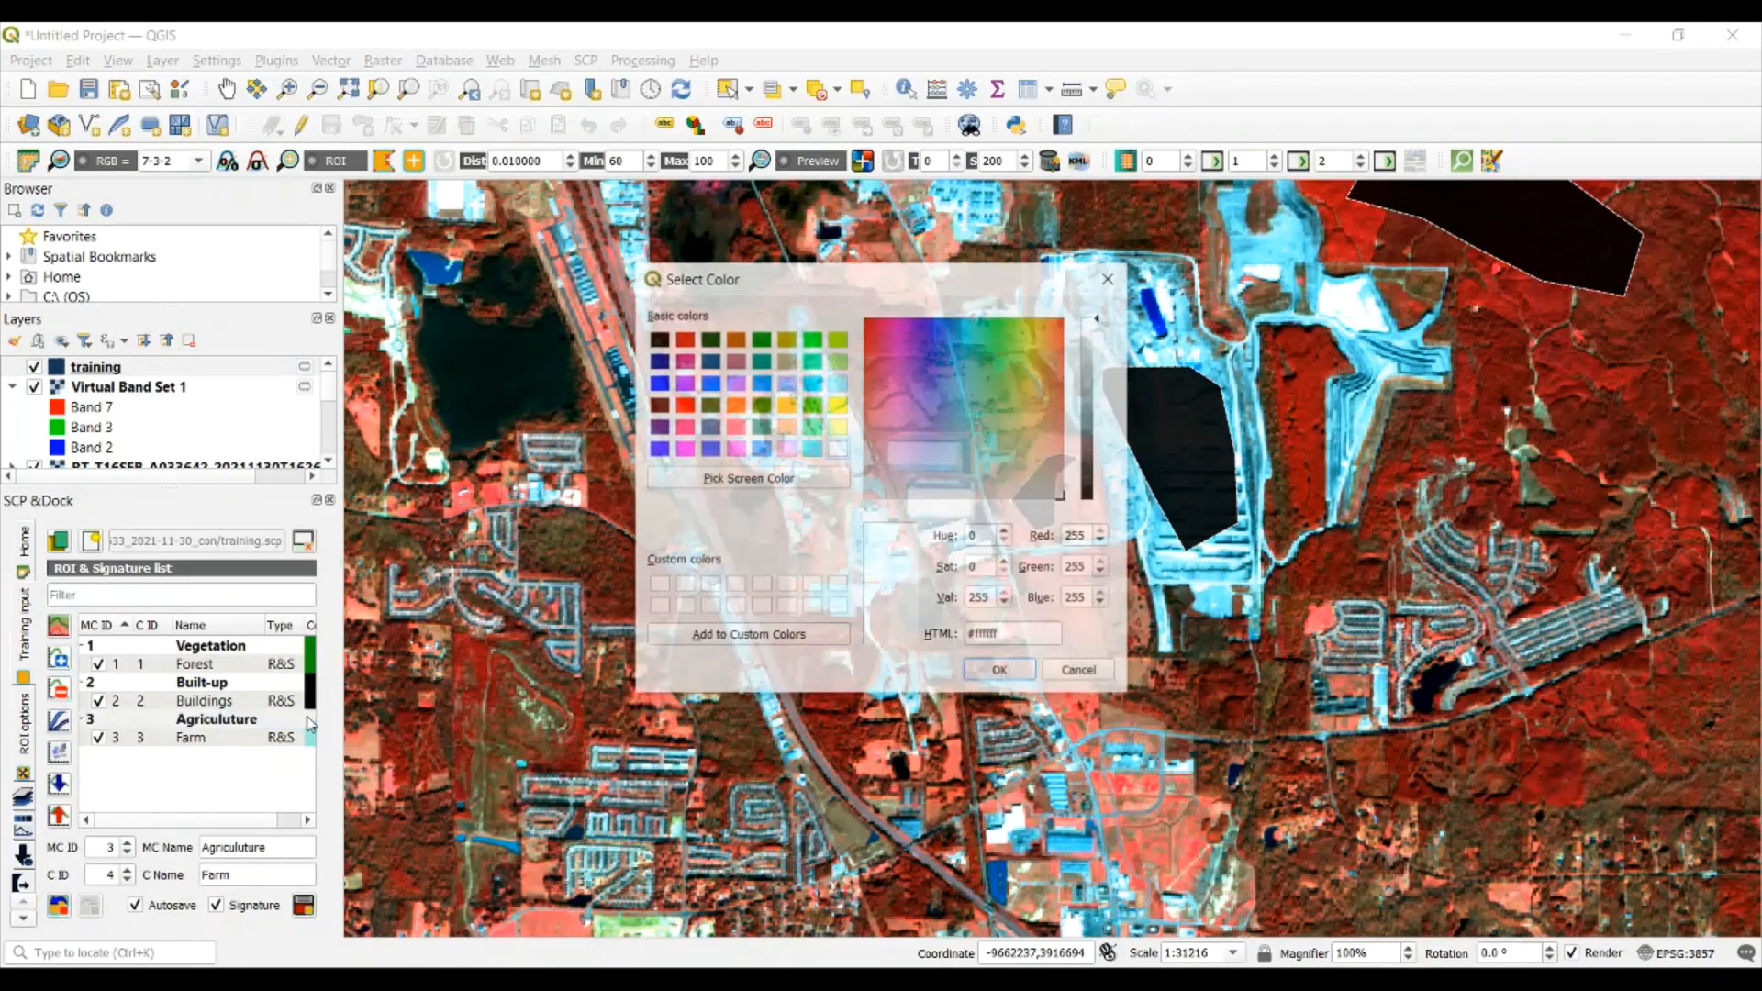
left_click(787, 404)
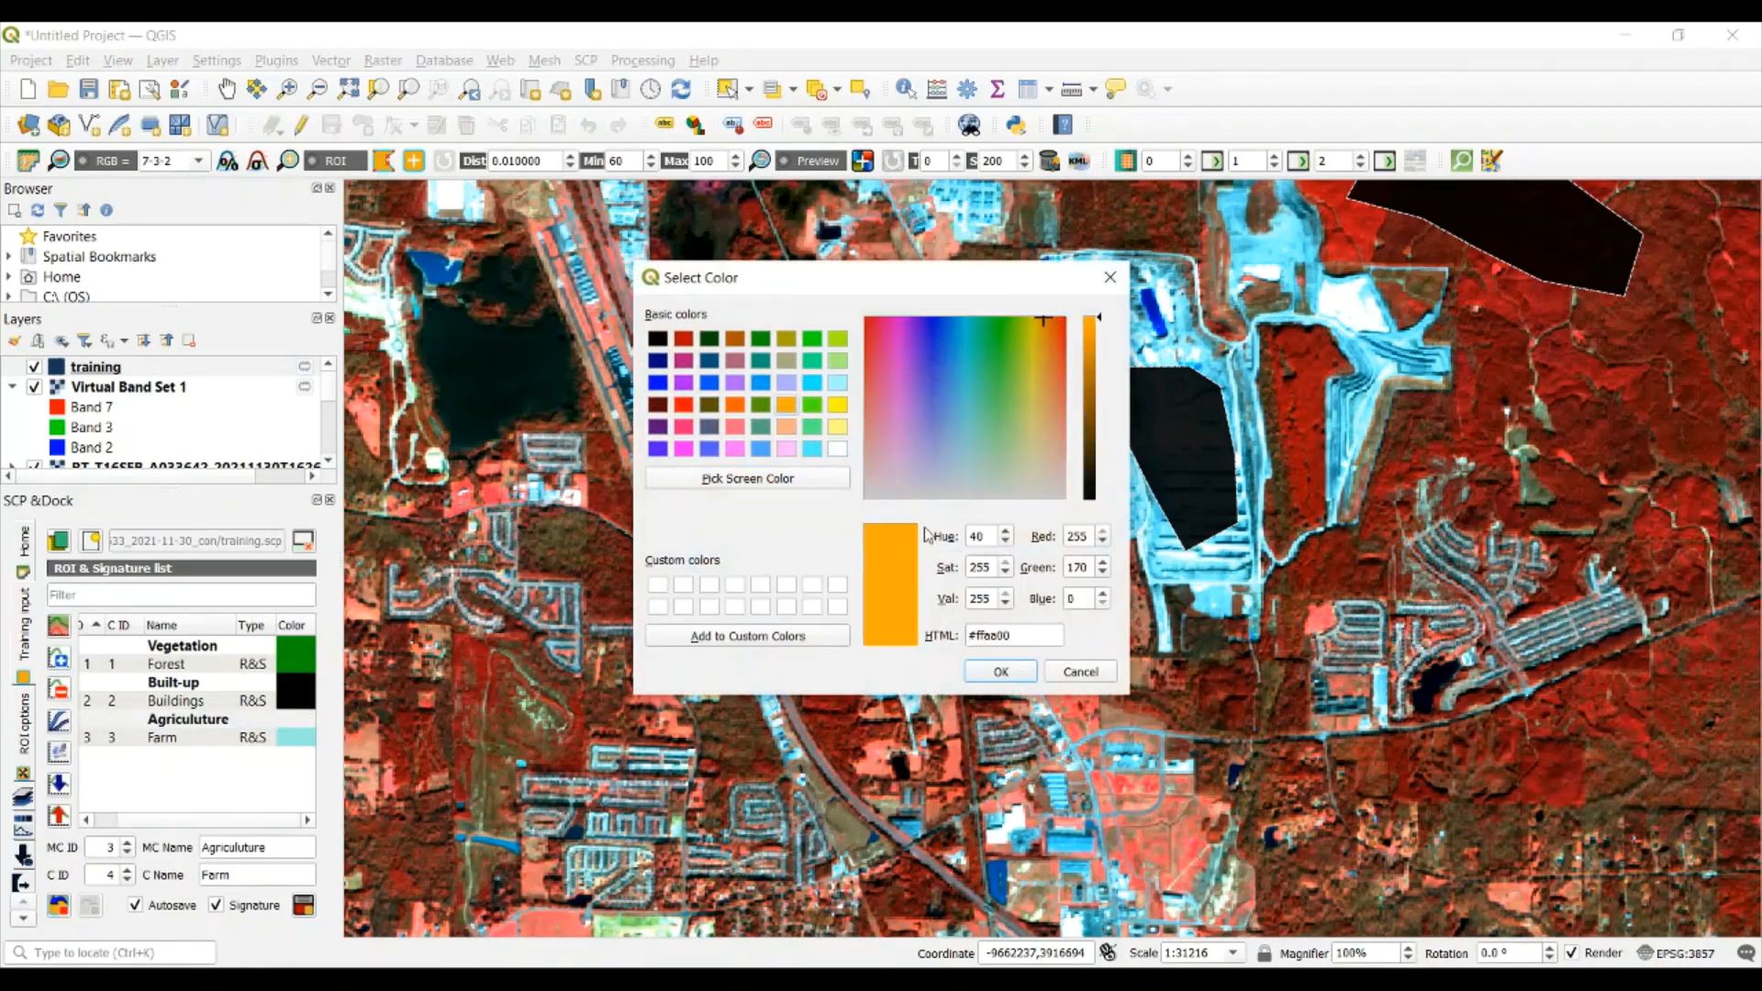
left_click(1001, 671)
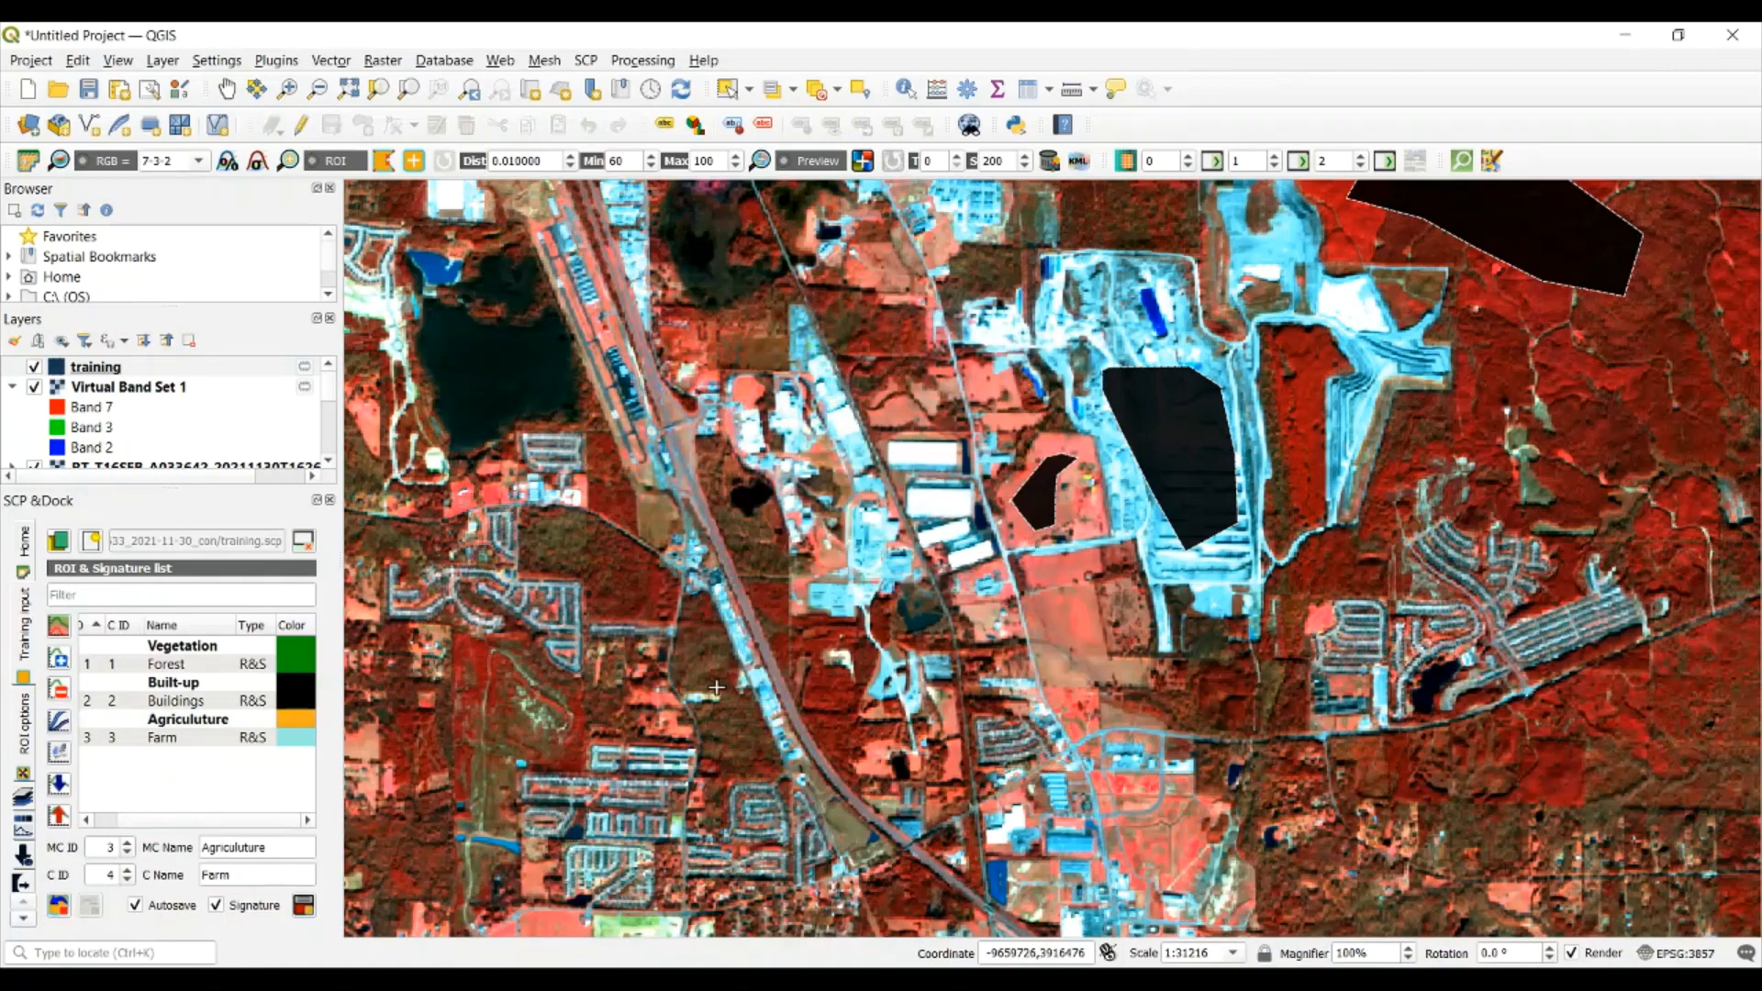
Set the color of the Farm class to orange (#ffaa00)
double_click(296, 737)
left_click(794, 409)
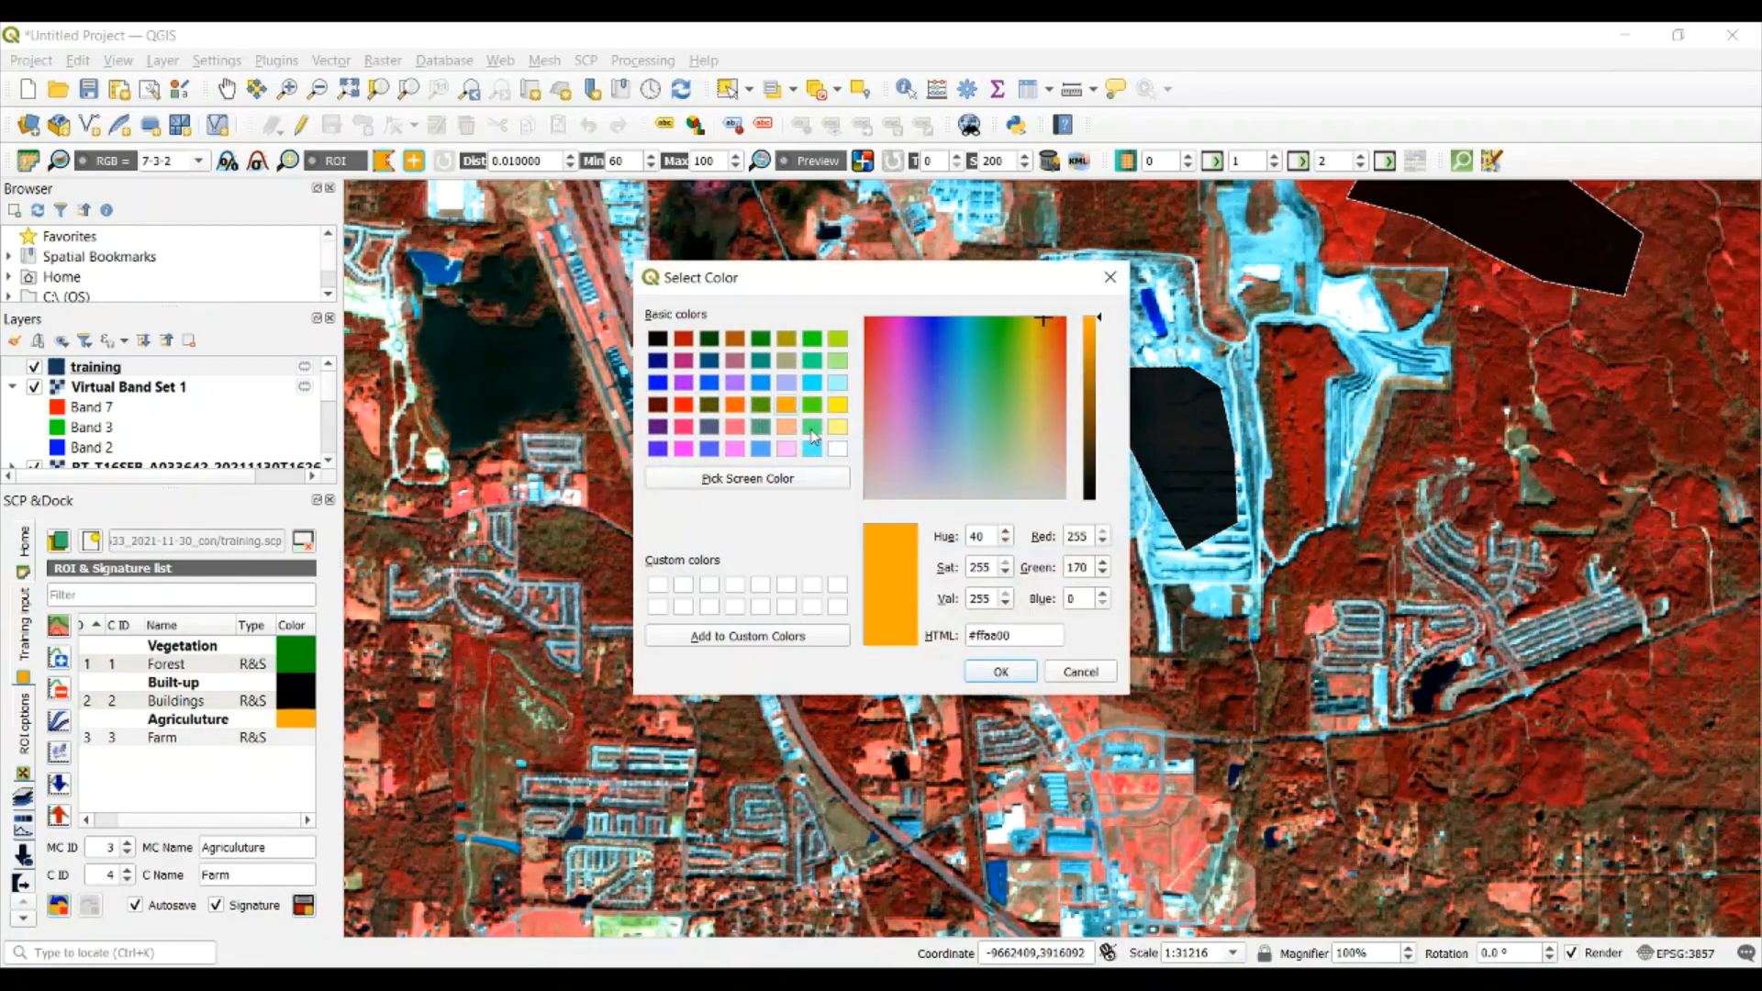
left_click(993, 673)
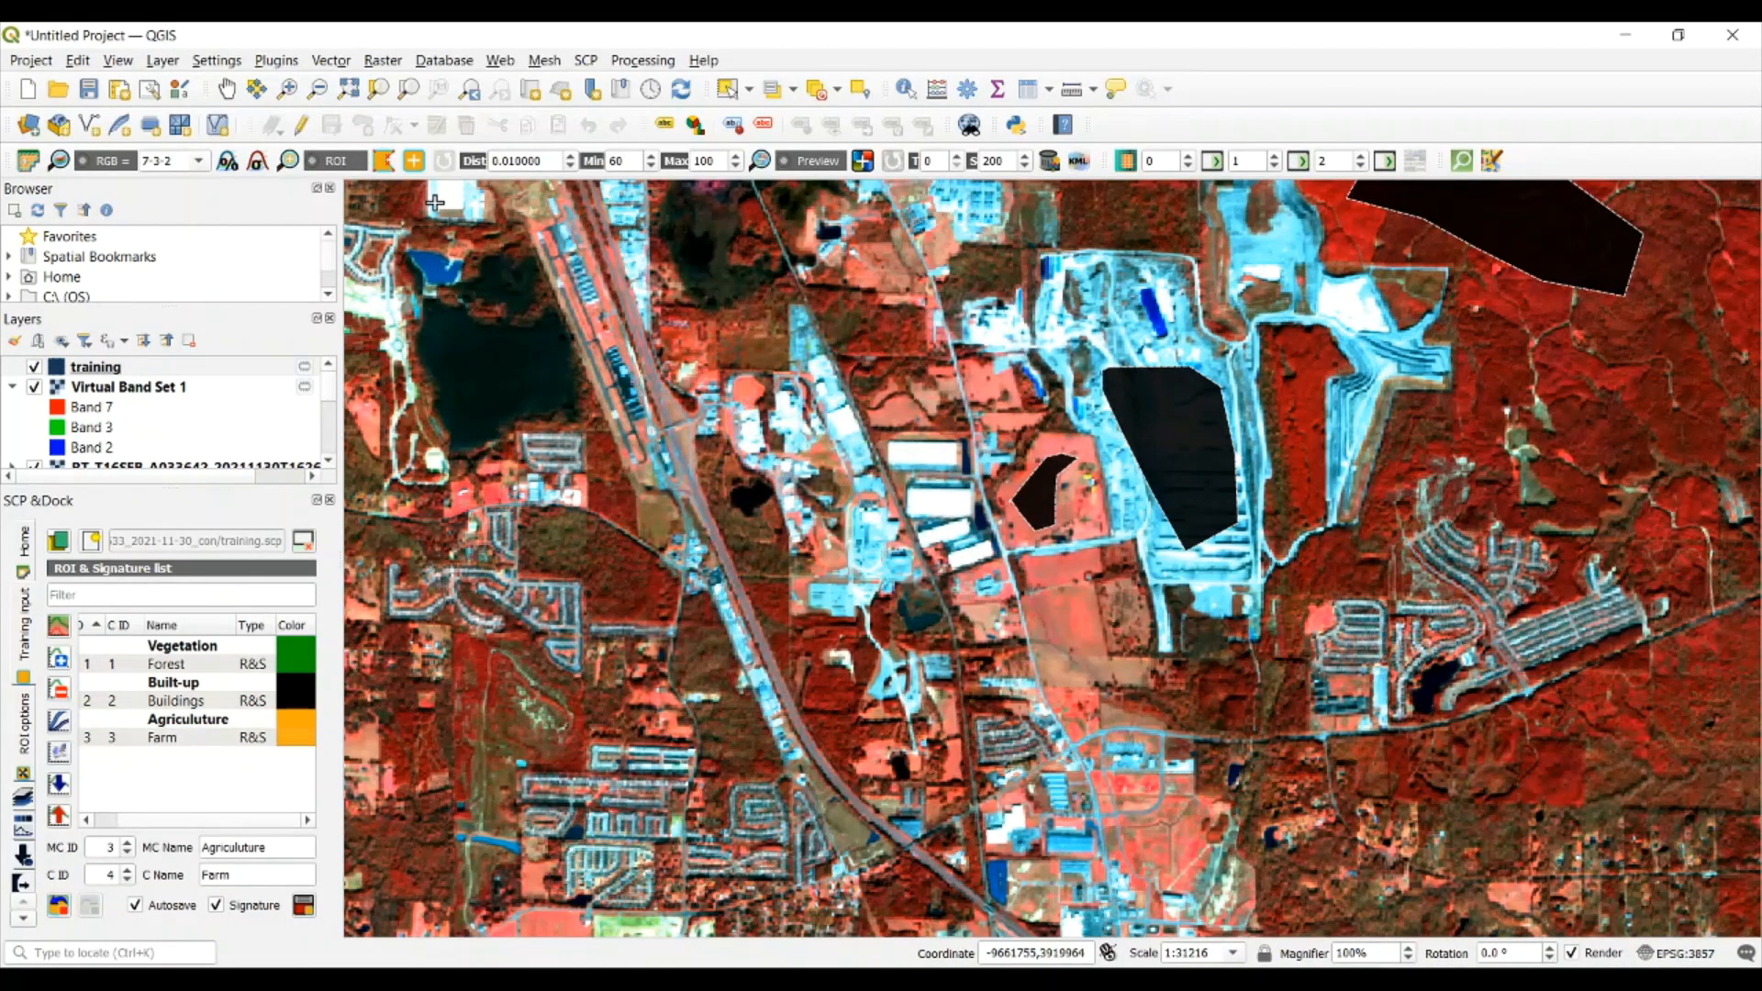
Draw a polygon ROI inside the elongated dark-blue water body north of the bright white built-up area, southwest of the existing training areas
left_click(227, 90)
left_click_drag(504, 358, 740, 532)
left_click_drag(636, 413, 689, 475)
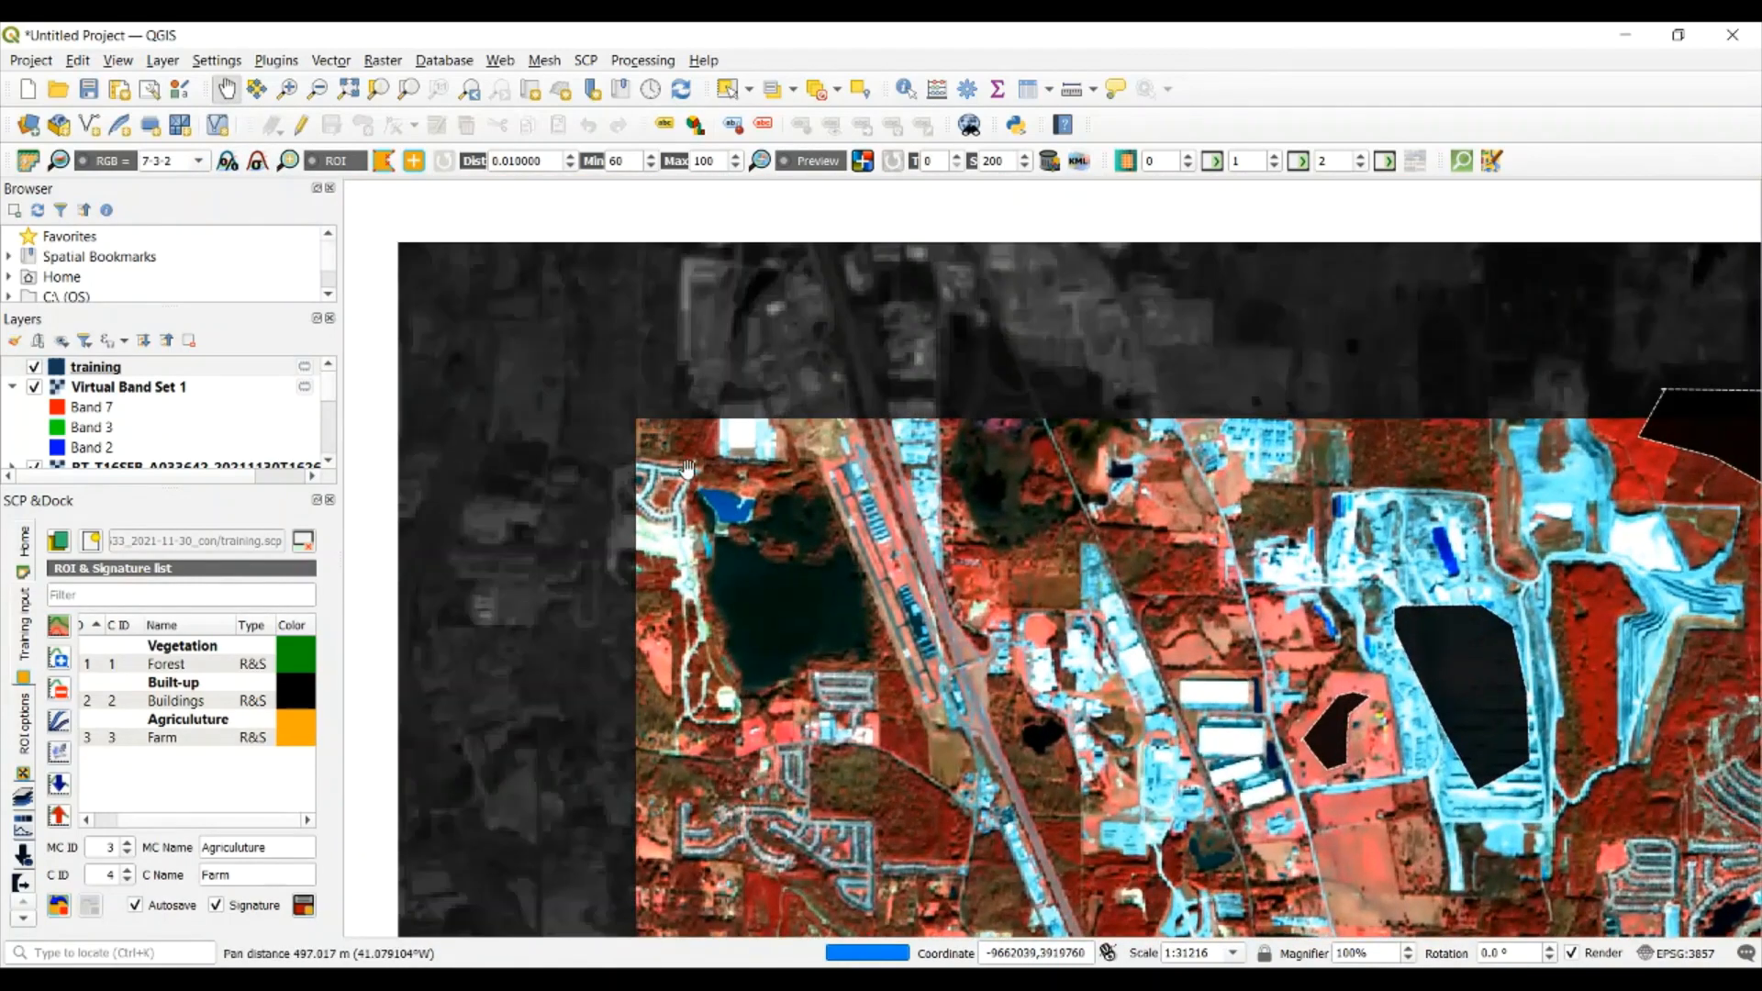
scroll(703, 503, "down", 1)
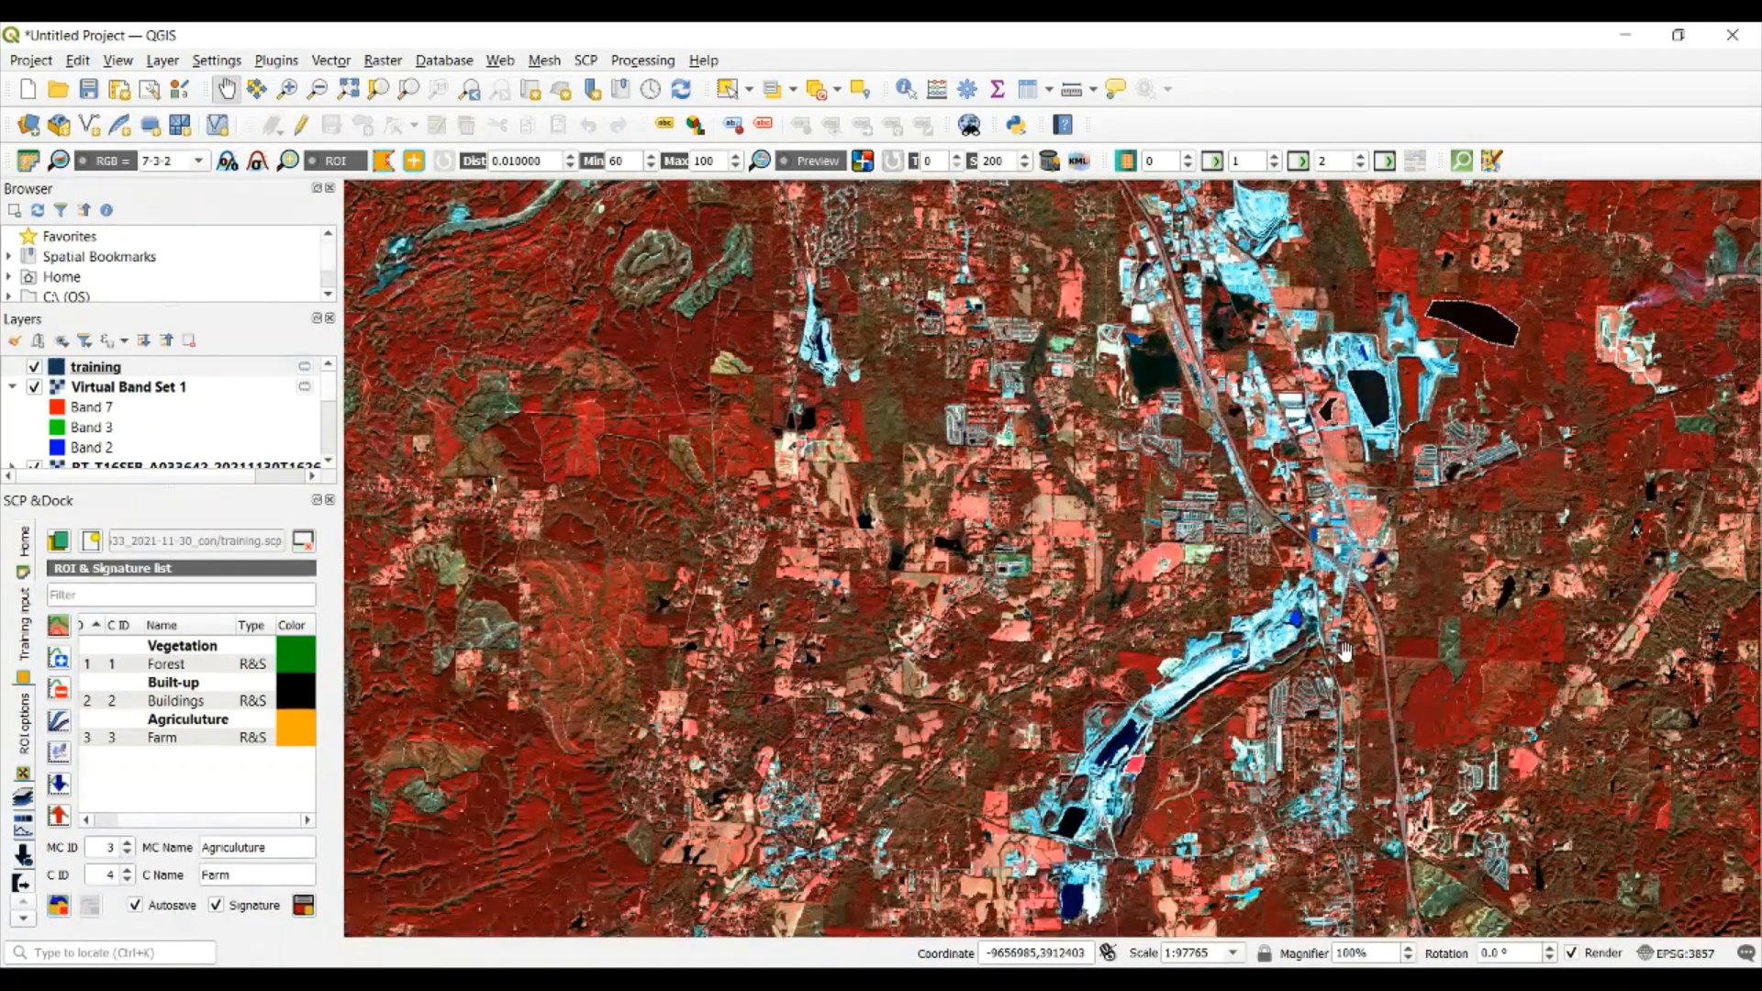
left_click_drag(1149, 705, 1168, 567)
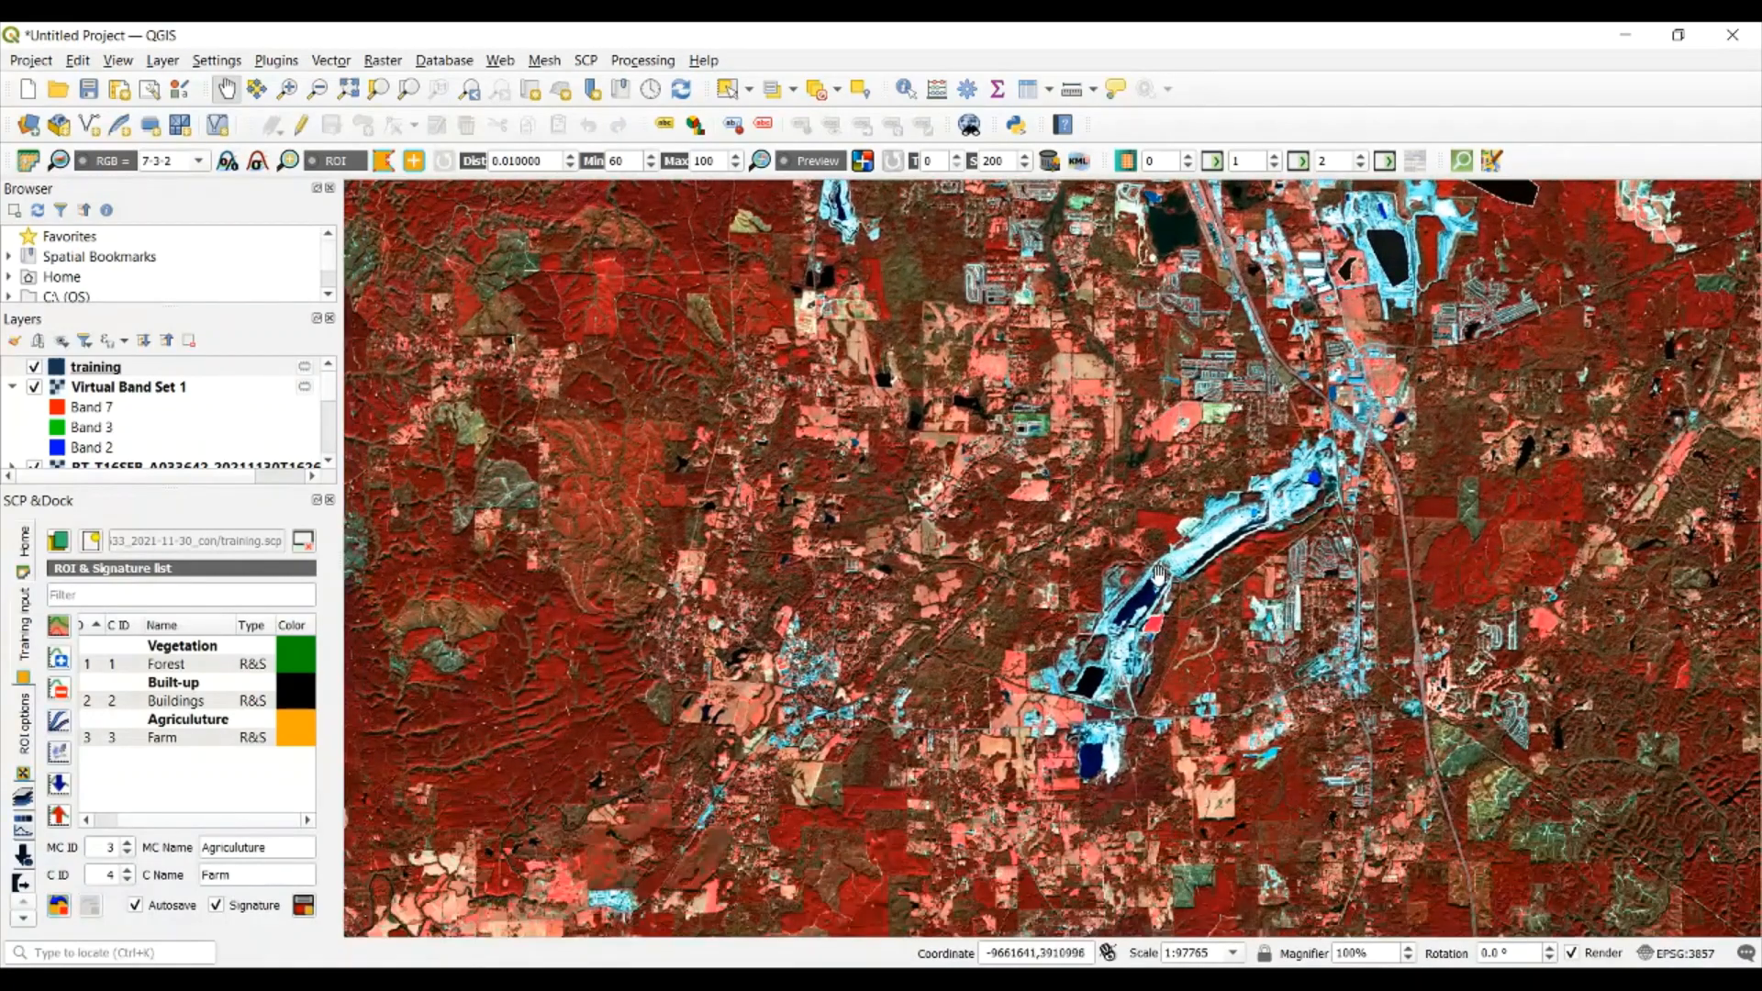
left_click_drag(1158, 574, 1136, 546)
scroll(1082, 633, "up", 1)
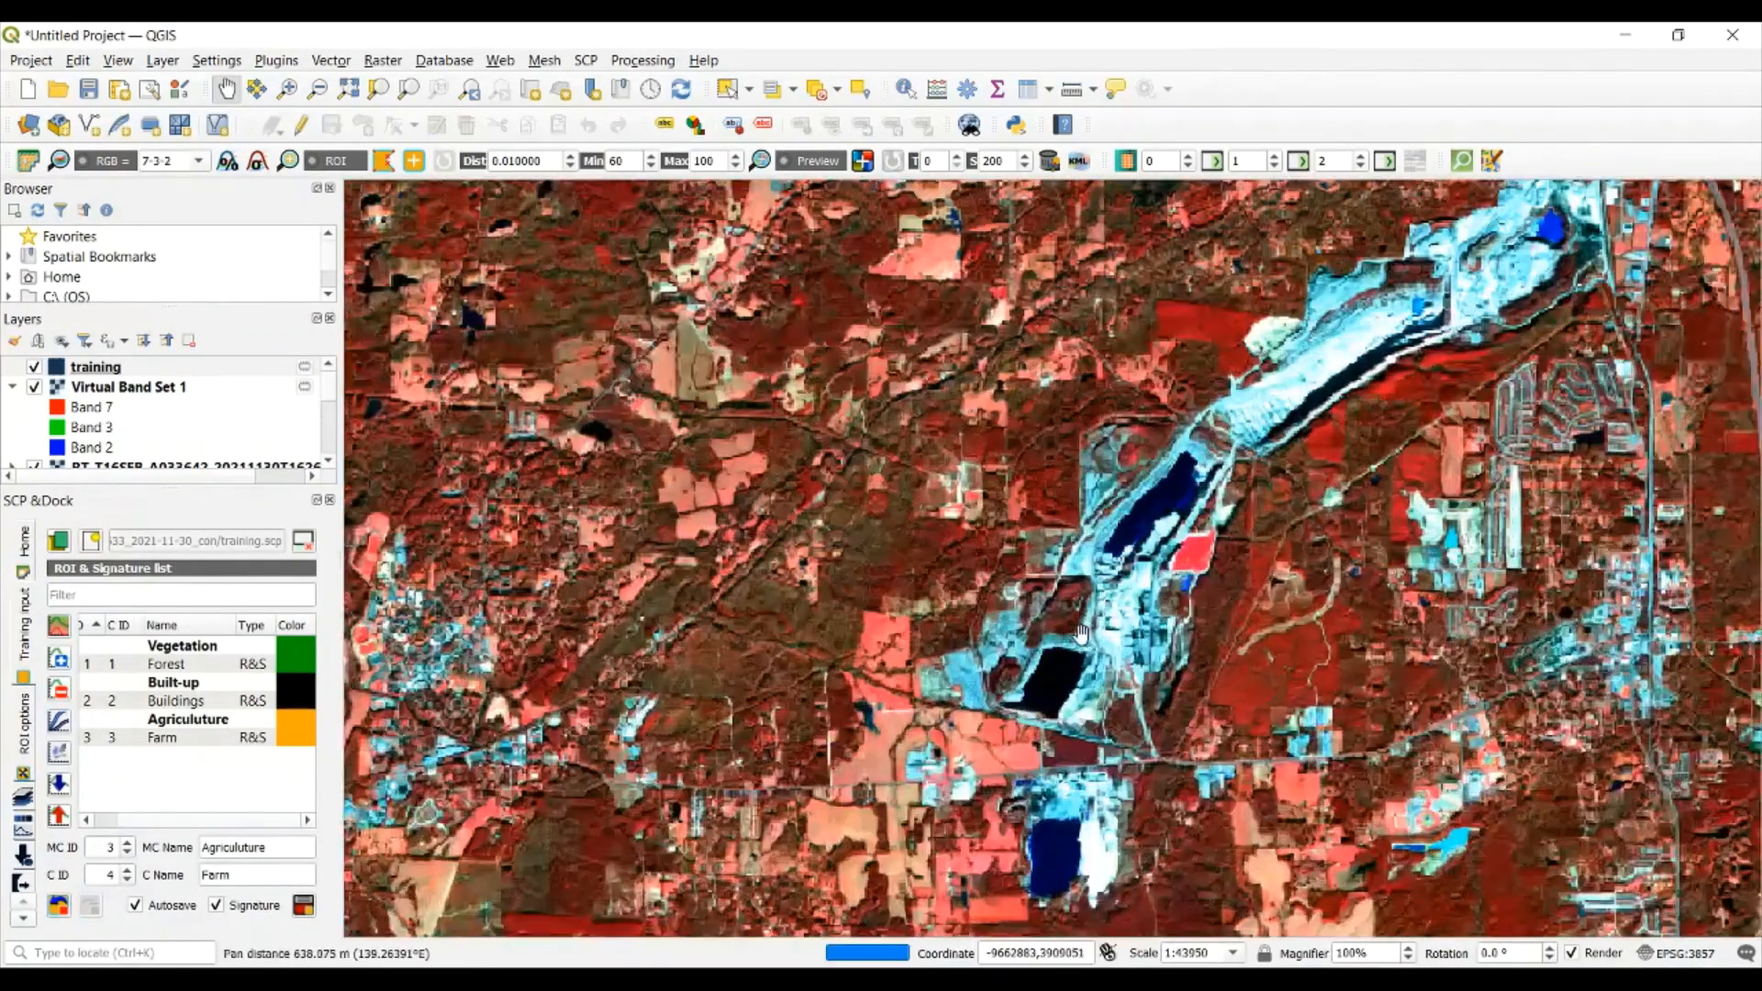
scroll(1081, 633, "up", 1)
left_click_drag(1175, 441, 1092, 494)
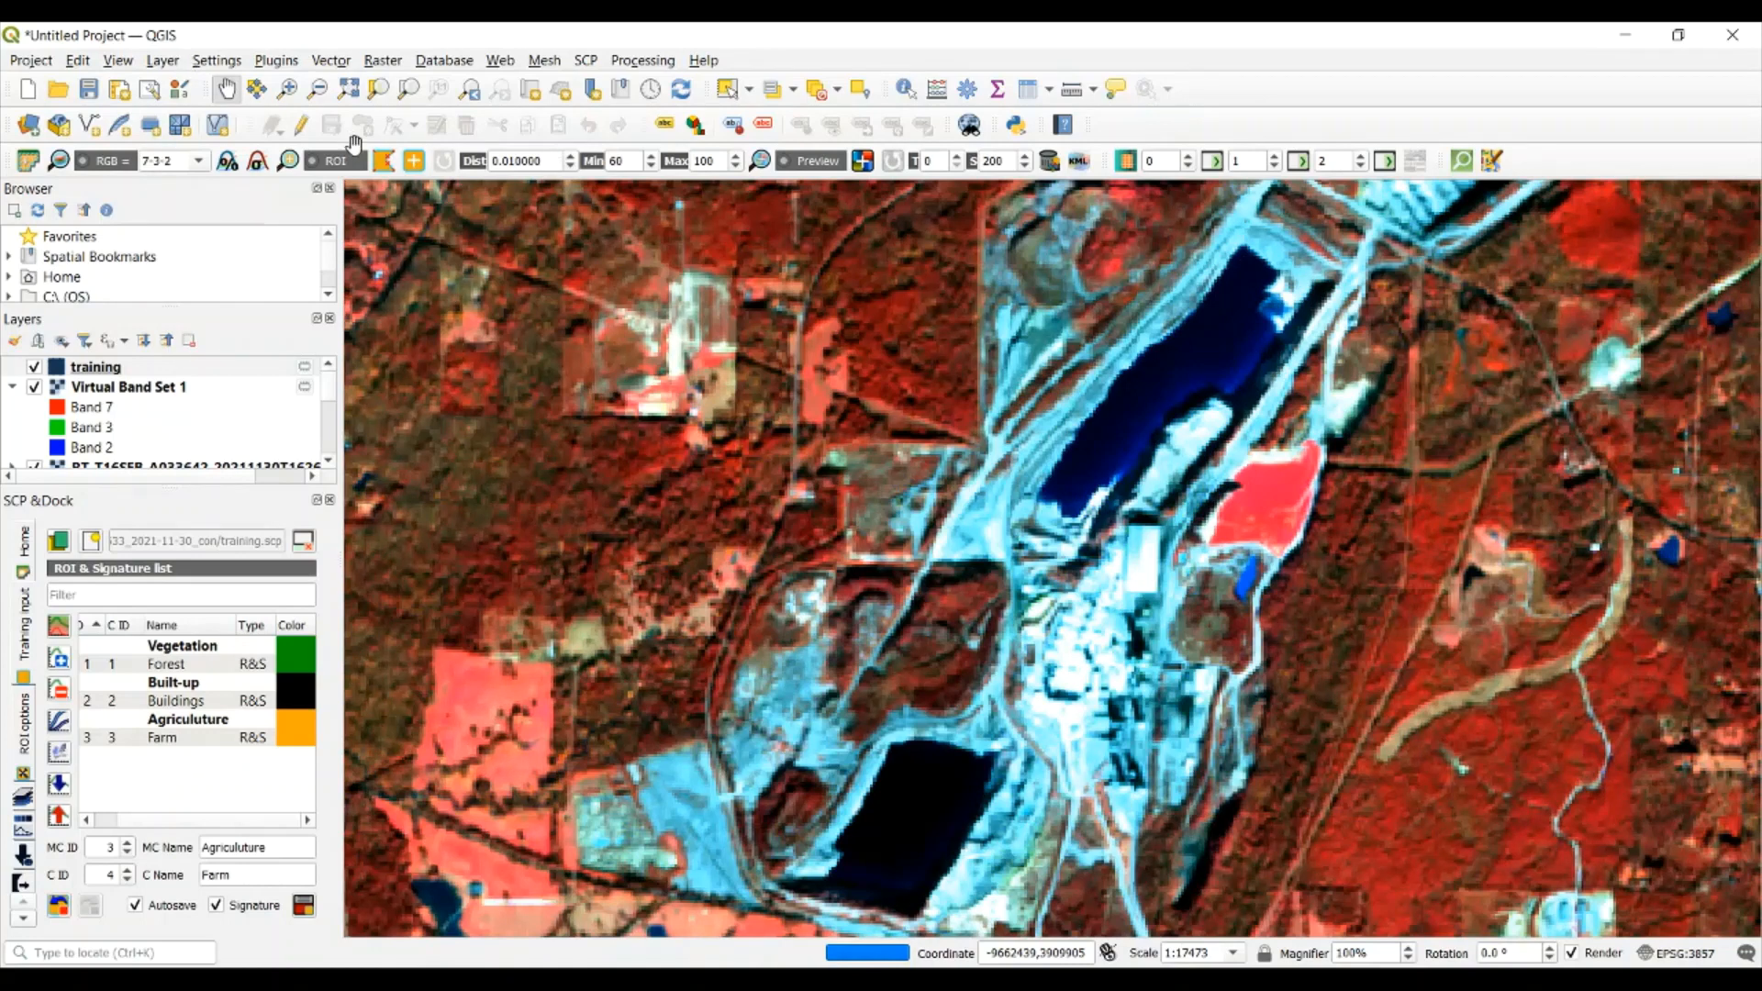
left_click(383, 162)
left_click(1197, 383)
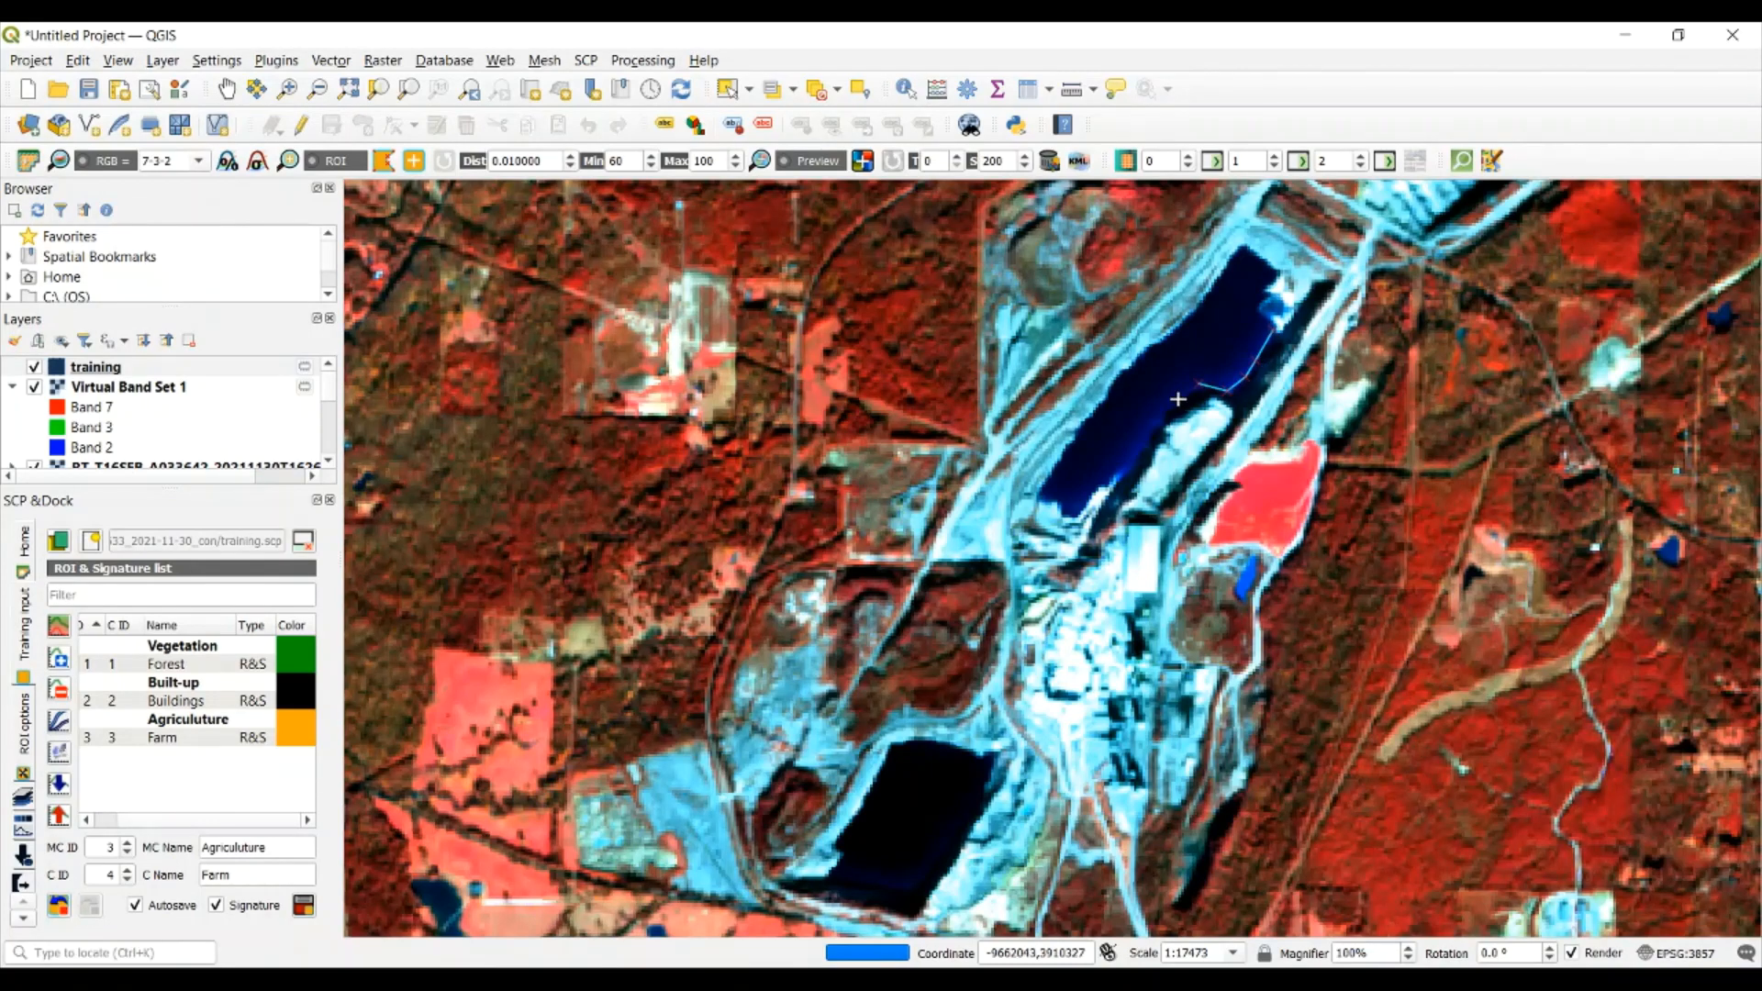
left_click(1113, 466)
left_click(1065, 471)
left_click(1087, 423)
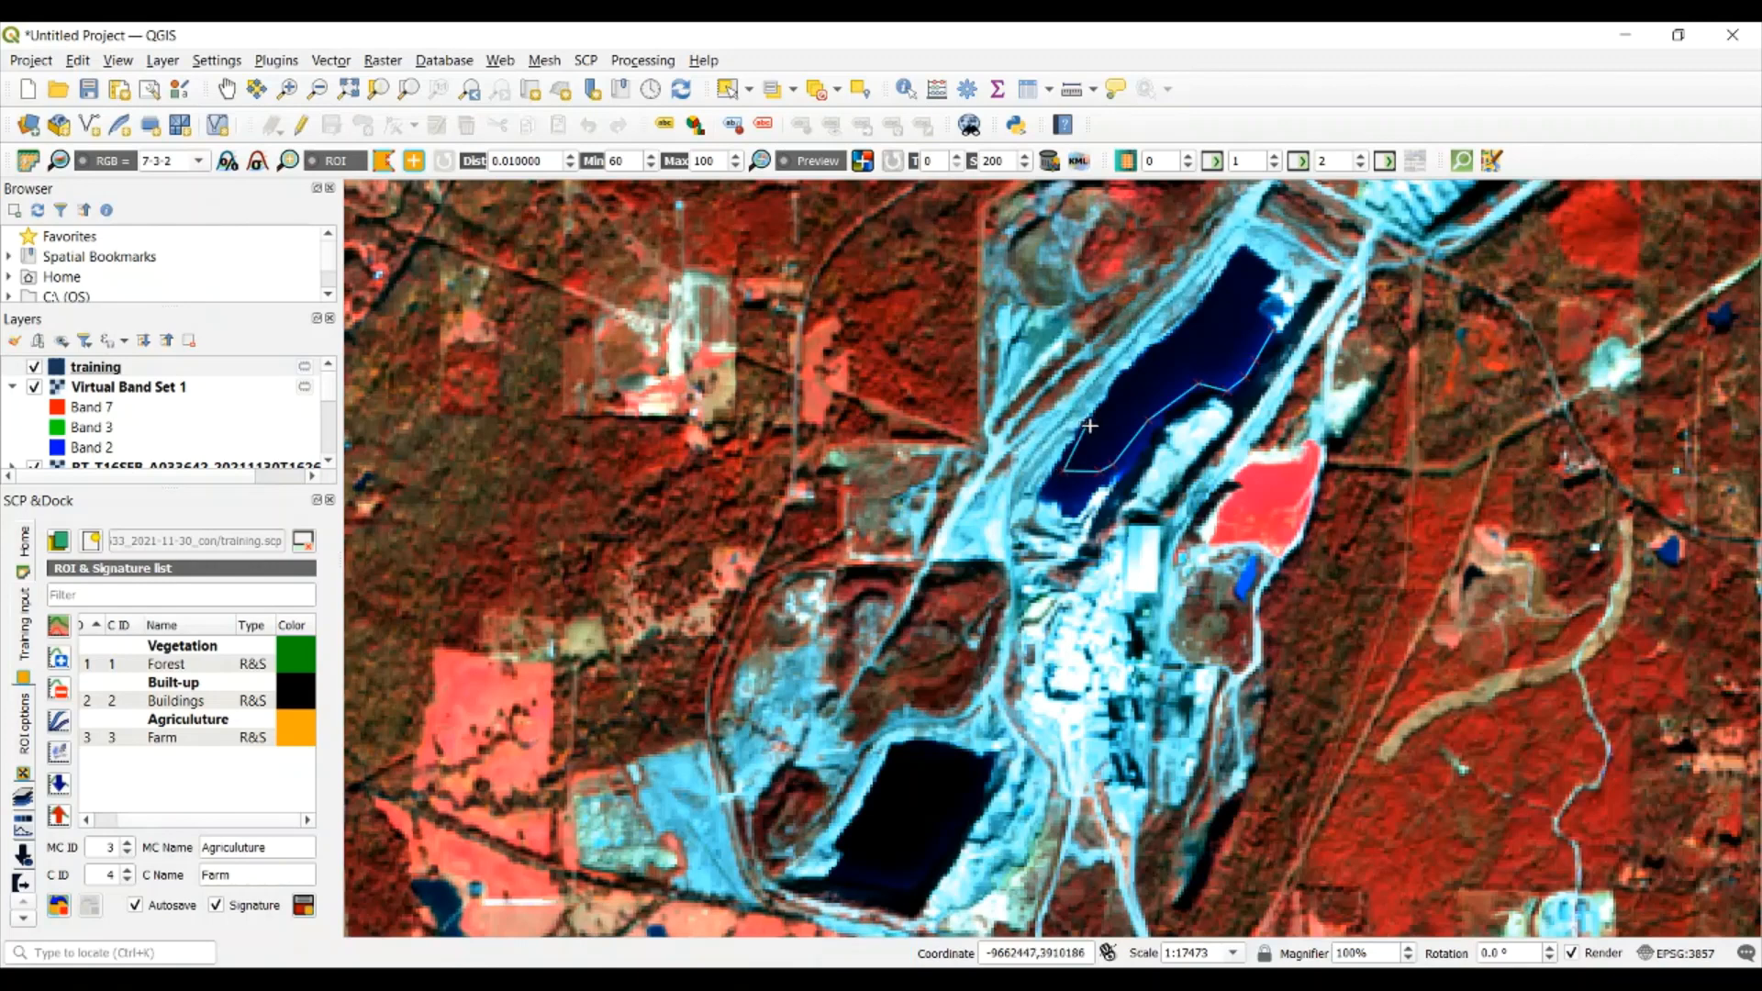
left_click(1147, 380)
left_click(1212, 331)
left_click(1229, 288)
left_click(1243, 268)
left_click(1250, 303)
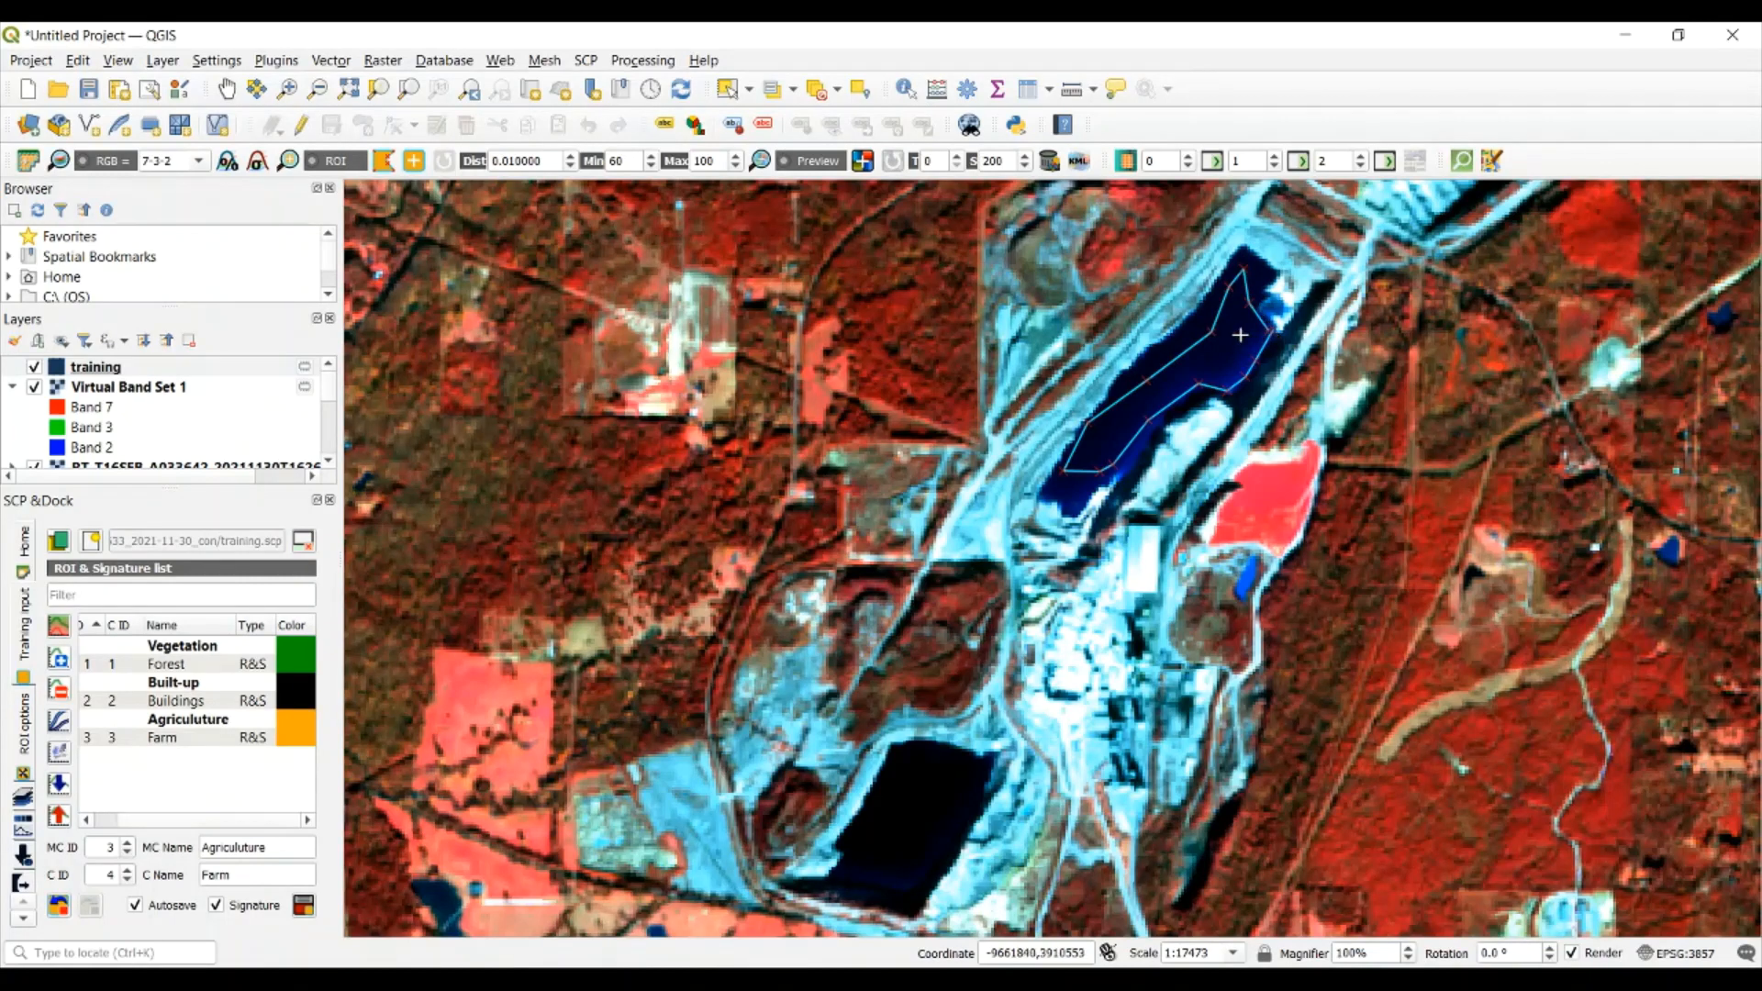
right_click(1240, 335)
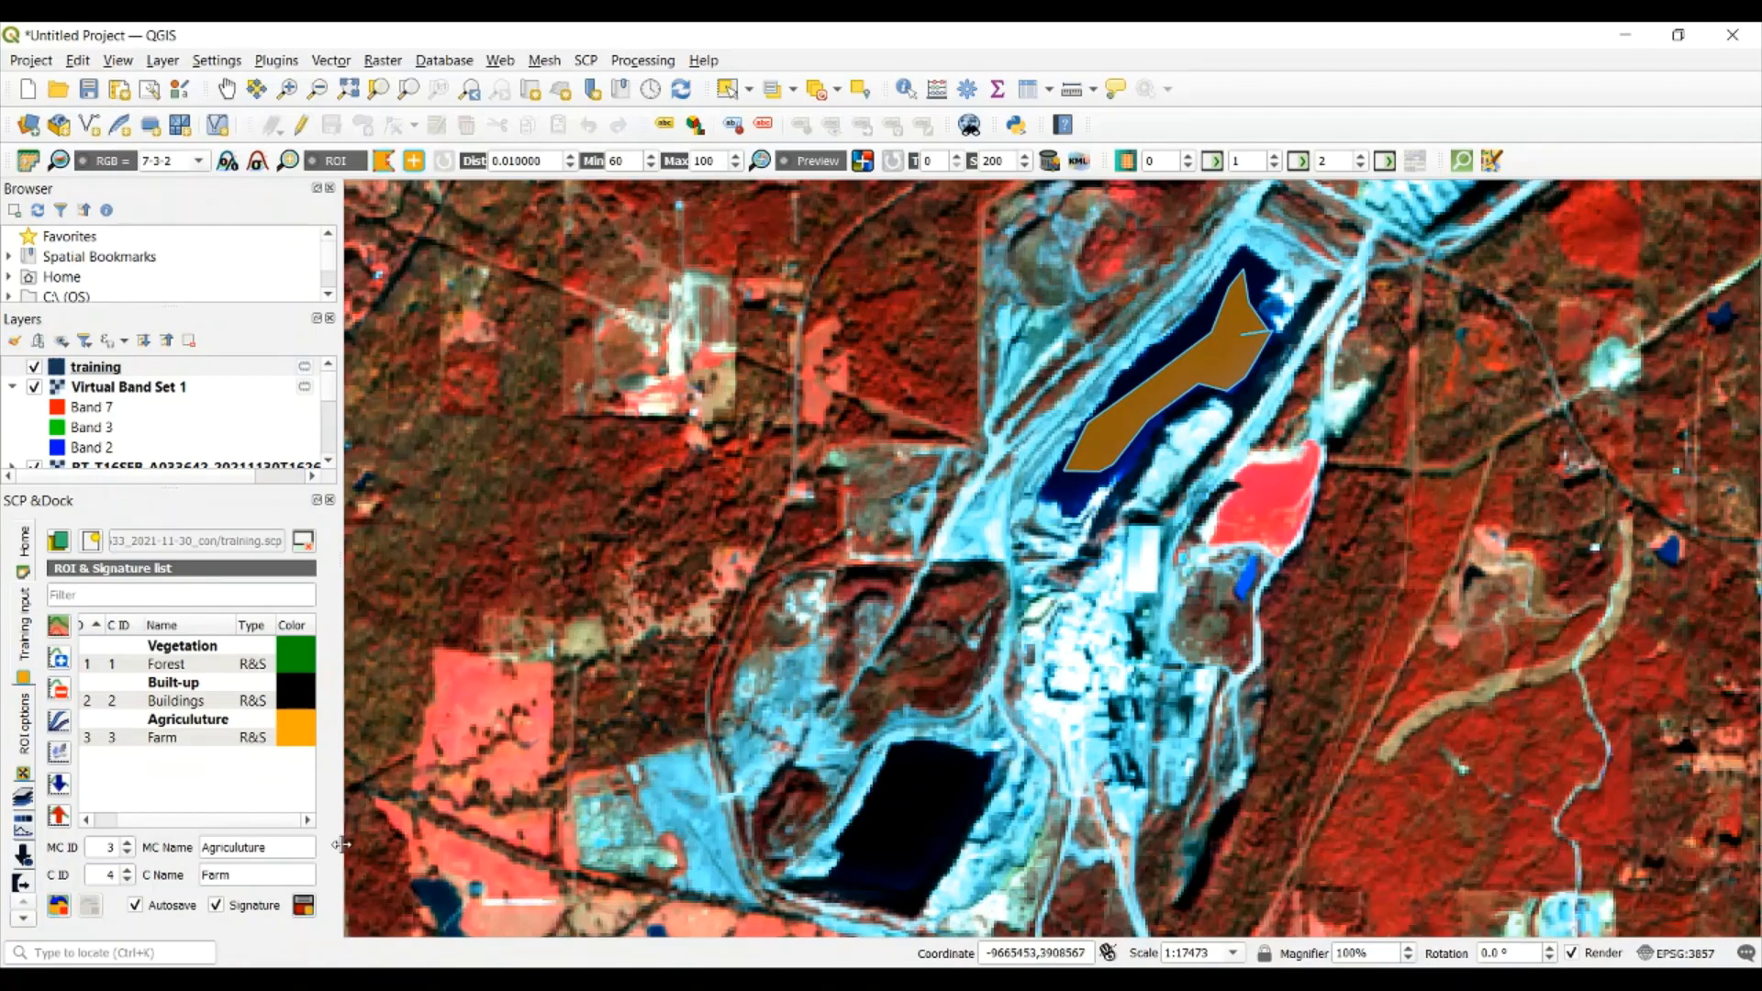
Save the water ROI to the training input with macroclass ID 4 named Water and the class name Lake
double_click(234, 847)
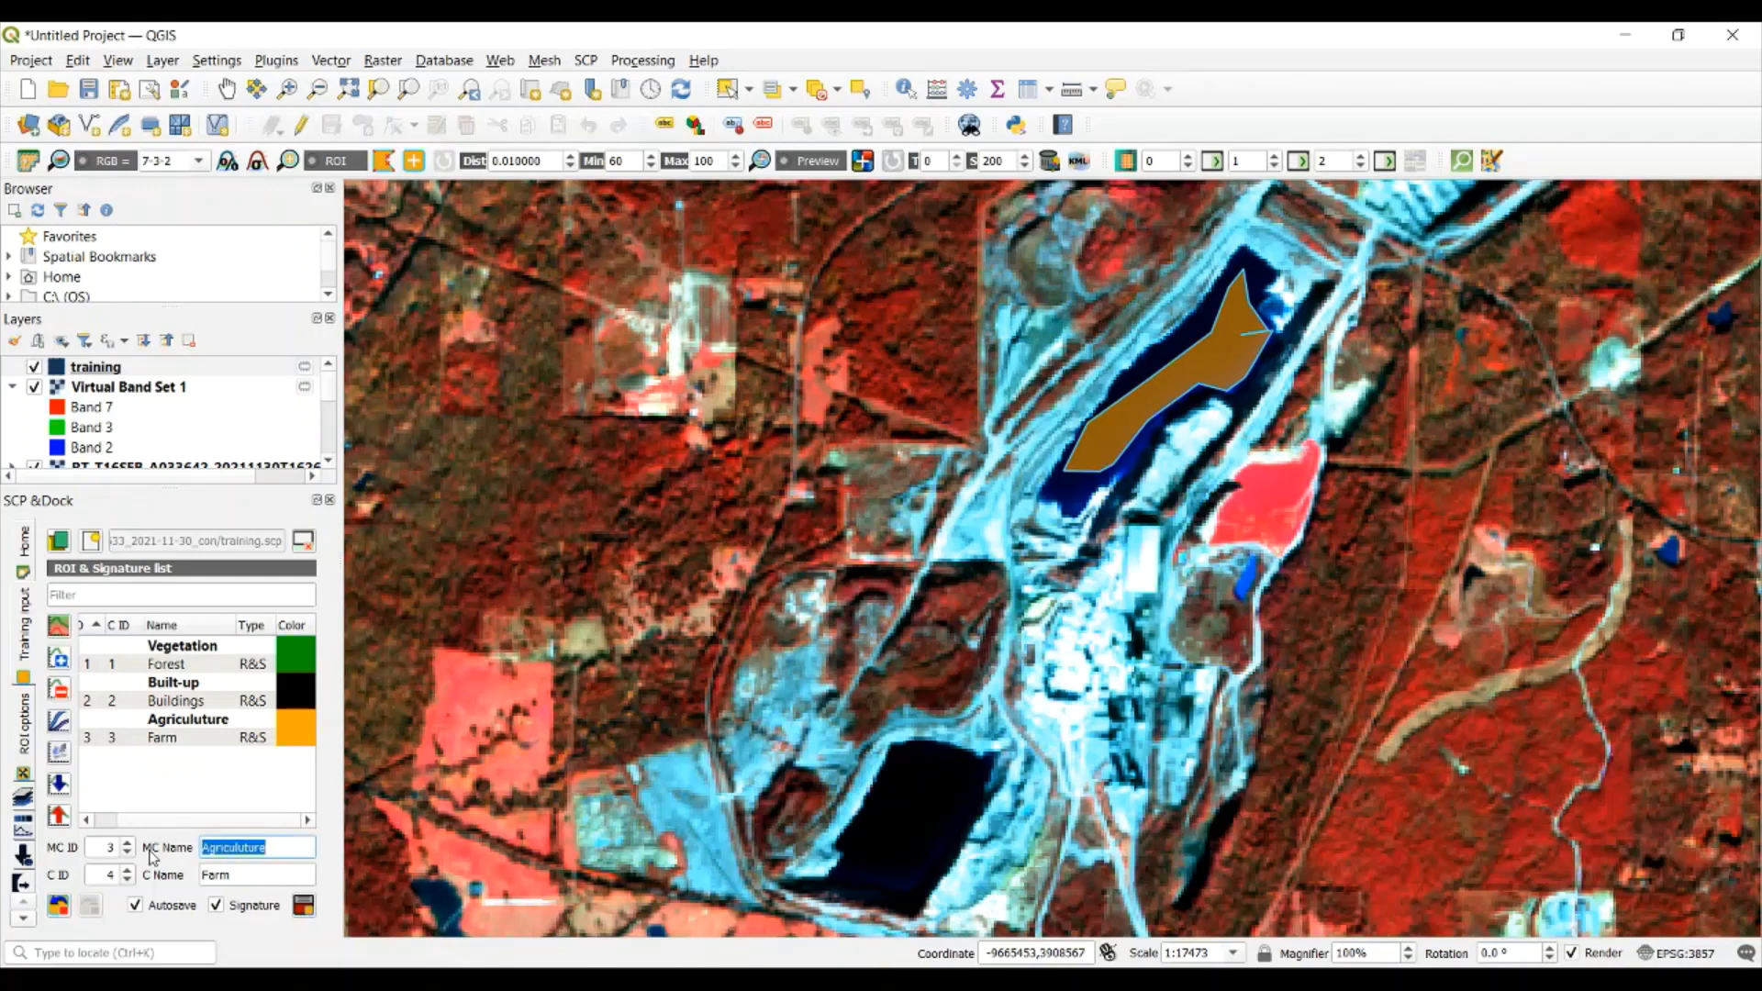
type("Water")
key("Tab")
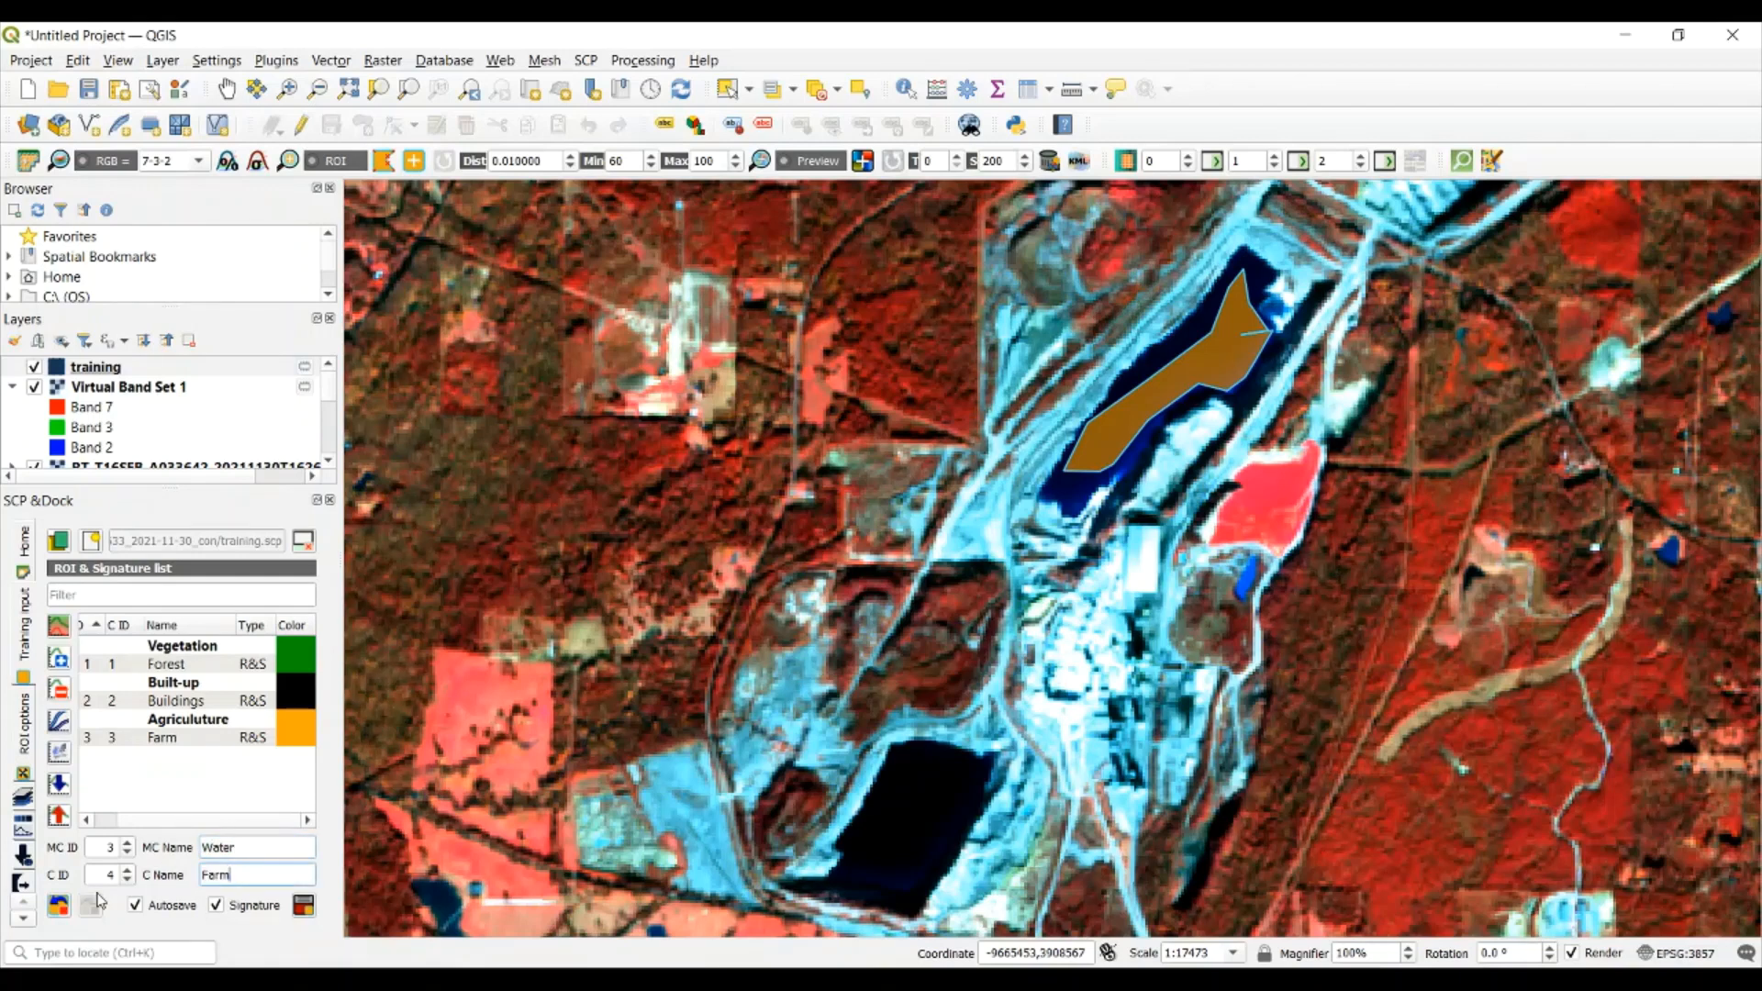
double_click(203, 874)
type("ake")
left_click(128, 843)
left_click(304, 906)
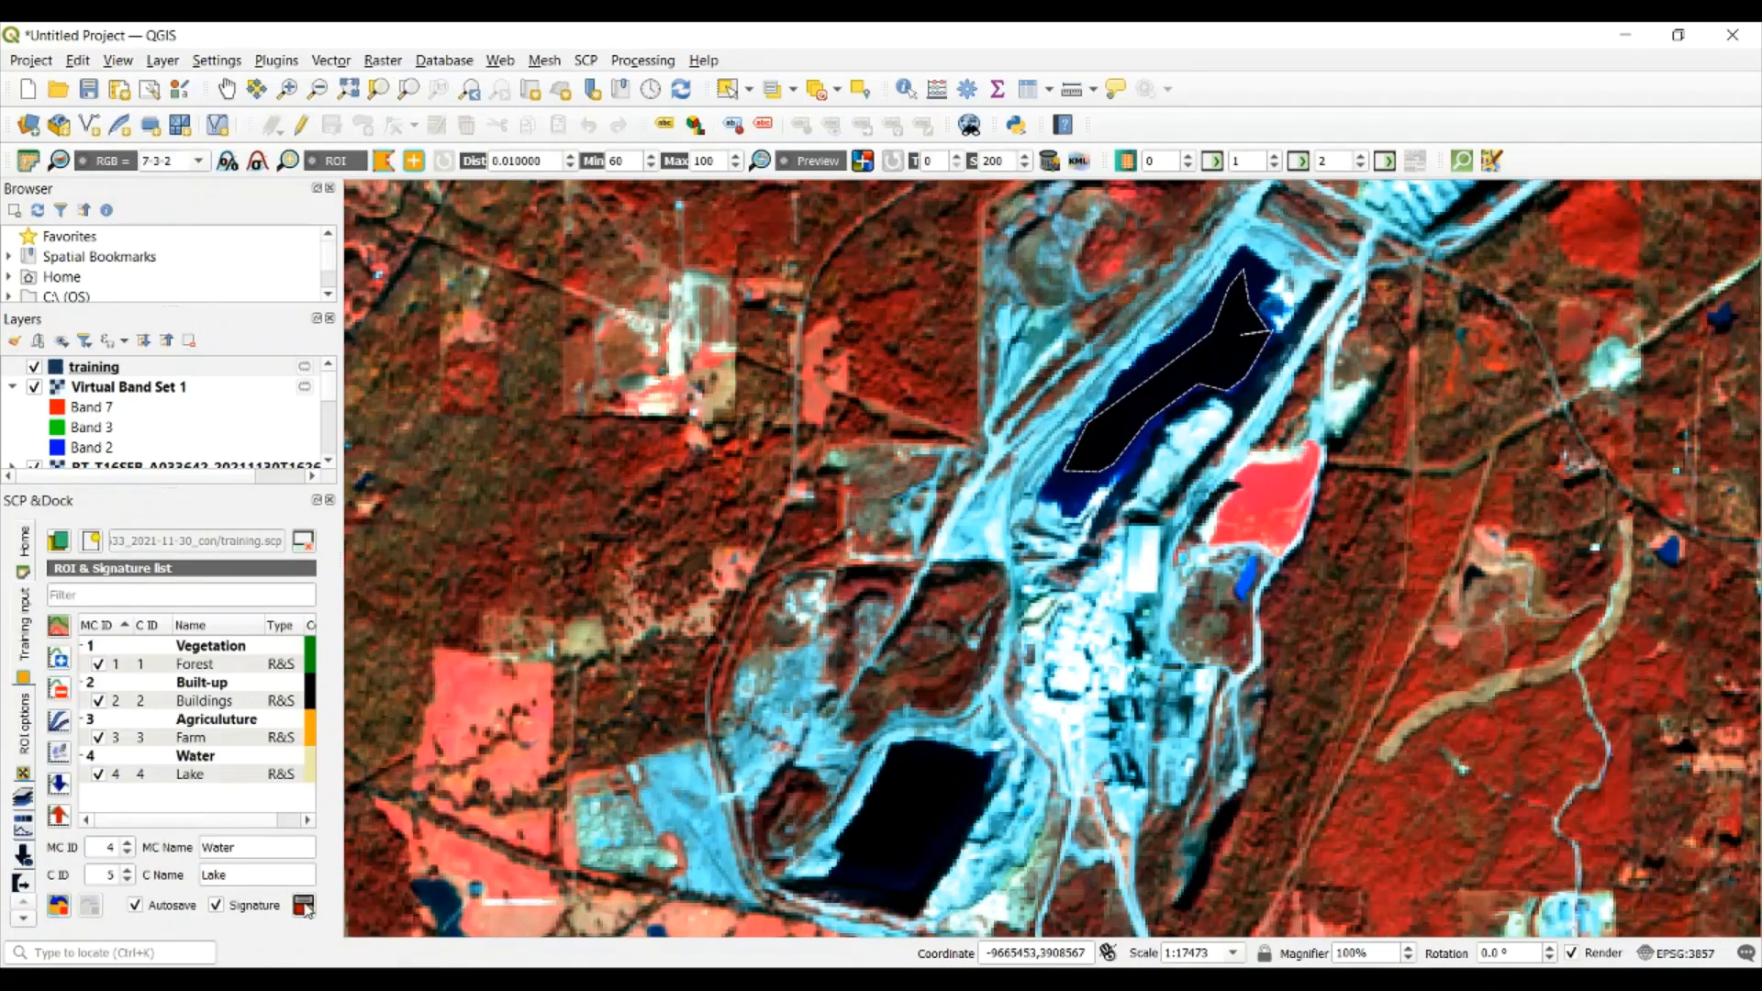
Set the colors of the Water macroclass and its Lake class to cyan (#00ffff)
double_click(312, 756)
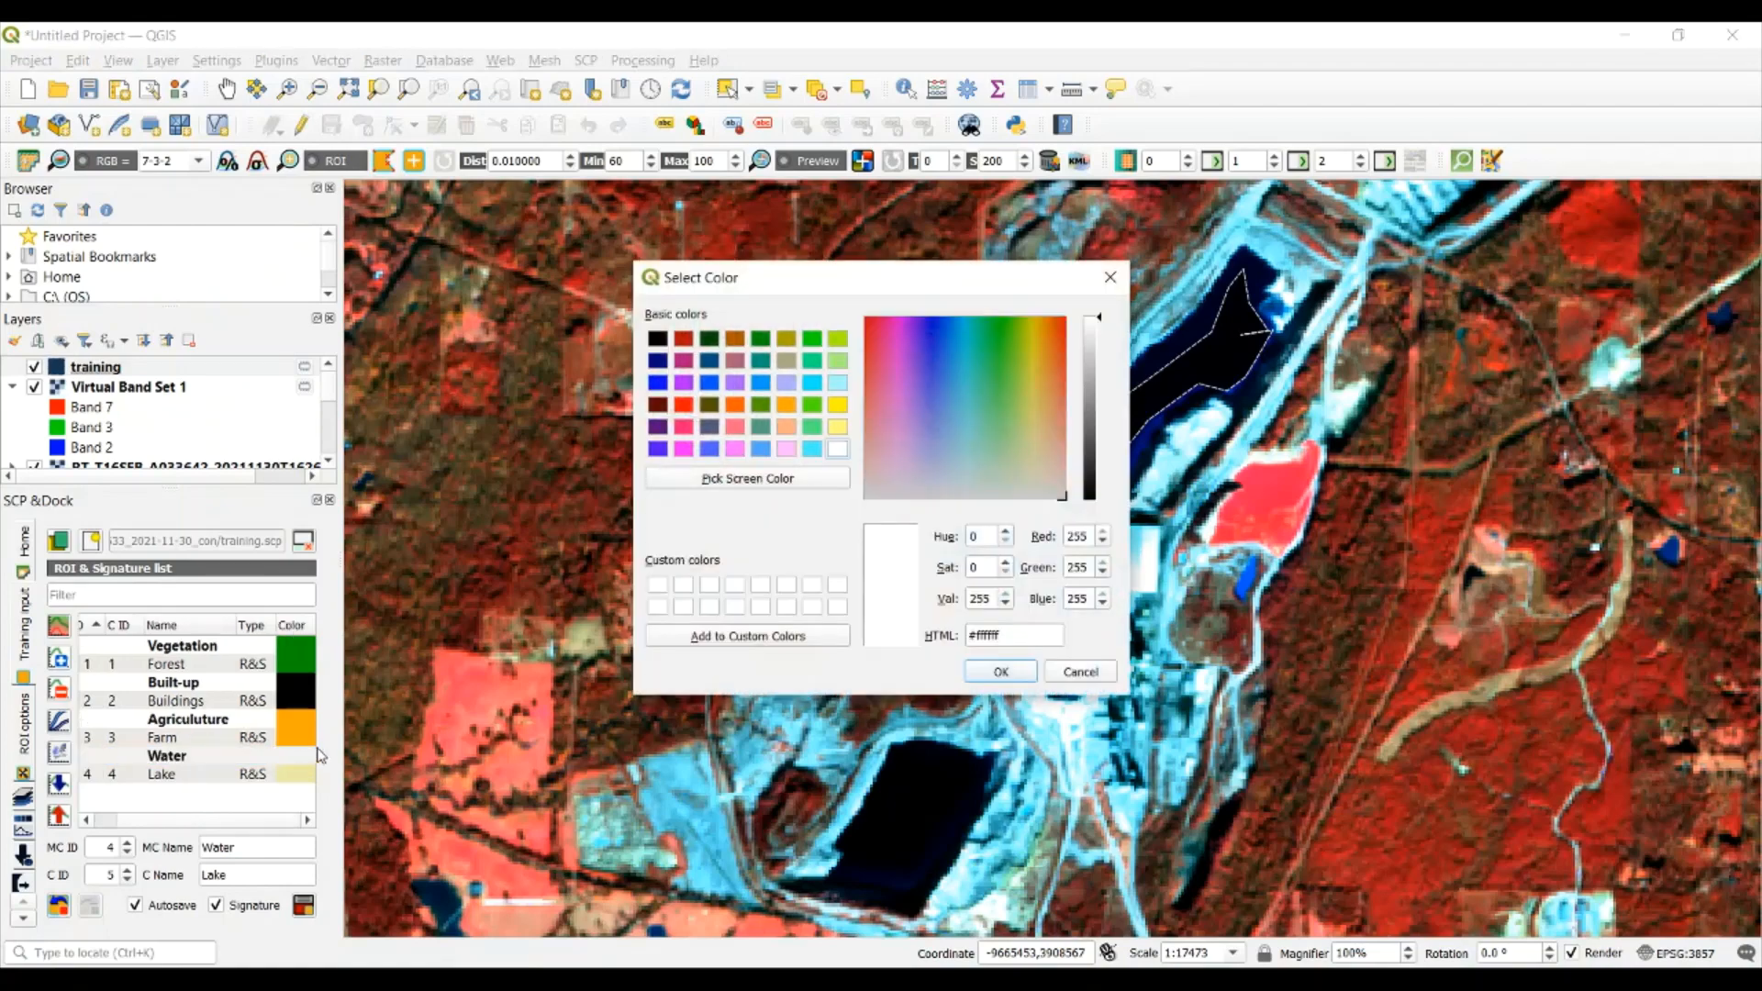
left_click(805, 389)
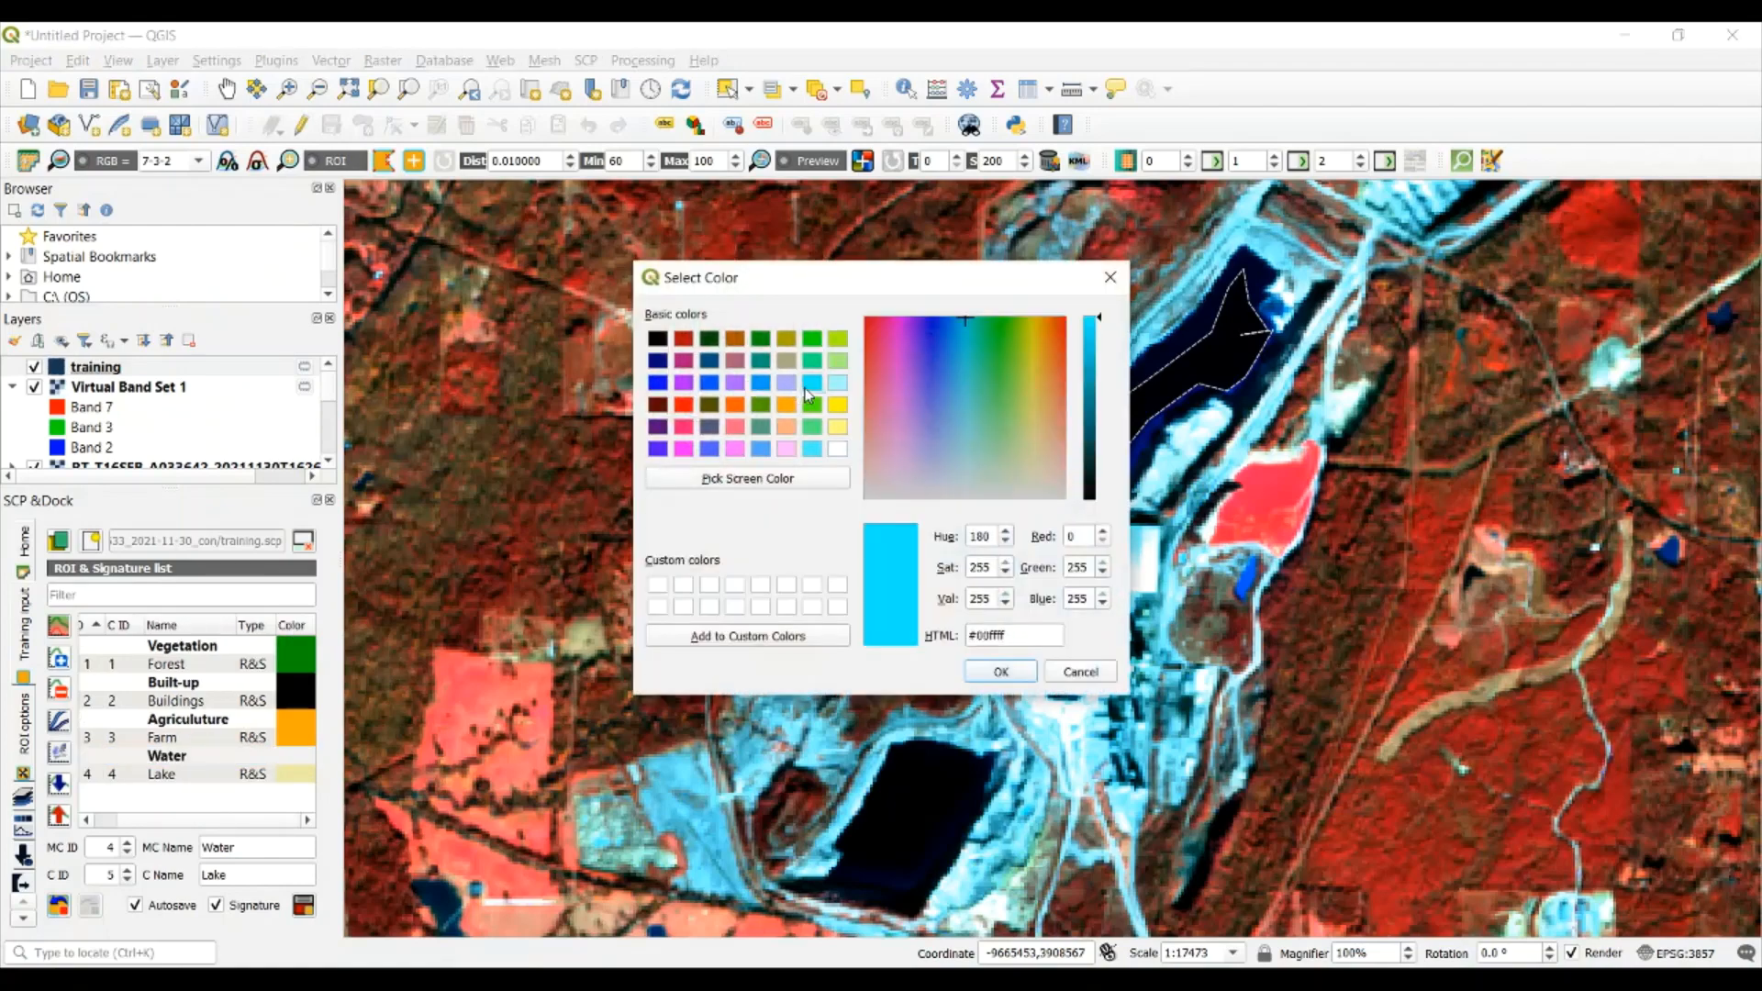
left_click(974, 670)
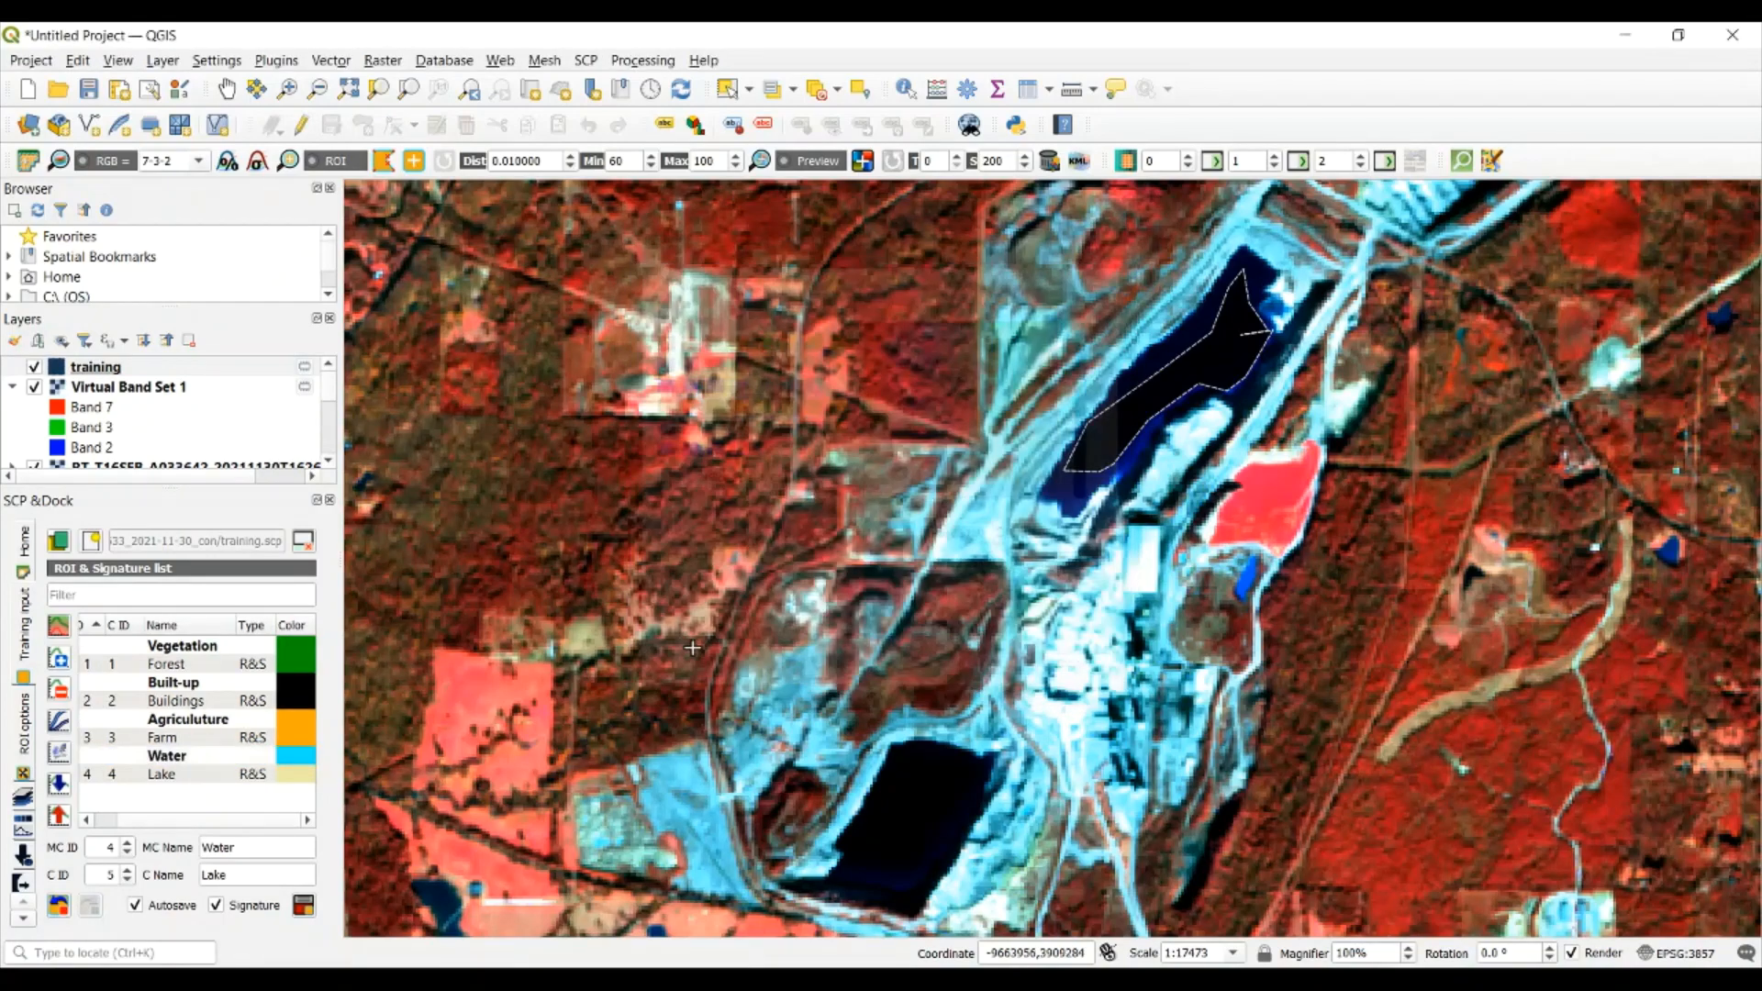
double_click(301, 778)
left_click(812, 385)
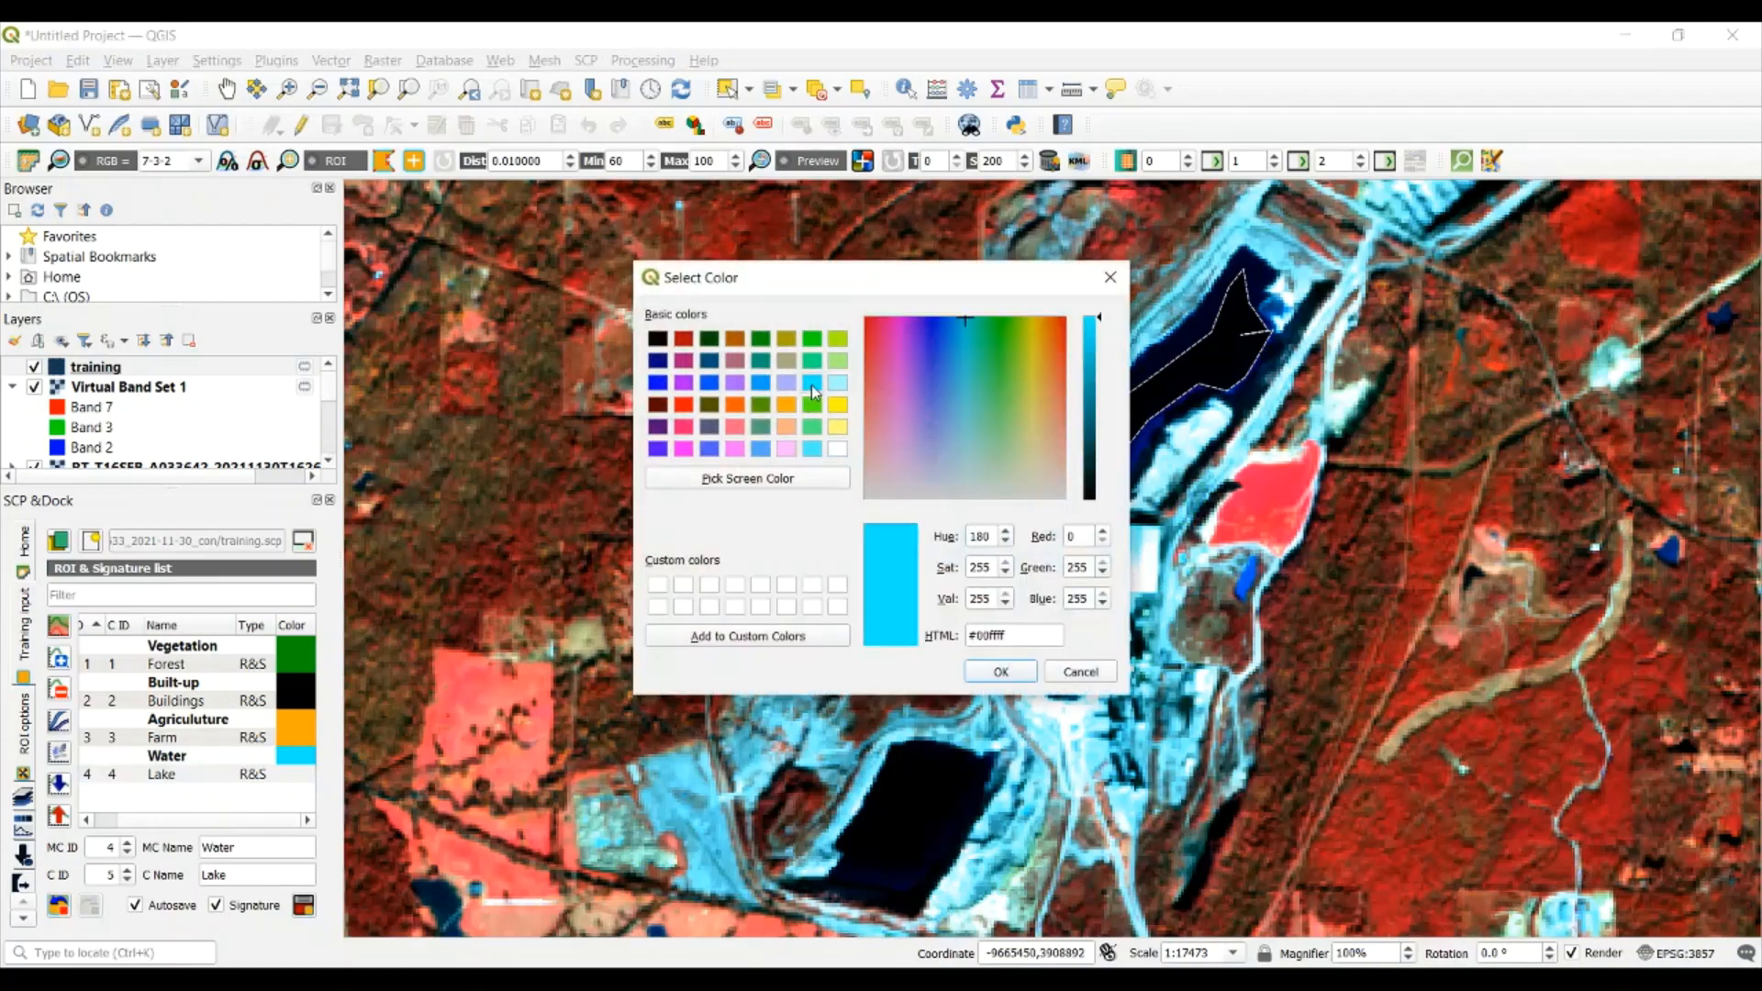
left_click(1006, 671)
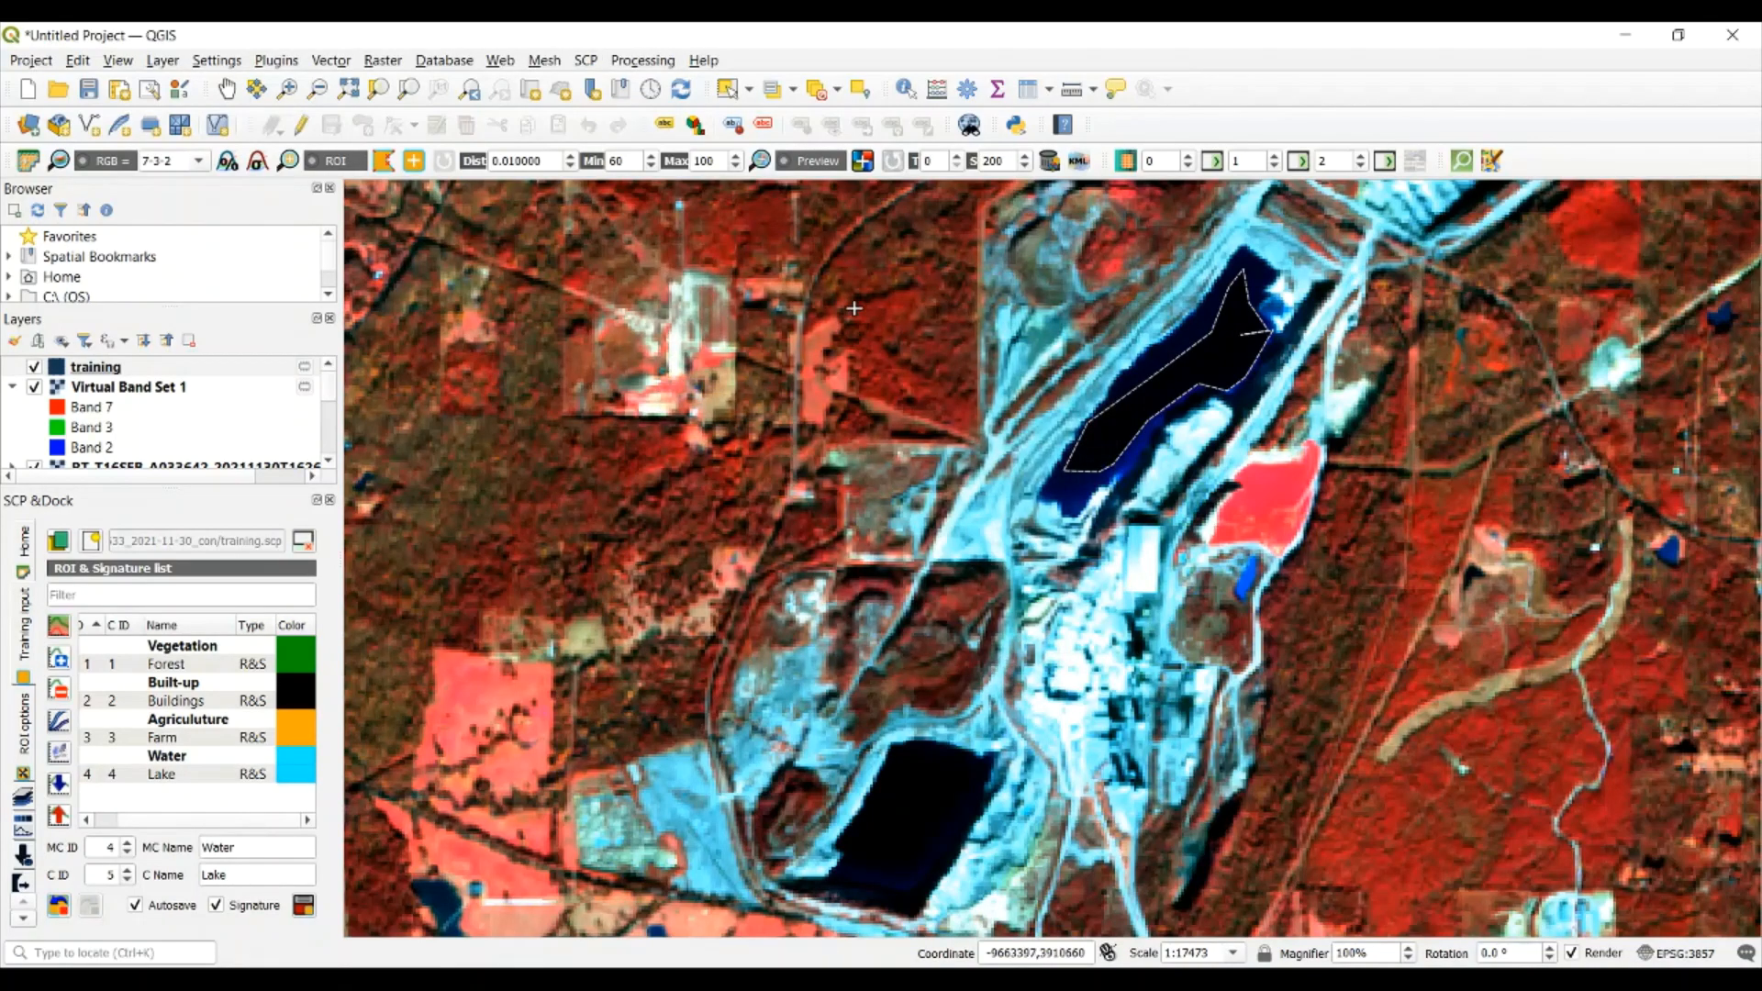
Generate a classification preview over the forested area just west of the lake ROI
scroll(854, 309, "down", 1)
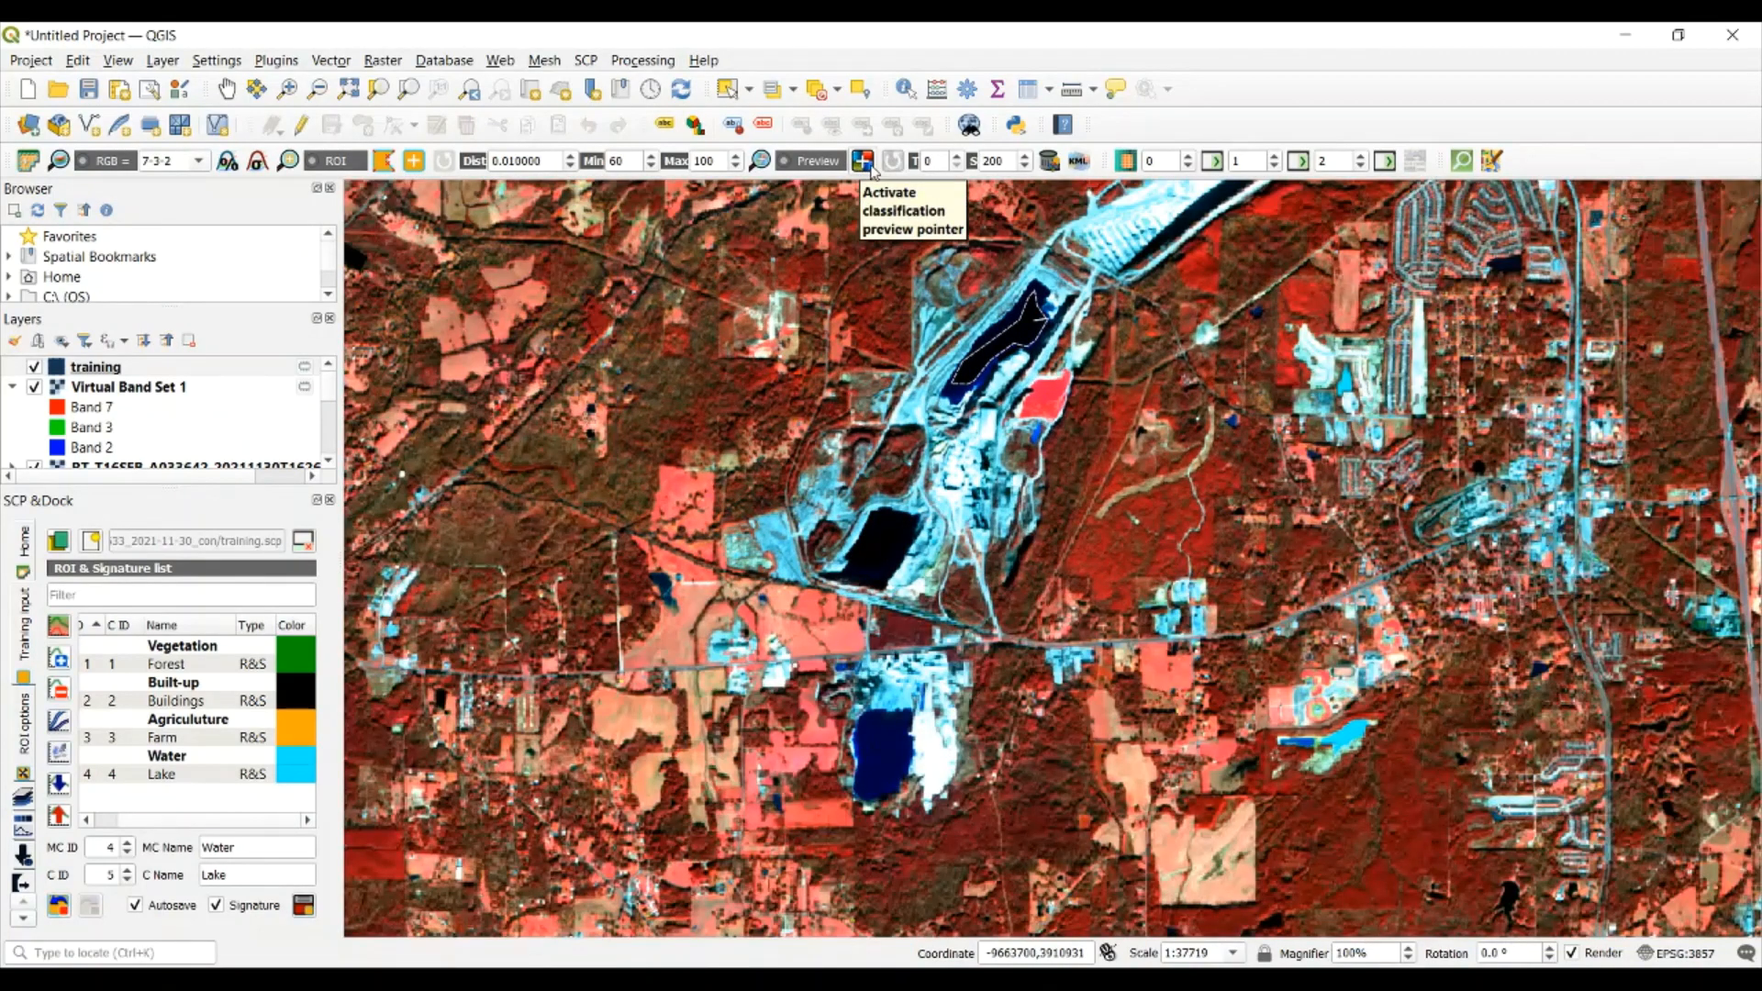
left_click(864, 161)
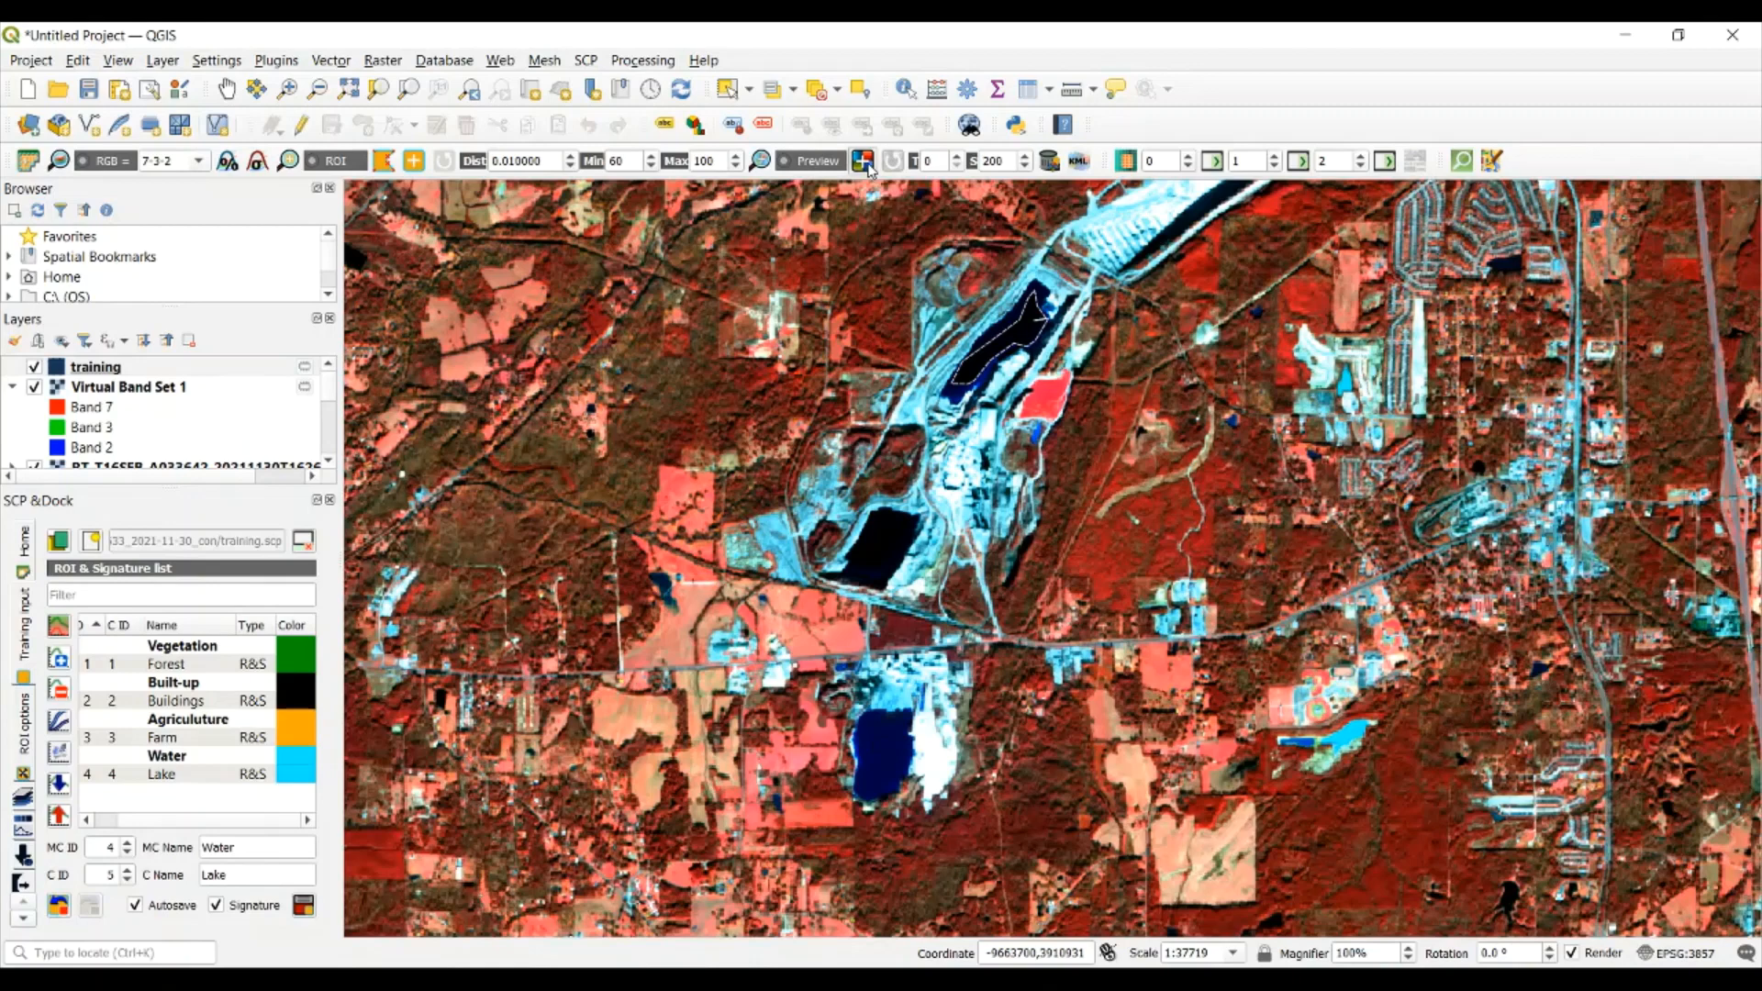
left_click(863, 385)
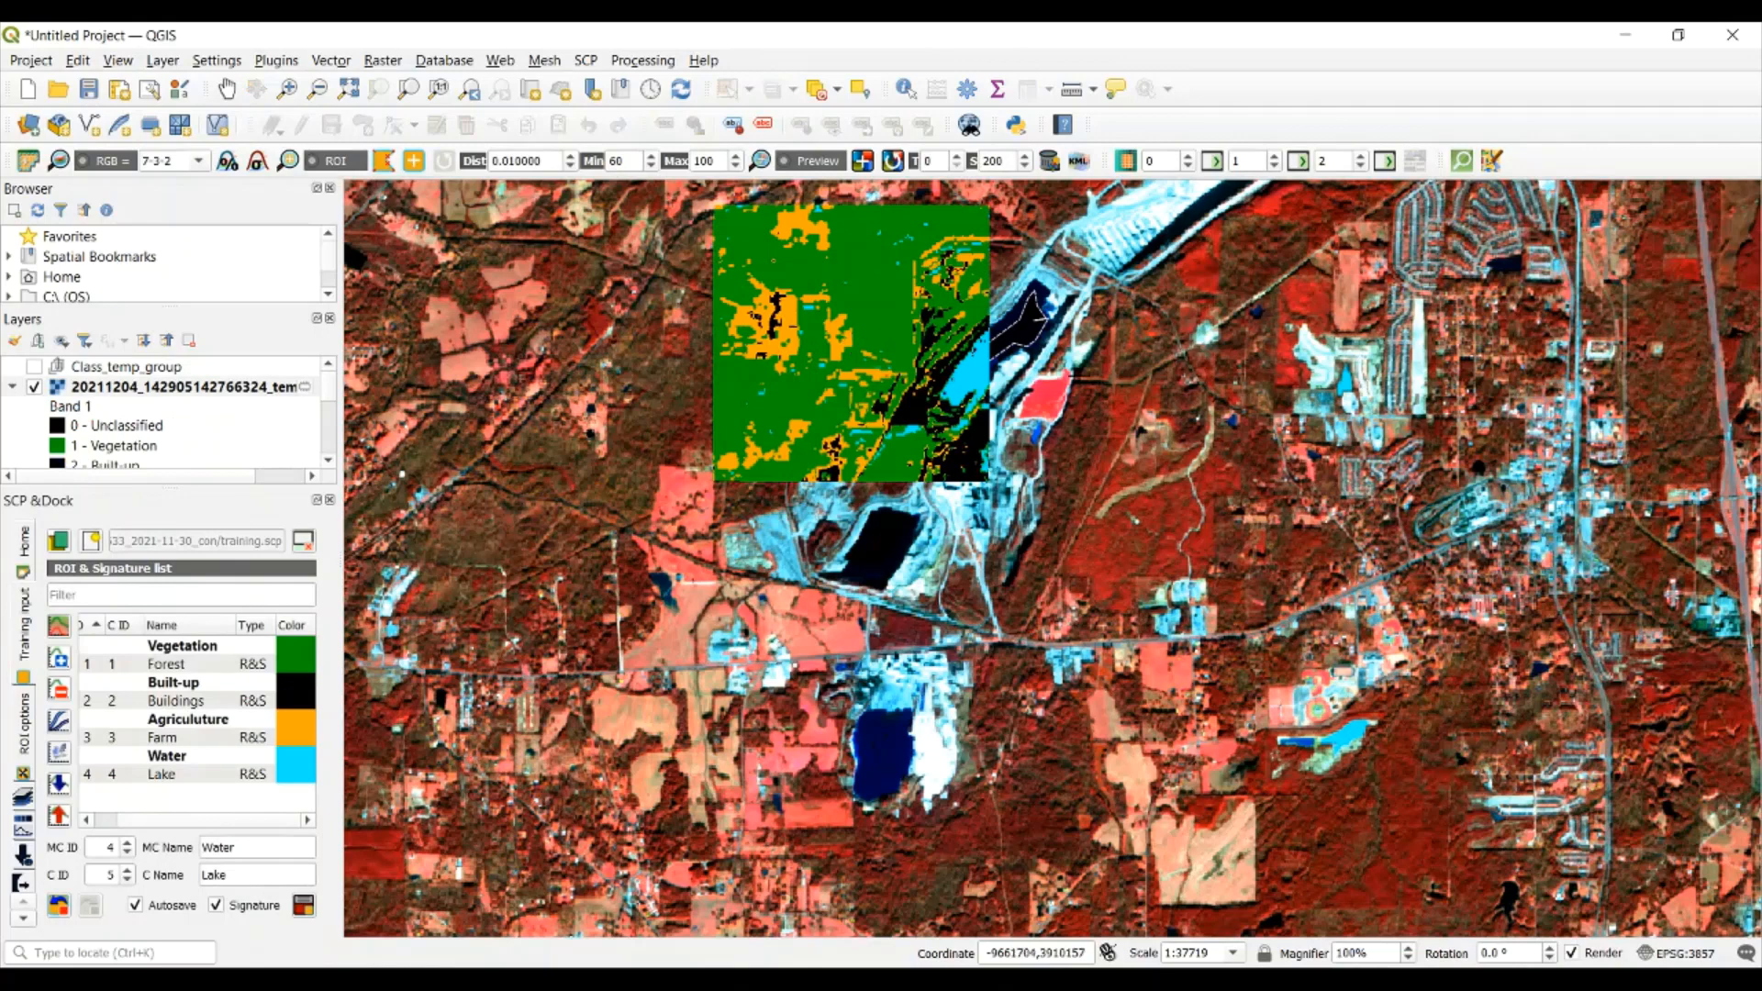
scroll(905, 321, "up", 1)
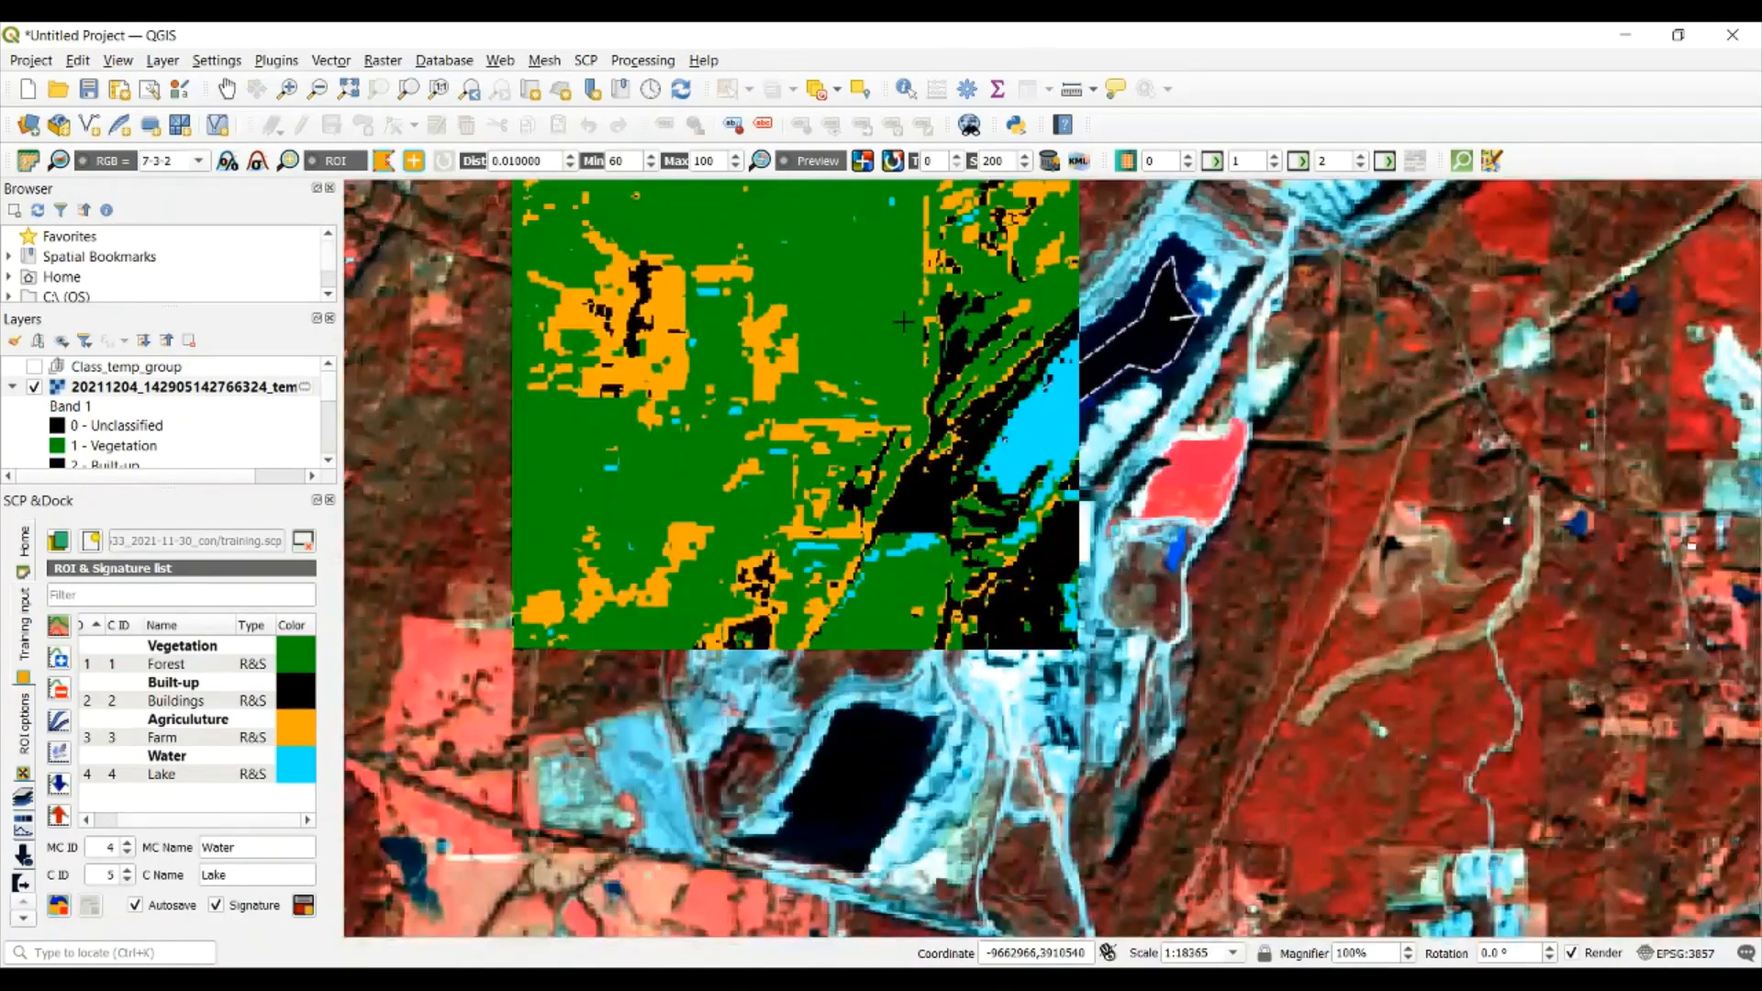
scroll(905, 321, "down", 1)
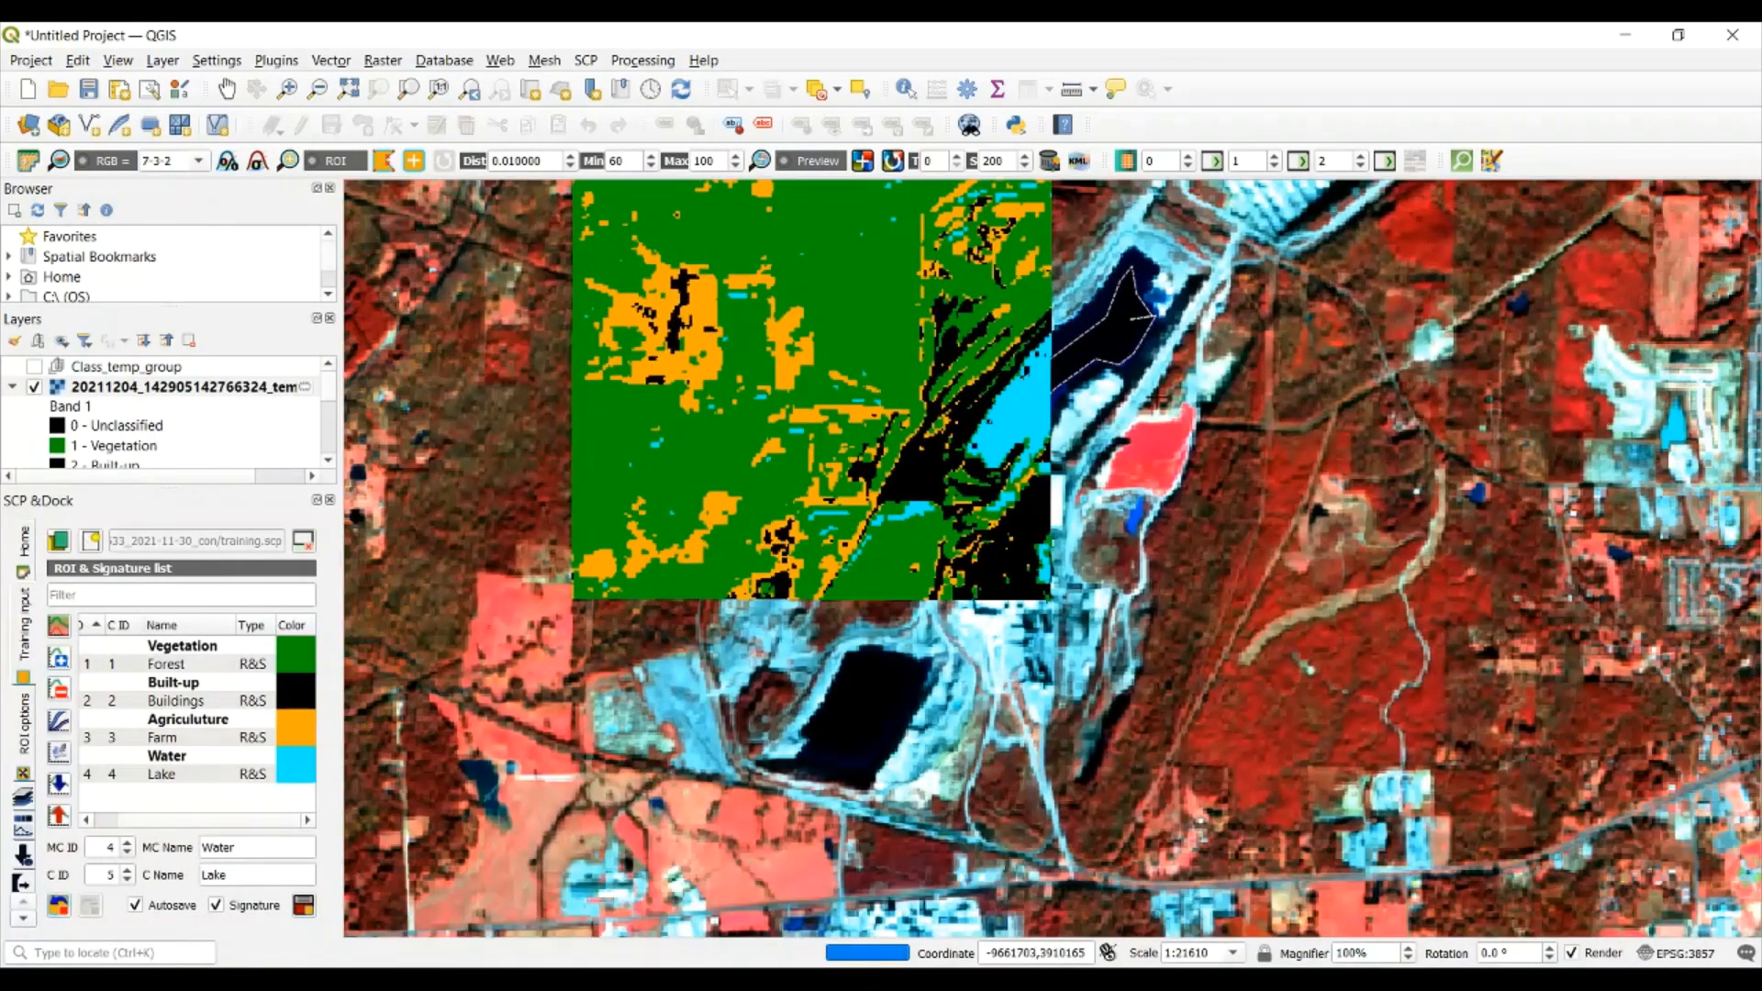
Set the classification preview transparency to 5 and the preview size to 500
left_click(956, 156)
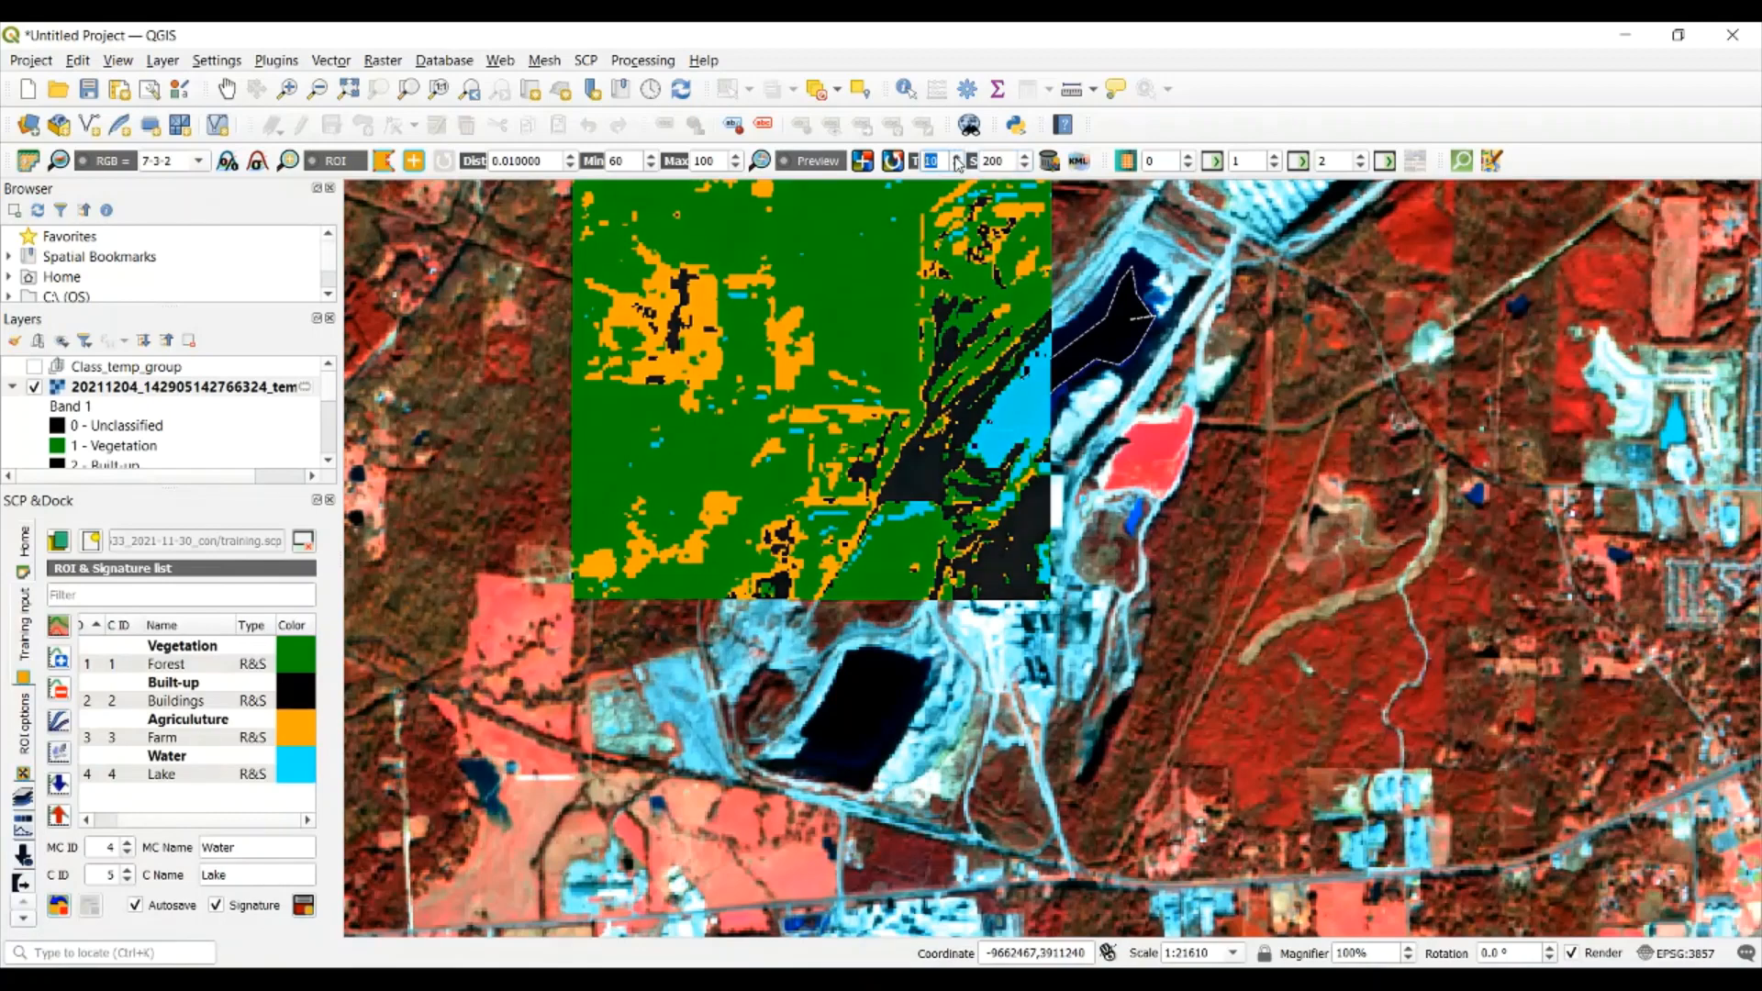
type("50")
key("BackSpace")
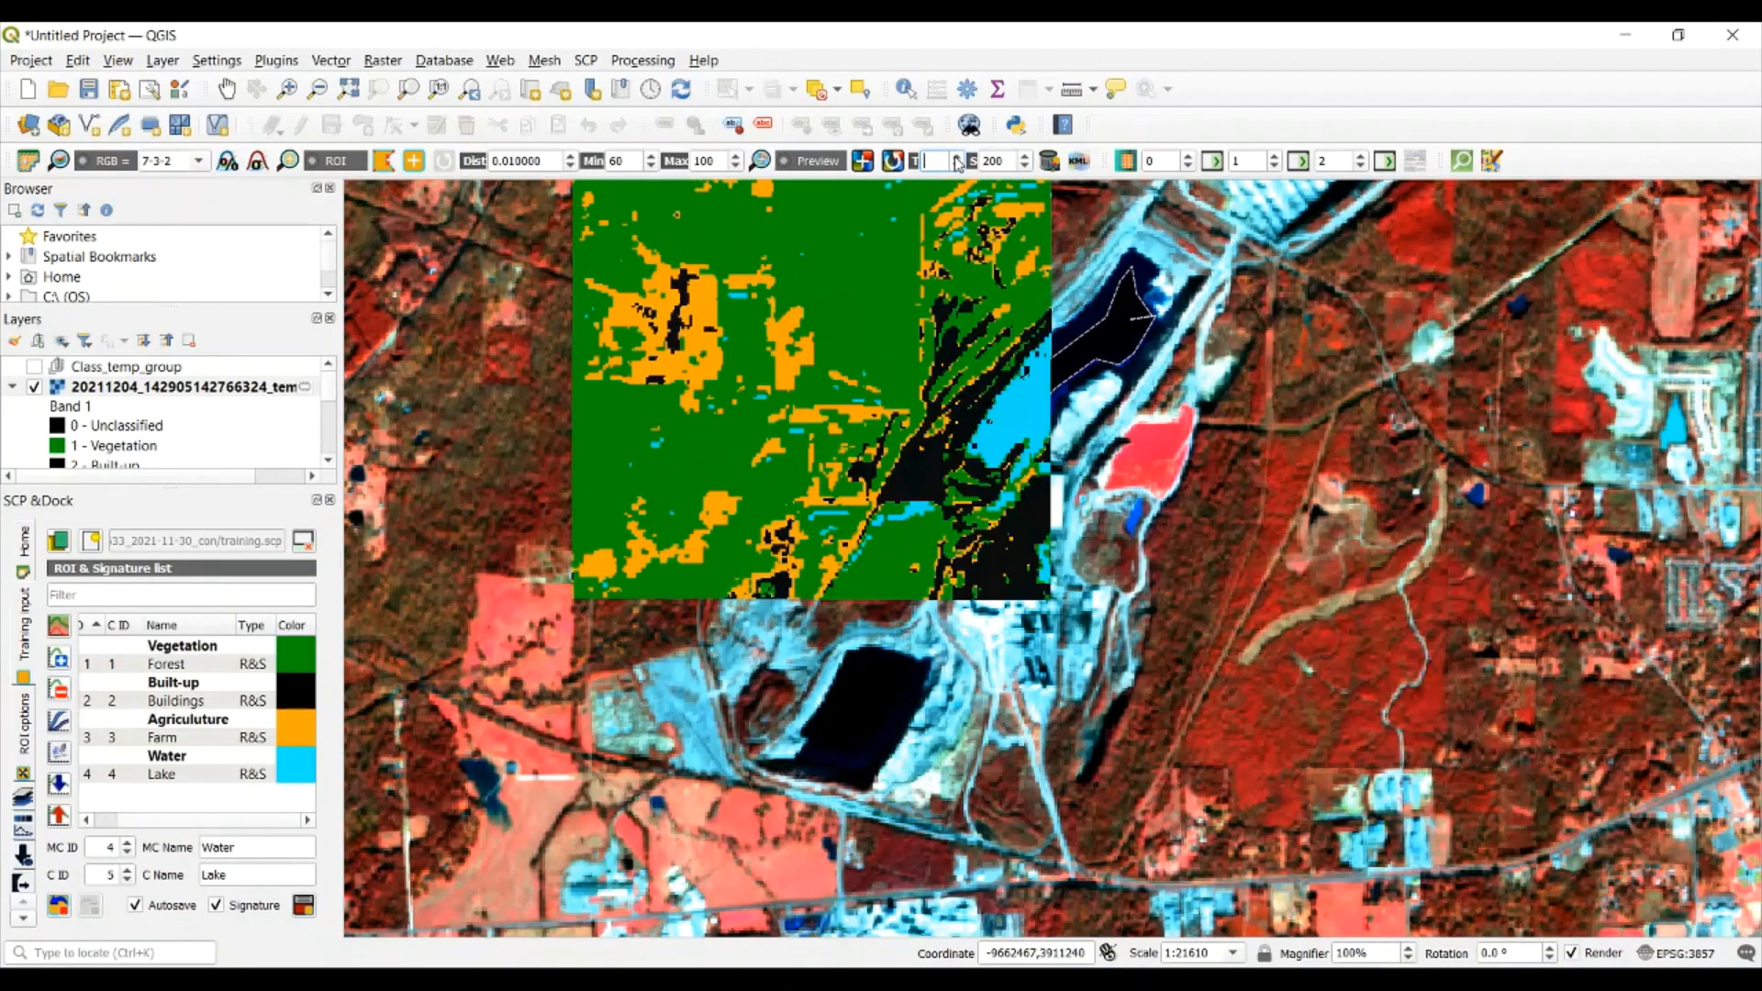
left_click_drag(1010, 161, 979, 158)
type("500")
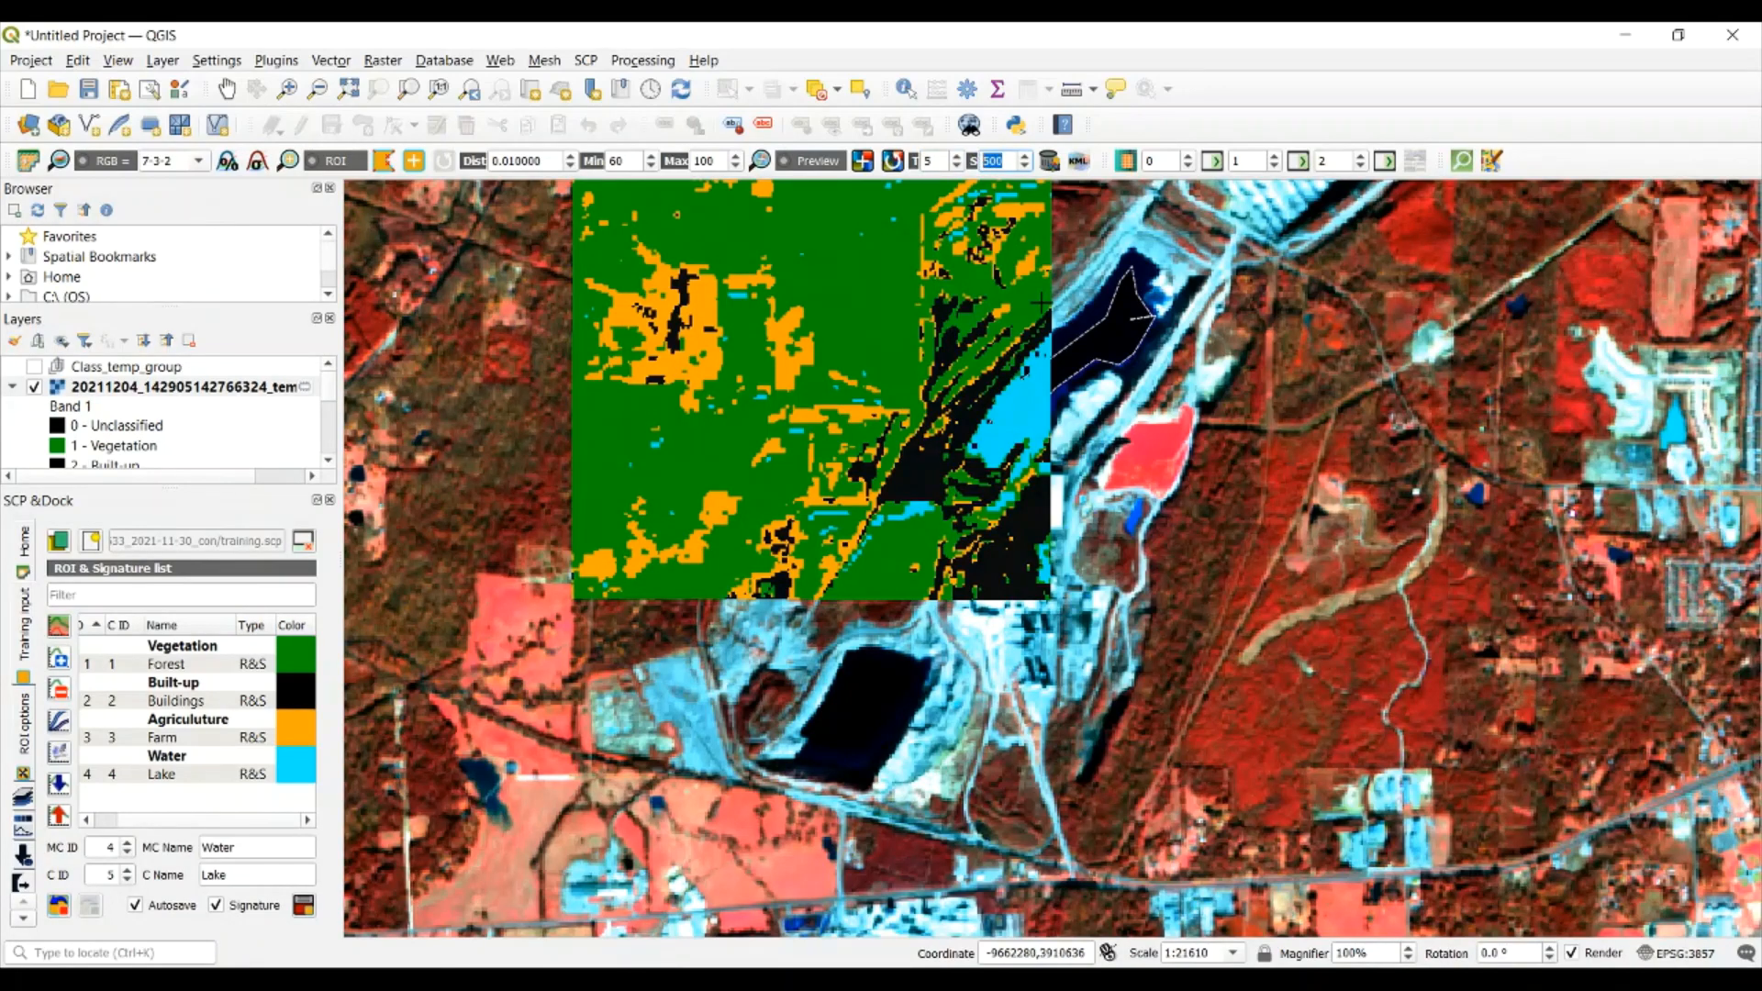
Toggle the classification preview on and off to compare the classified area with the underlying imagery
scroll(978, 292, "down", 1)
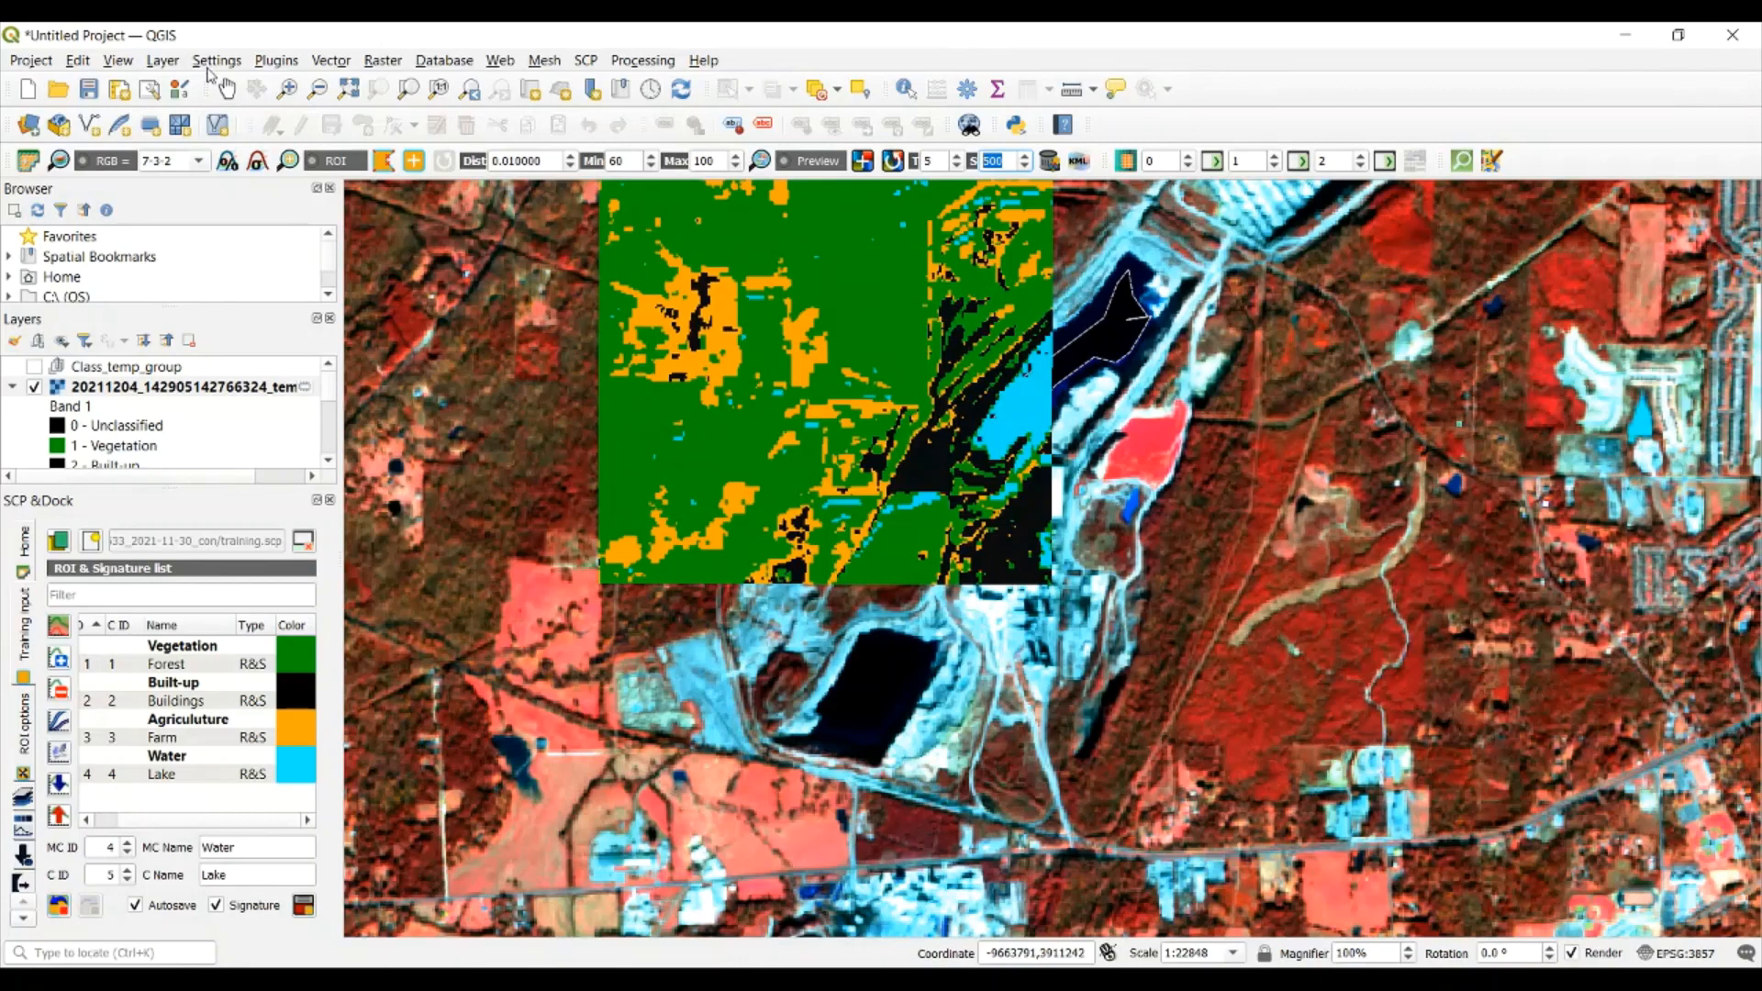
left_click_drag(721, 312, 773, 423)
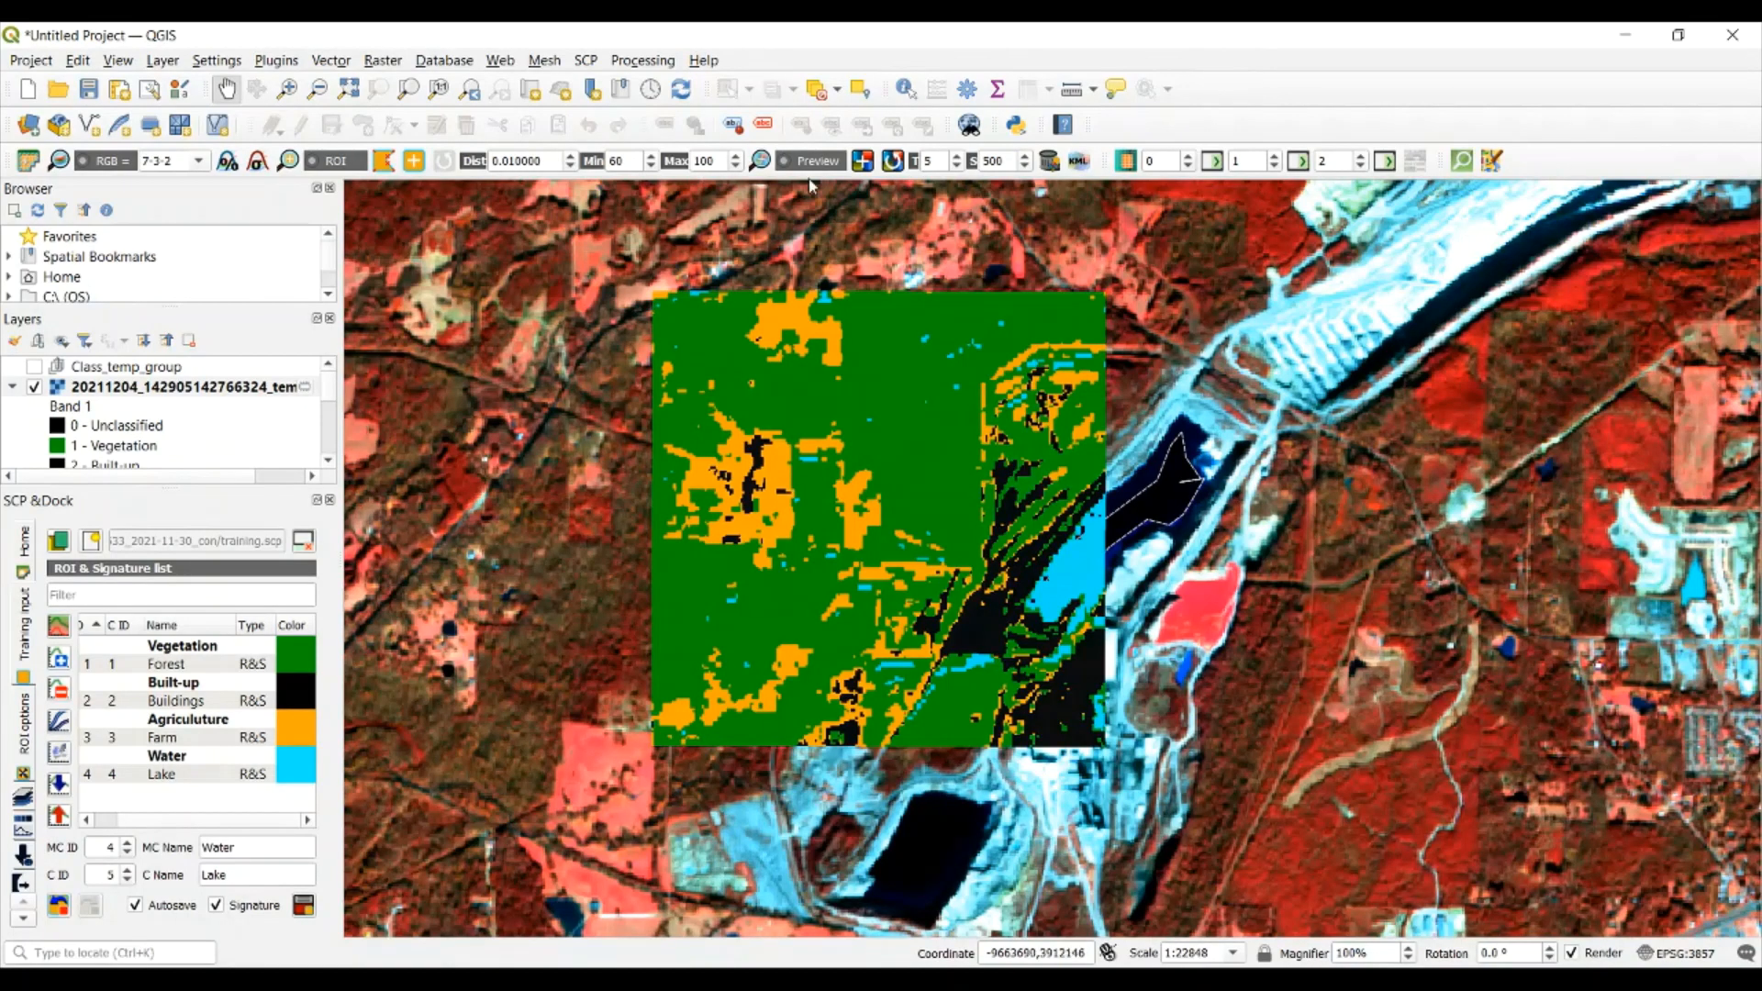
left_click(787, 164)
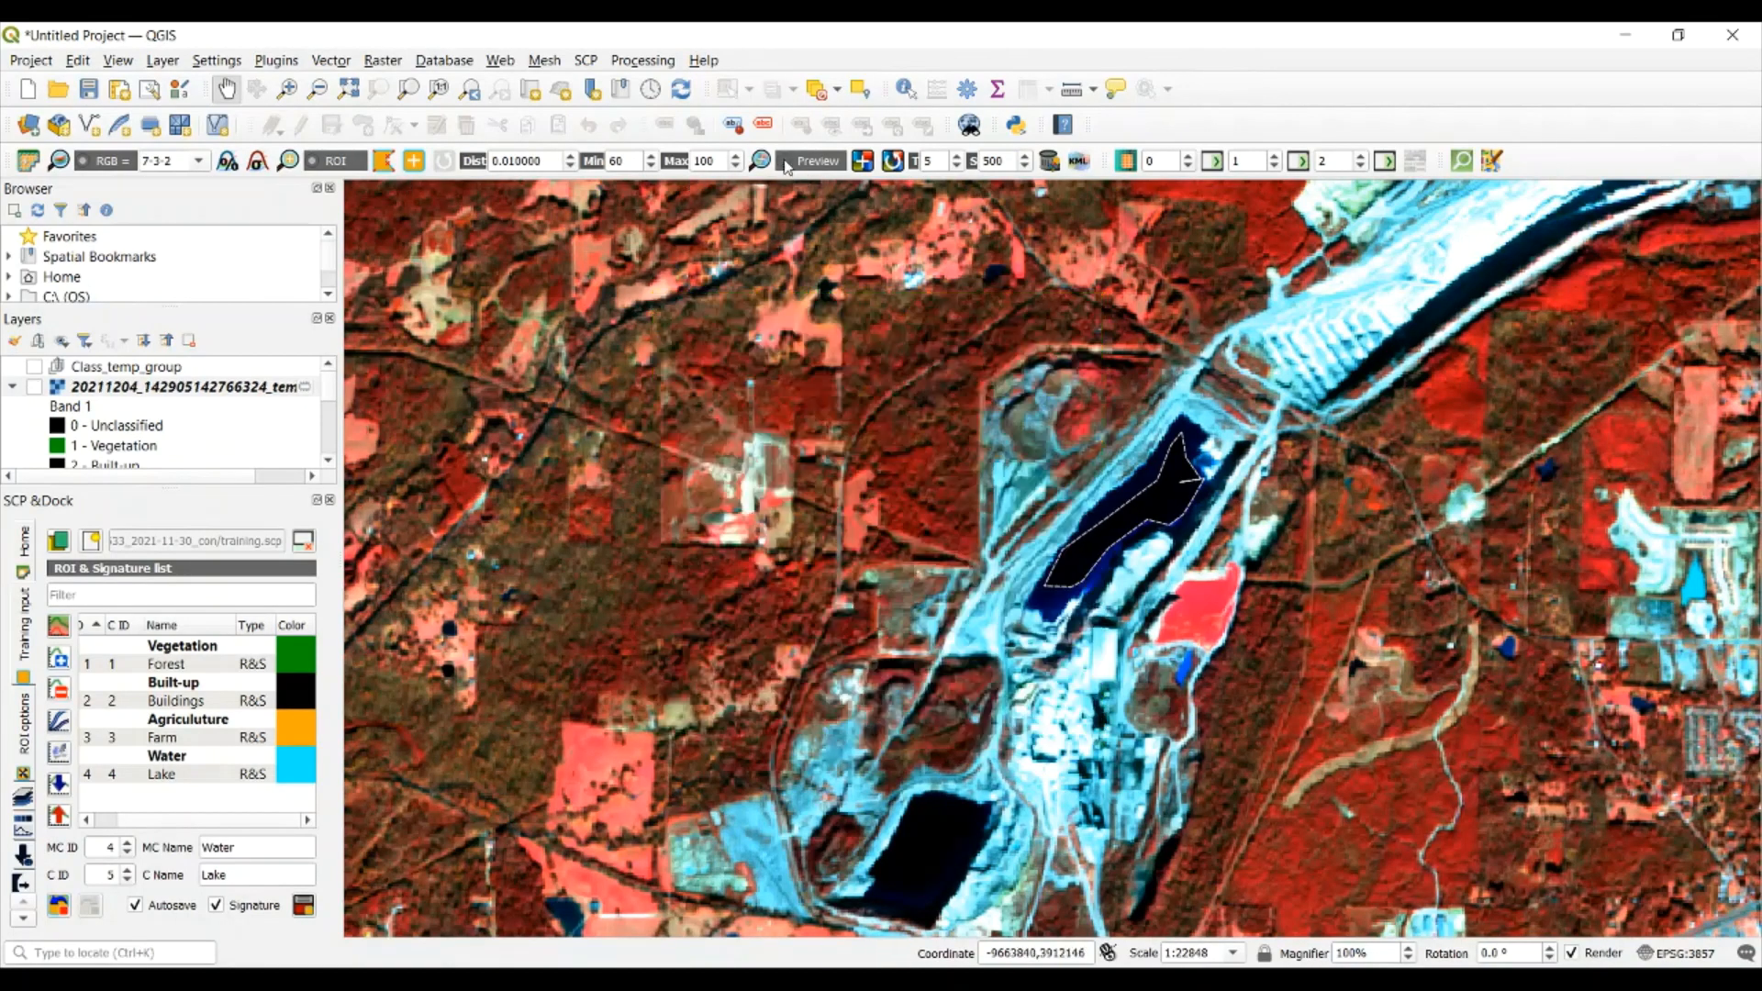
left_click(785, 161)
left_click(785, 161)
left_click(784, 163)
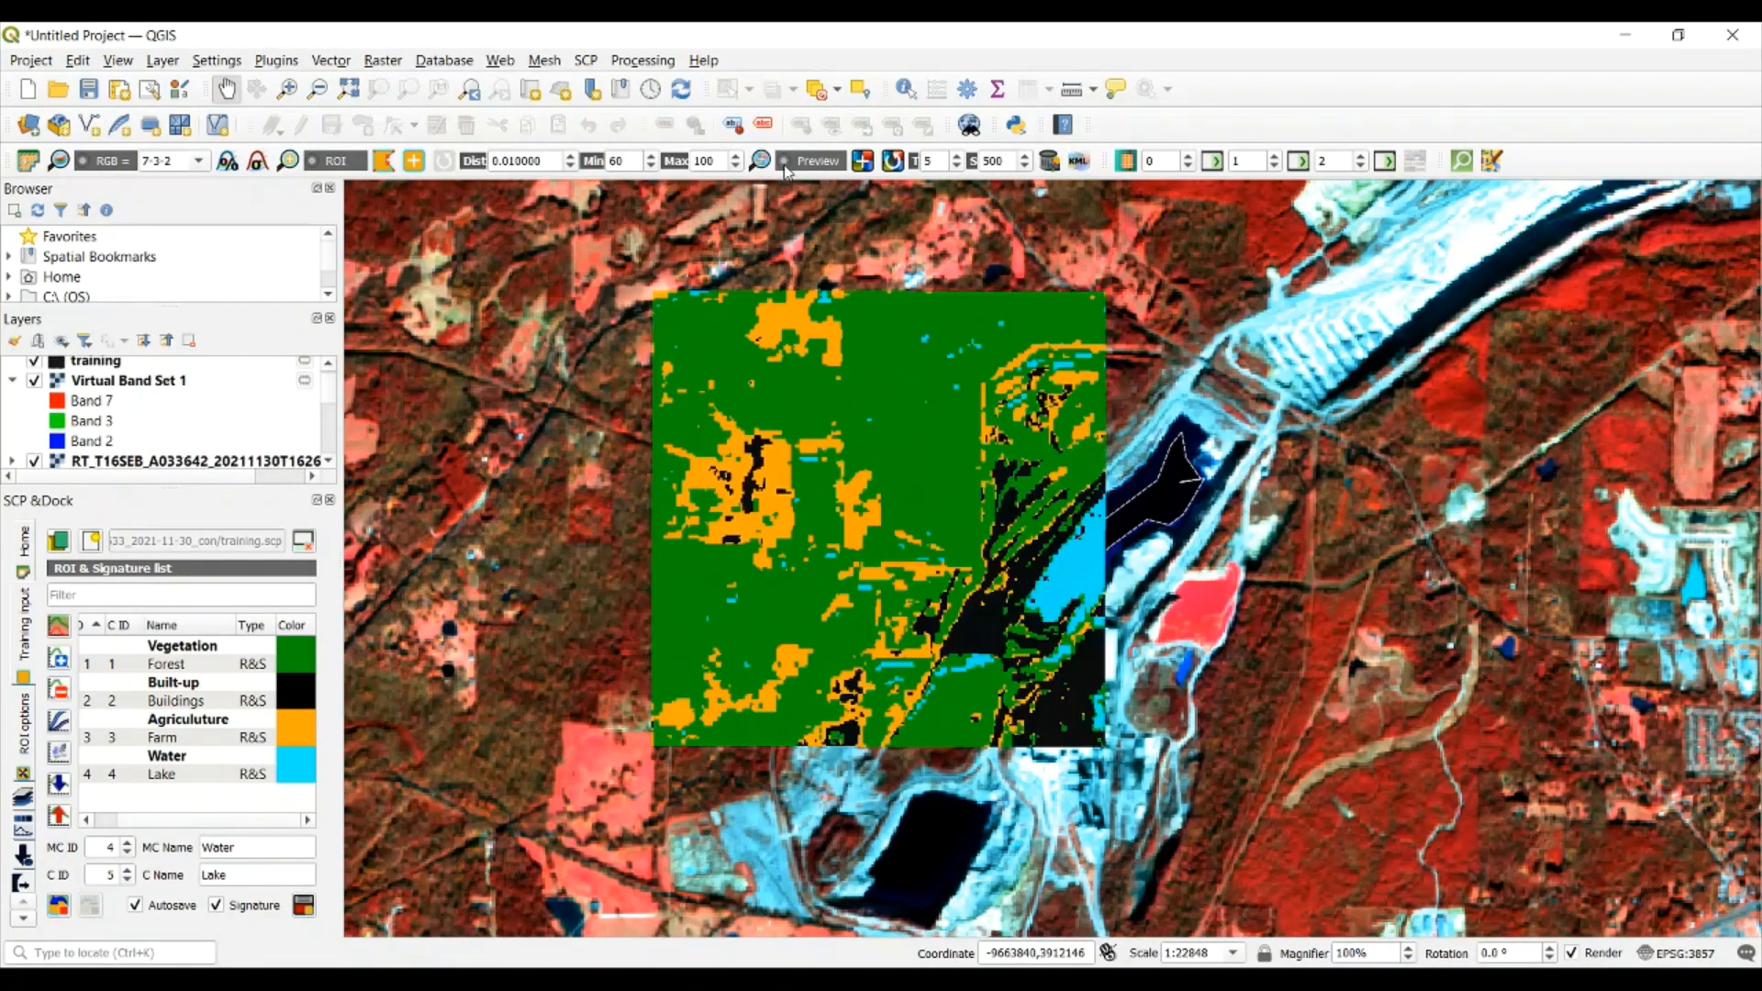
left_click(785, 166)
left_click(787, 168)
left_click(786, 169)
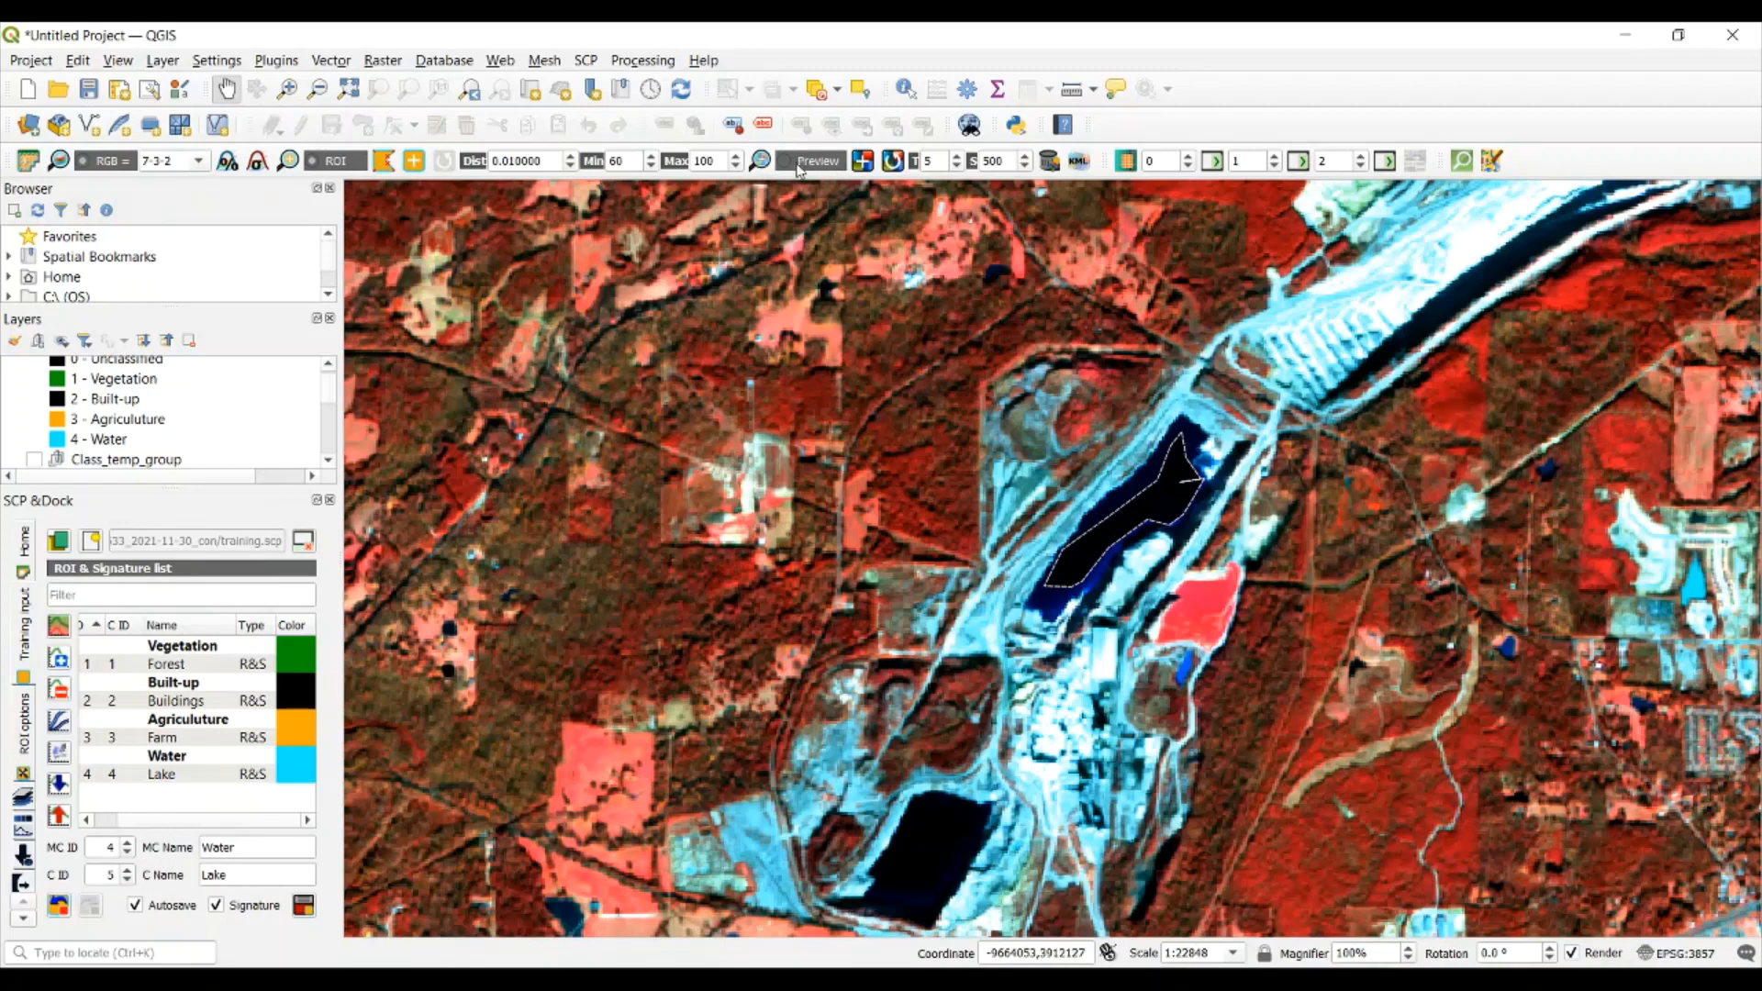
left_click(786, 165)
left_click(786, 165)
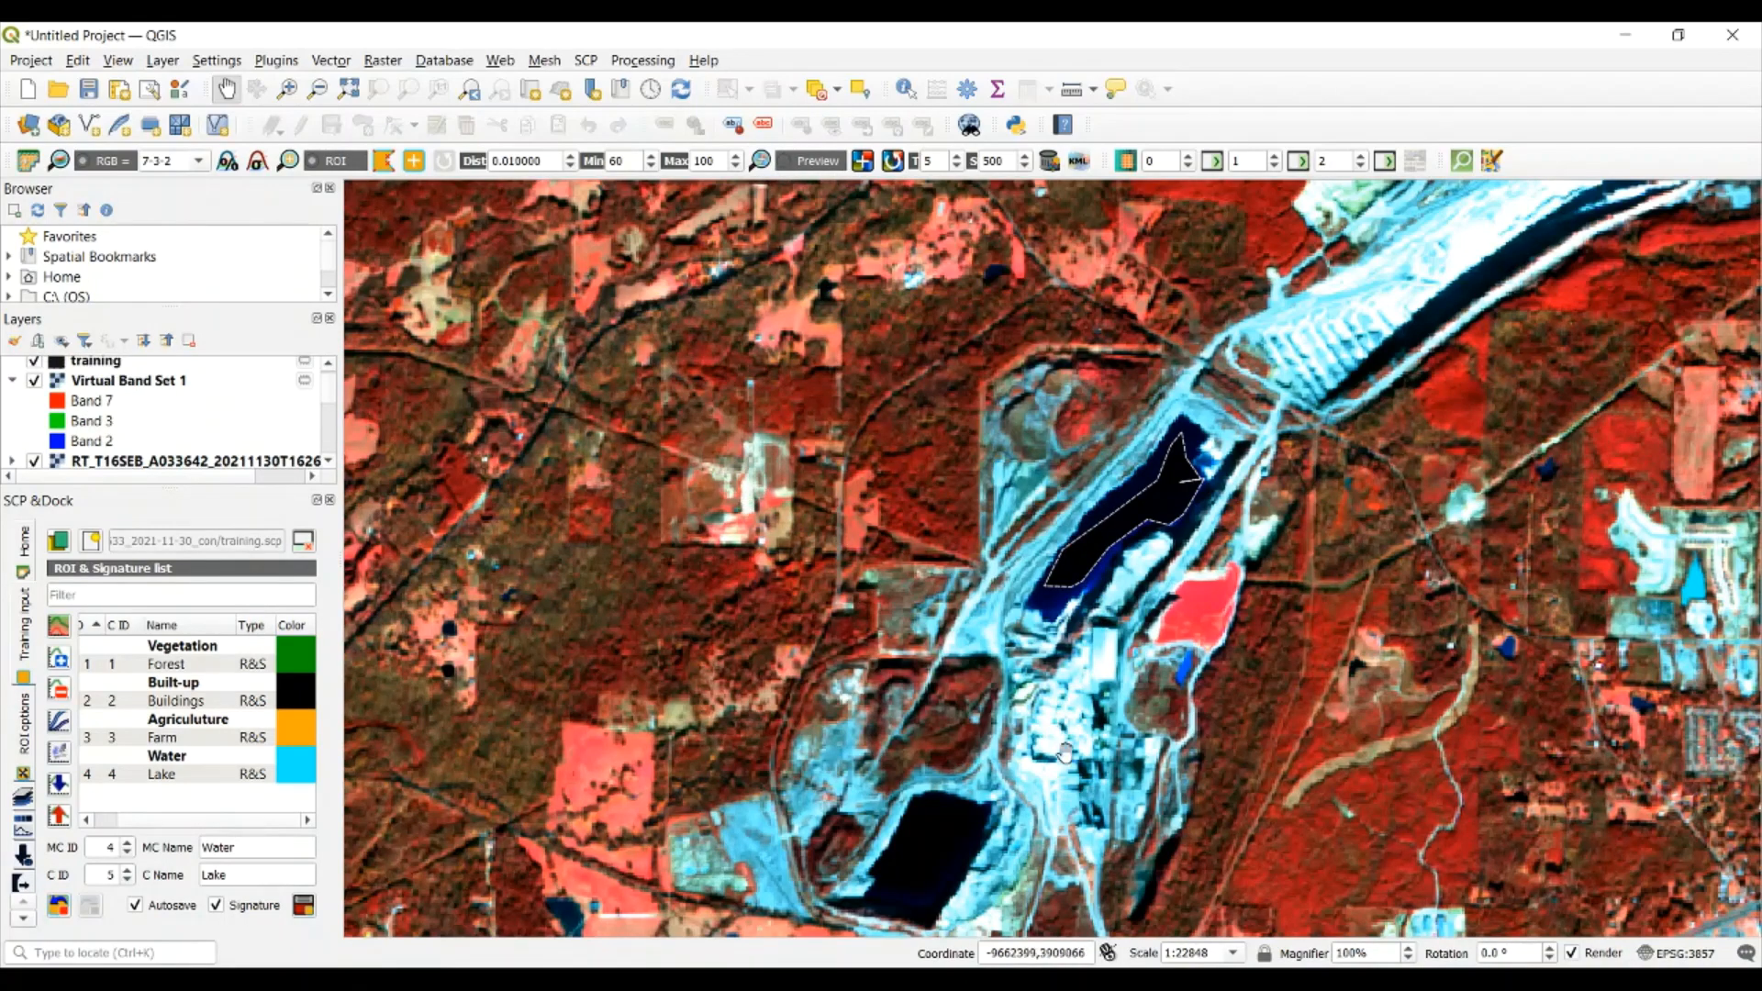
left_click(785, 165)
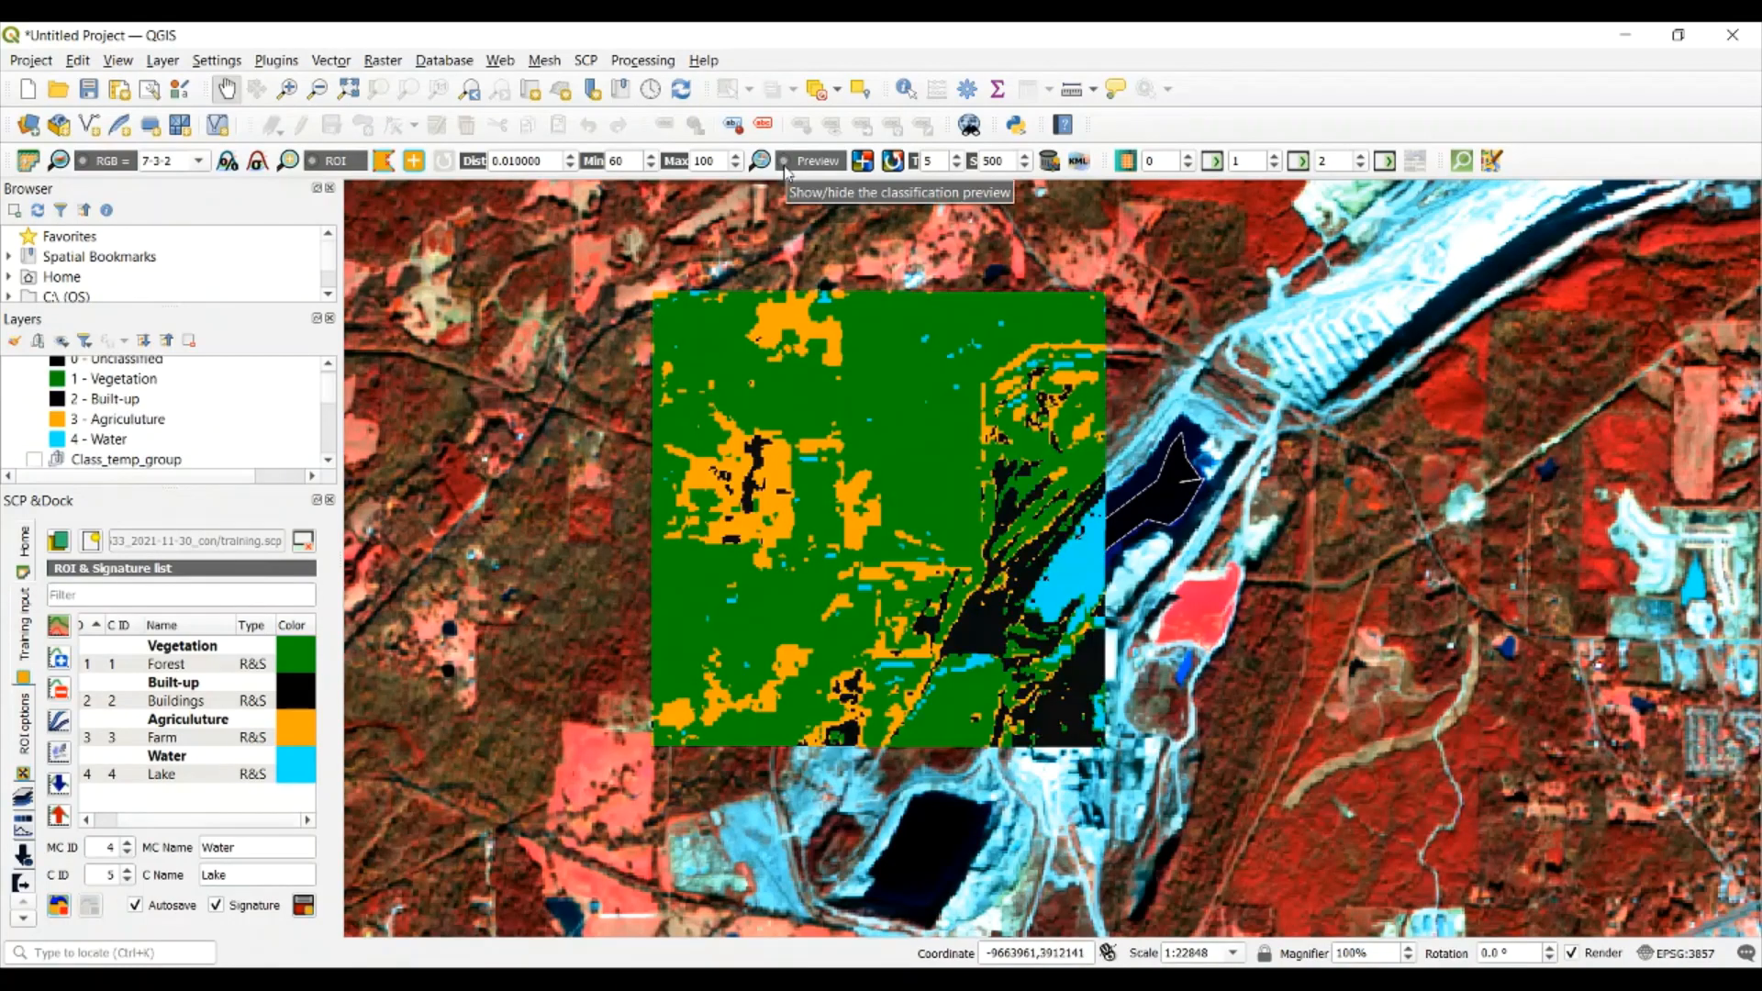
left_click(785, 166)
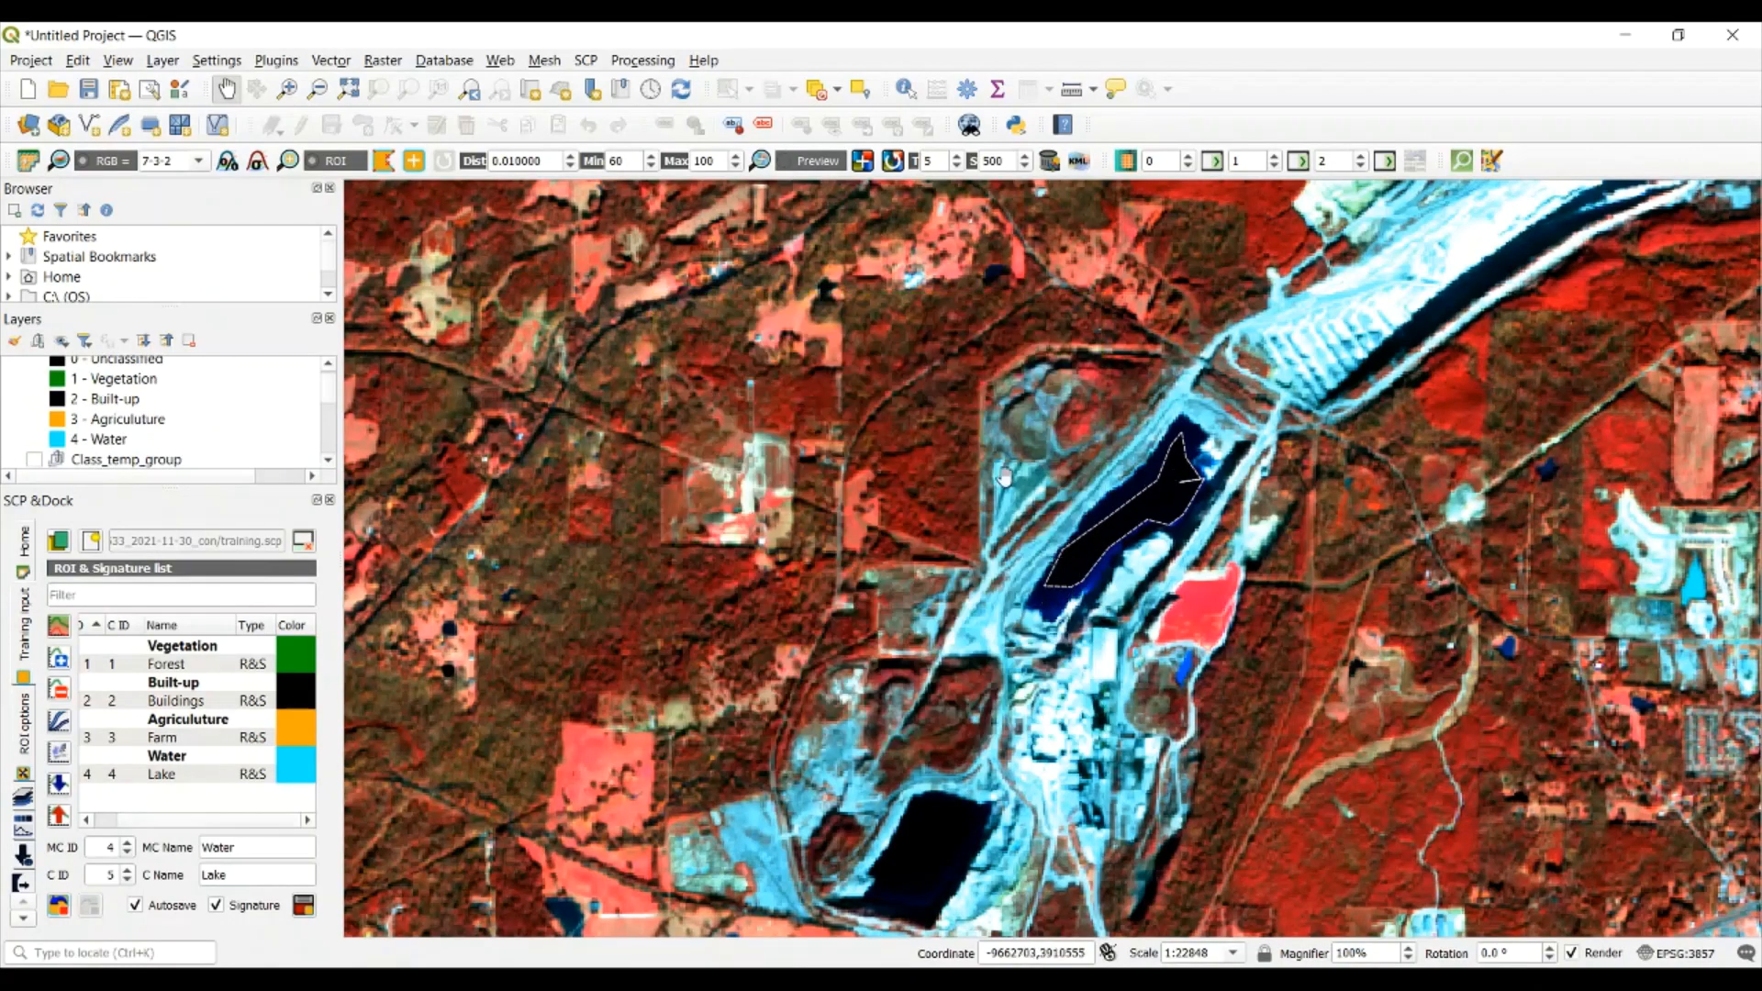
Show and hide the classification preview west of the lake ROI repeatedly to check its classes against the false-color imagery
left_click(785, 166)
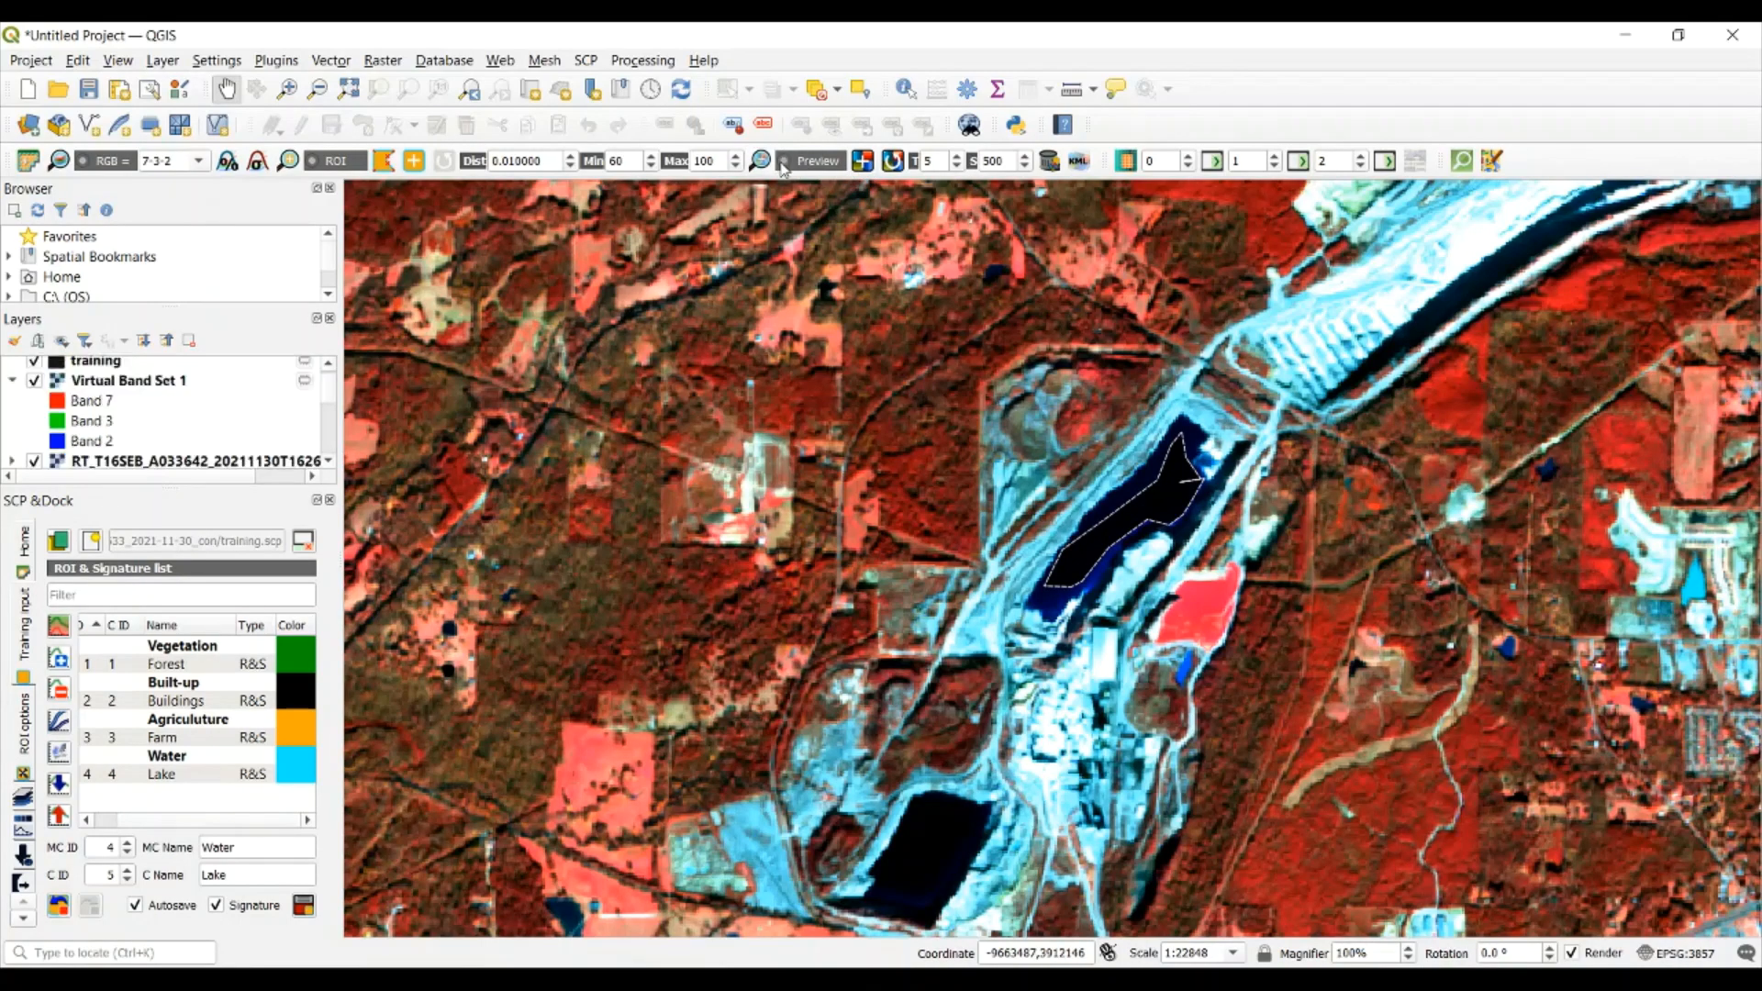
left_click(785, 165)
left_click(785, 165)
left_click(785, 165)
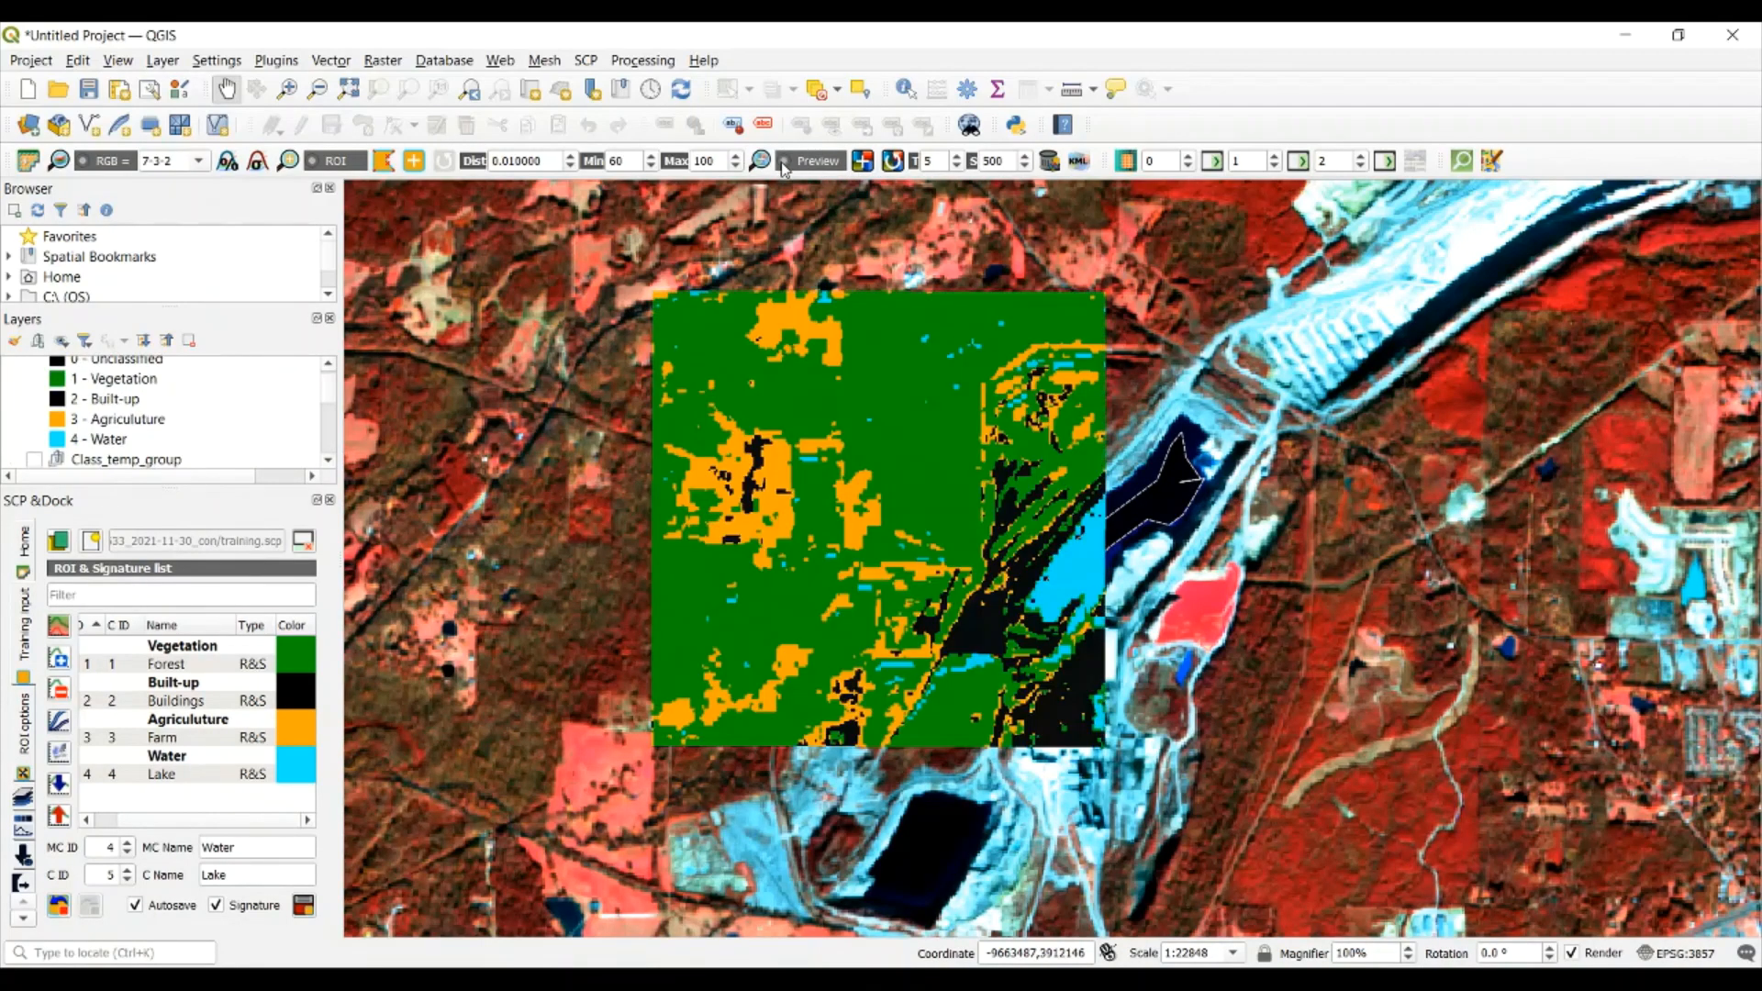
left_click(785, 165)
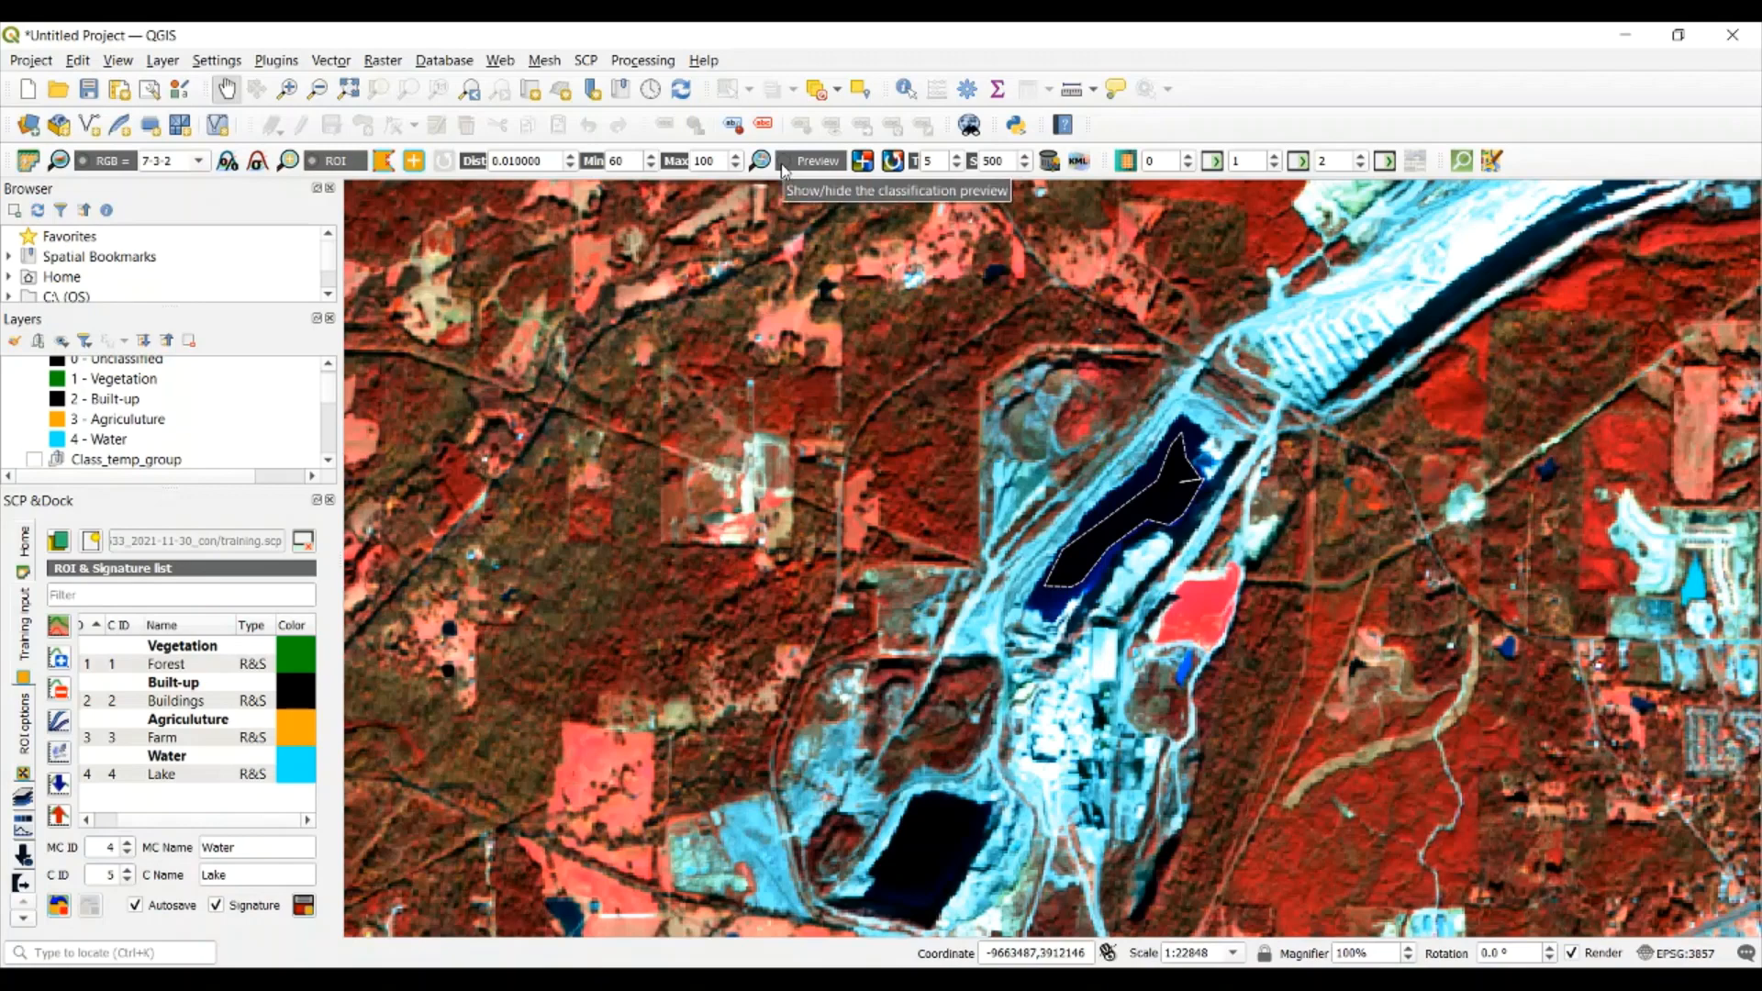
left_click(785, 169)
left_click(785, 169)
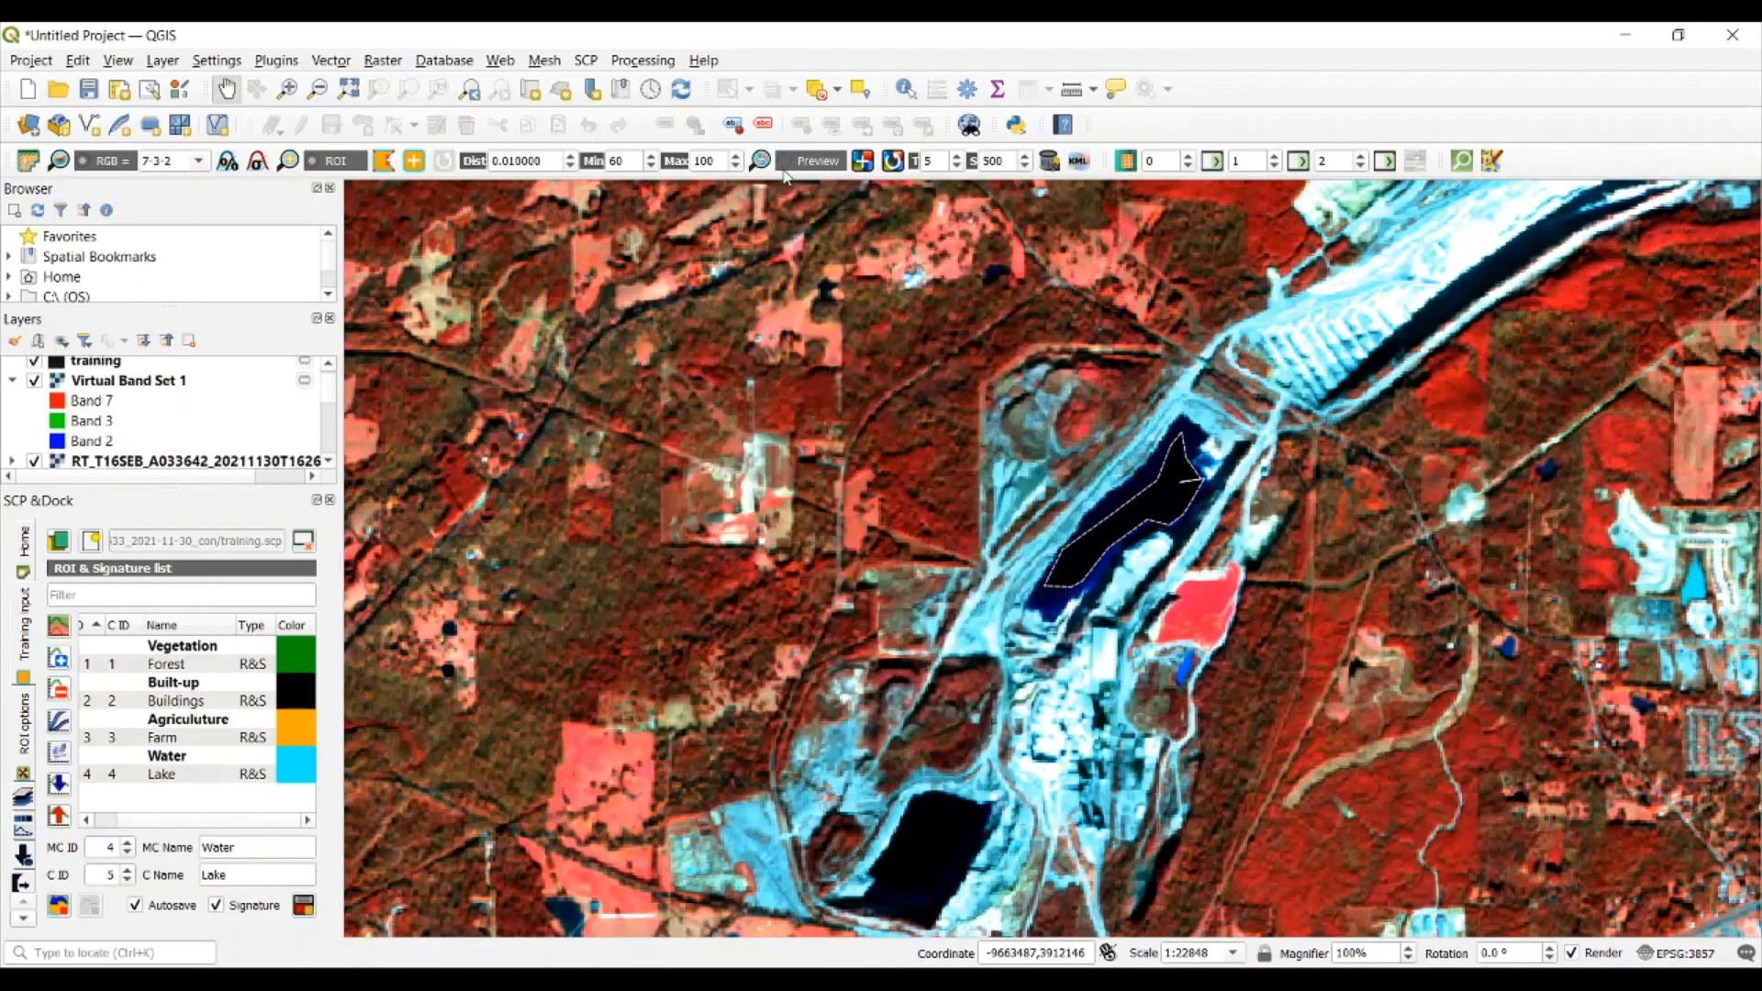
left_click(785, 165)
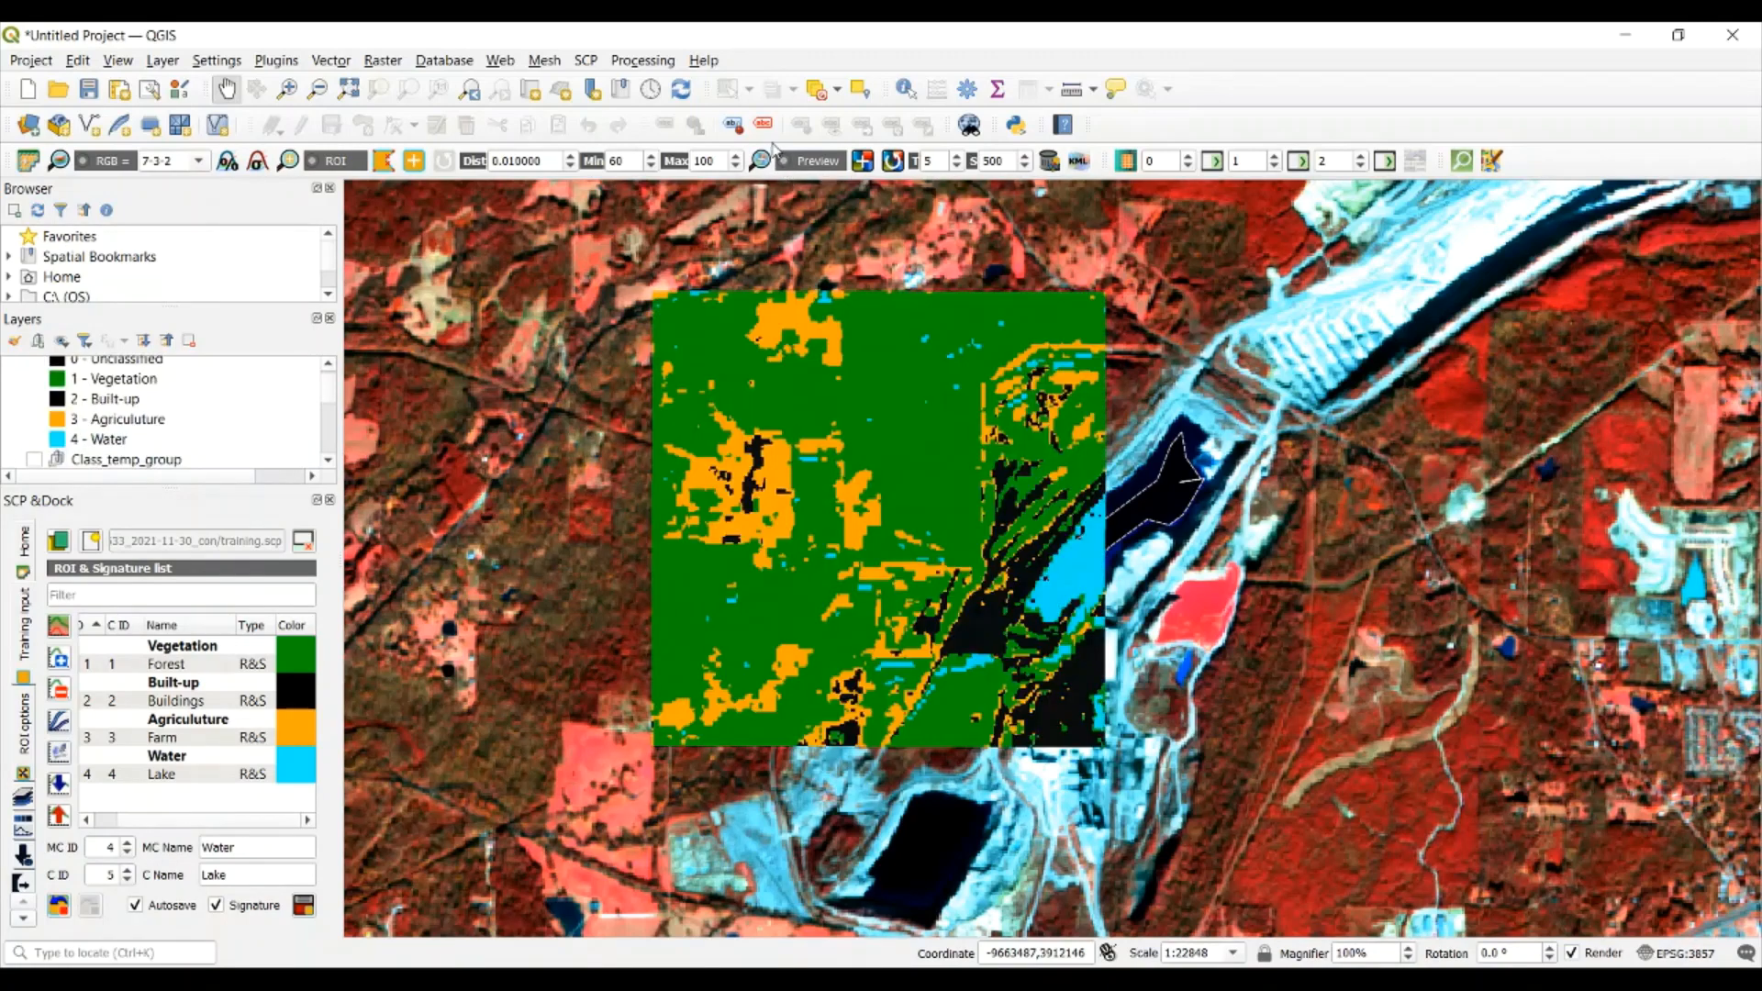
left_click(785, 165)
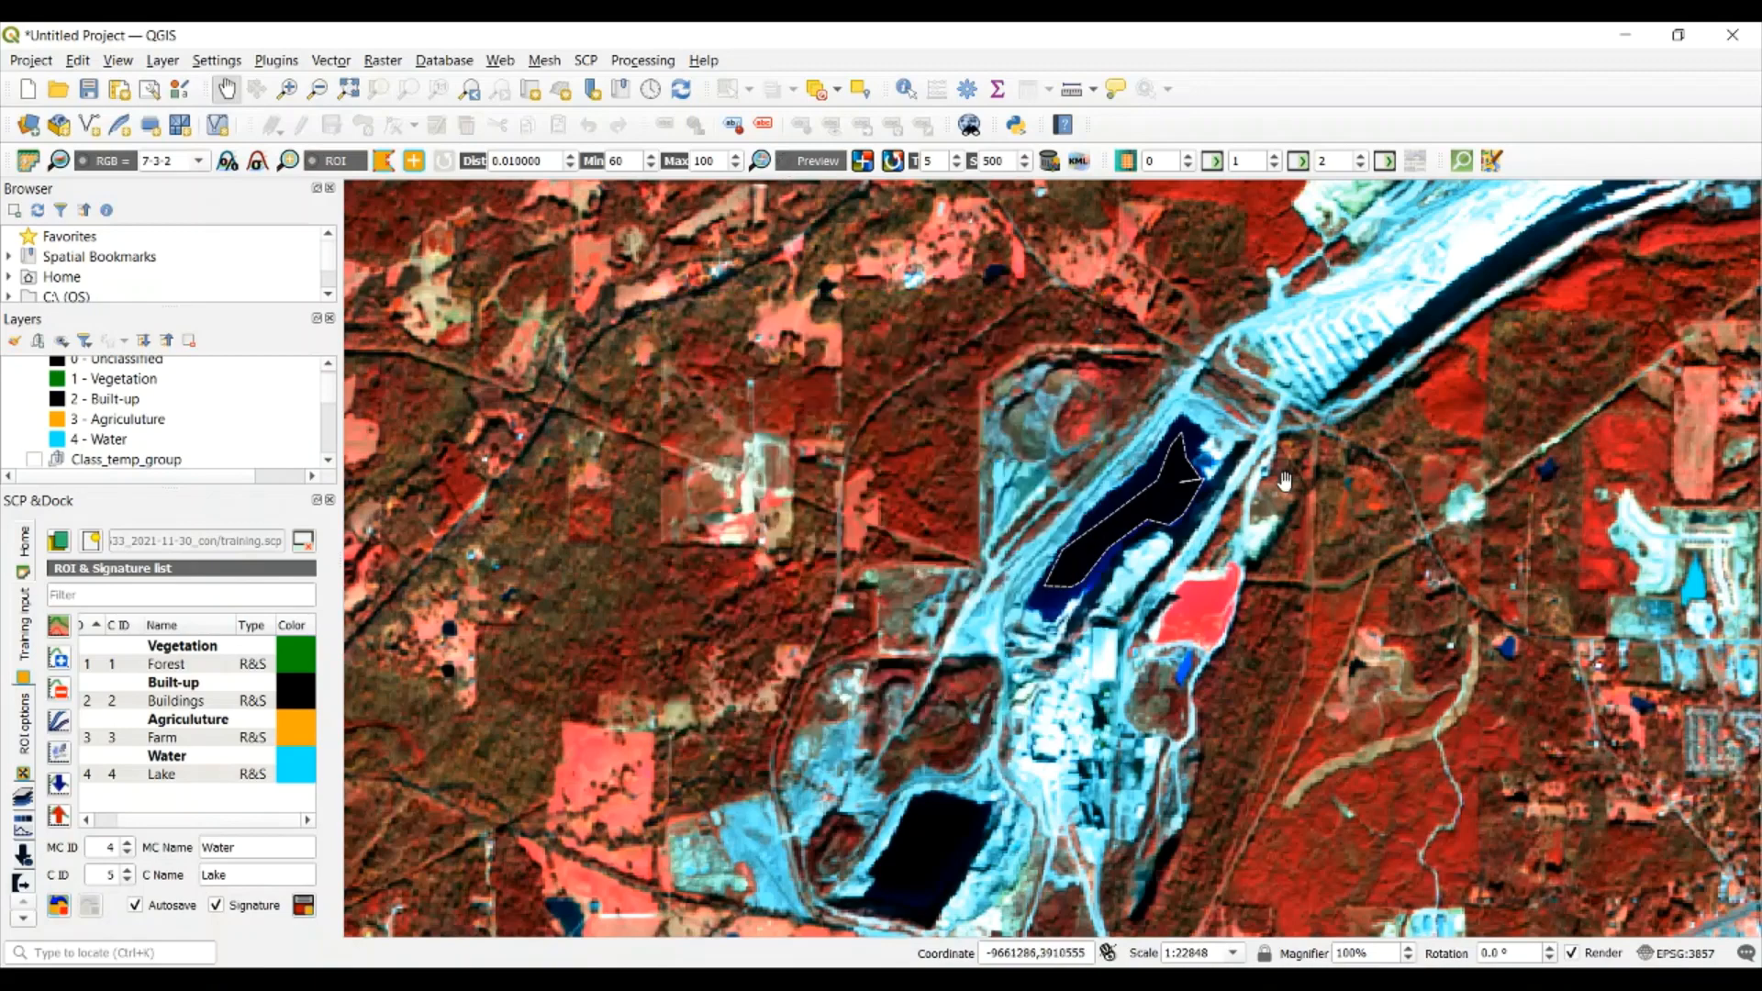
Generate a classification preview centered on the residential neighborhood northeast of the lake ROI
left_click_drag(1285, 482, 1046, 597)
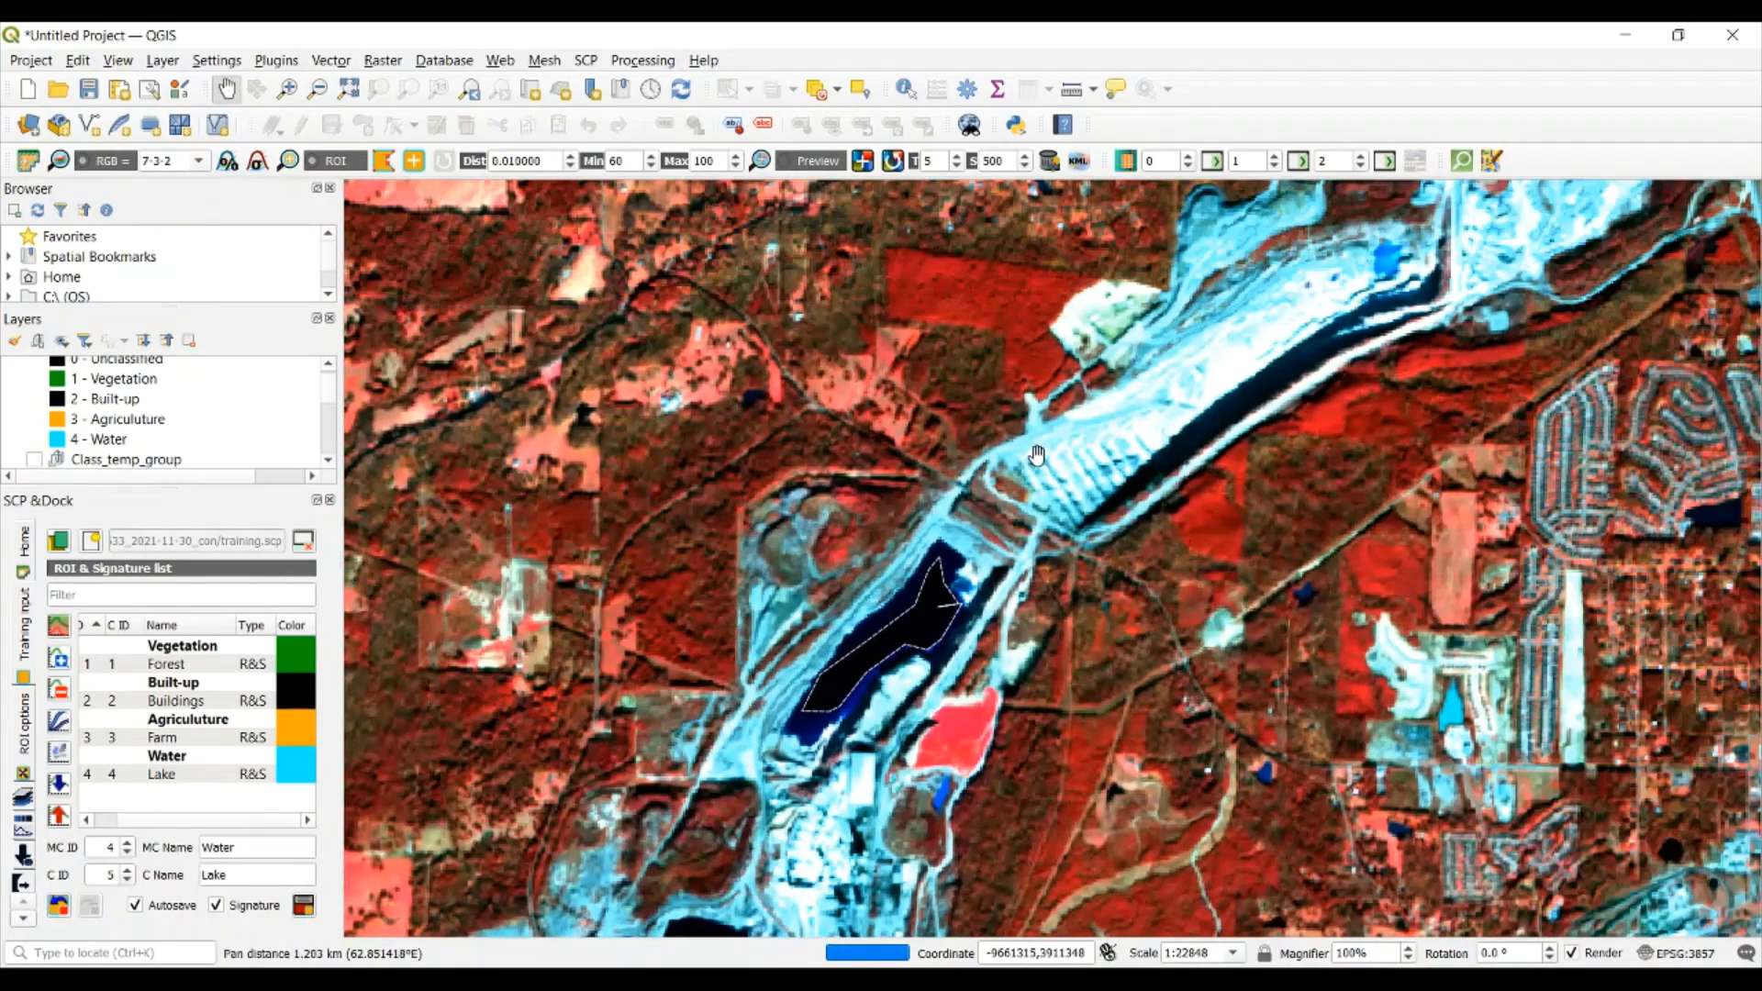
left_click_drag(1037, 459, 990, 569)
left_click_drag(1341, 587, 989, 551)
left_click_drag(1108, 452, 1048, 620)
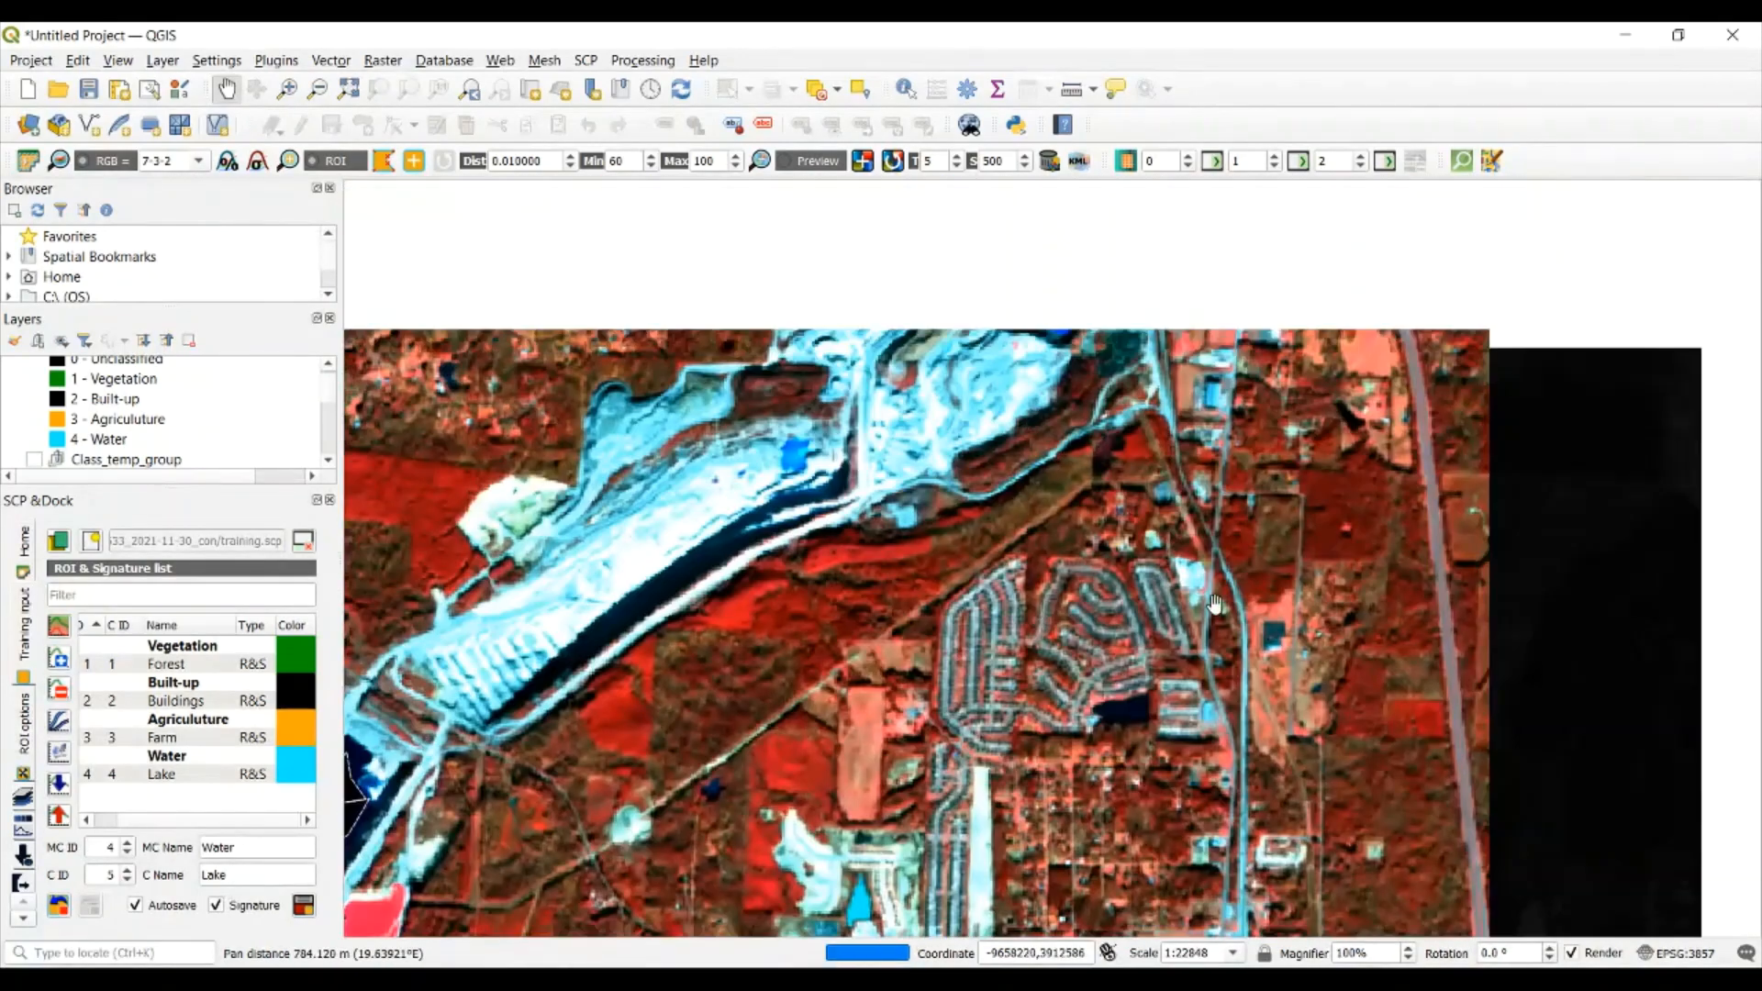
left_click_drag(1225, 629, 1119, 539)
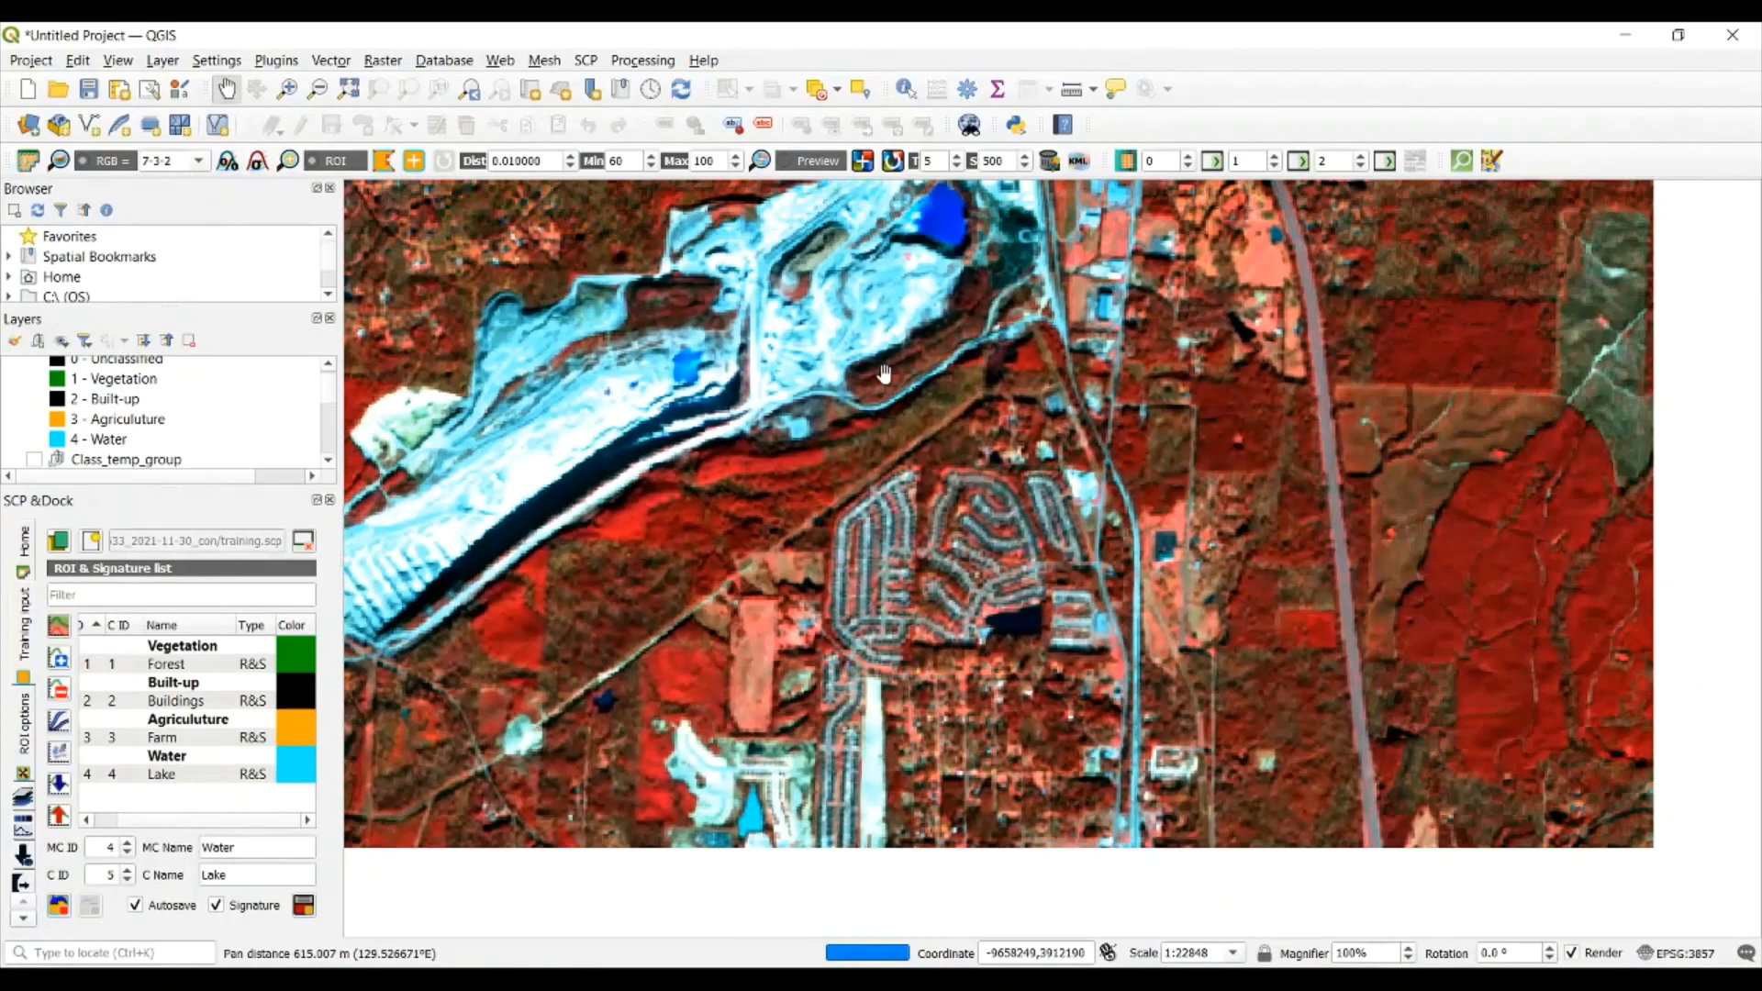
left_click(861, 161)
left_click(952, 557)
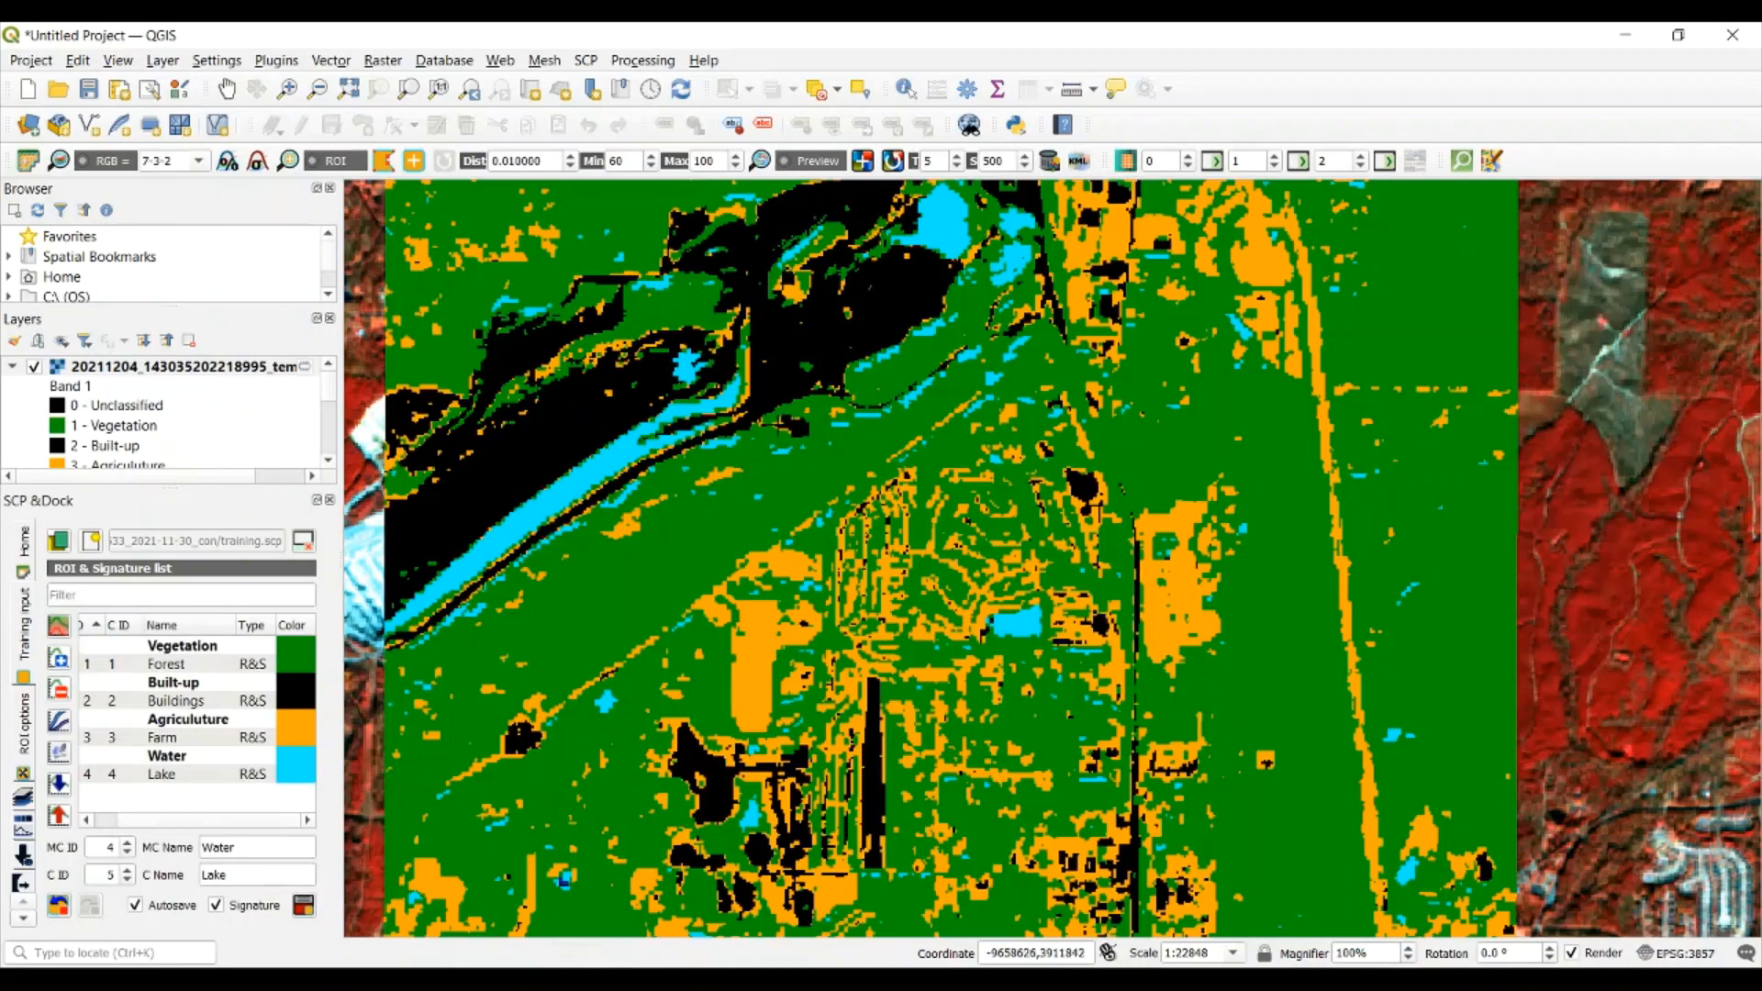
Alternate between the residential neighborhood's classification preview and the underlying imagery to compare its built-up, farm and water areas
left_click(779, 164)
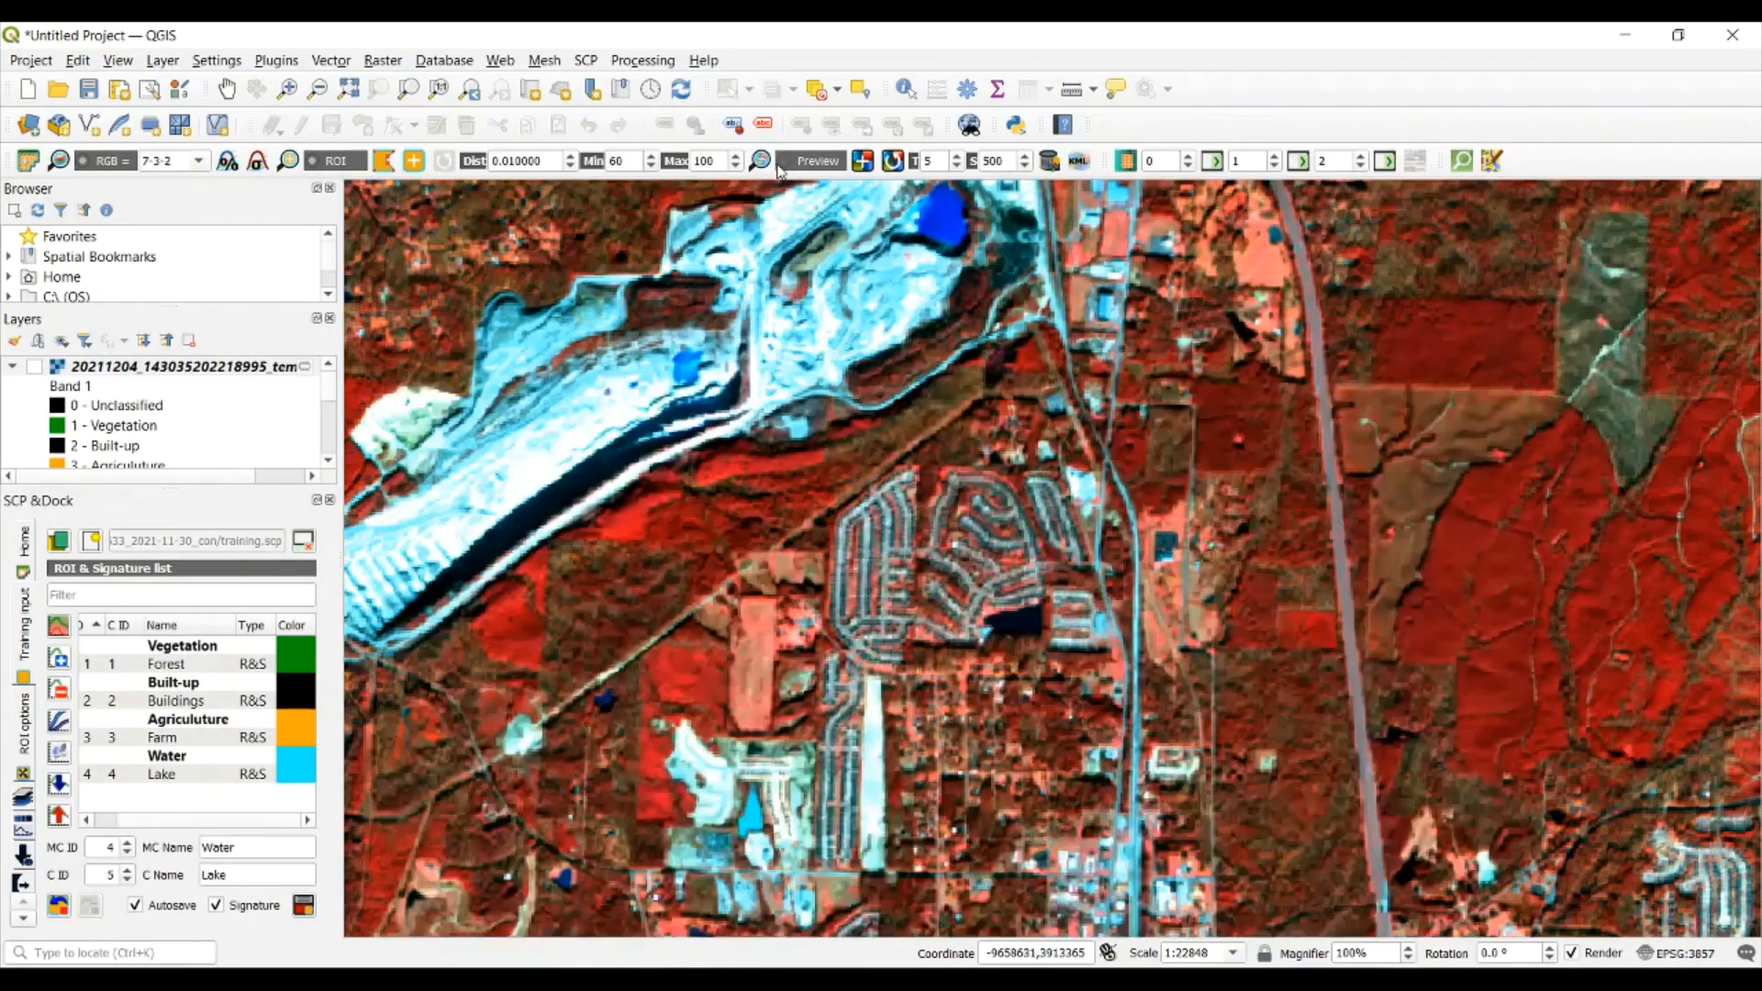
left_click(780, 164)
left_click(778, 165)
left_click(779, 164)
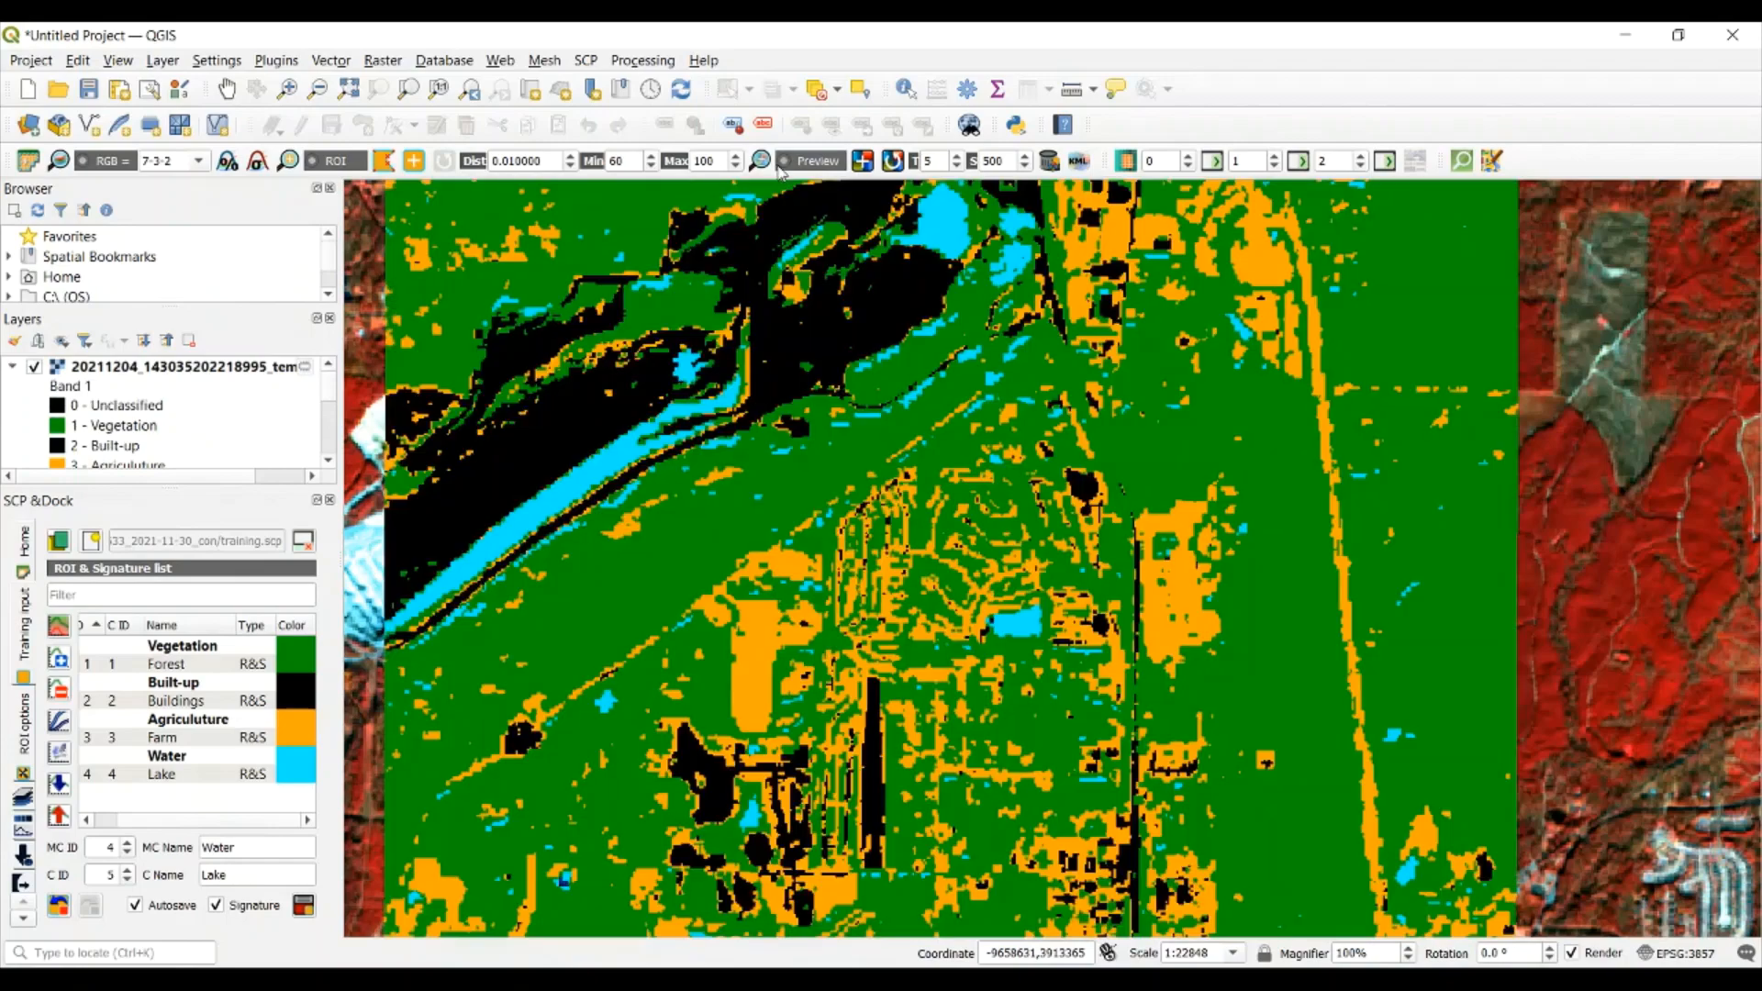
left_click(780, 164)
left_click(779, 164)
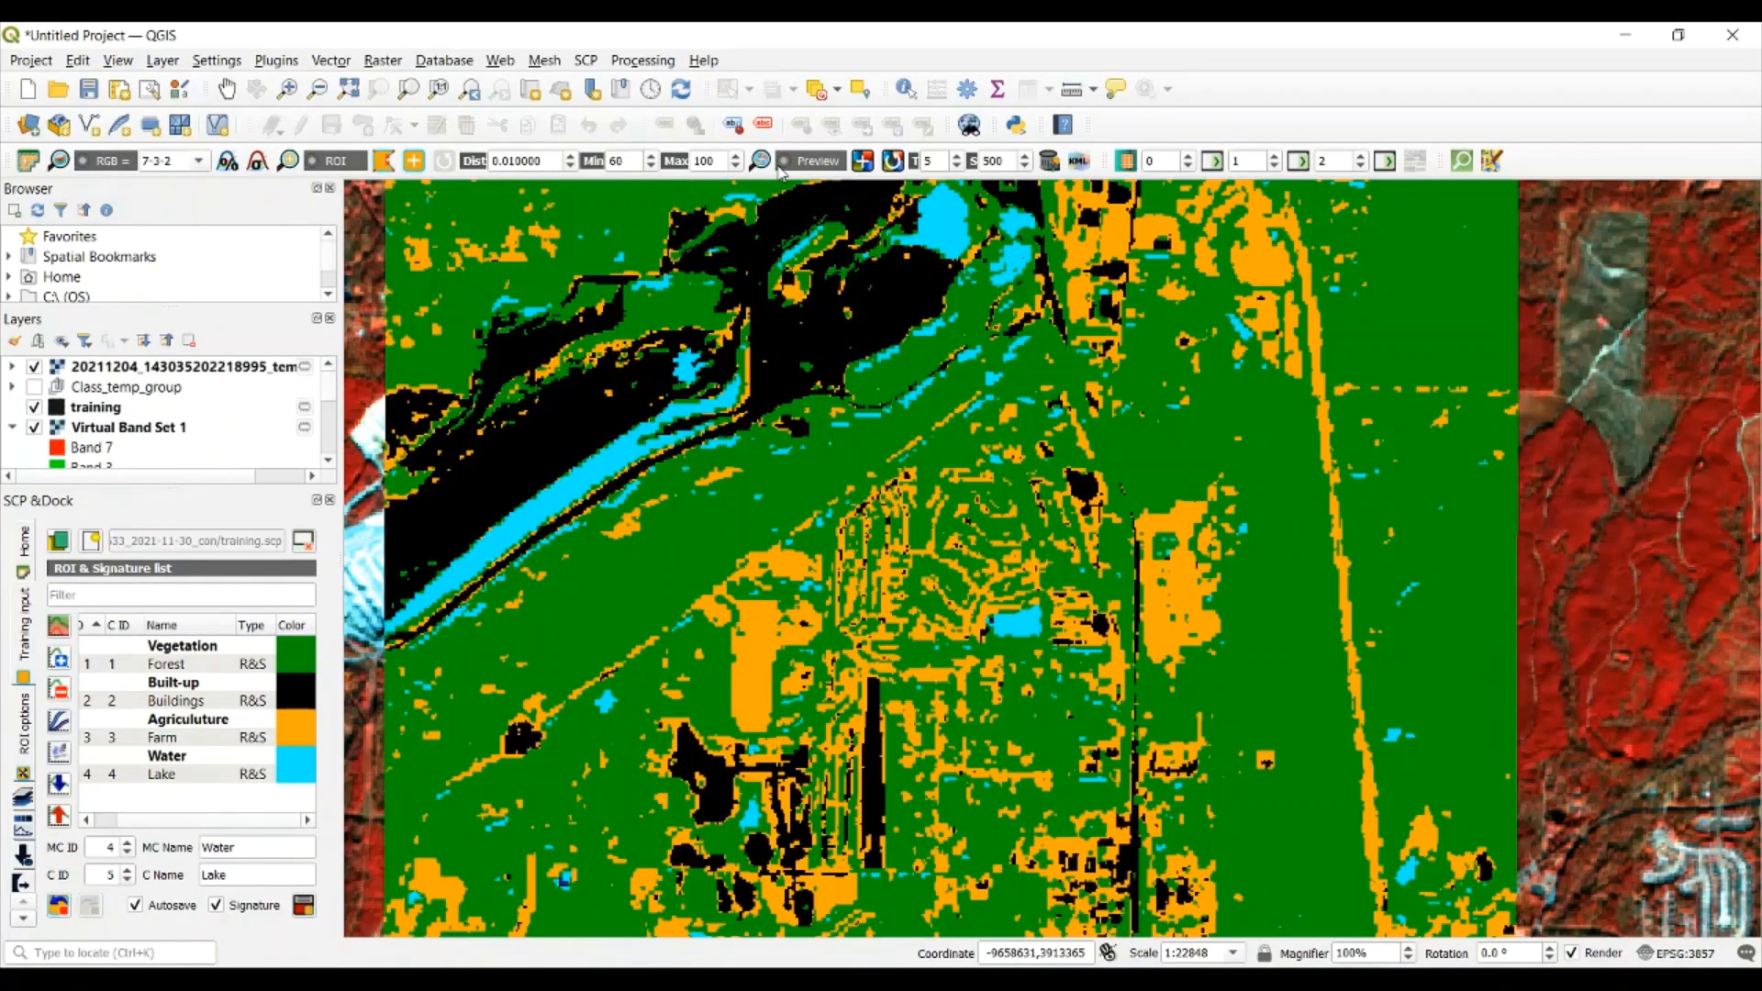
left_click(780, 168)
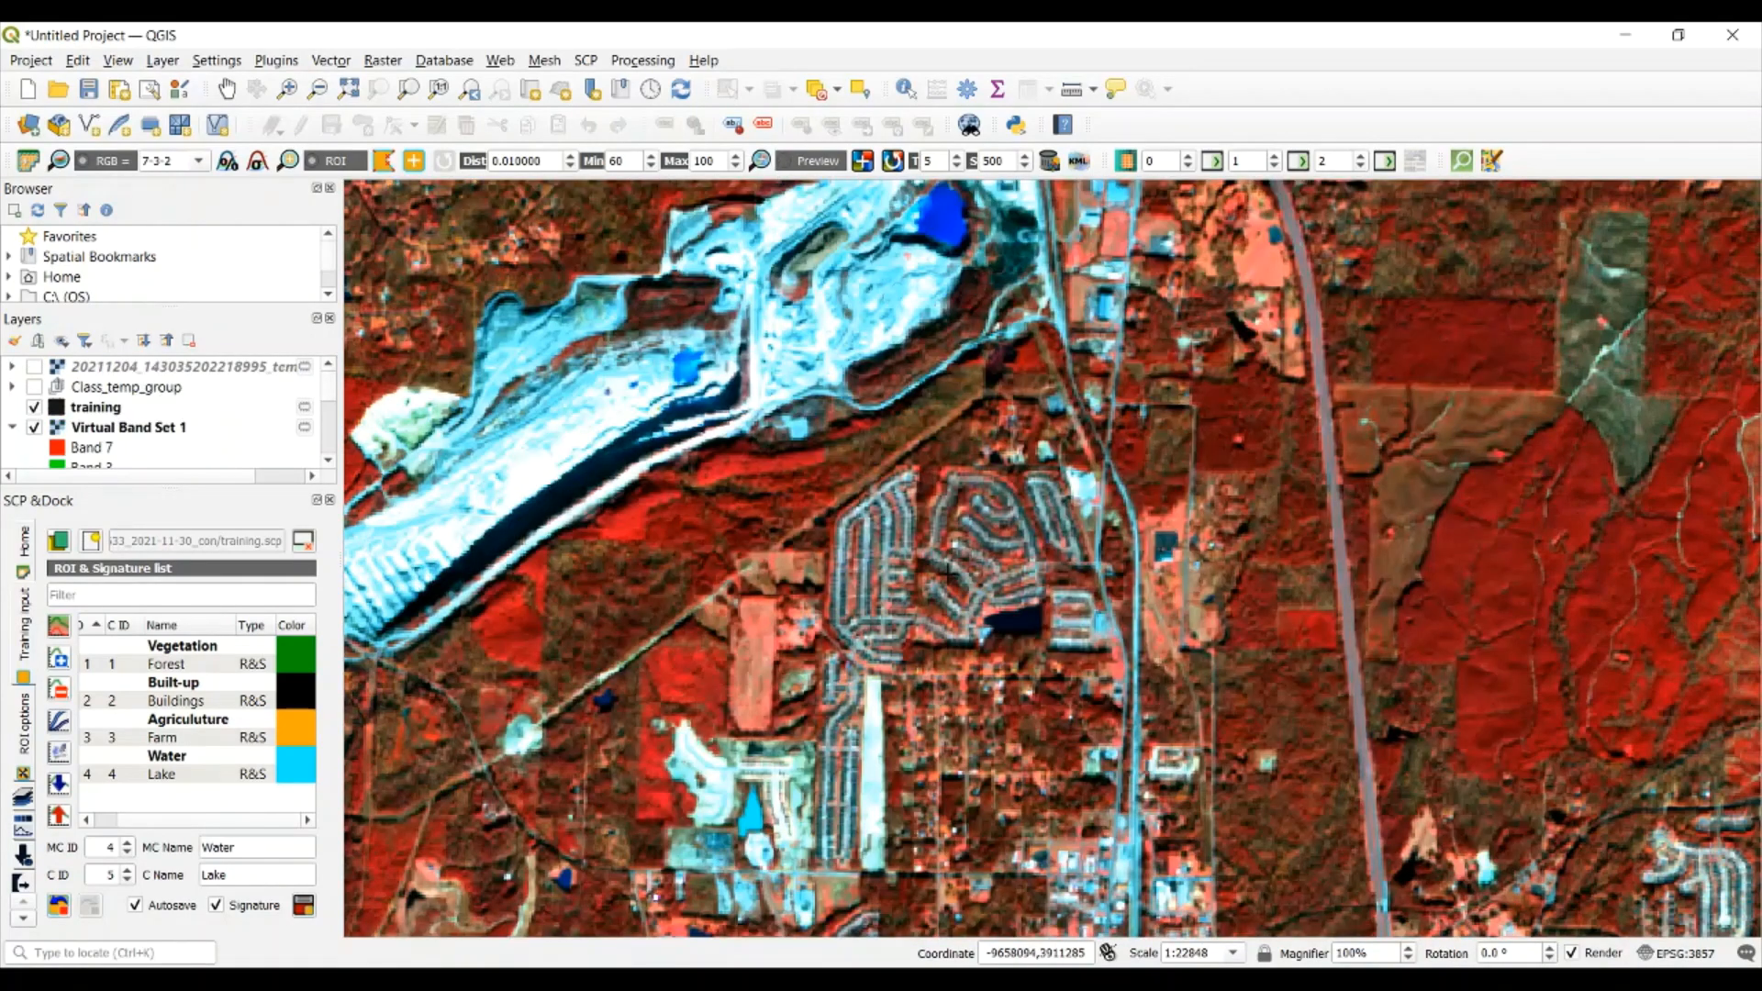
Examine the neighborhood's streets and pond up close in both the imagery and the classification preview
scroll(956, 569, "up", 3)
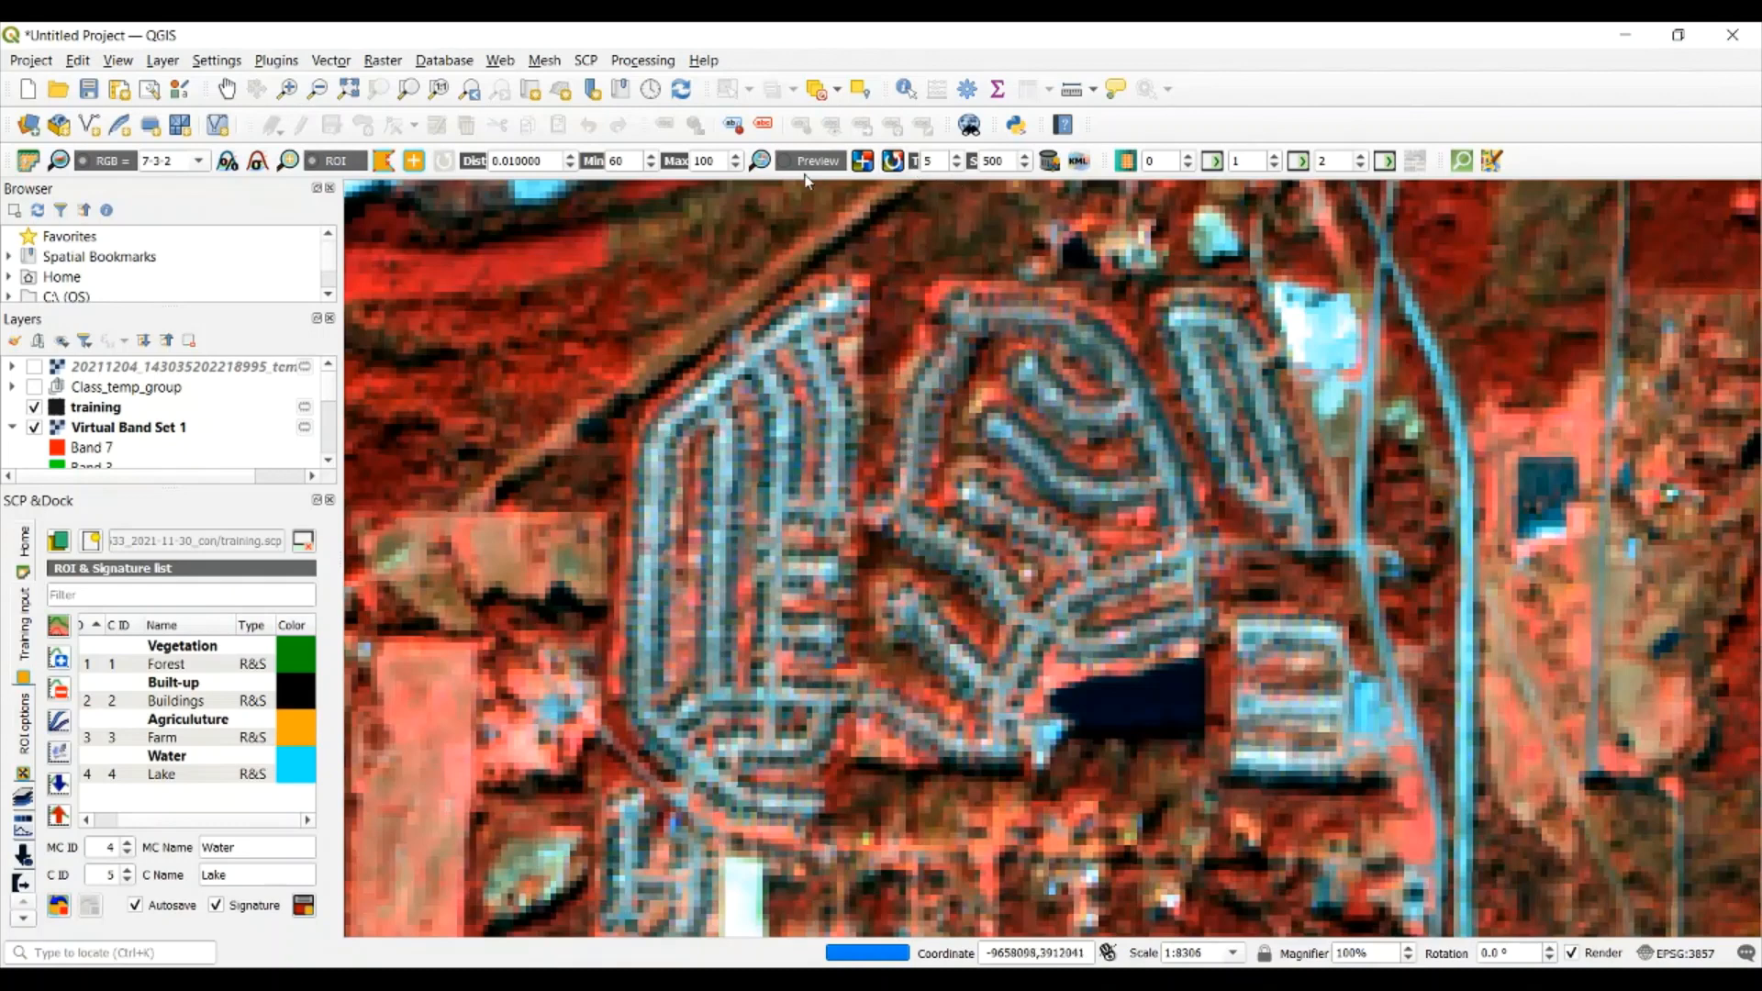
left_click(783, 163)
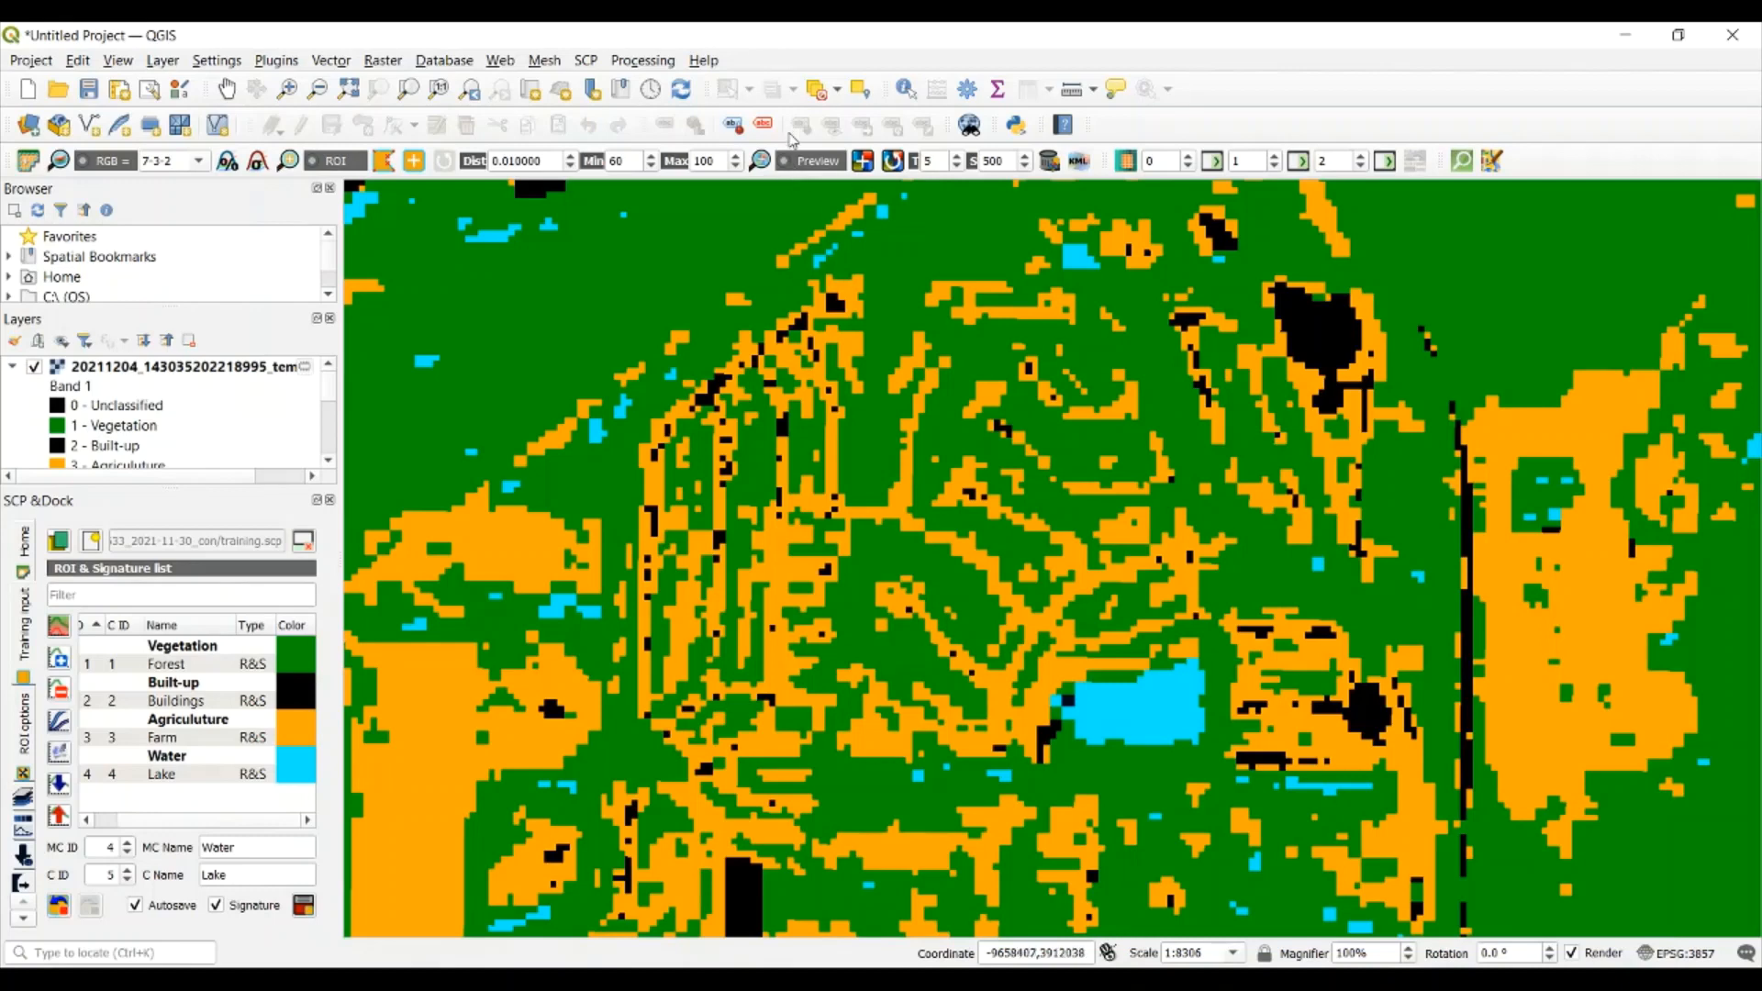
scroll(914, 375, "down", 2)
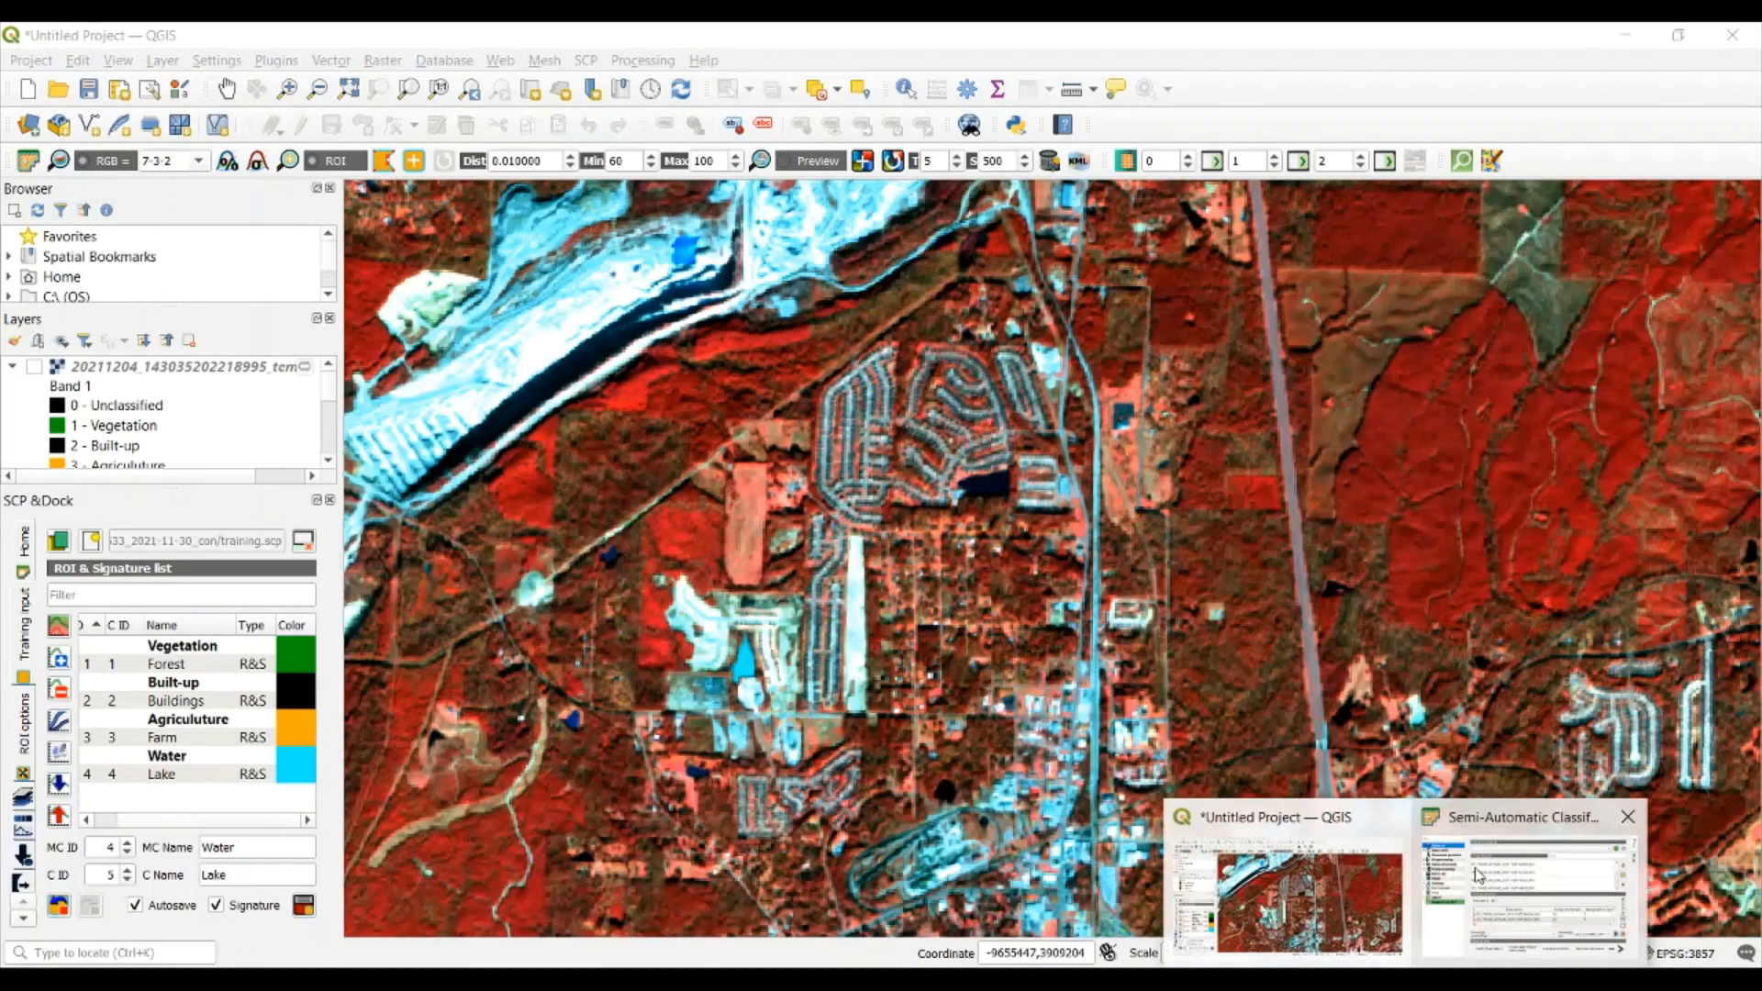
Open the Semi-Automatic Classification Plugin's Classification tool from the band processing tools
left_click(1551, 872)
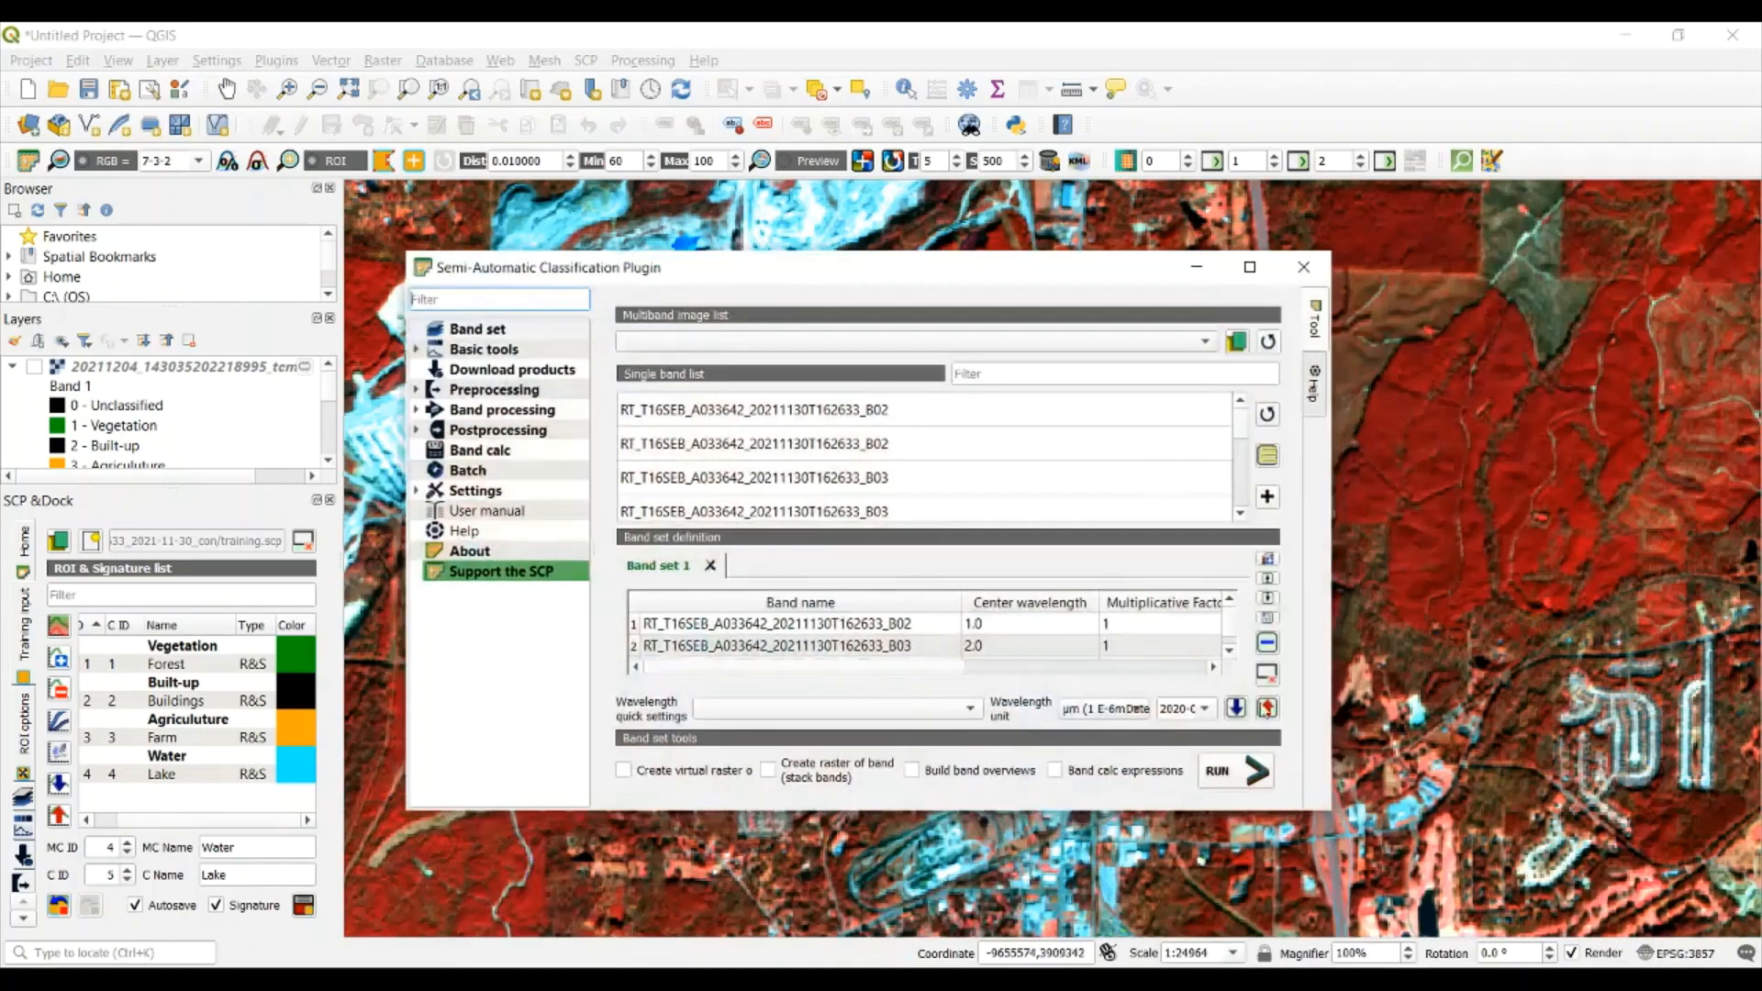
left_click_drag(554, 278, 524, 233)
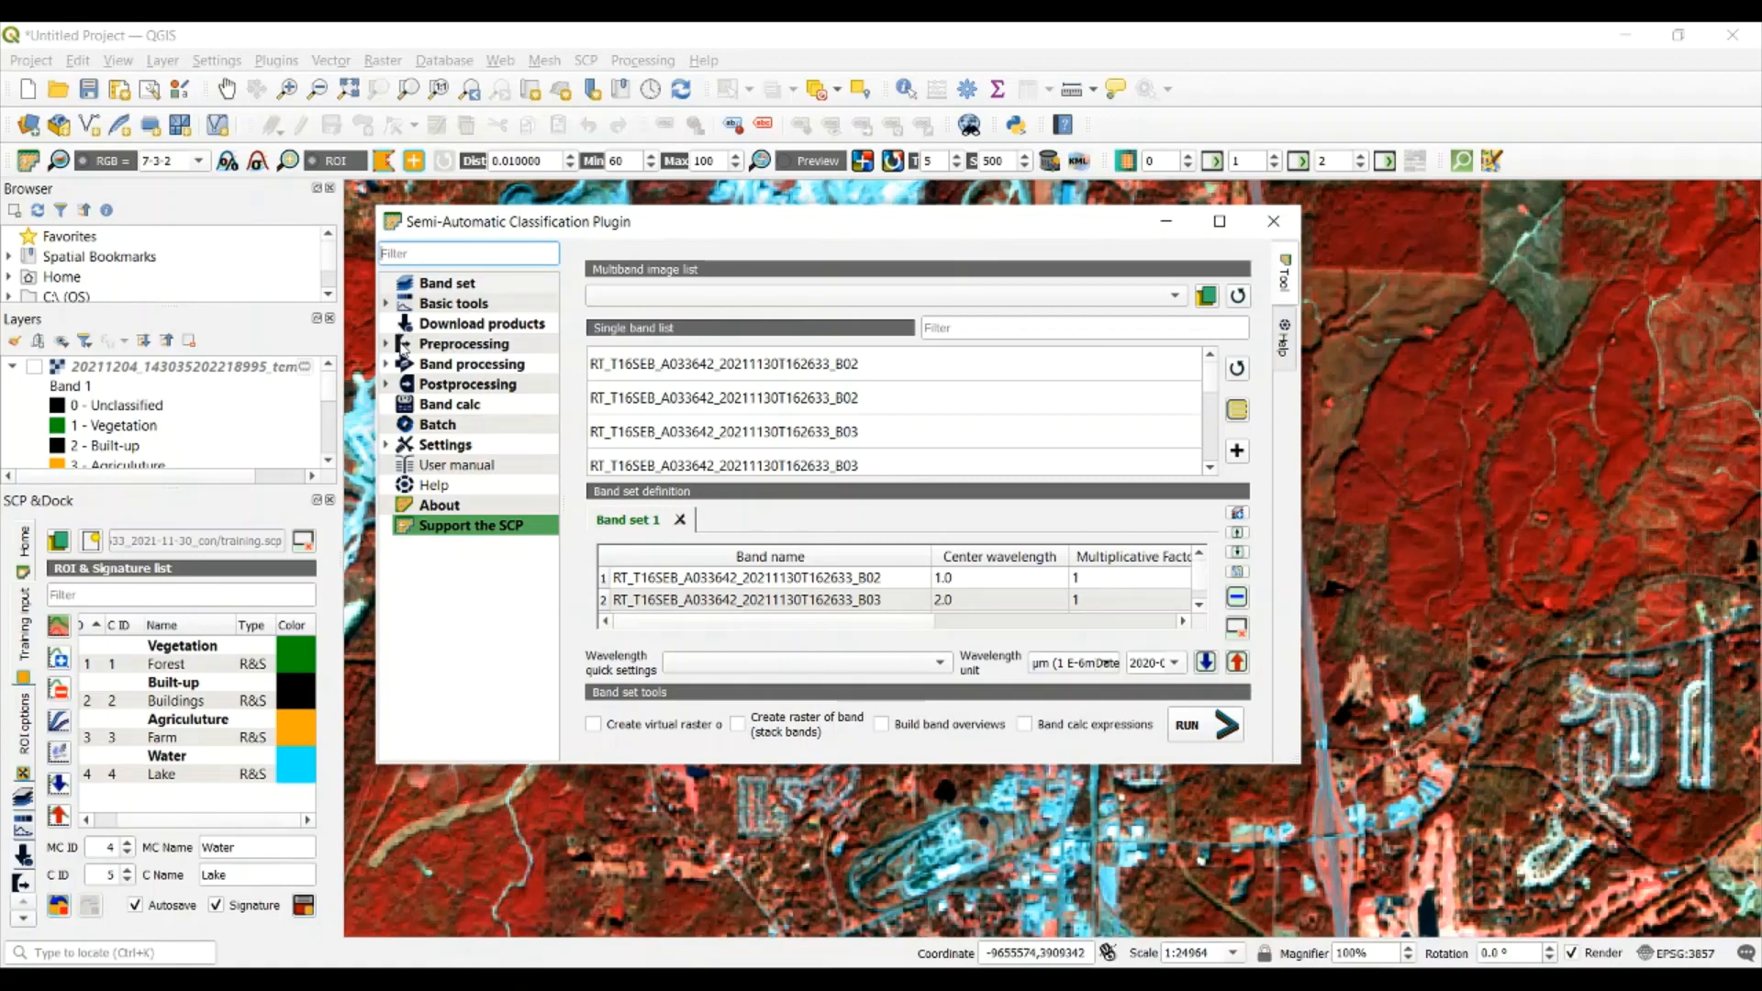
left_click(386, 344)
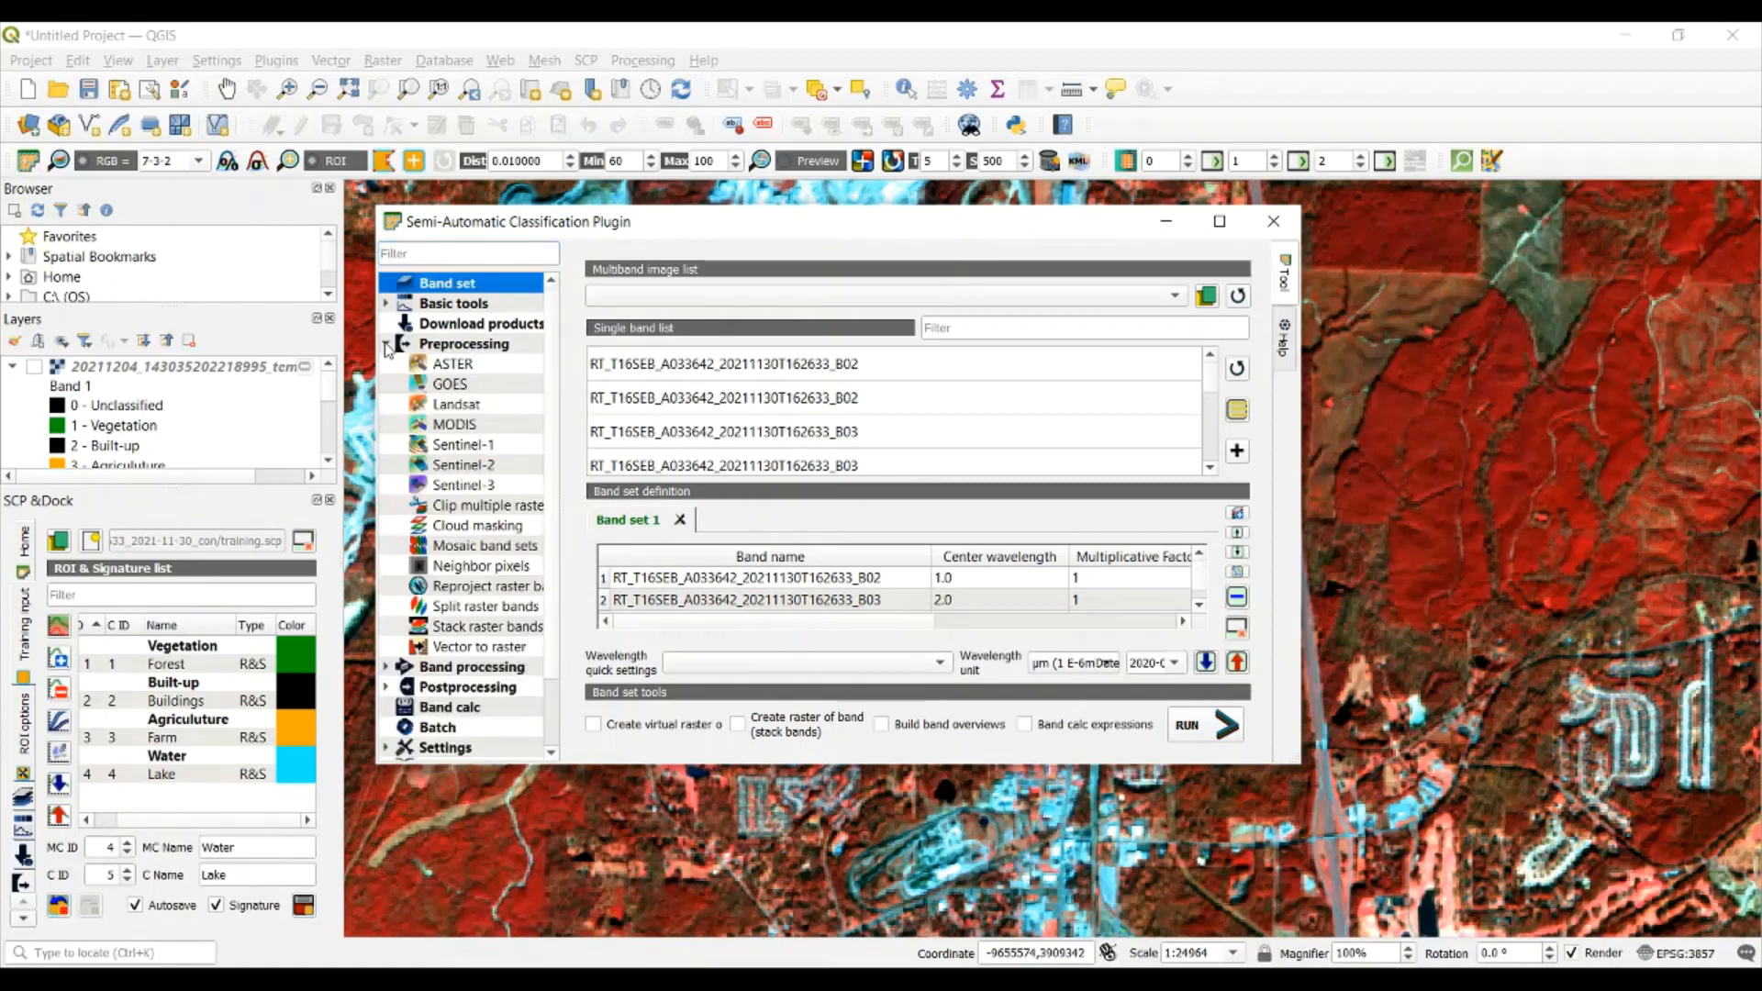
left_click(386, 345)
left_click(387, 345)
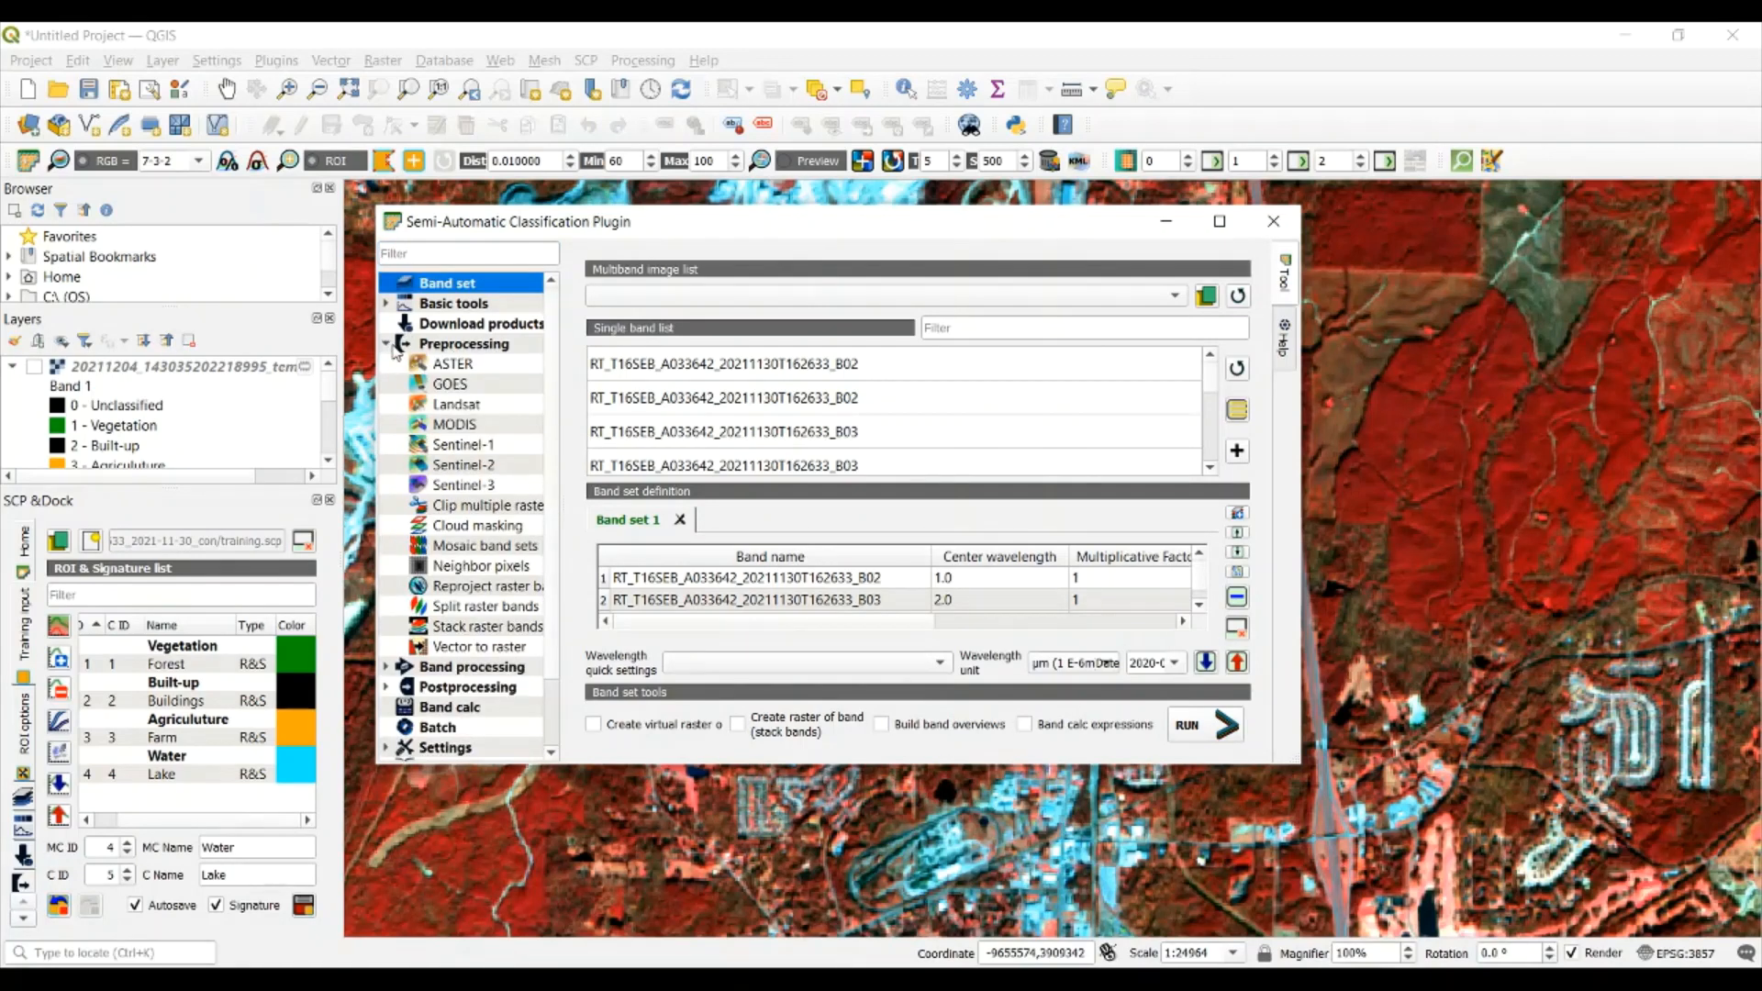
left_click(386, 344)
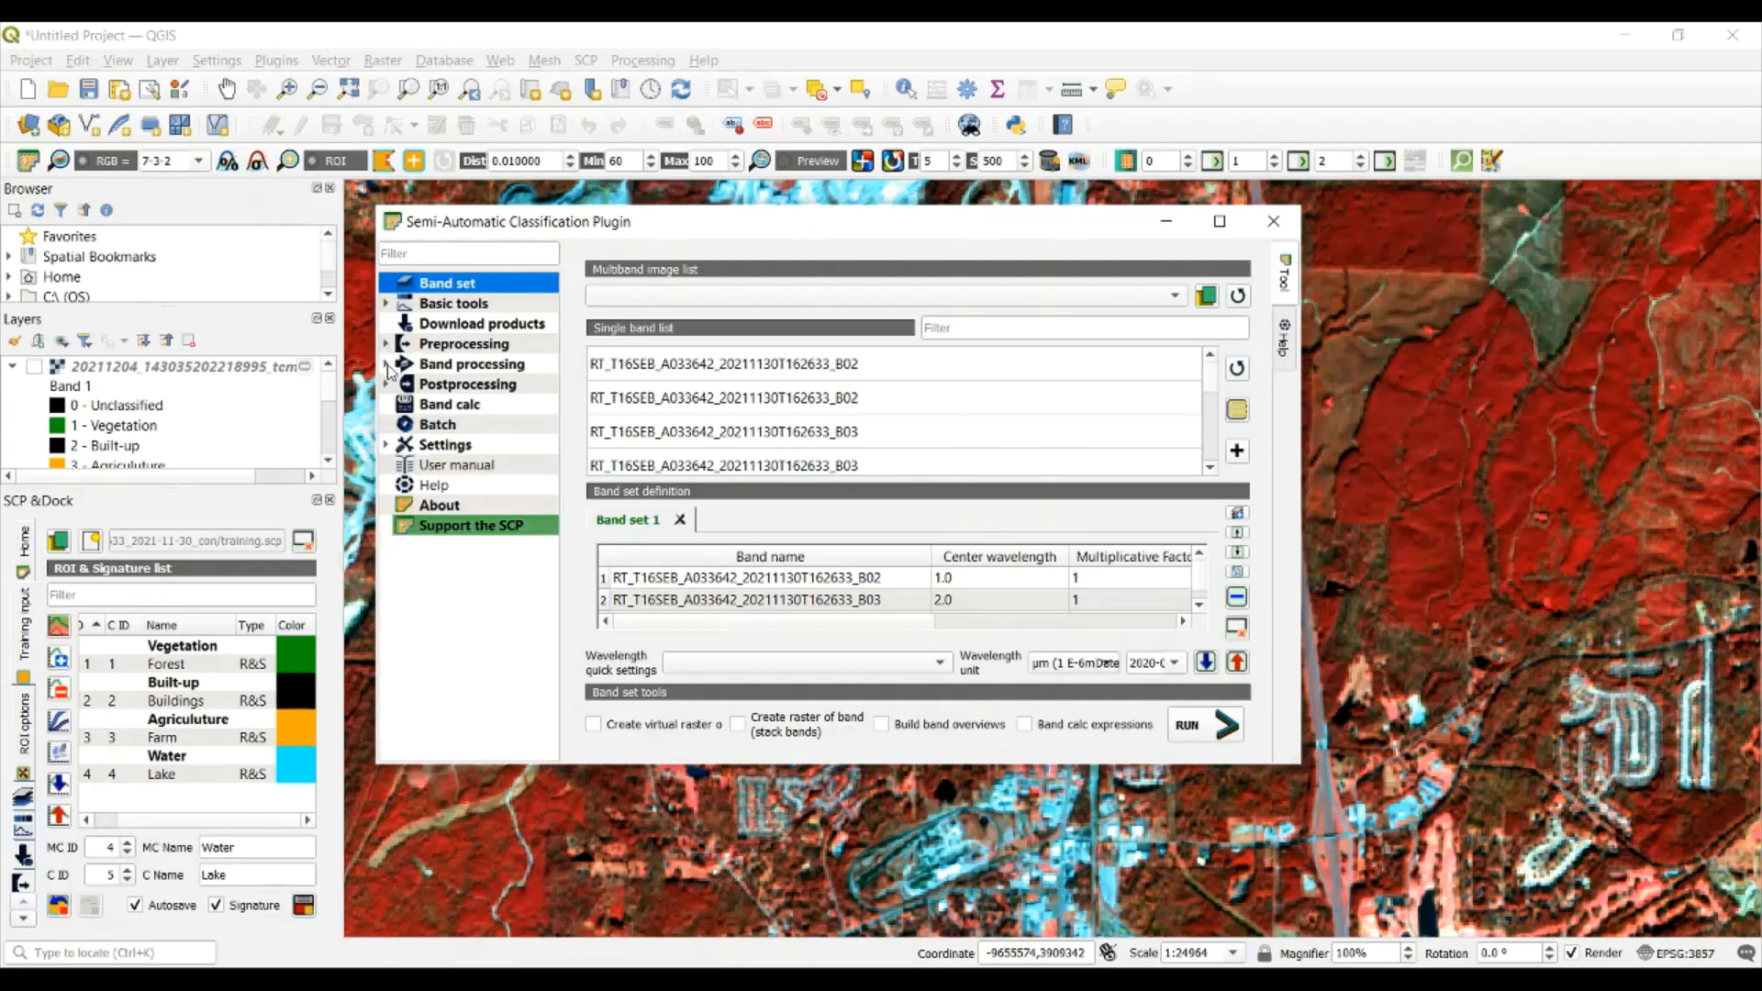
left_click(386, 364)
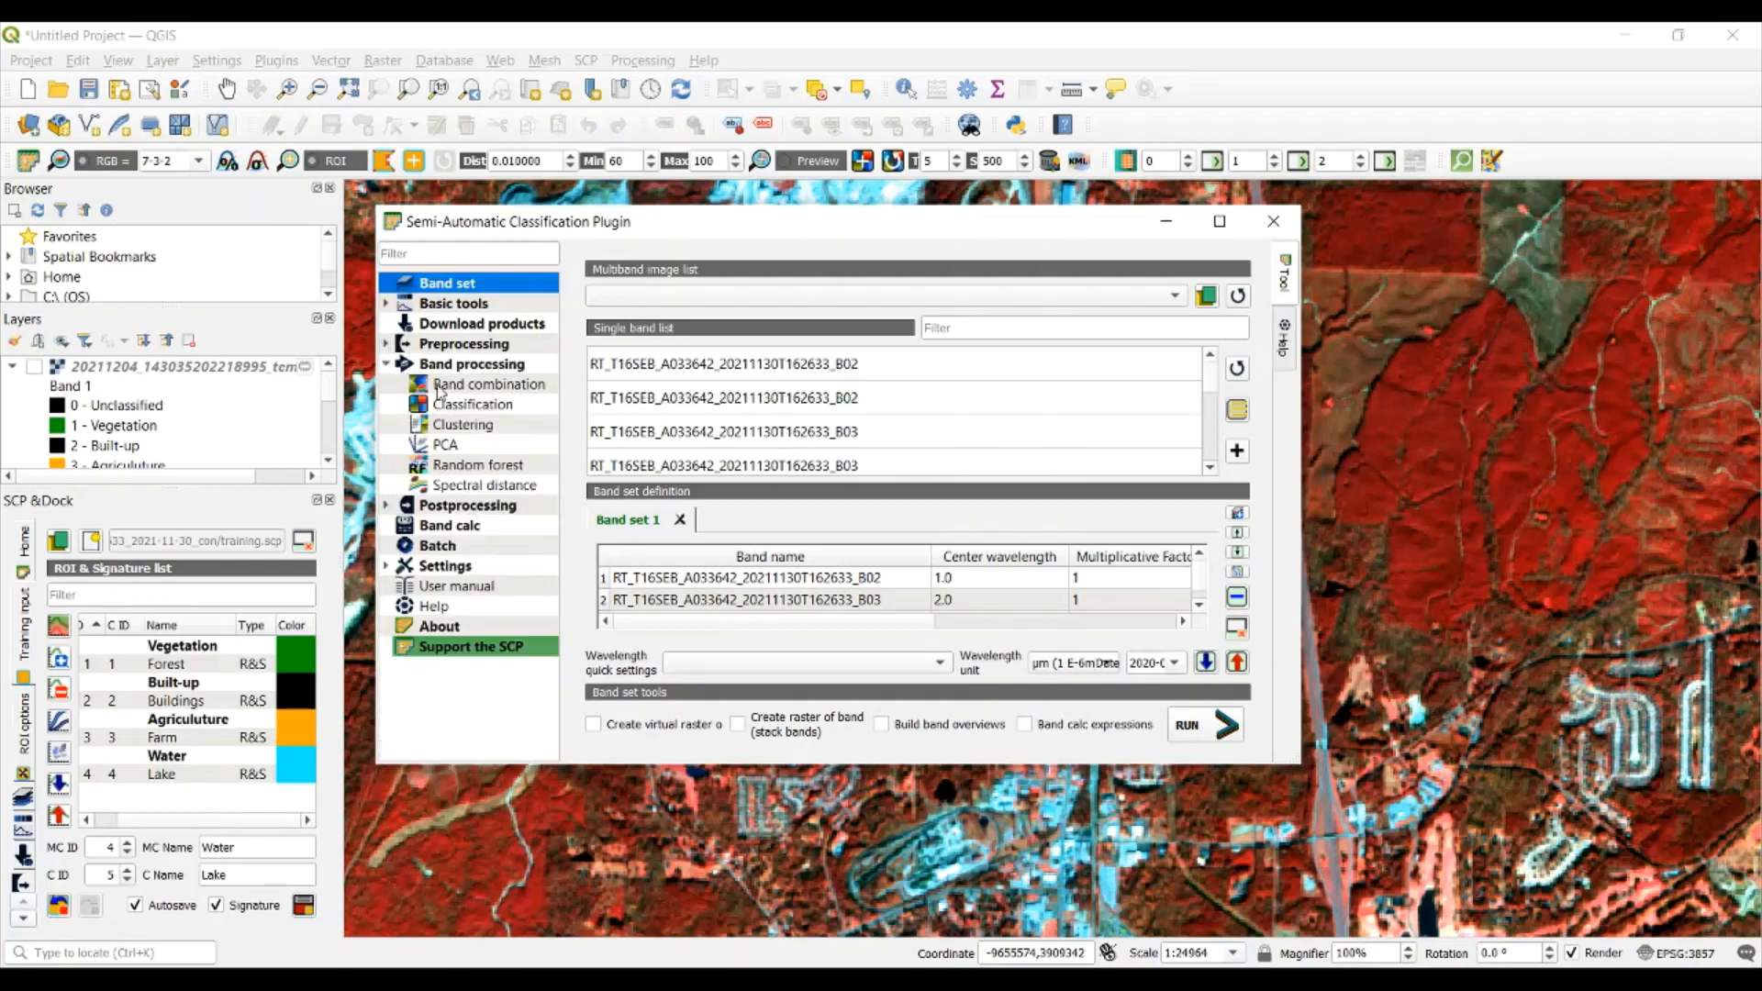
left_click(483, 404)
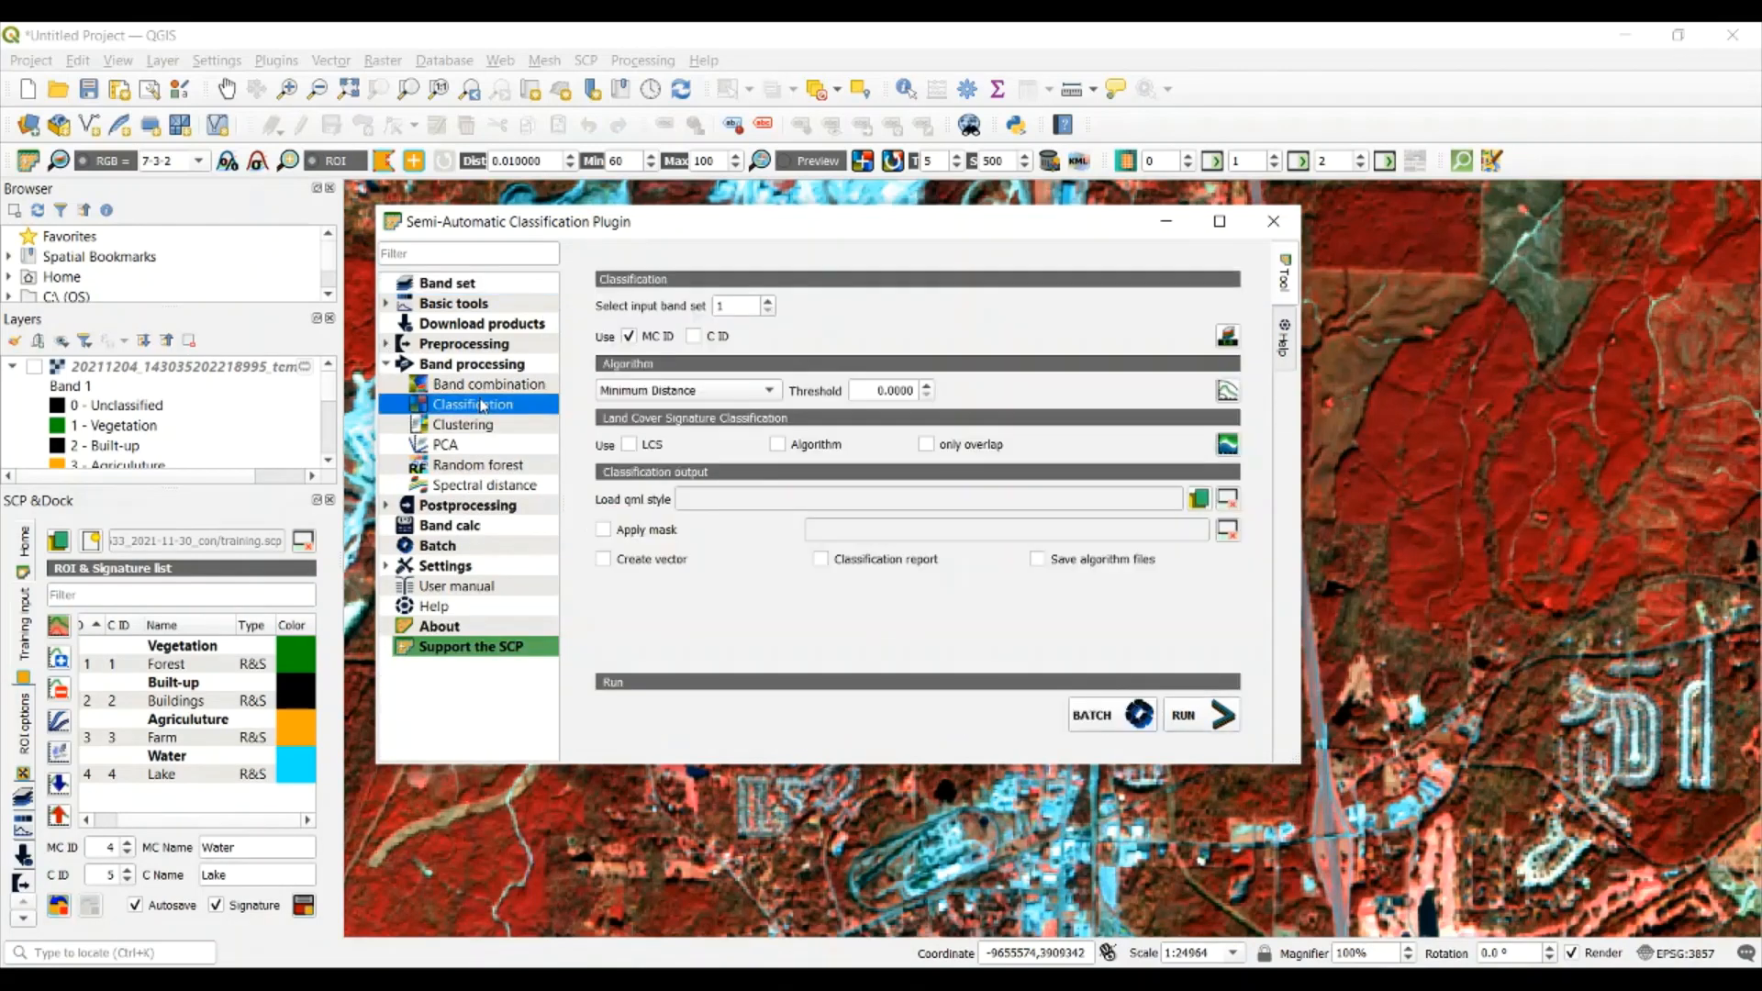
Run the Minimum Distance classification on band set 1 using MC ID, saving the output as a TIF named Landcover
left_click(778, 390)
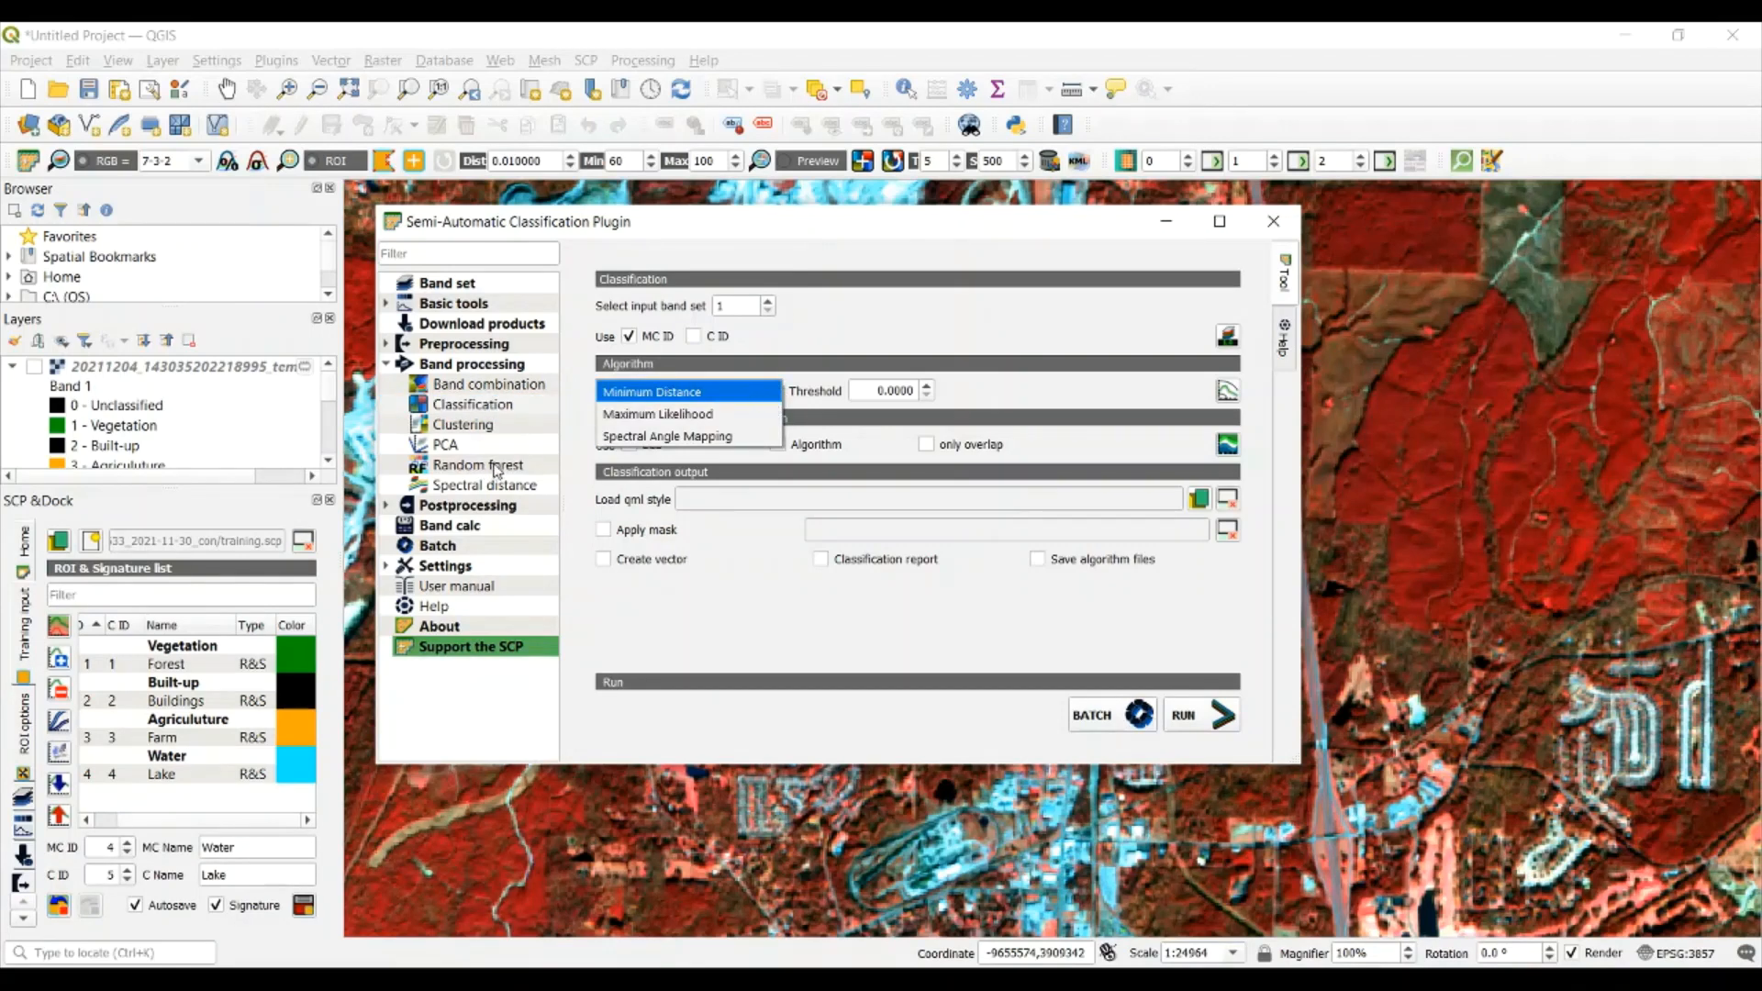
left_click(784, 367)
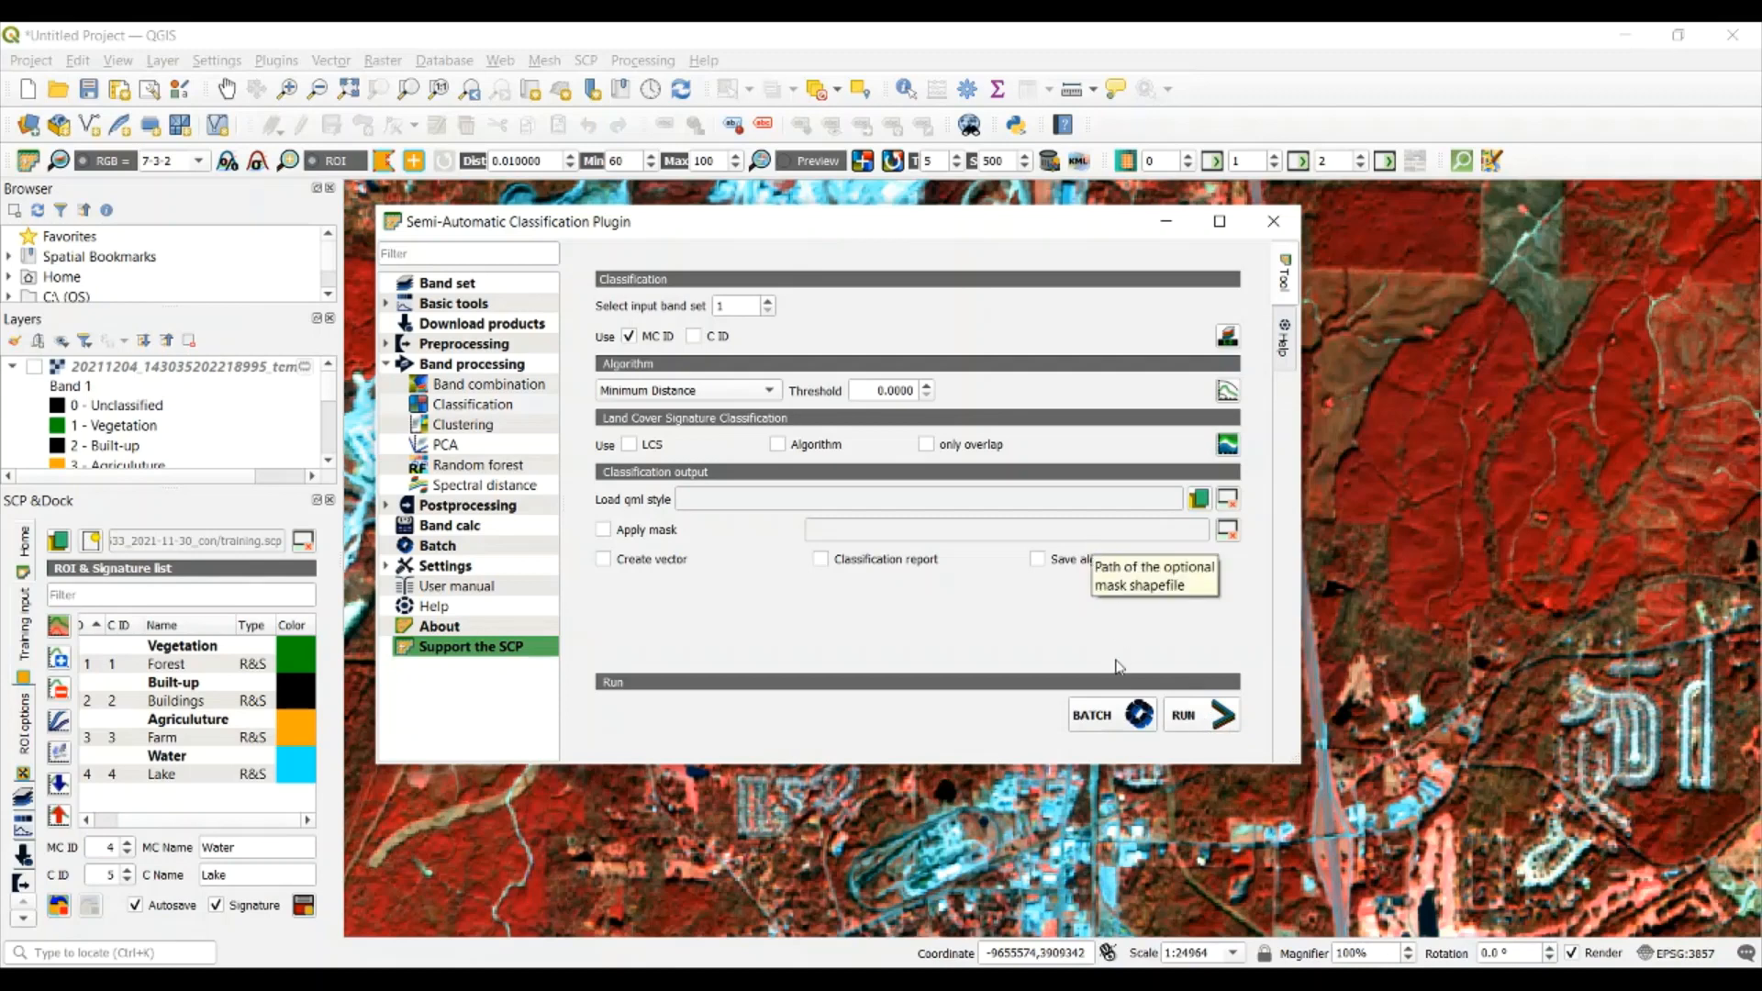
left_click(1210, 715)
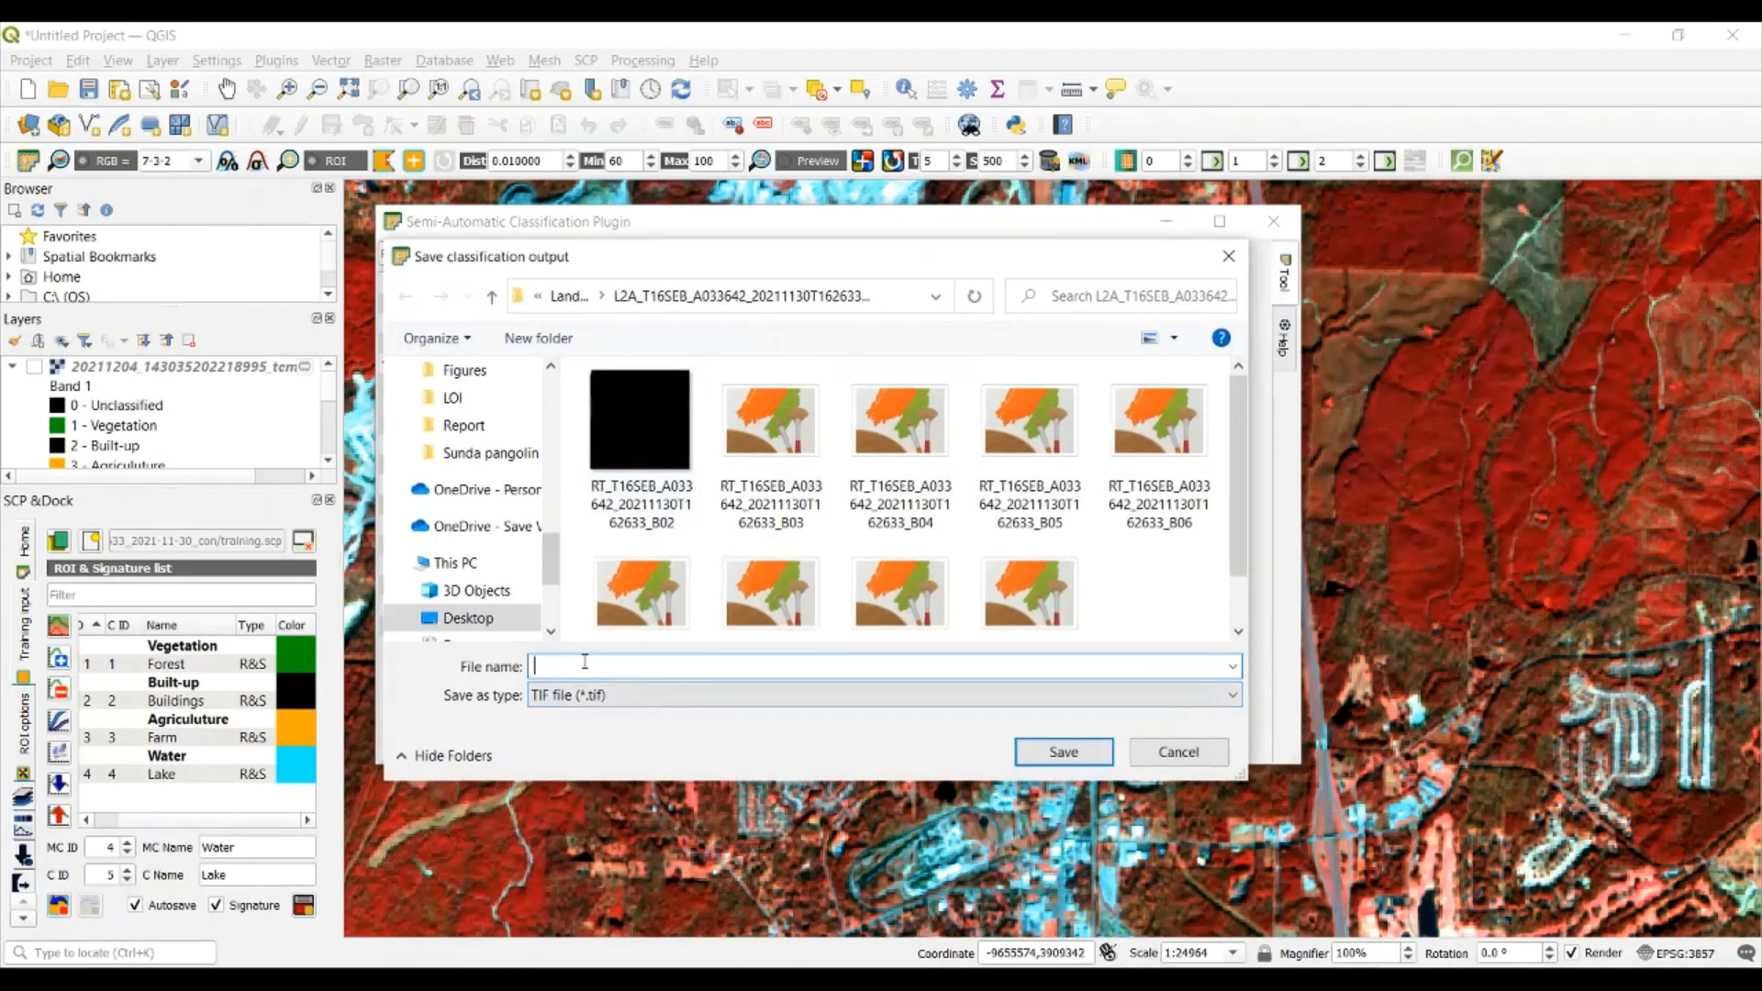
type("Landcover")
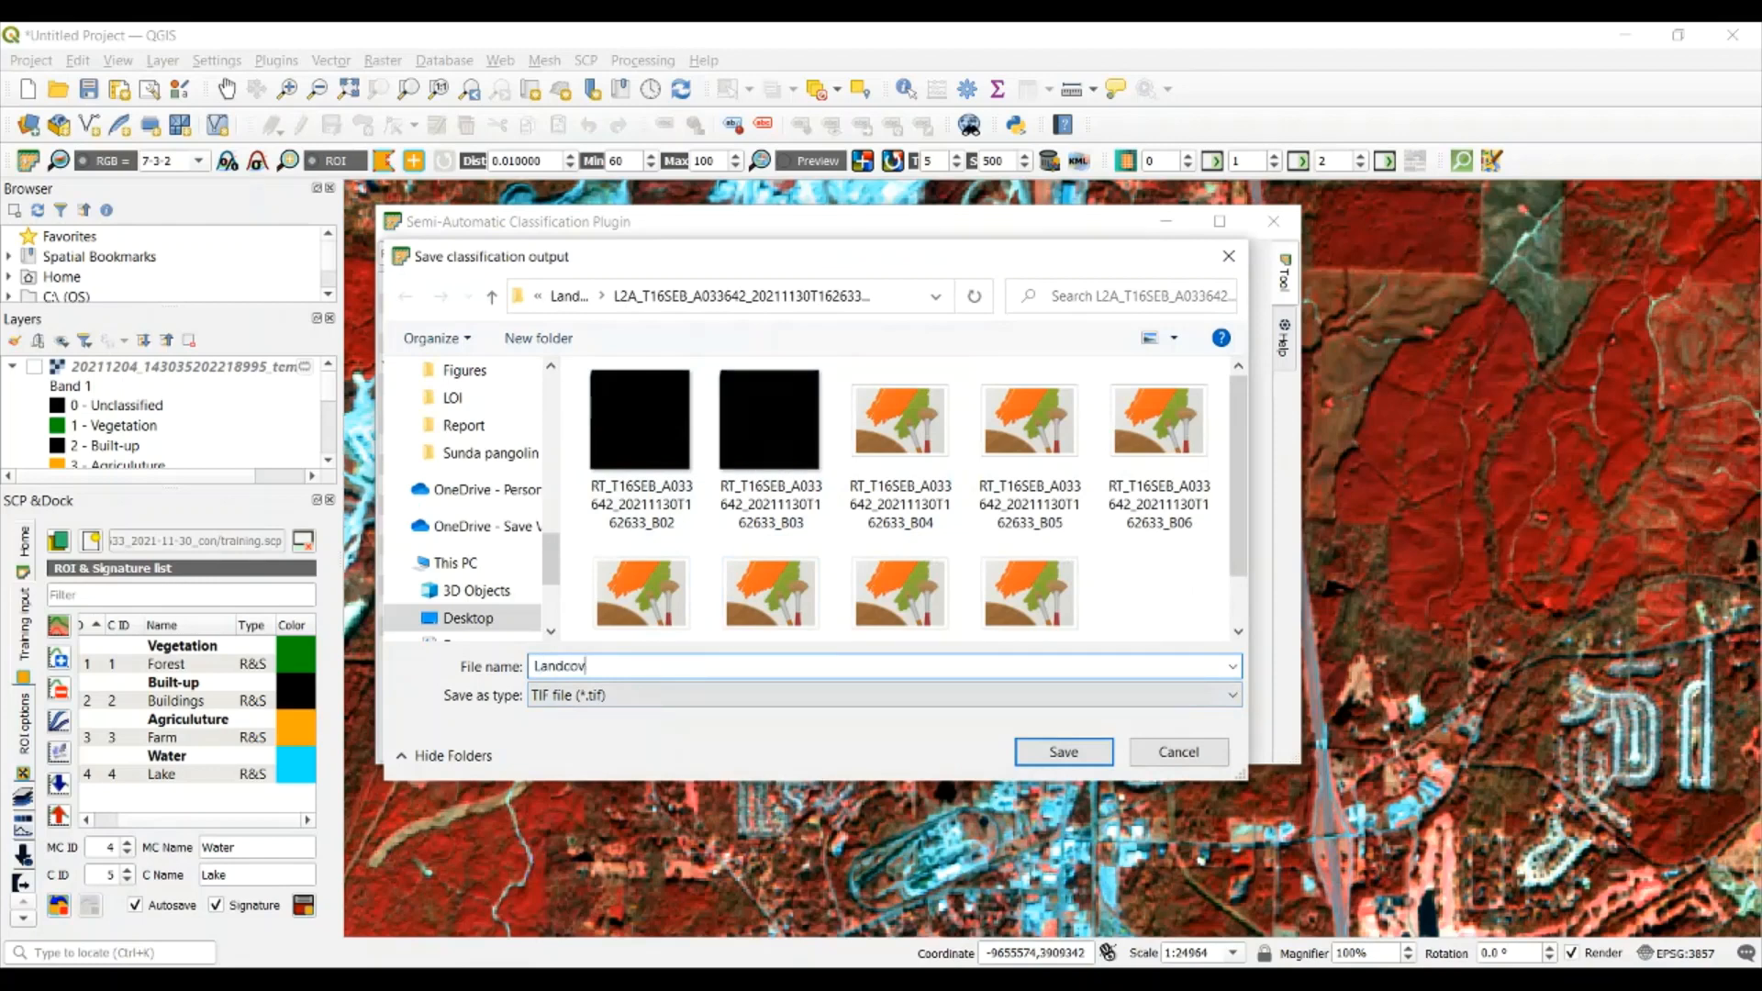
key("Return")
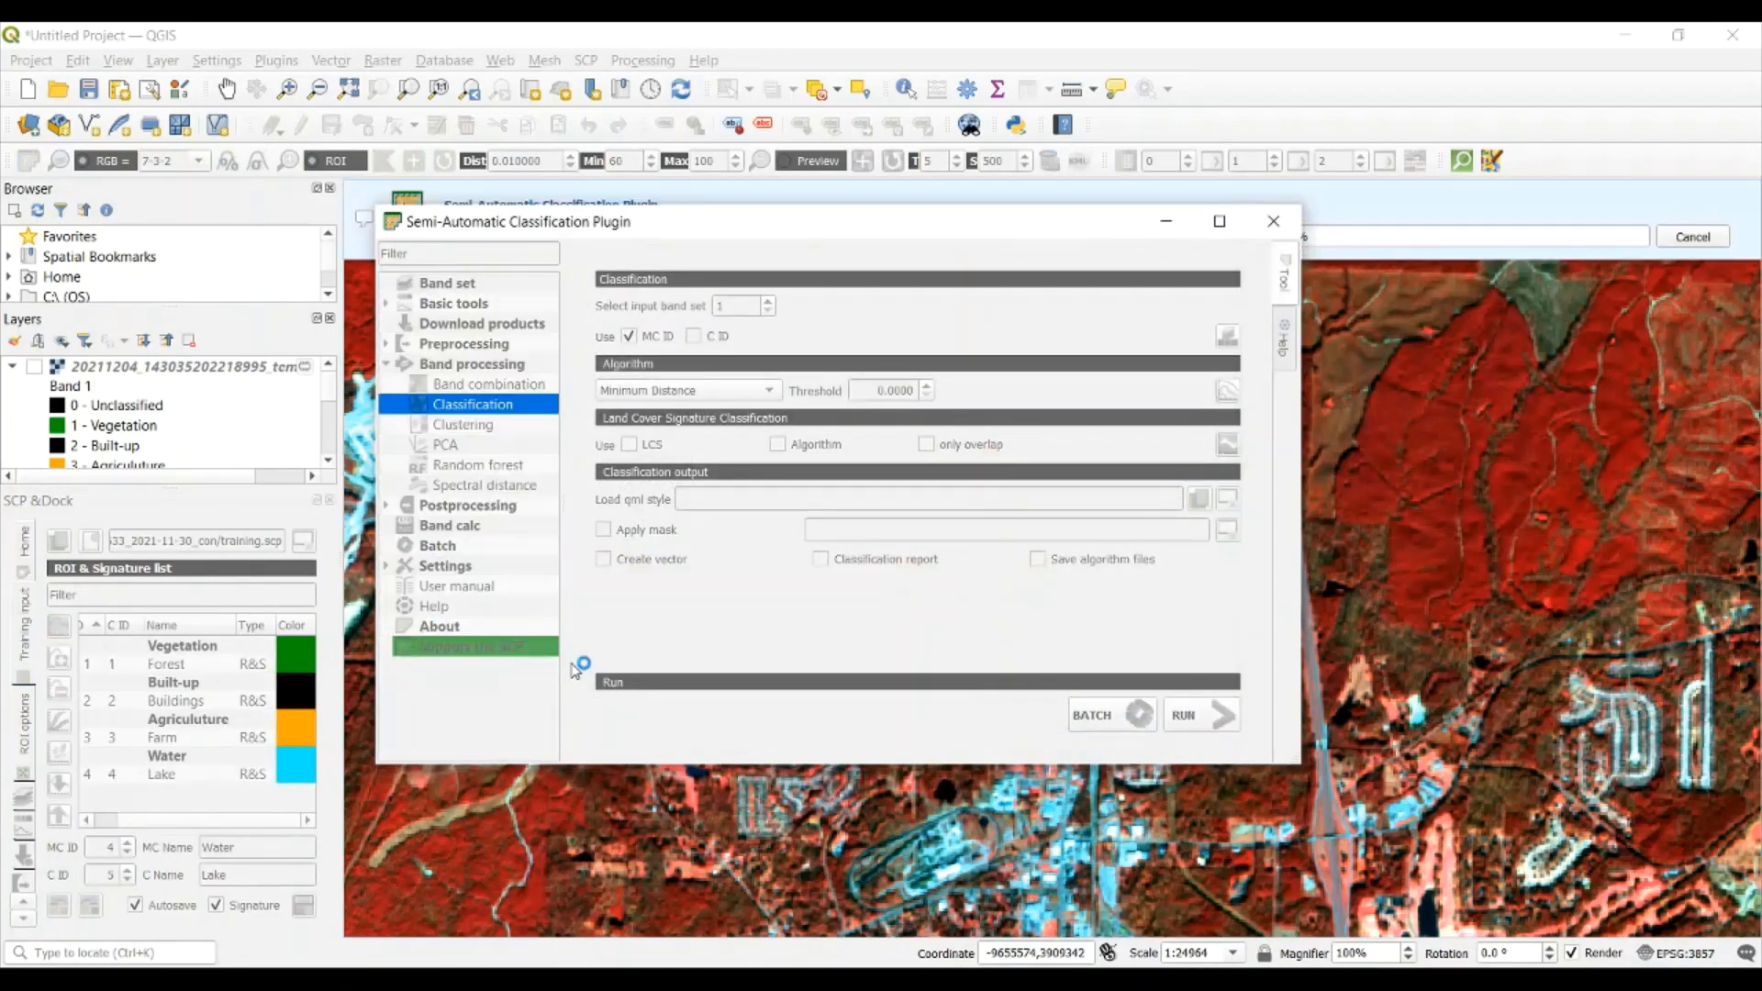
left_click(1168, 224)
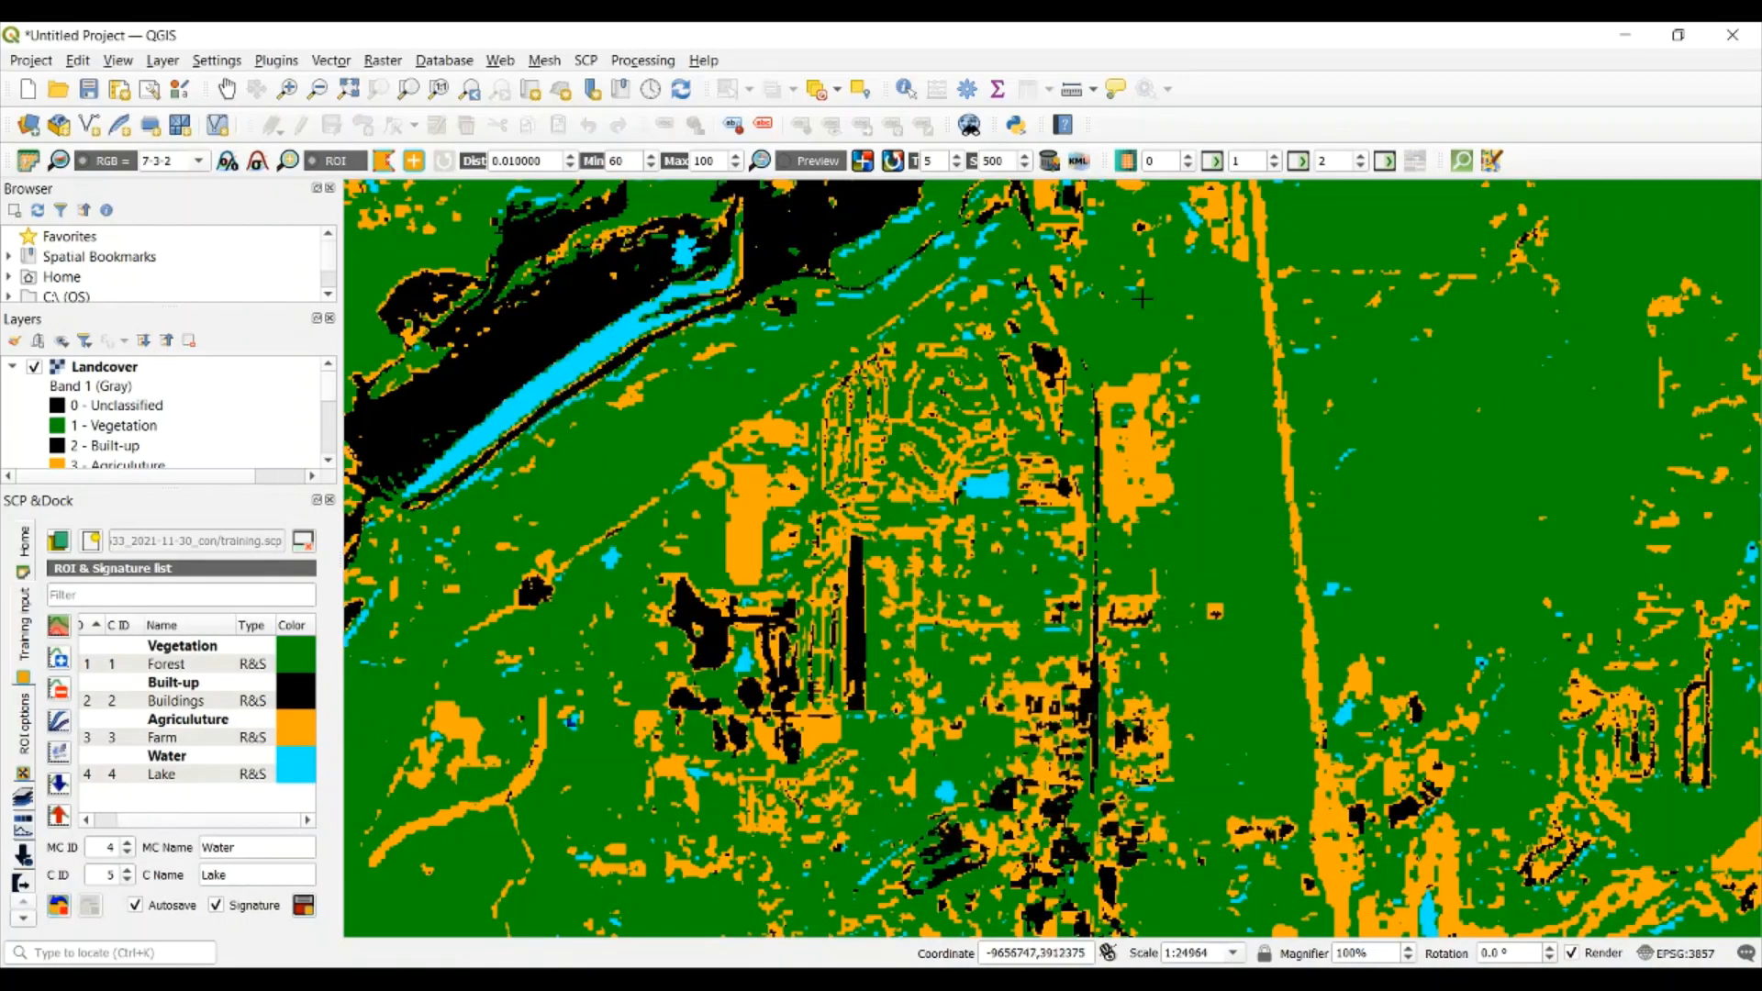
Examine the Landcover classification across the wider scene, from the mining area to the large river in the east
scroll(1237, 478, "down", 3)
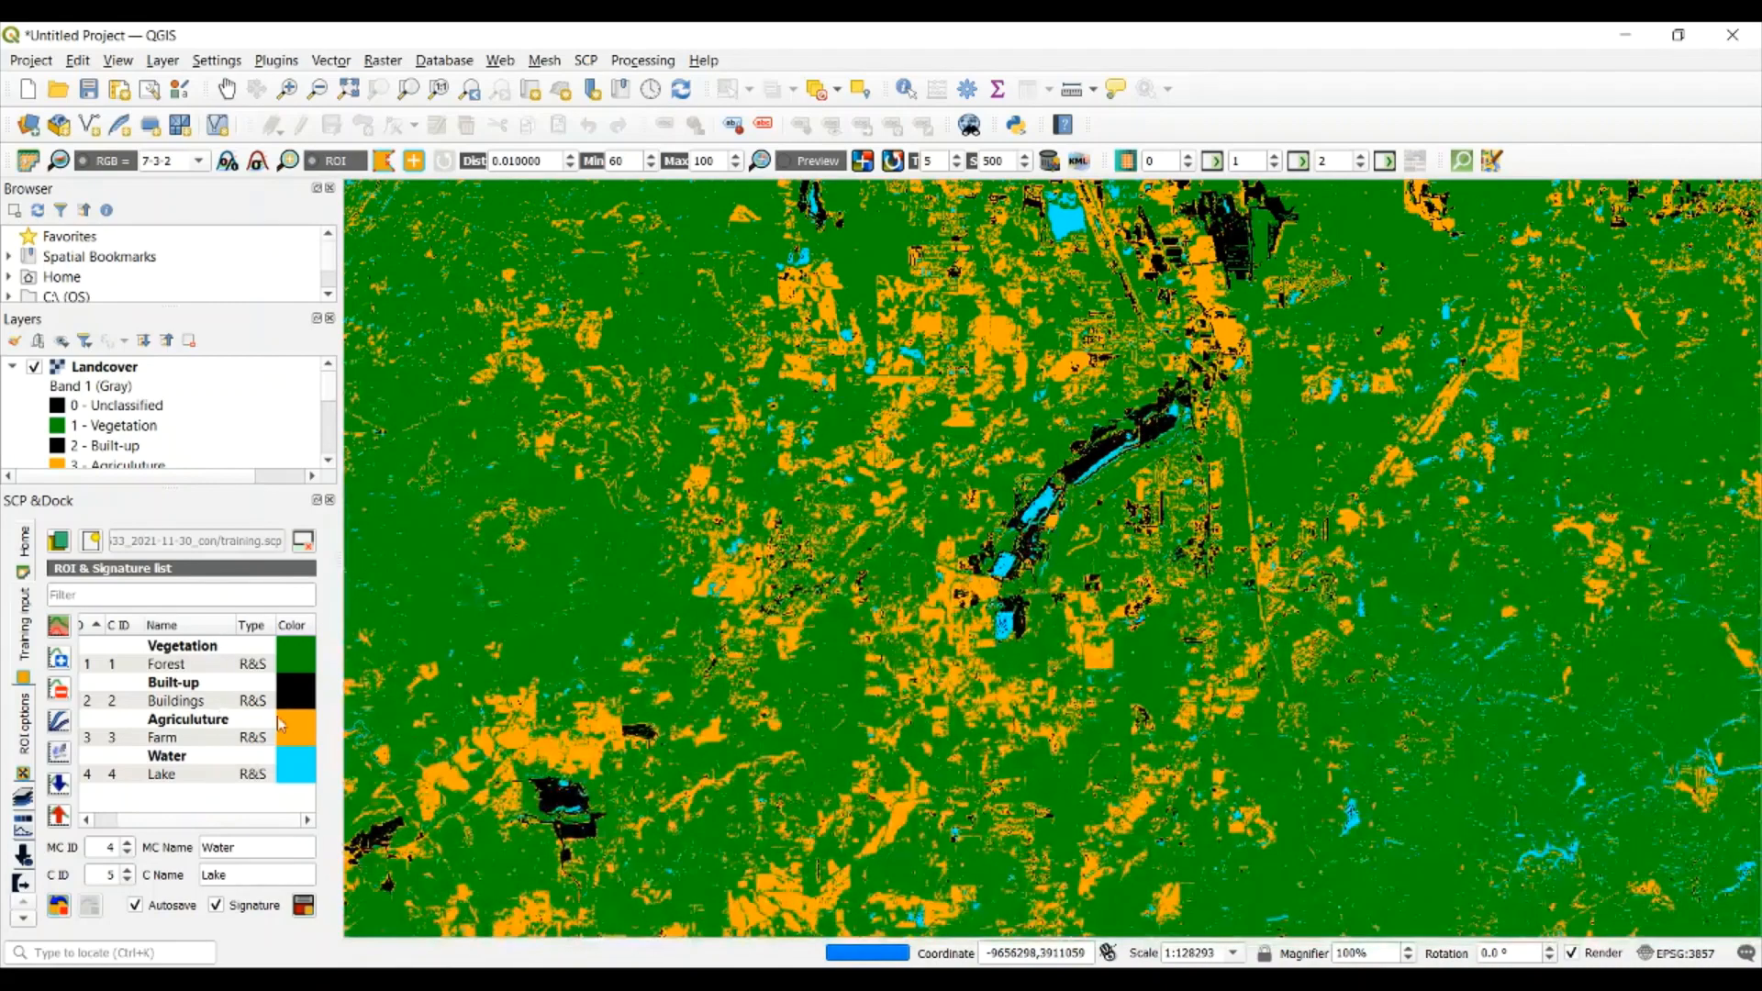
scroll(1243, 576, "down", 2)
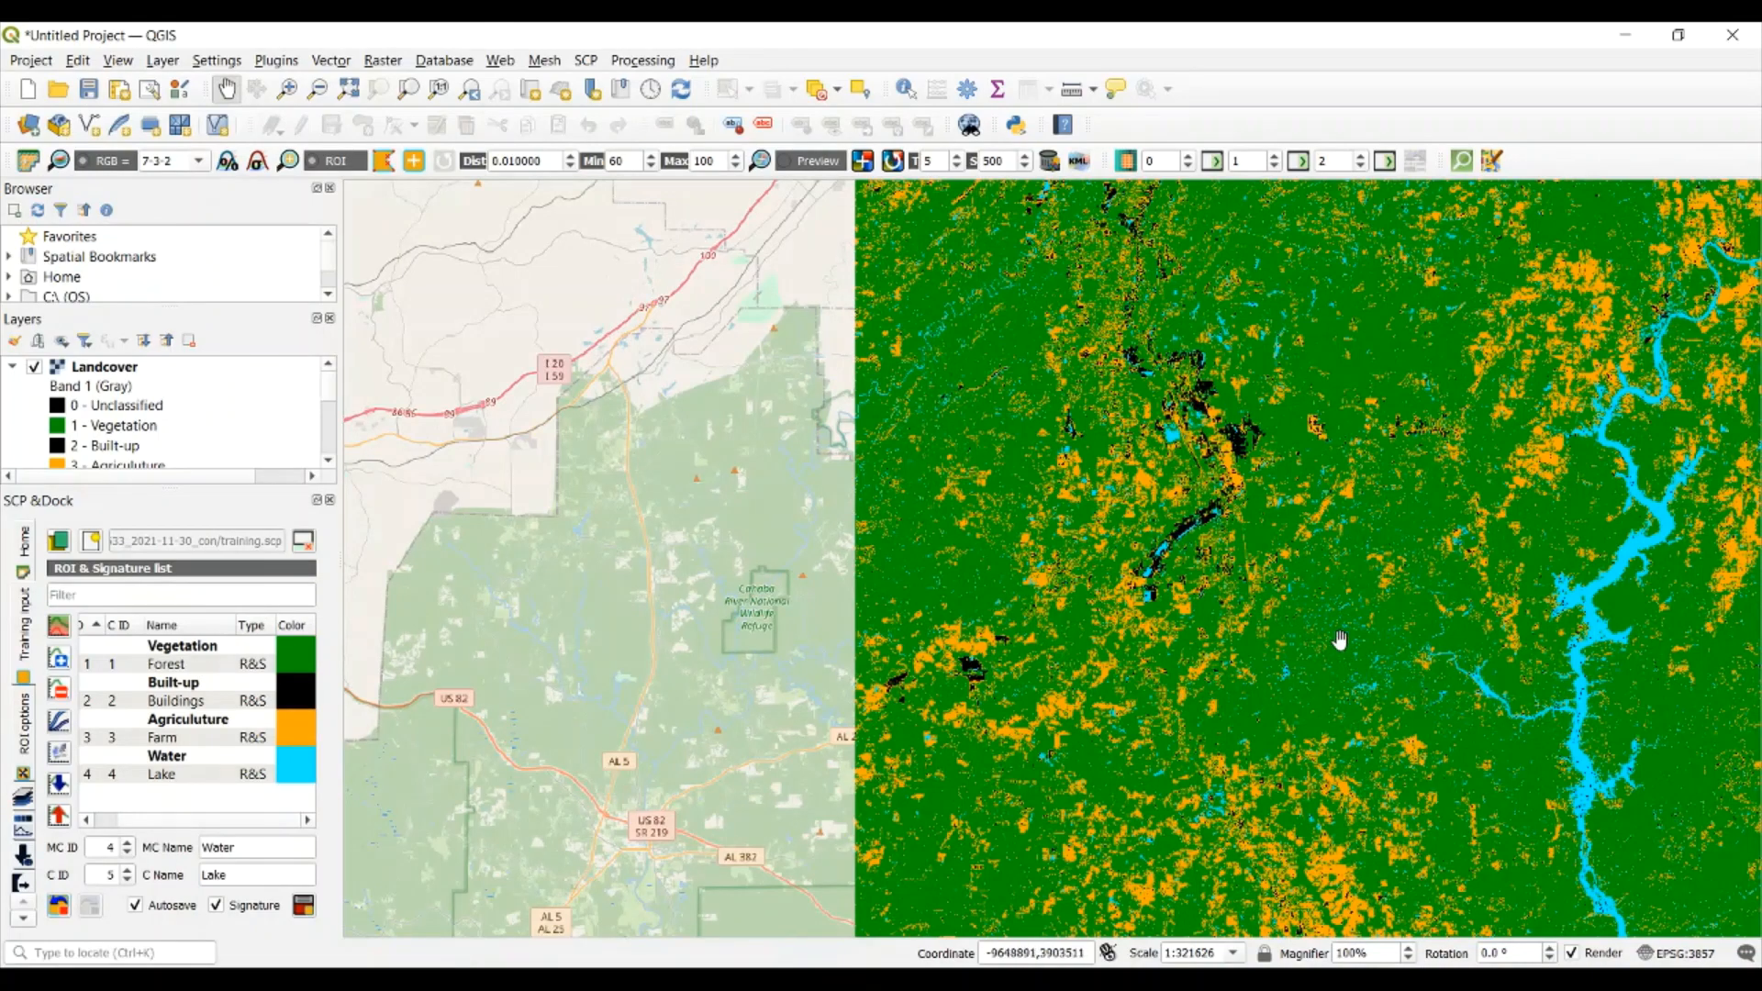
left_click_drag(1388, 638, 1176, 653)
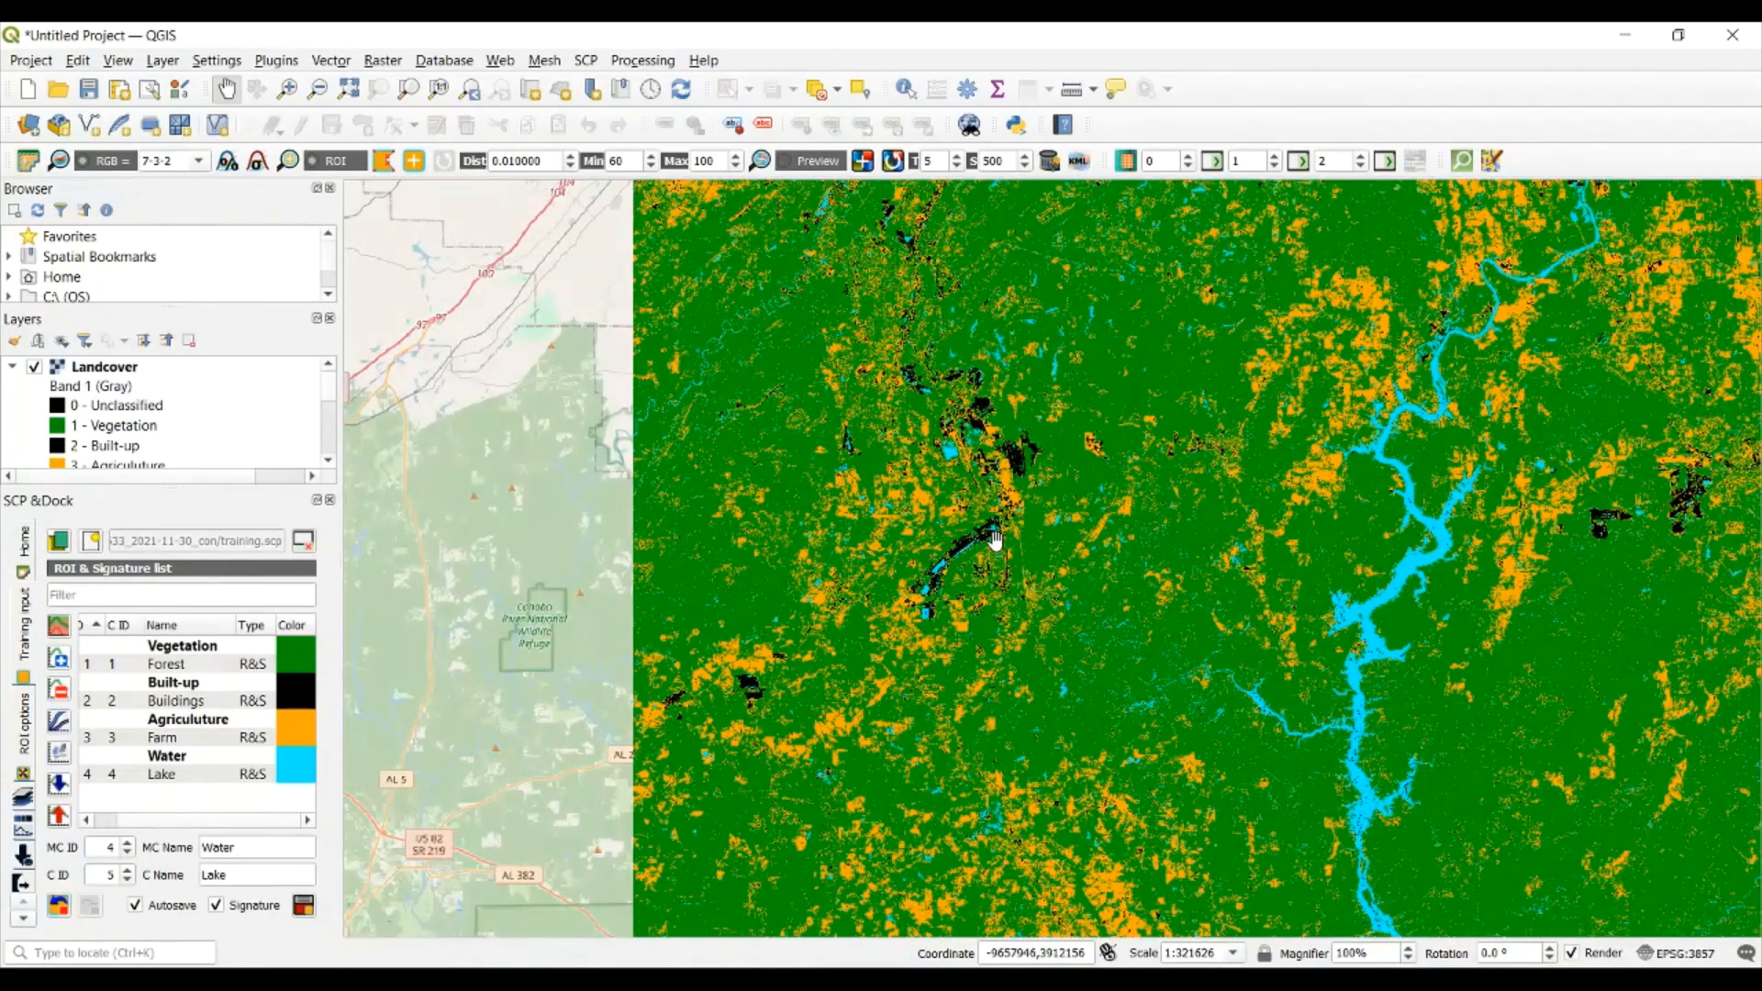
left_click_drag(1348, 638, 1169, 673)
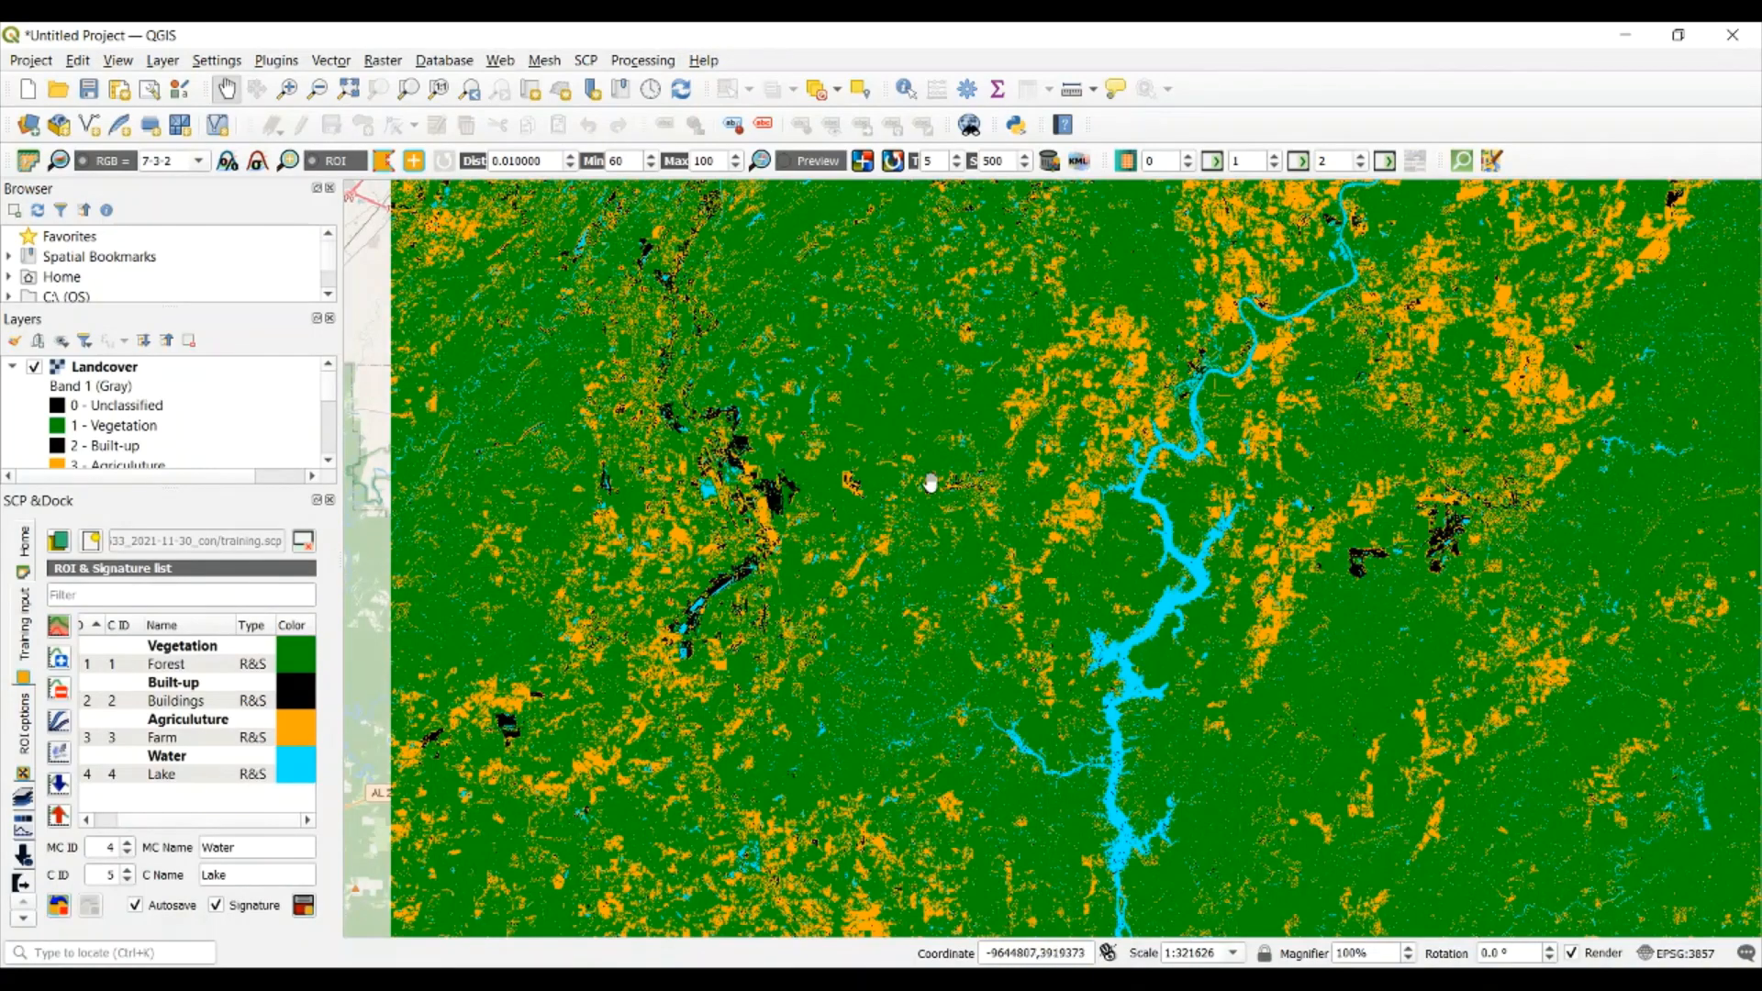
scroll(929, 484, "up", 1)
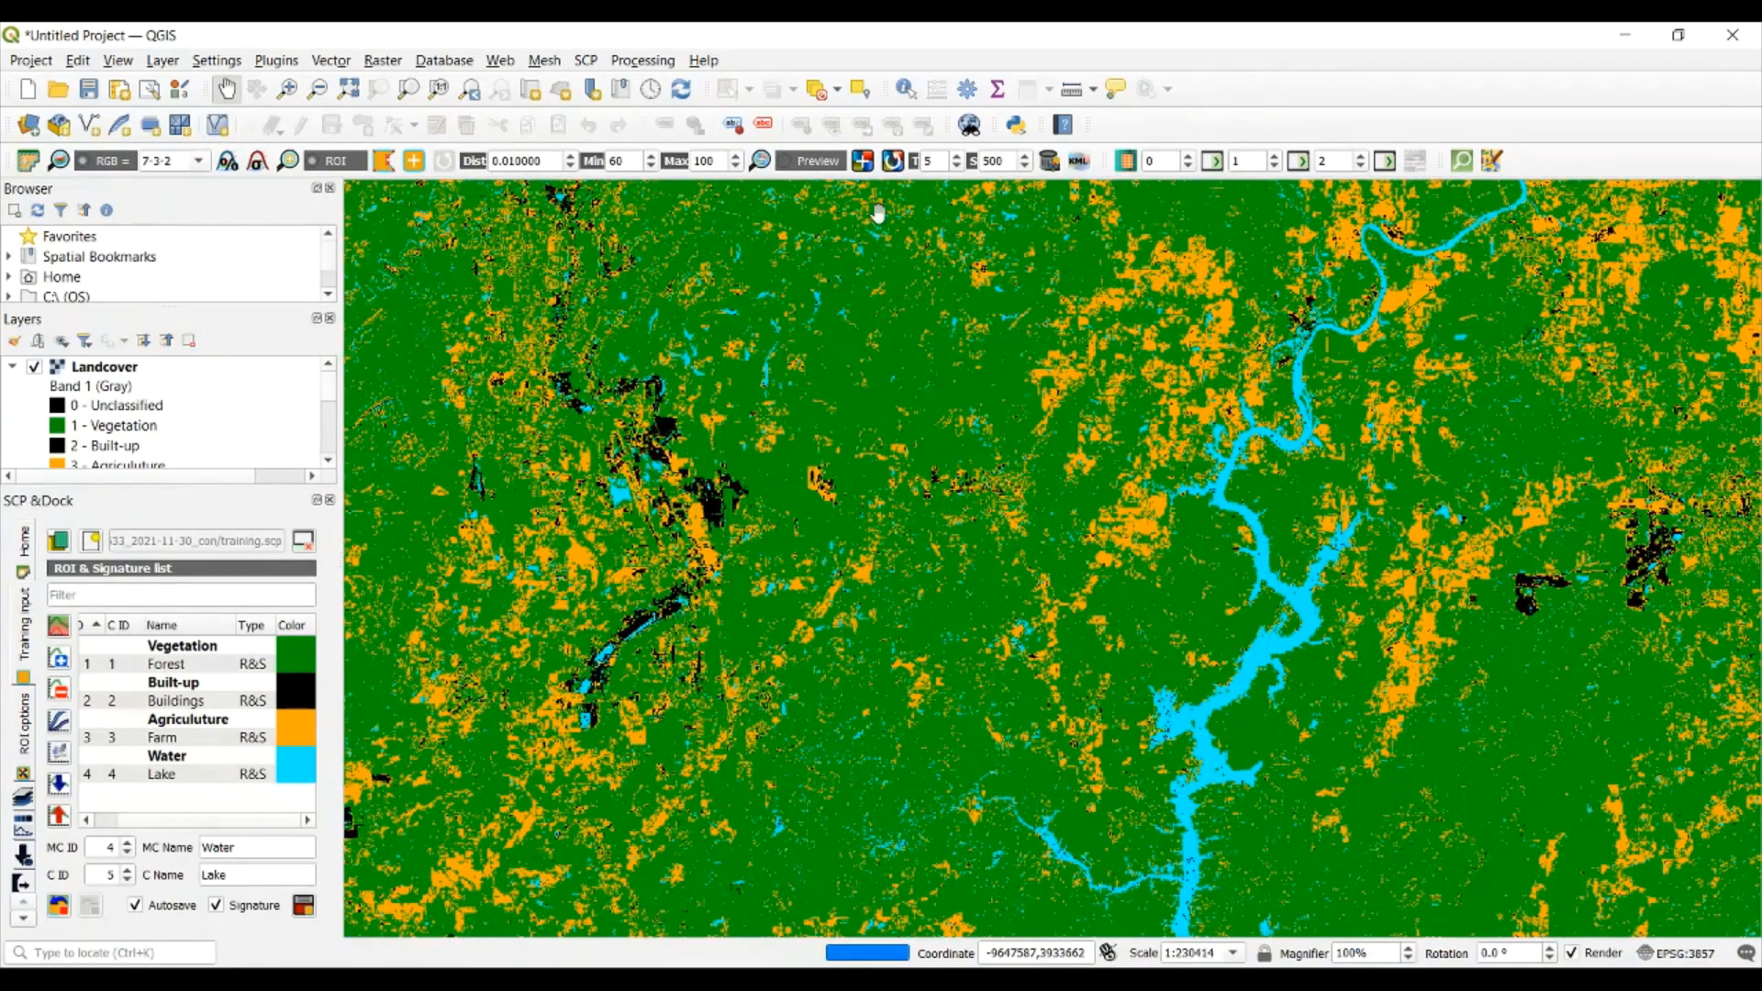
Compare the Landcover classification with the false-color imagery beneath by repeatedly hiding and showing the Landcover layer, leaving it hidden
left_click(34, 367)
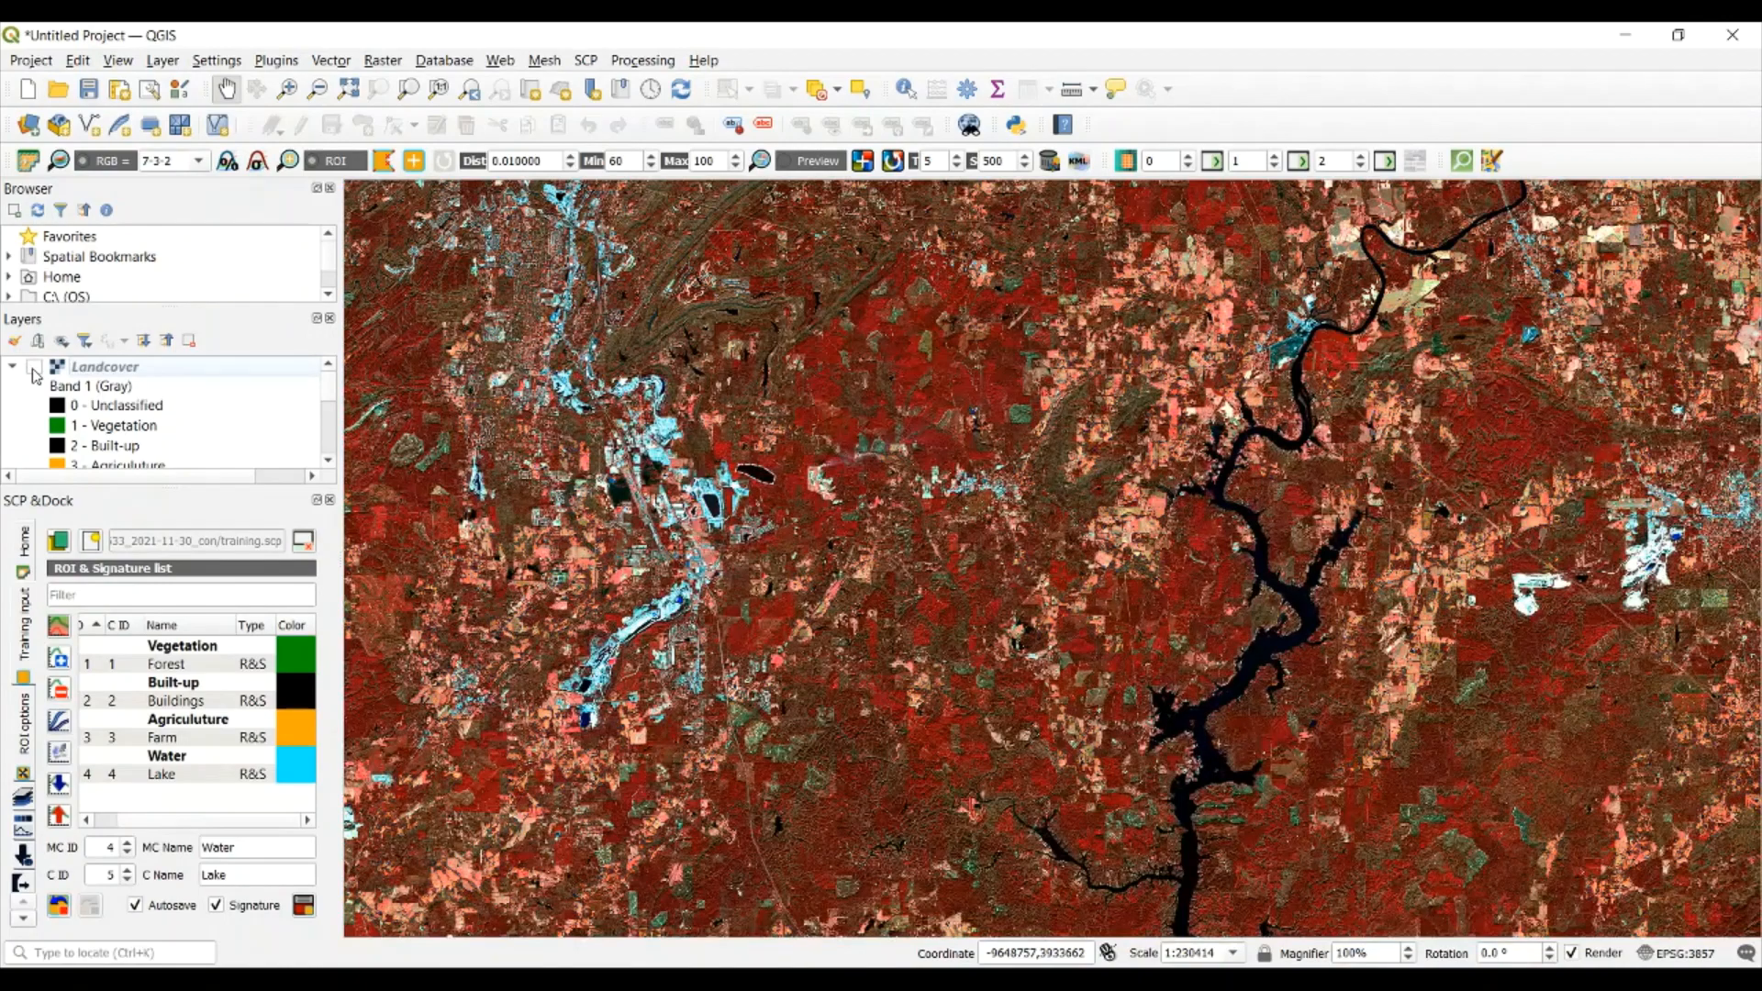
left_click(34, 367)
left_click(34, 367)
left_click(34, 367)
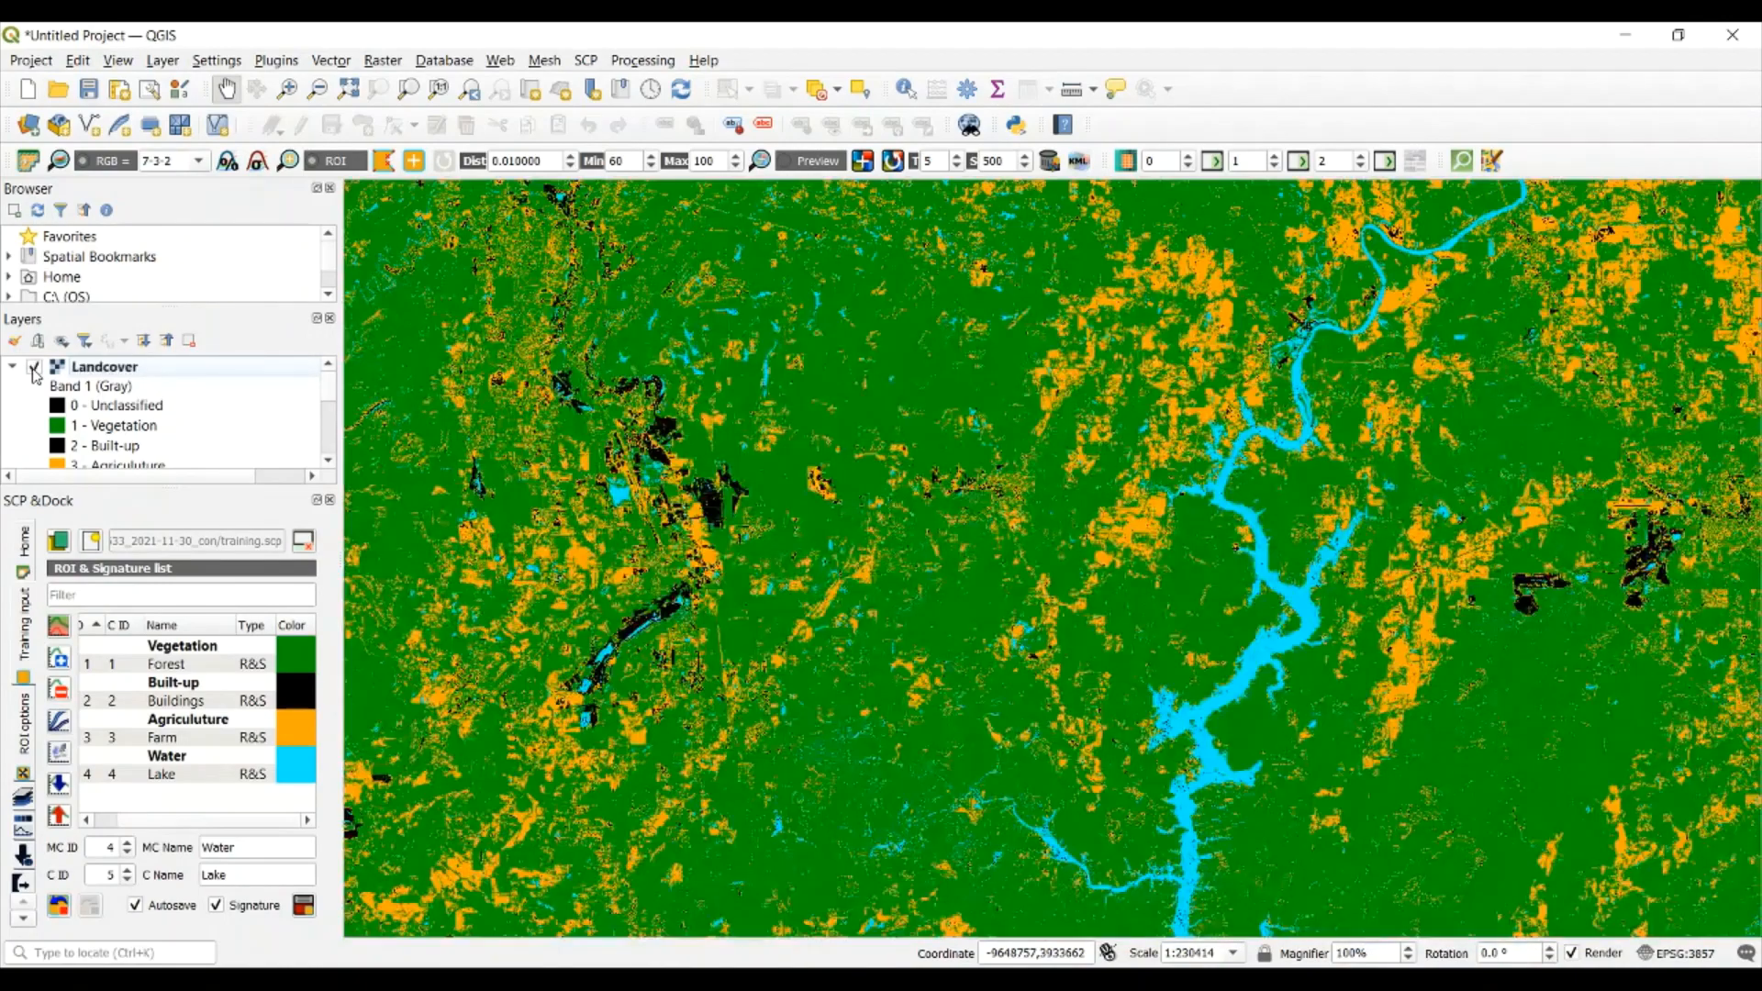
left_click(34, 368)
double_click(34, 369)
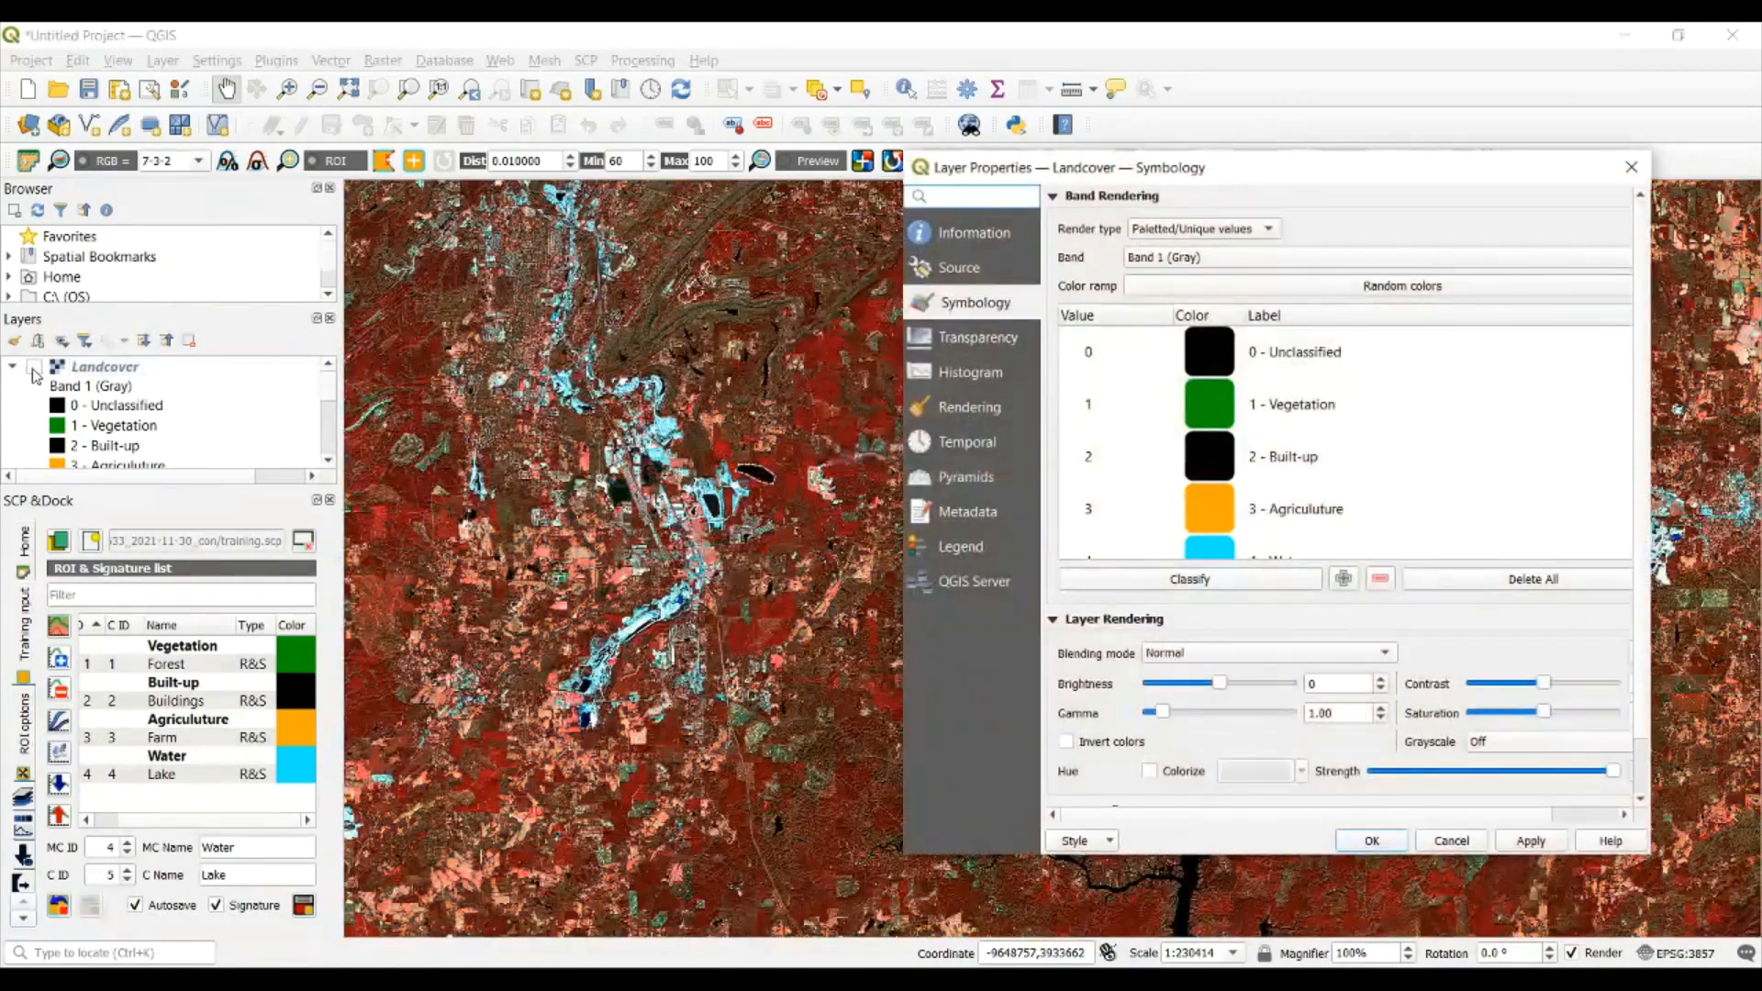
left_click(1631, 167)
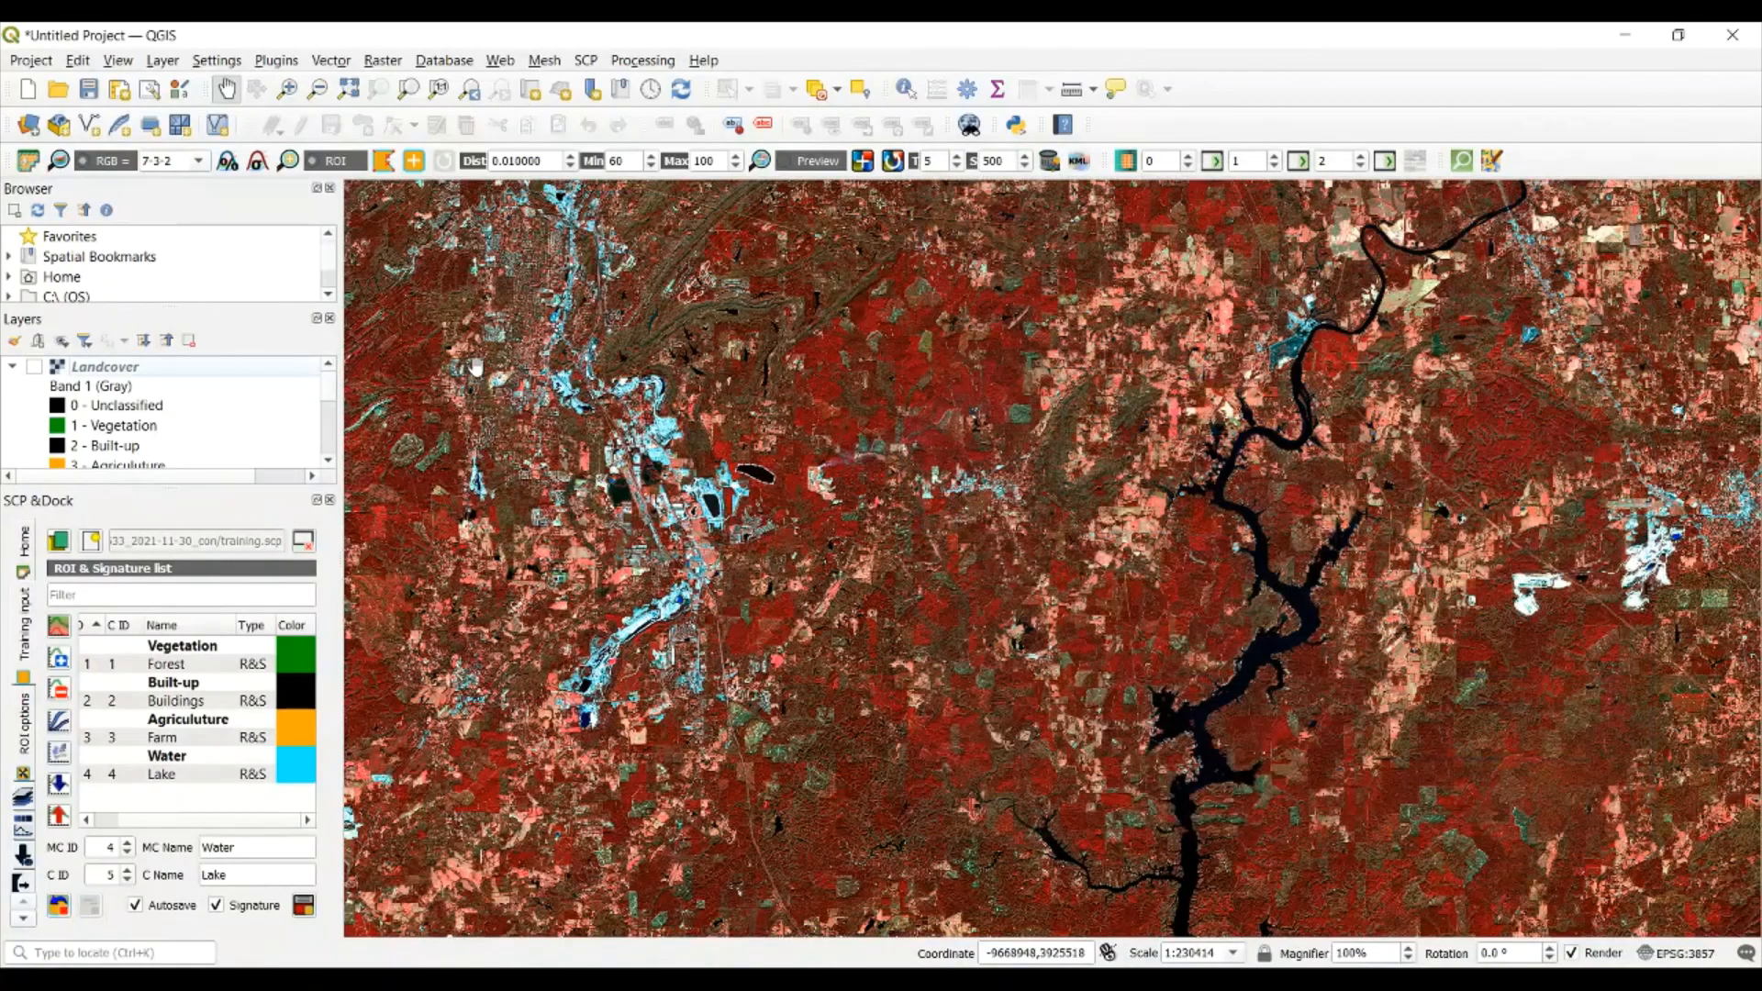
left_click(34, 368)
left_click(35, 368)
left_click(34, 368)
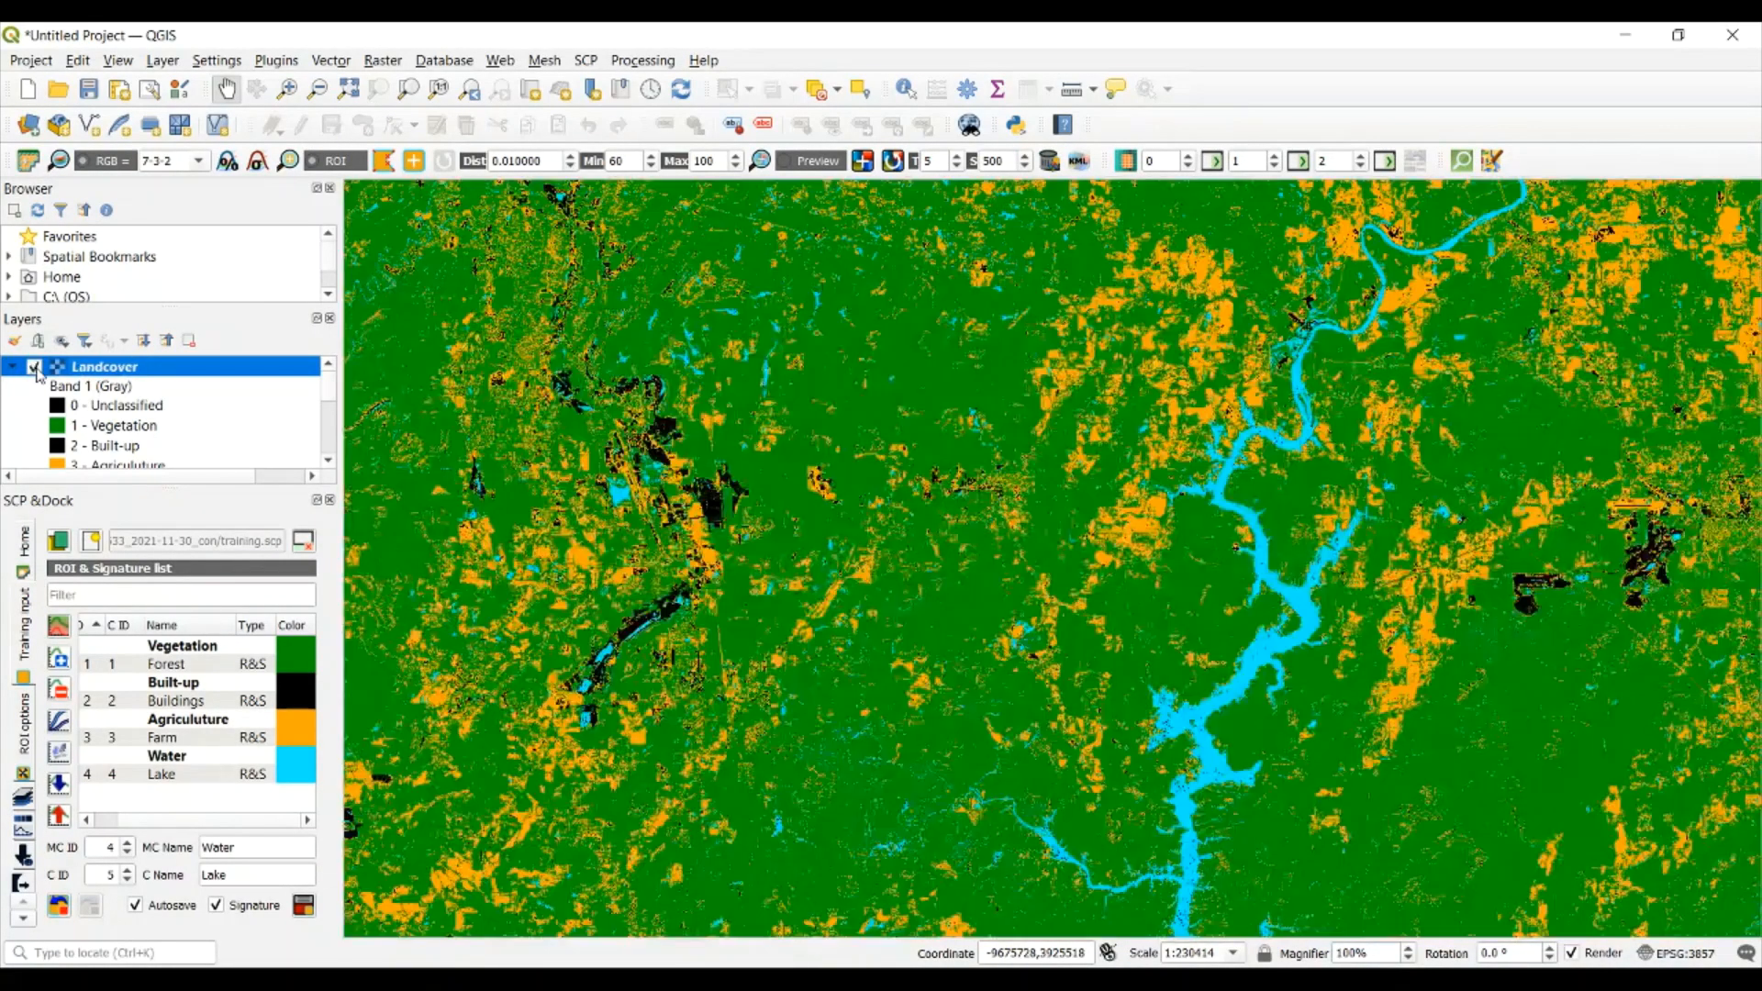
left_click(35, 368)
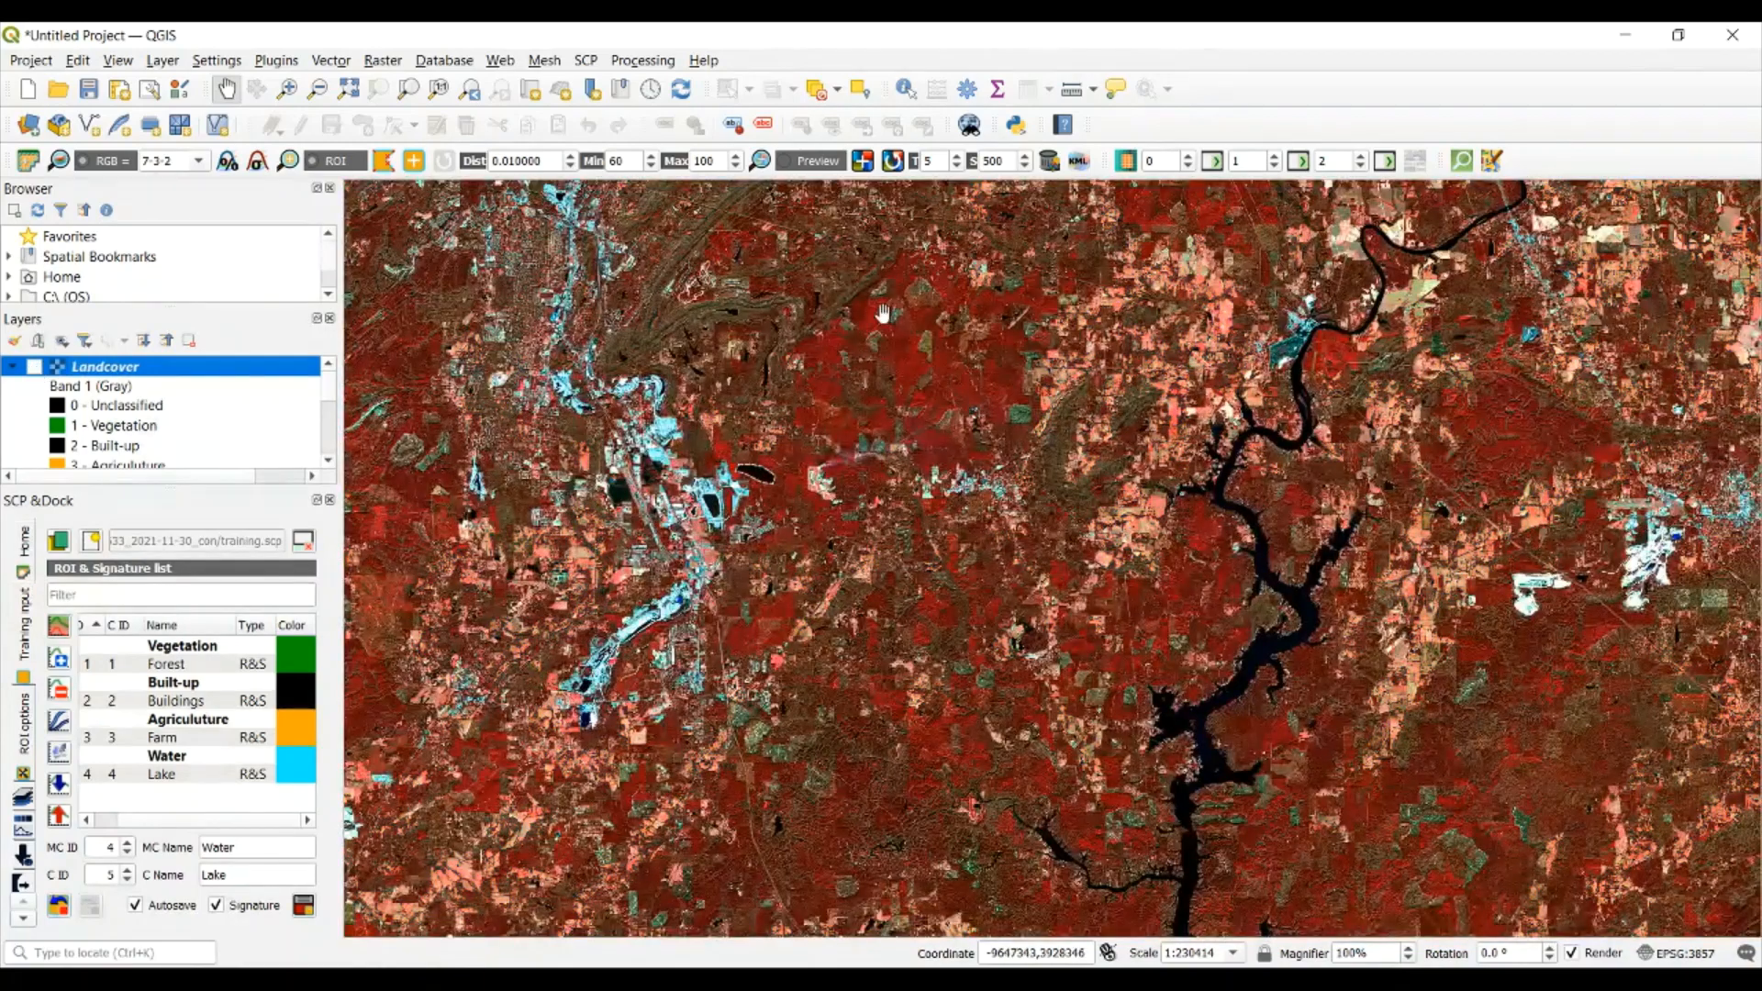